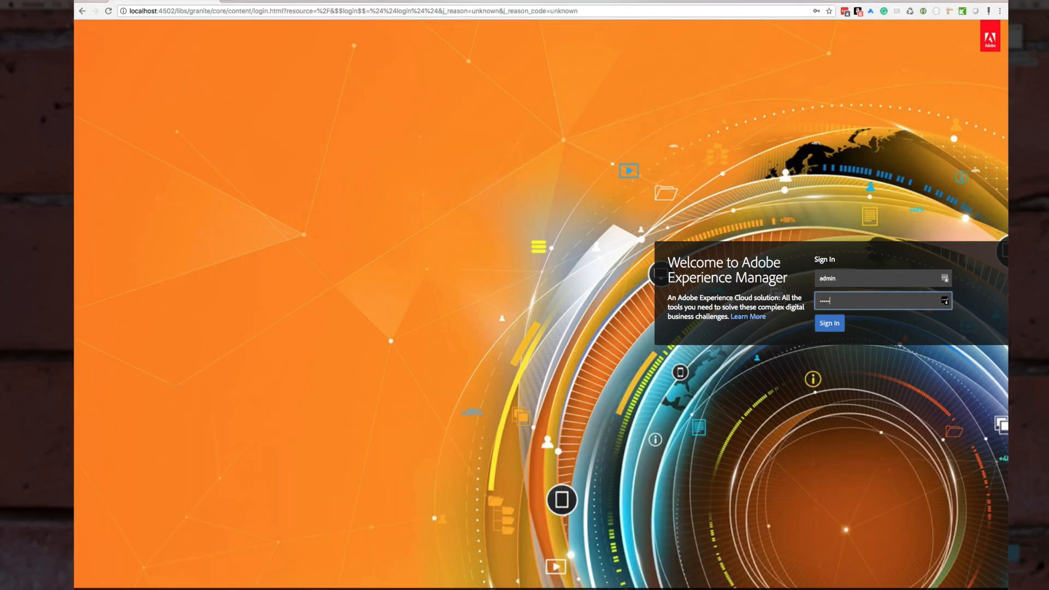
Sign in to the authoring instance with the filled-in credentials and open Forms & Documents in the Forms area
key(Return)
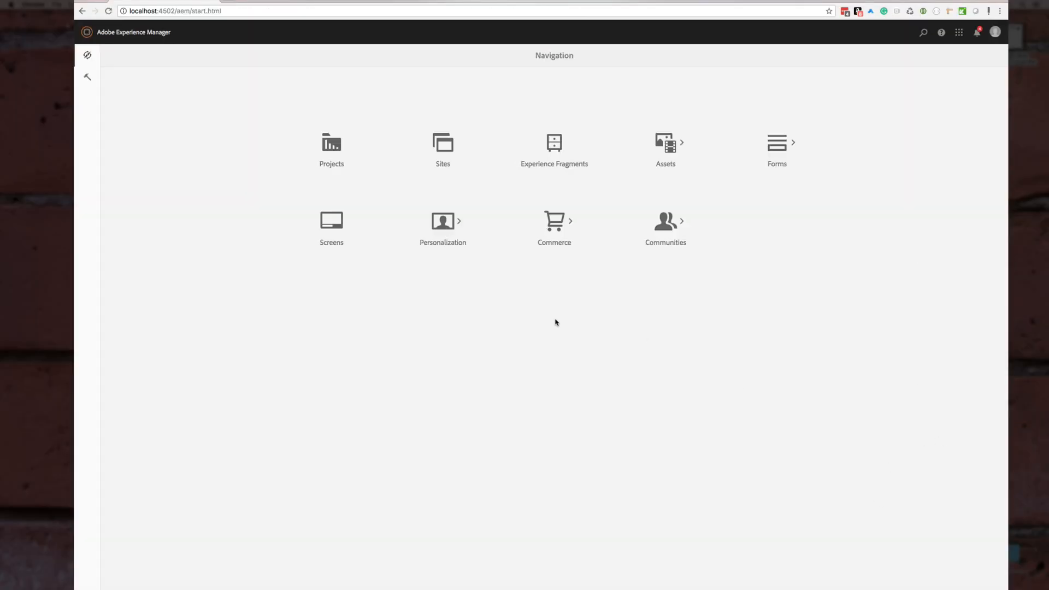
click(776, 147)
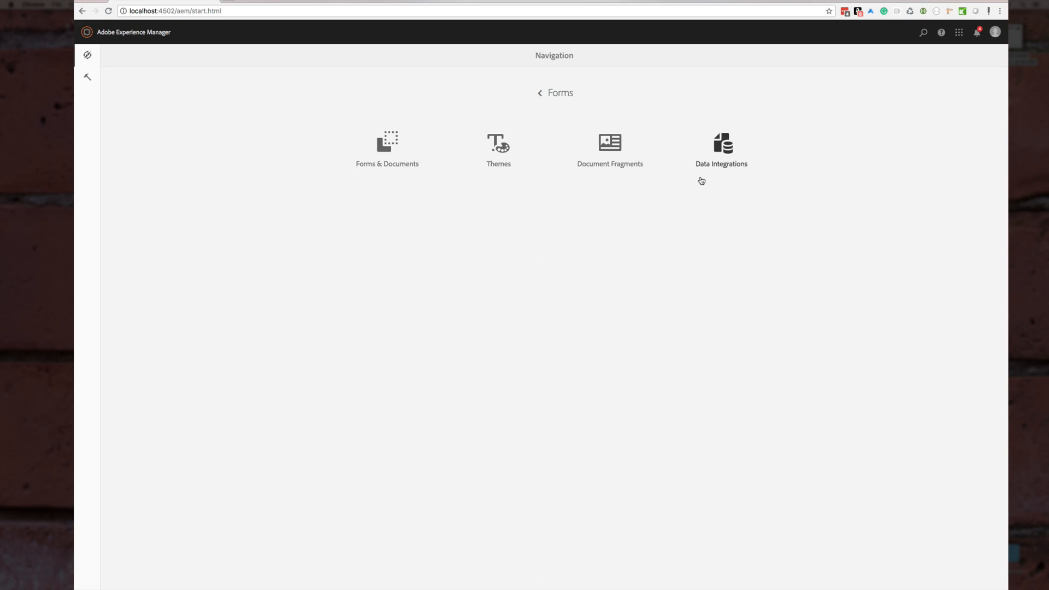
click(380, 152)
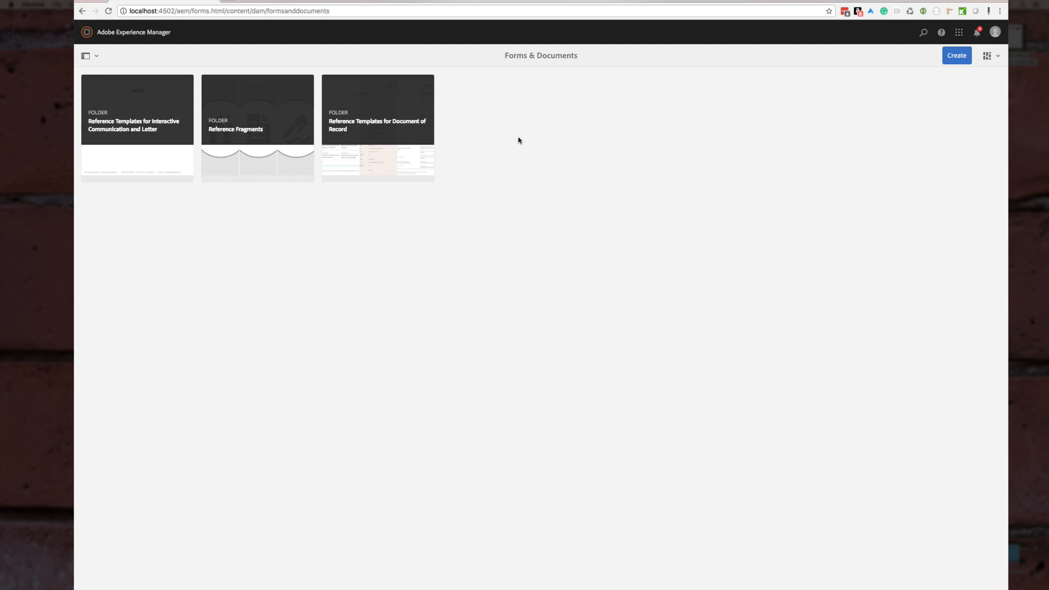
Start creating an adaptive form based on the Basic template and proceed to its properties
click(953, 64)
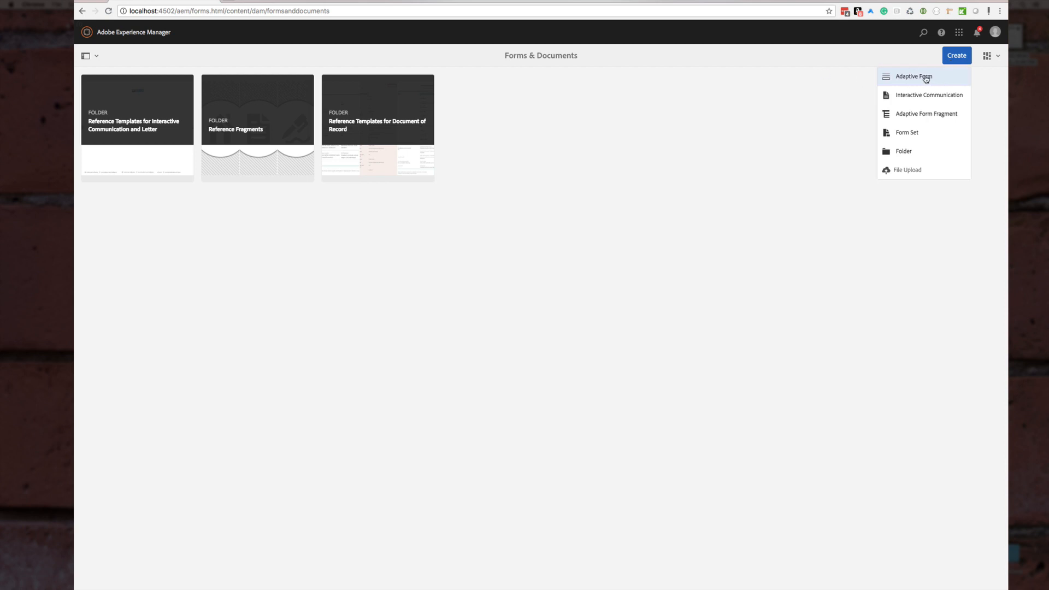
click(925, 78)
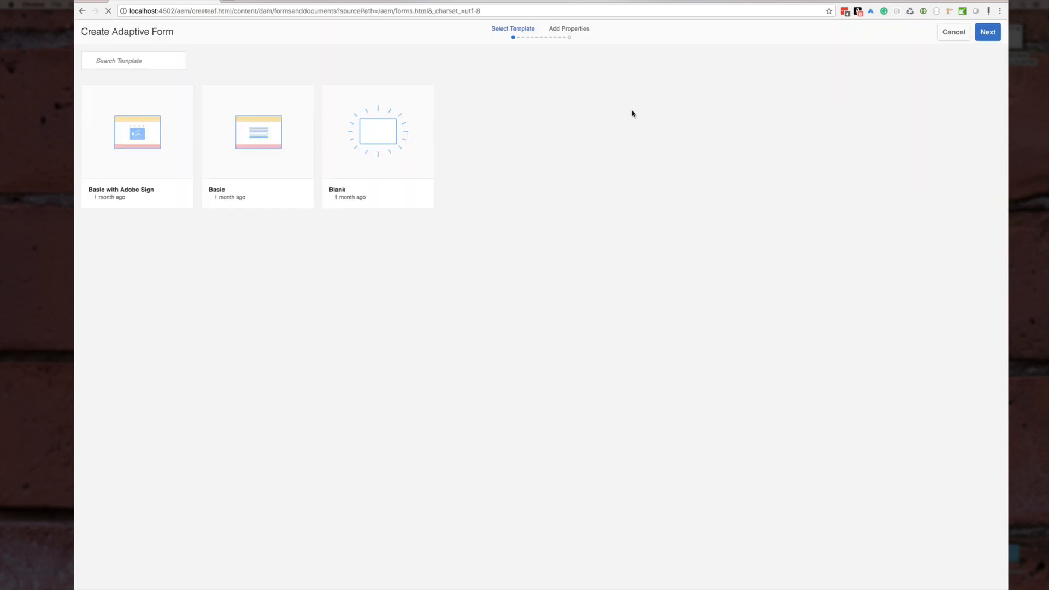
click(255, 148)
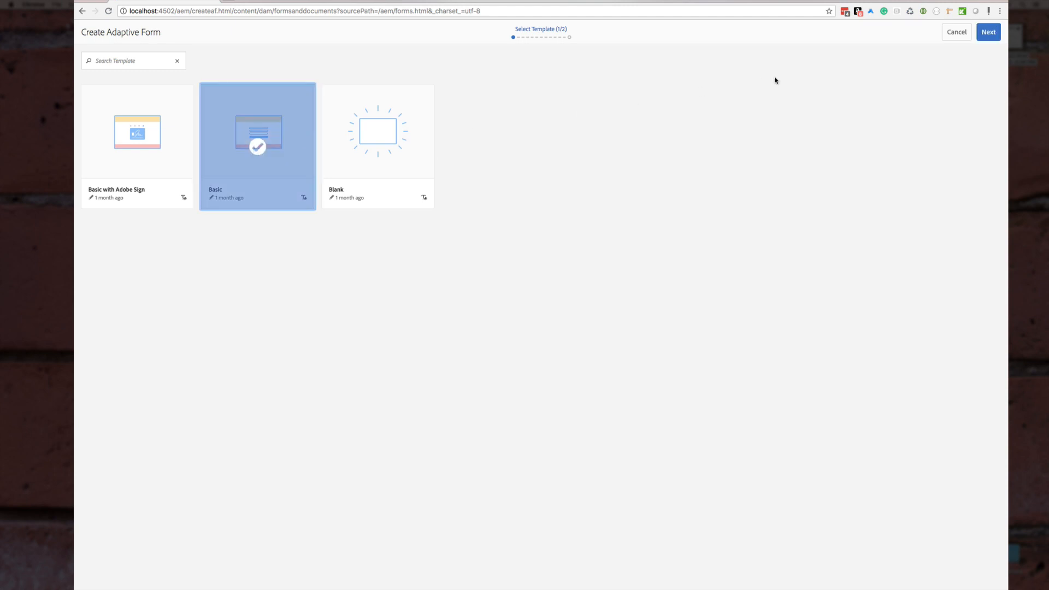
click(988, 31)
Title the adaptive form "DVD Order Form", create it, and return to the forms list
click(588, 84)
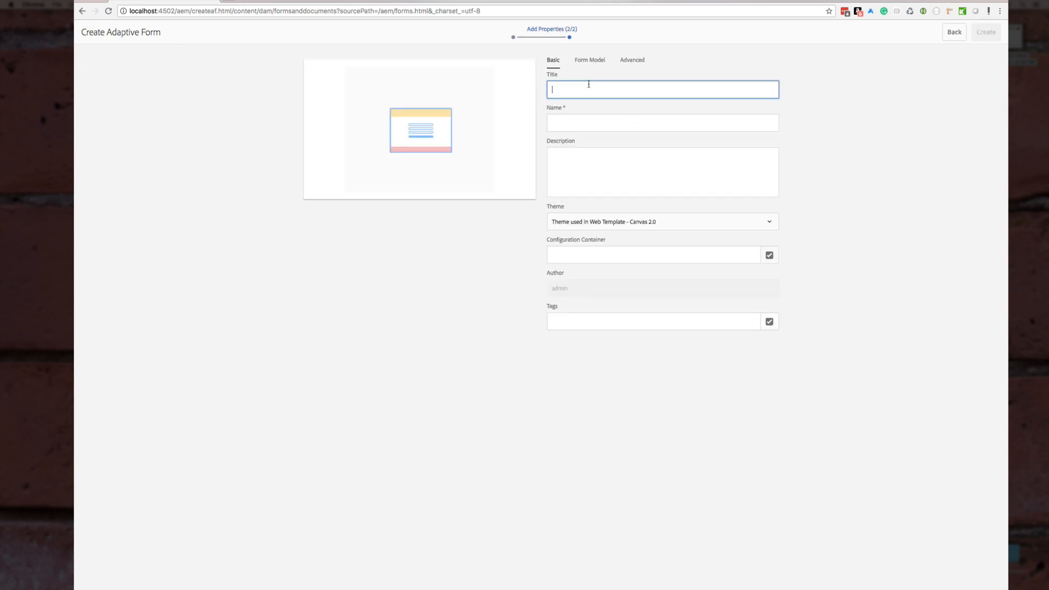
text(DVD)
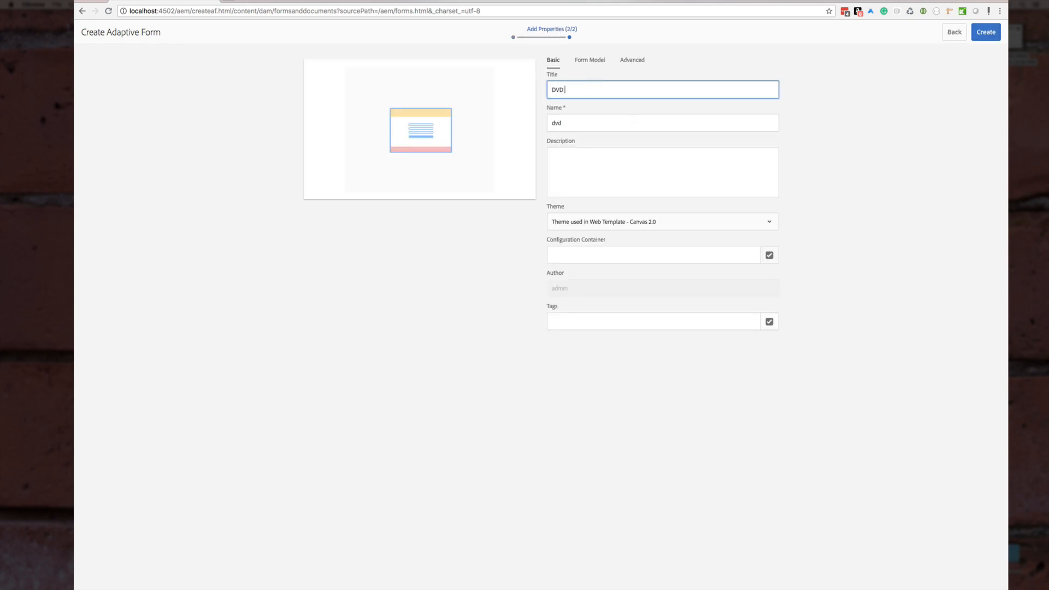
text( Order Form)
click(841, 163)
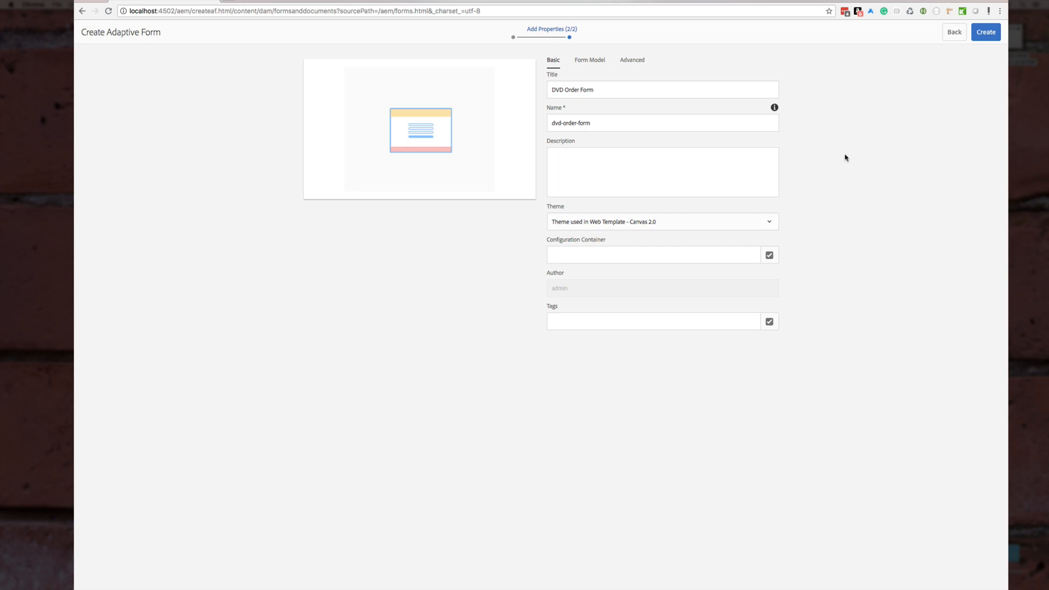
click(987, 34)
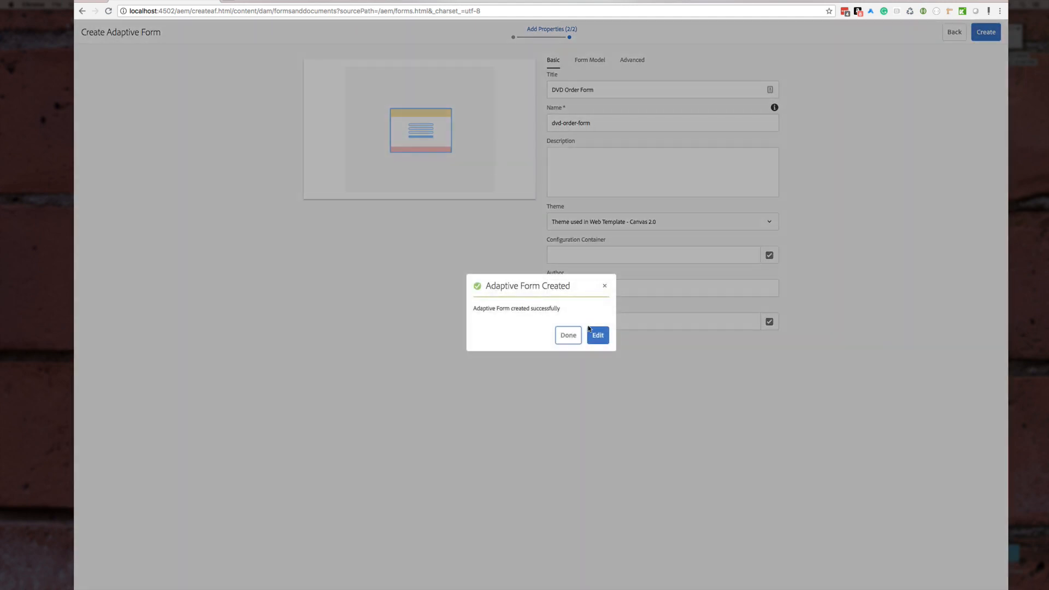
click(568, 335)
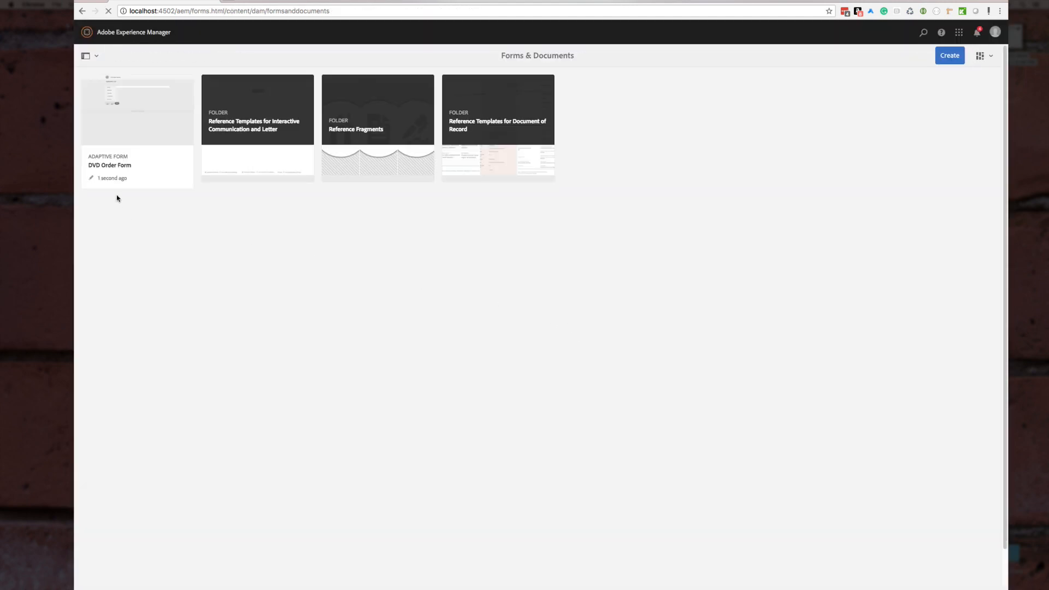
Open the DVD Order Form from the forms list in the form editor
mouse_move(129, 148)
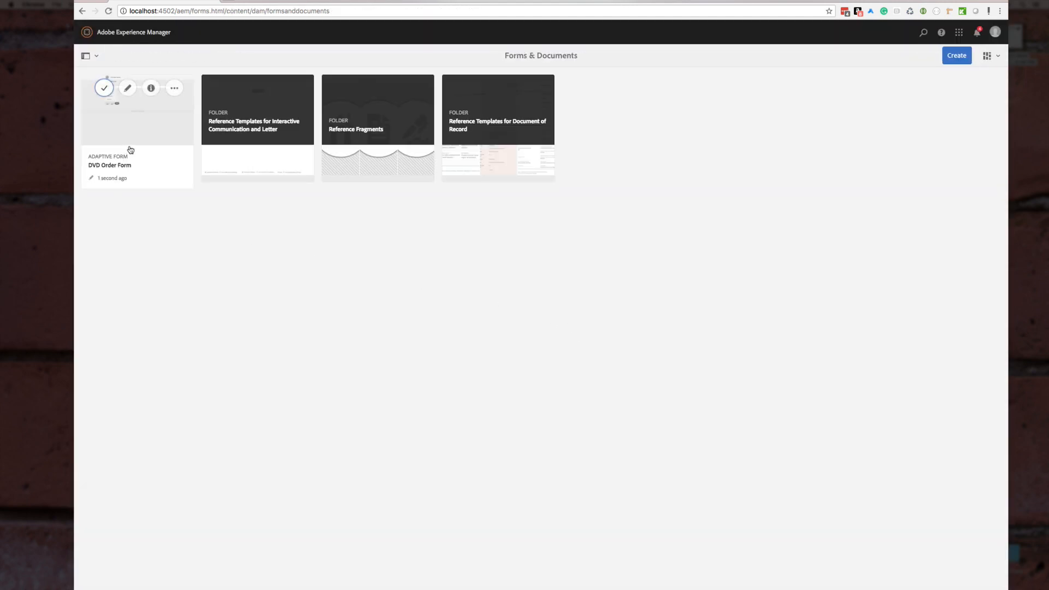
click(110, 107)
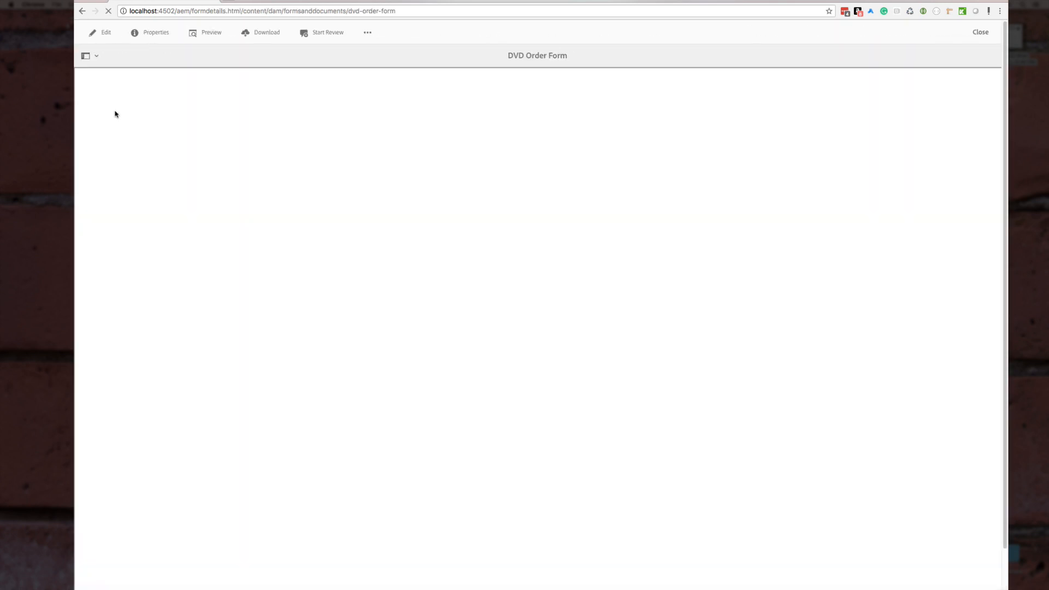
click(106, 34)
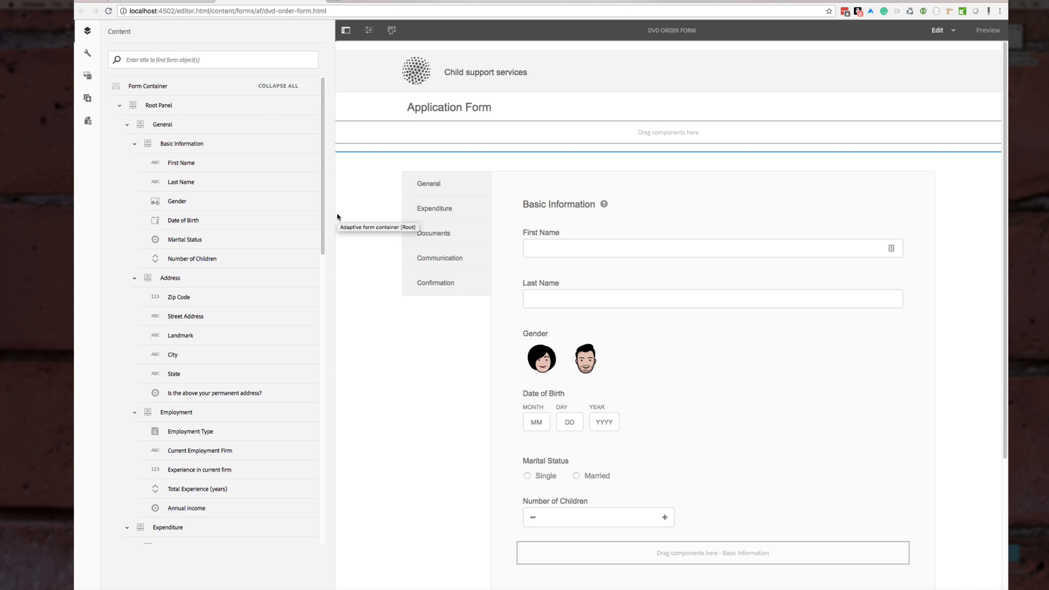
Collapse the form's content tree to the panels under Root Panel and delete the General panel
click(127, 130)
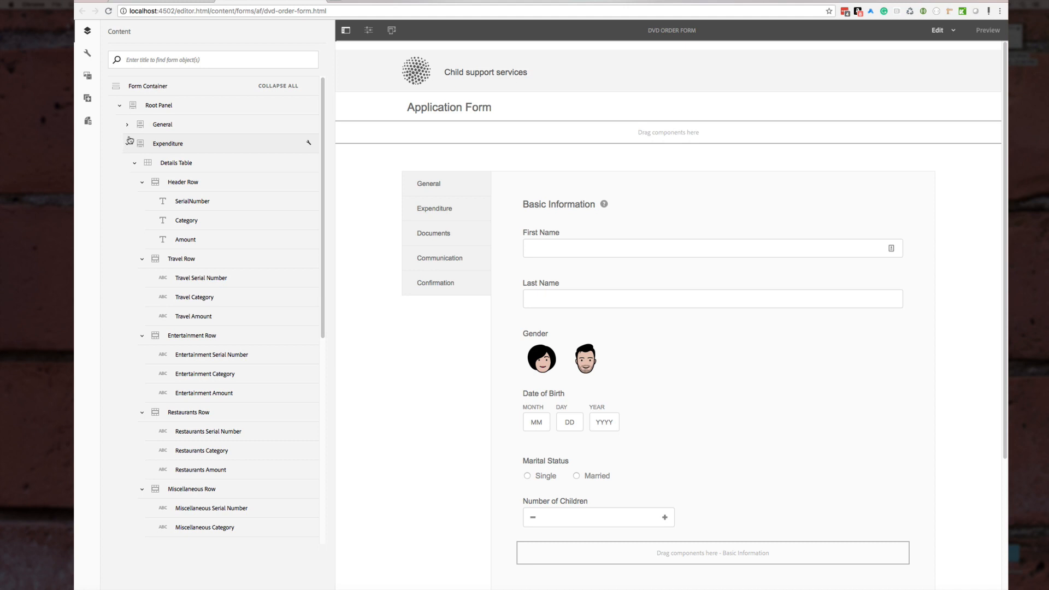
click(265, 90)
click(120, 105)
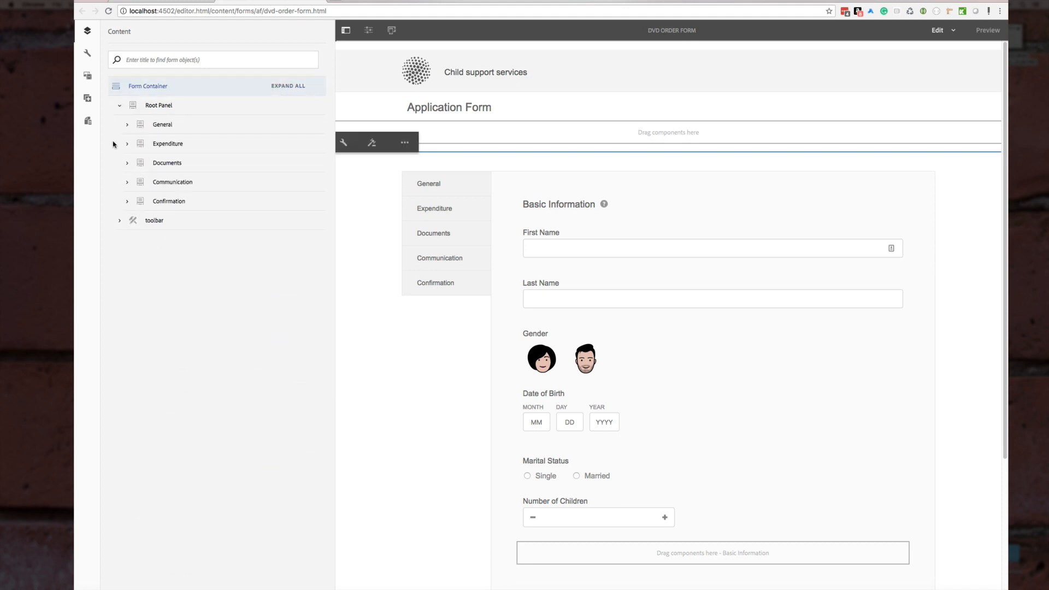
click(178, 129)
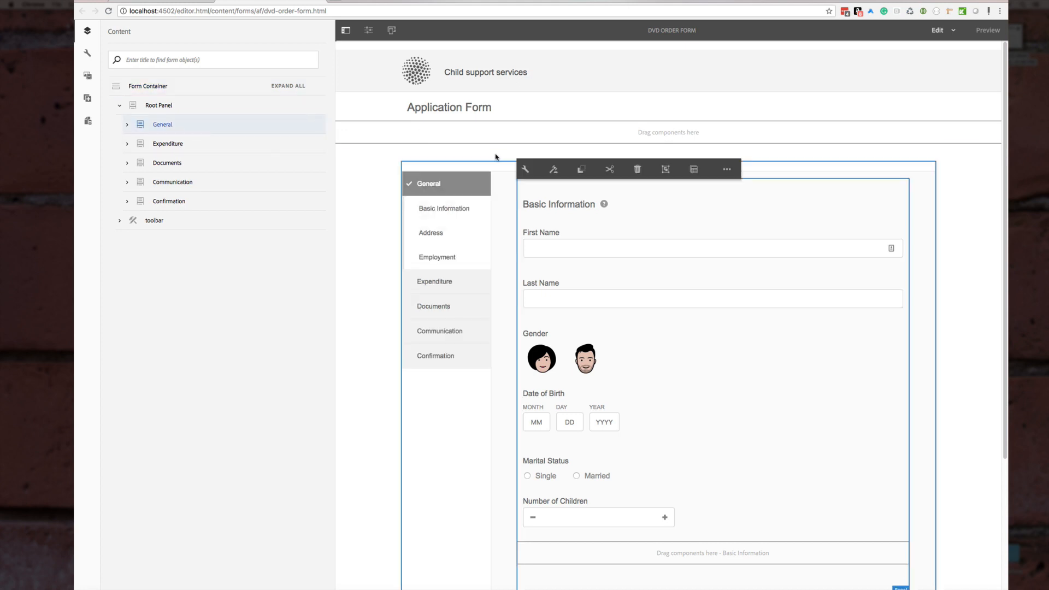
click(637, 169)
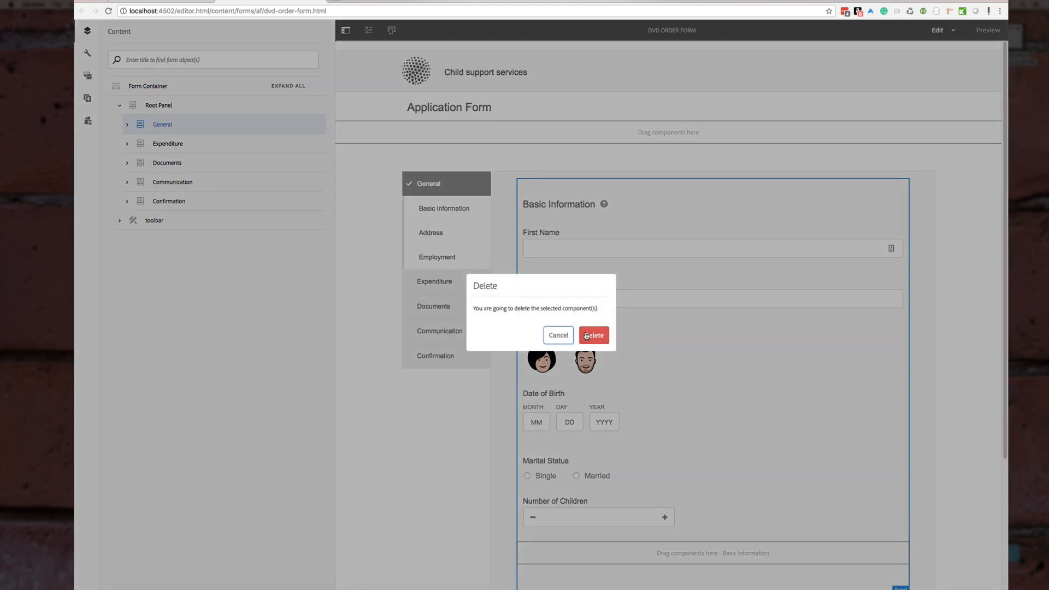
click(586, 336)
Delete the Expenditure and Documents panels from the Root Panel
click(220, 128)
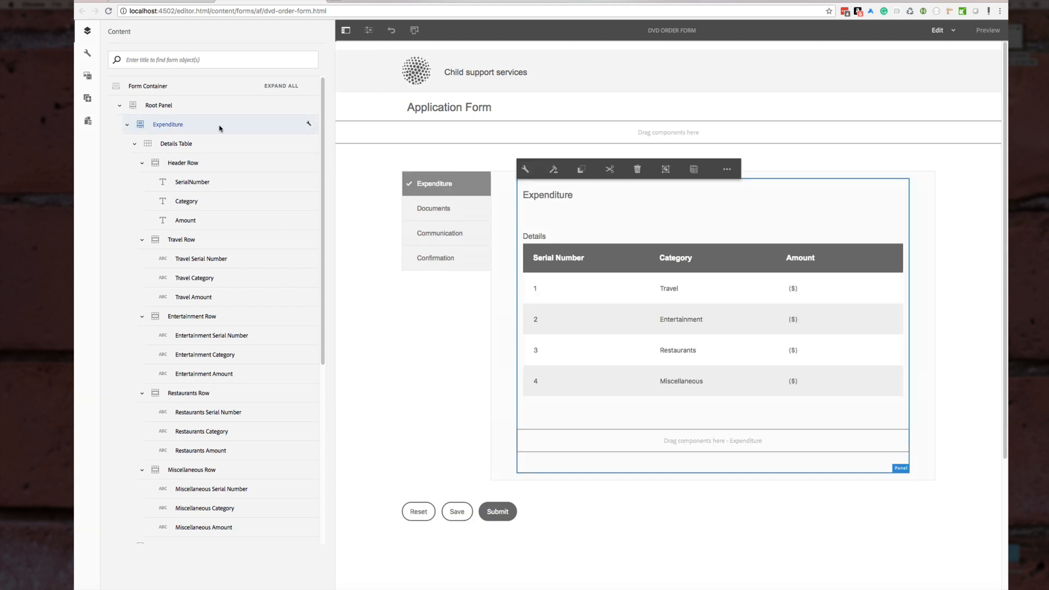
click(636, 169)
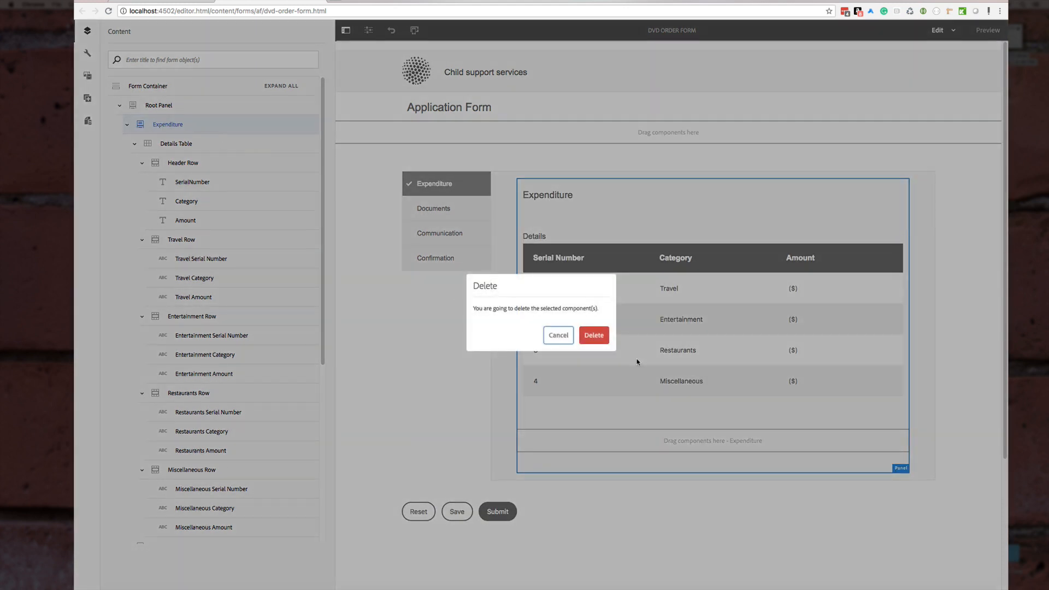
click(594, 335)
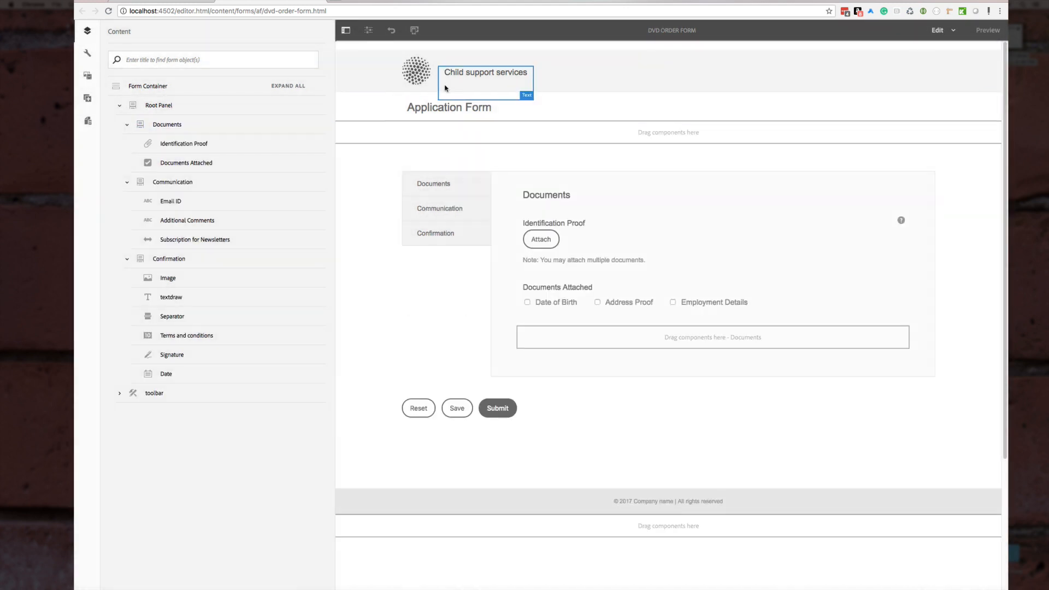
click(224, 129)
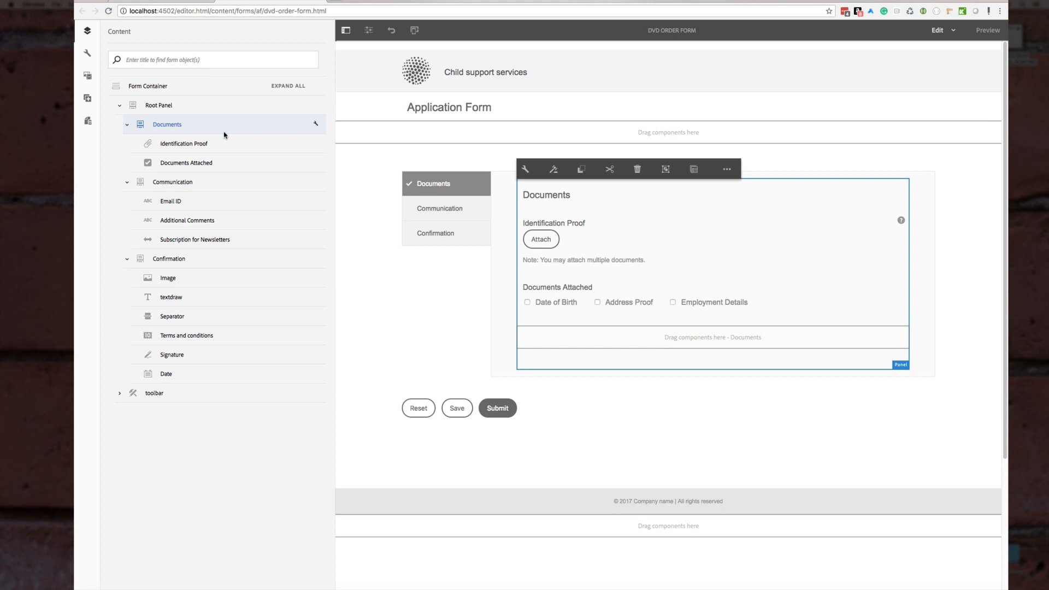
click(637, 170)
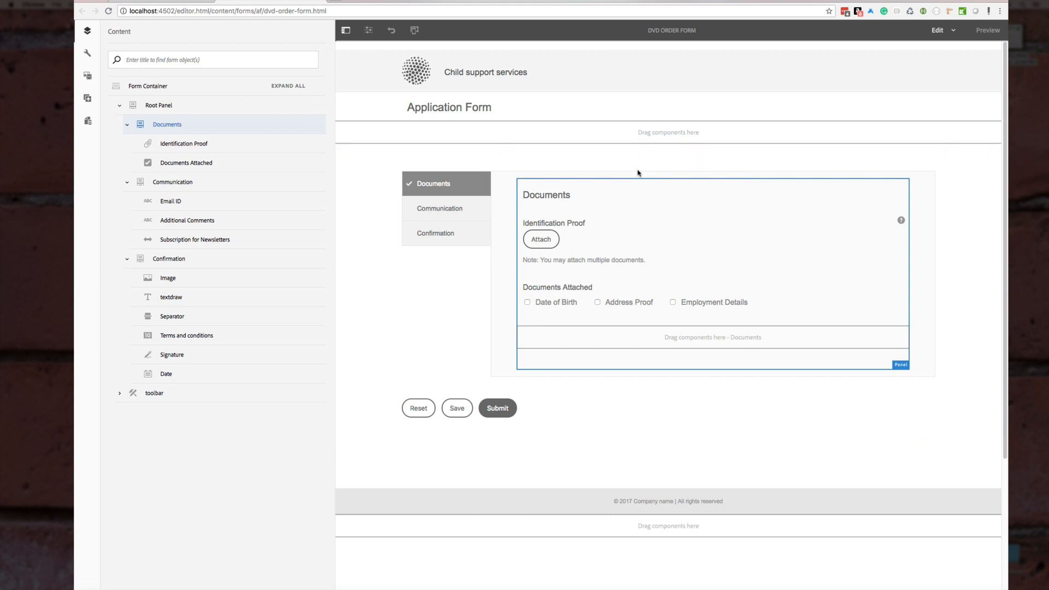
click(594, 335)
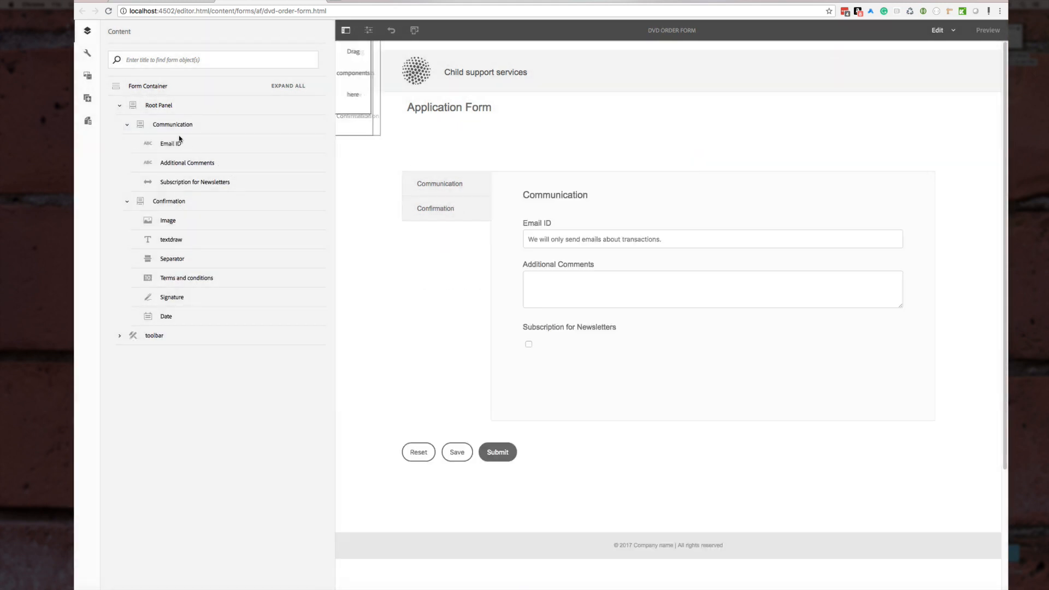
Delete the Communication and Confirmation panels from the Root Panel
click(182, 127)
click(637, 170)
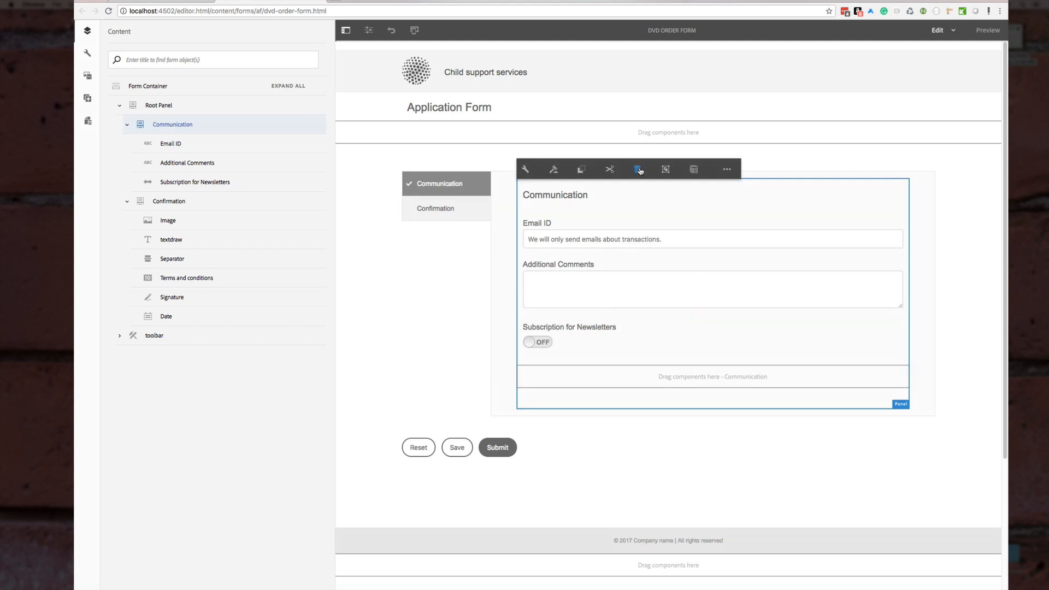
click(593, 334)
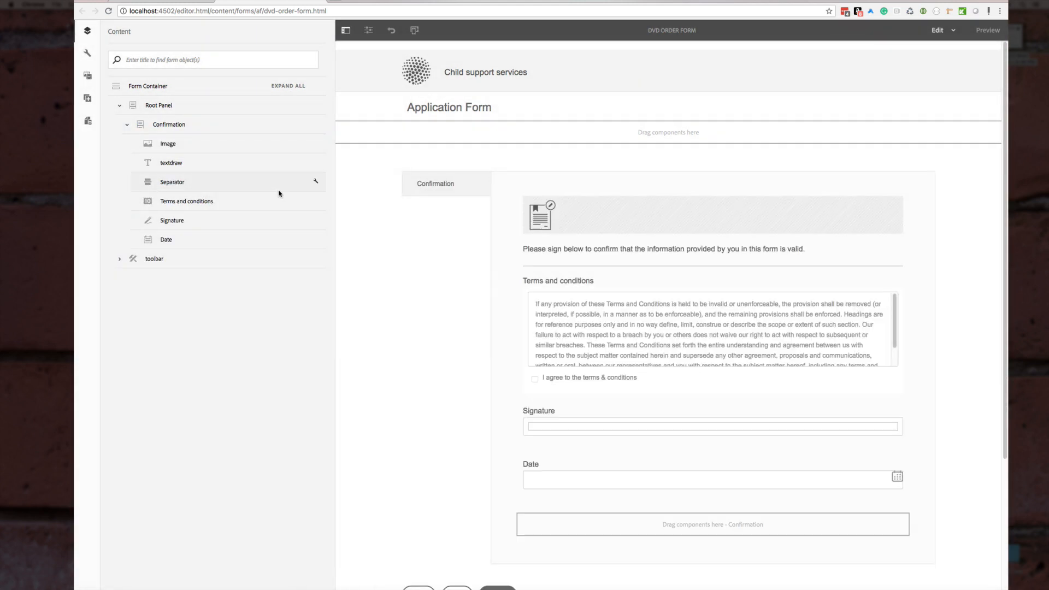
click(208, 130)
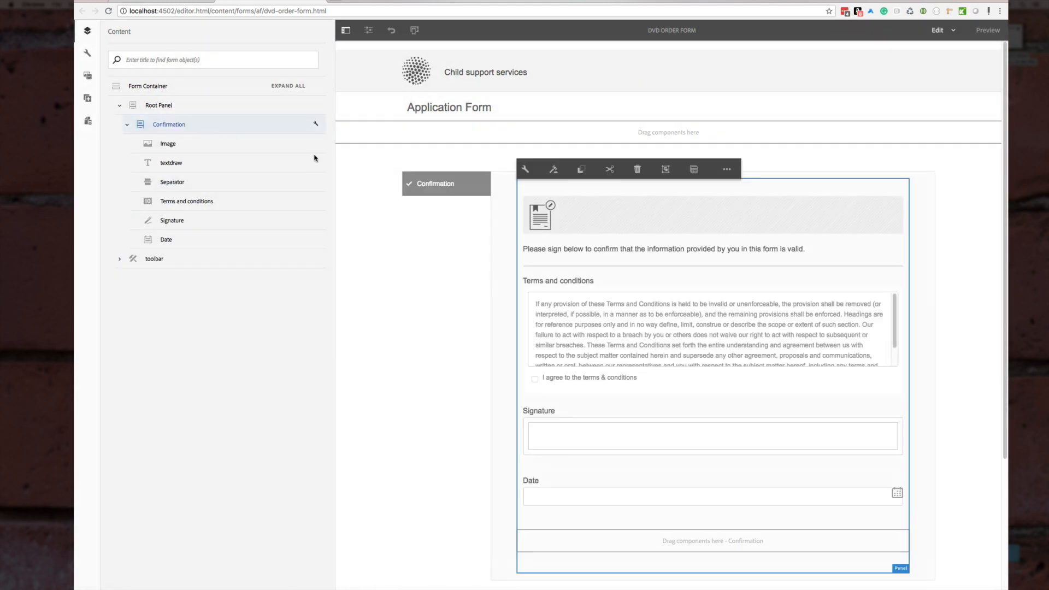
click(636, 170)
click(596, 335)
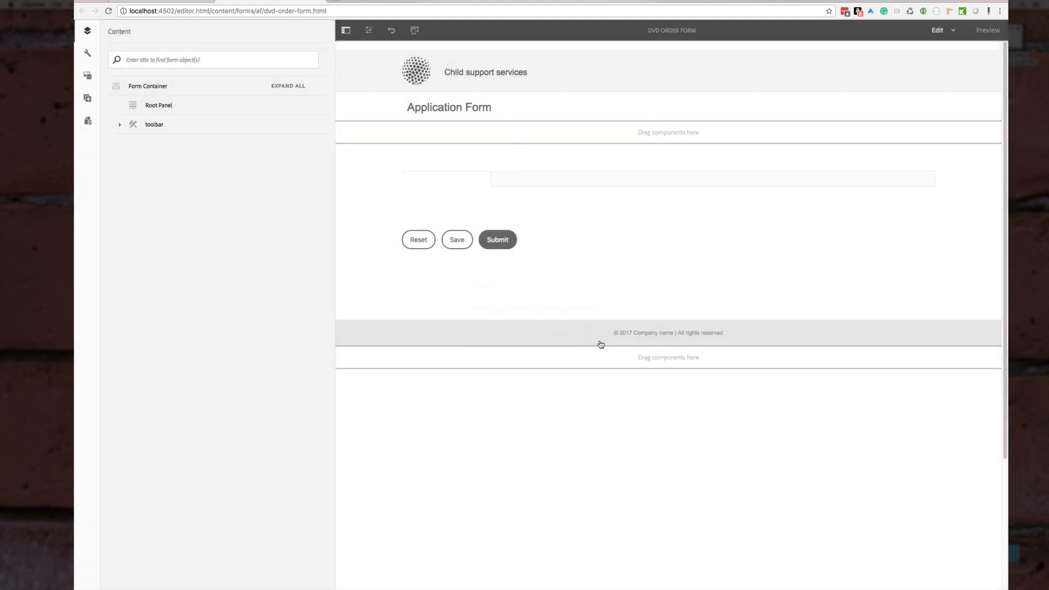
Delete the form's toolbar containing the Reset, Save and Submit buttons
click(201, 127)
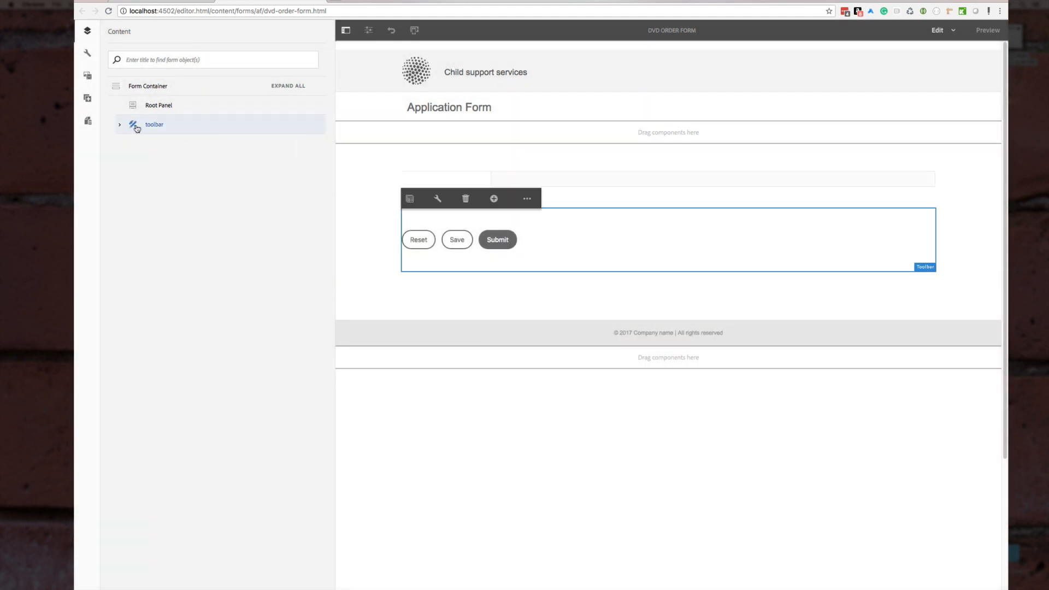
click(466, 198)
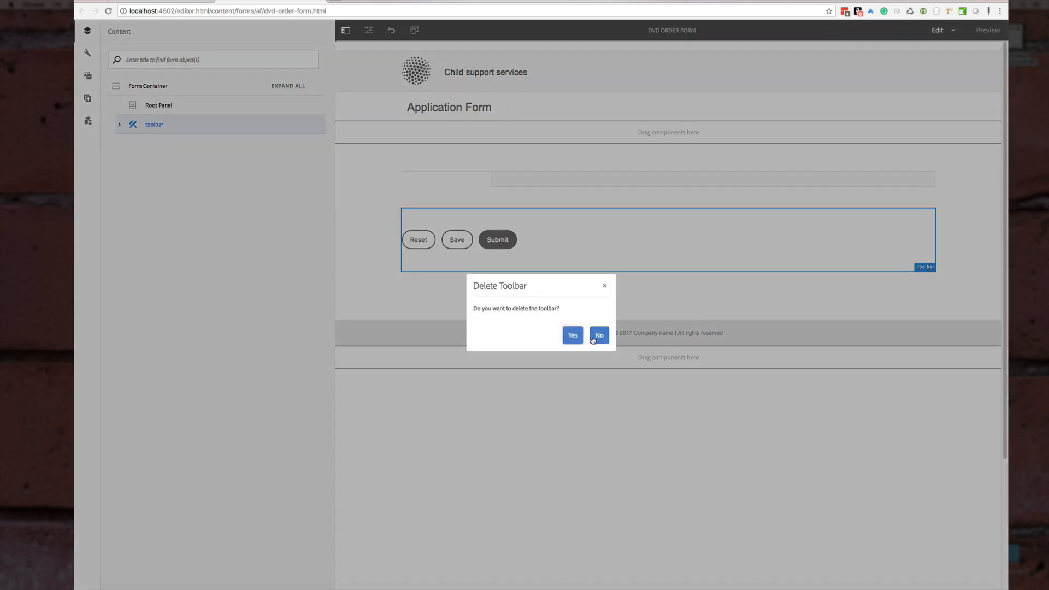
click(573, 336)
Set the Root Panel's layout to "Responsive - everything on one page without navigation" and save its properties
click(176, 109)
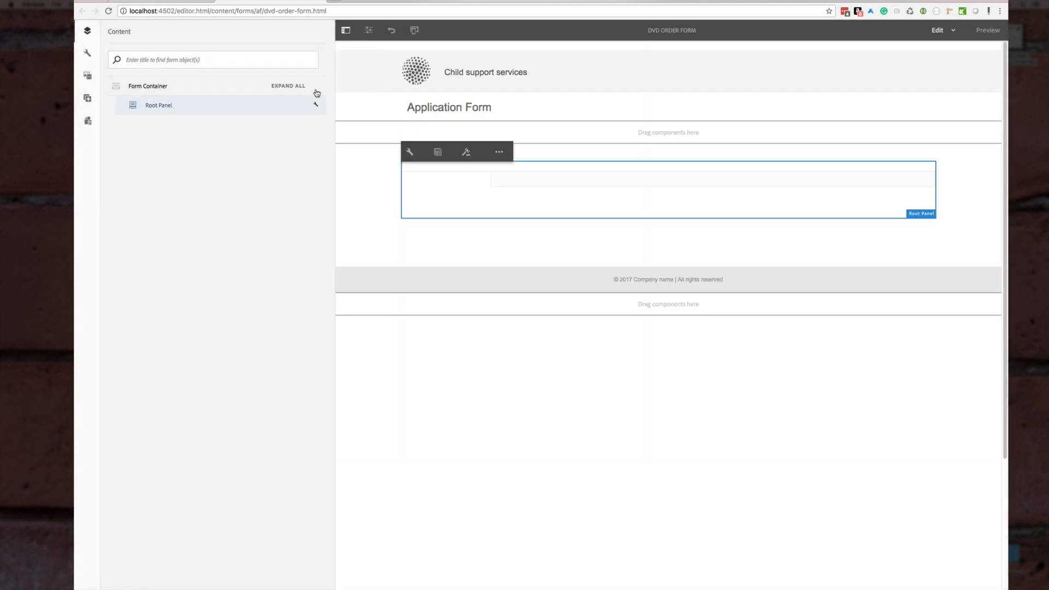
click(409, 153)
click(164, 140)
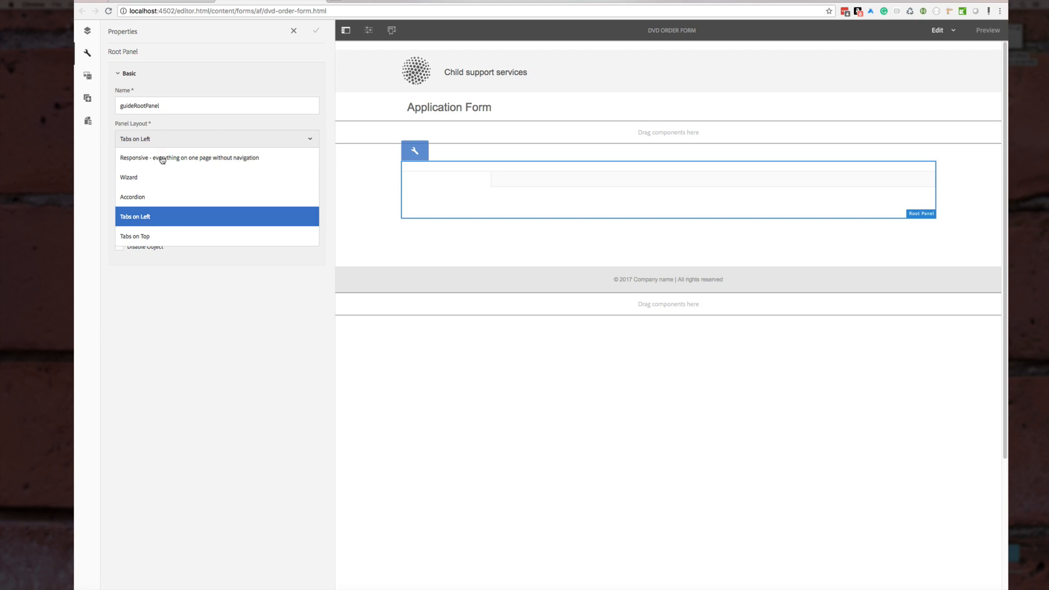
click(232, 158)
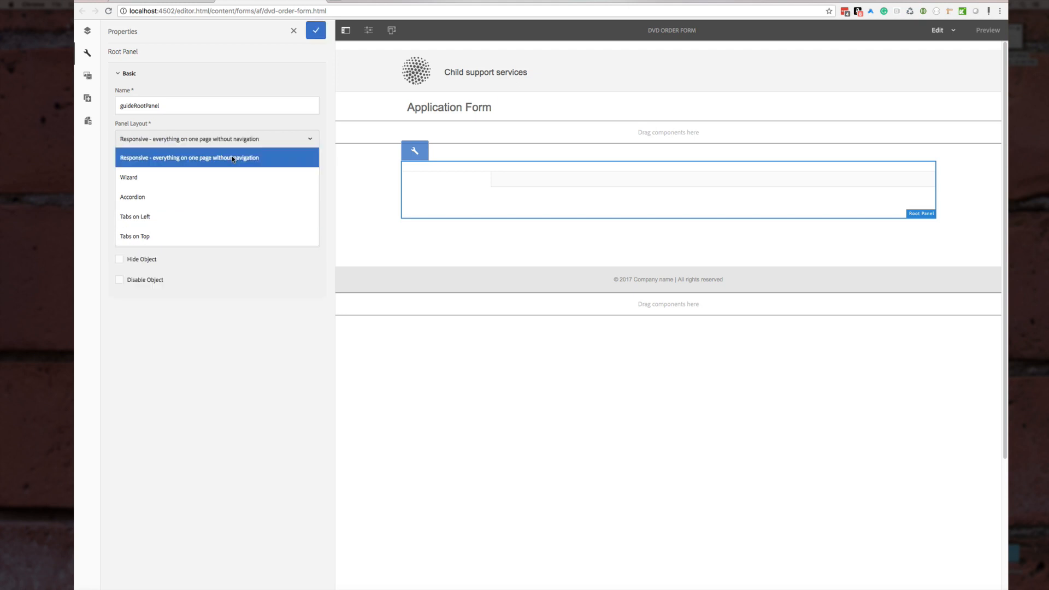
click(316, 30)
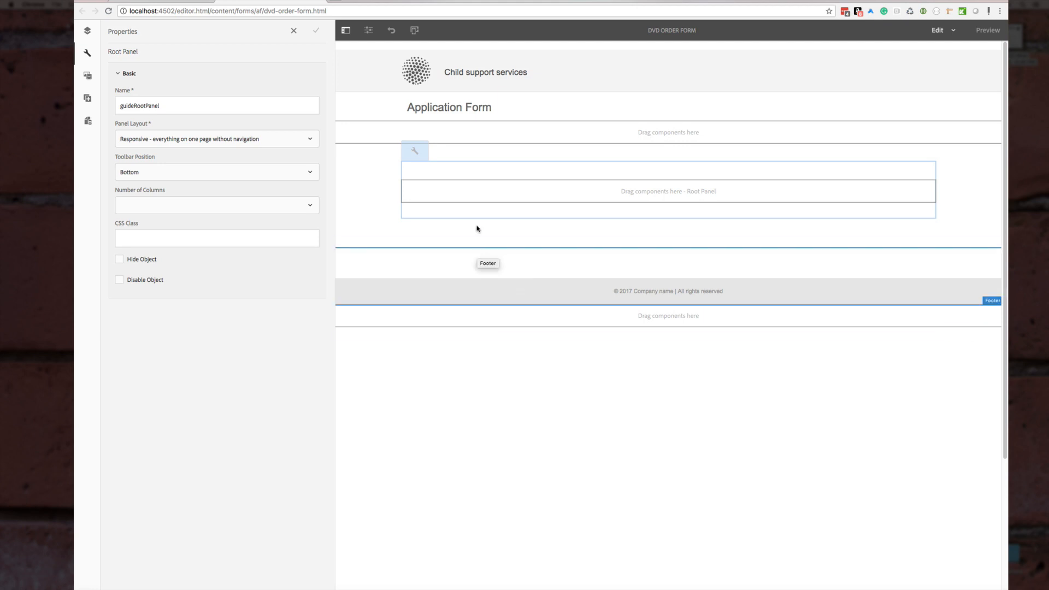
Change the form title "Application Form" to "DVD Order Form"
click(445, 109)
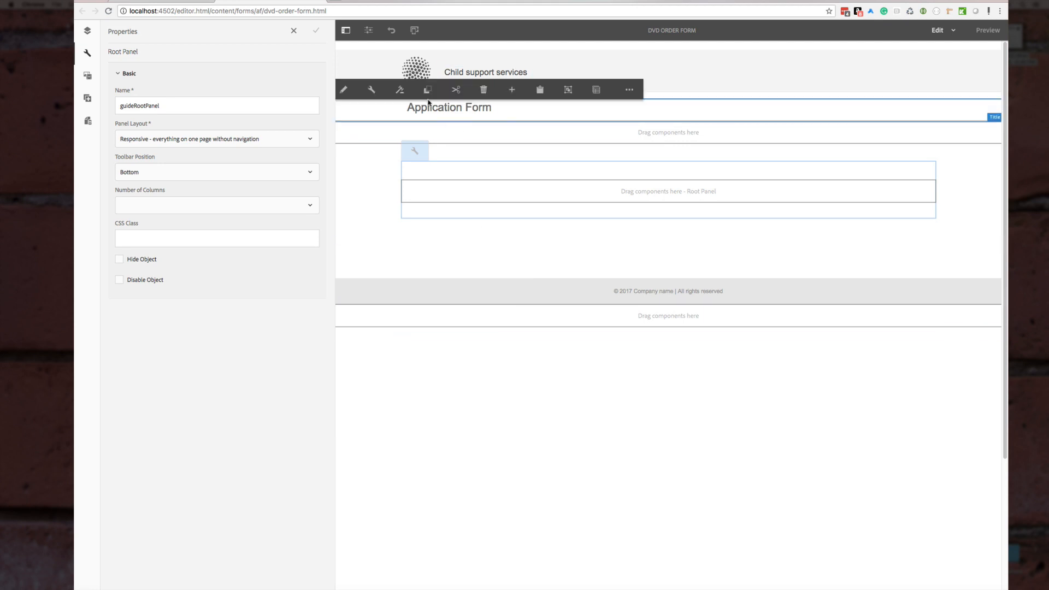
click(343, 88)
triple_click(414, 112)
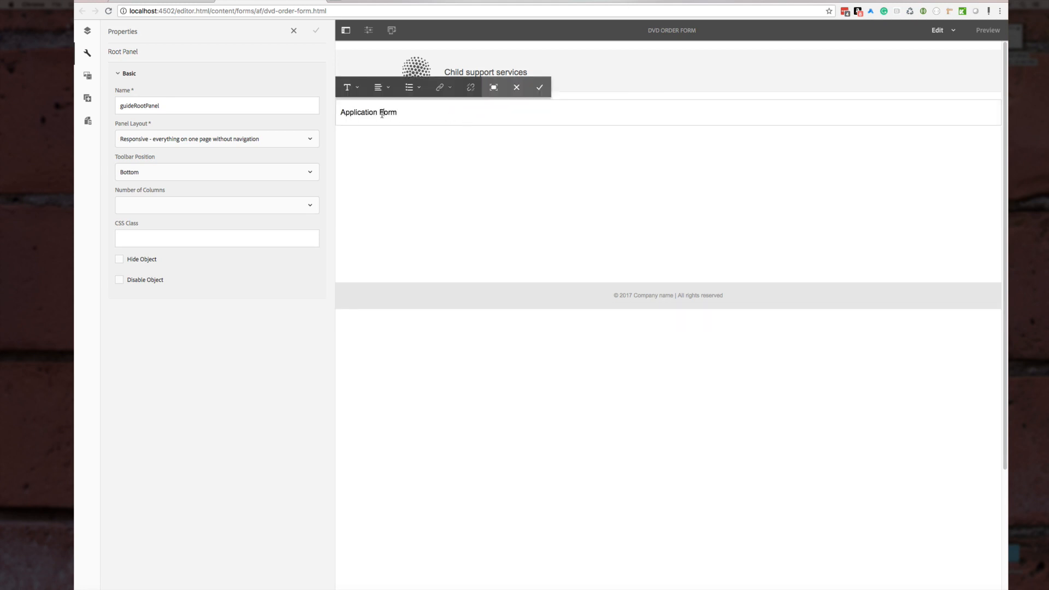
text(DVD Order FOrmorm)
click(424, 207)
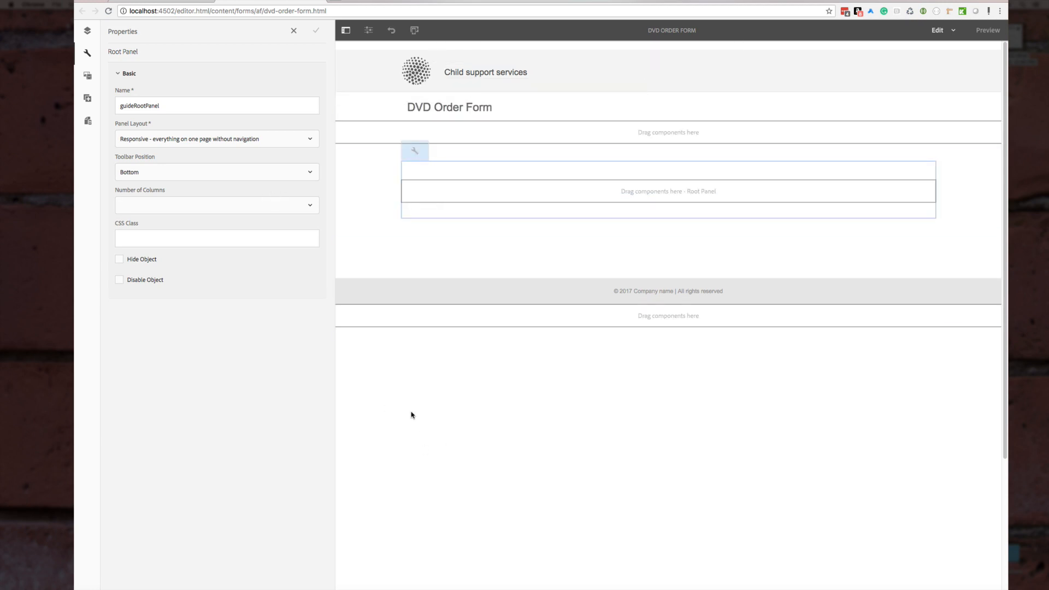
Replace the header text "Child support services" beside the logo with "DVD Order Form"
click(489, 76)
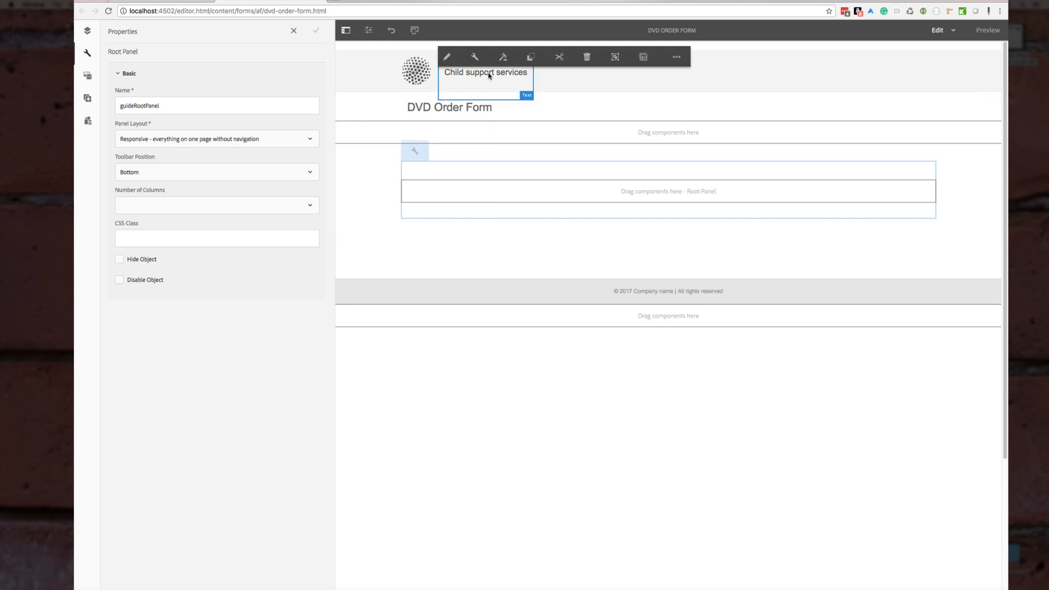
click(447, 57)
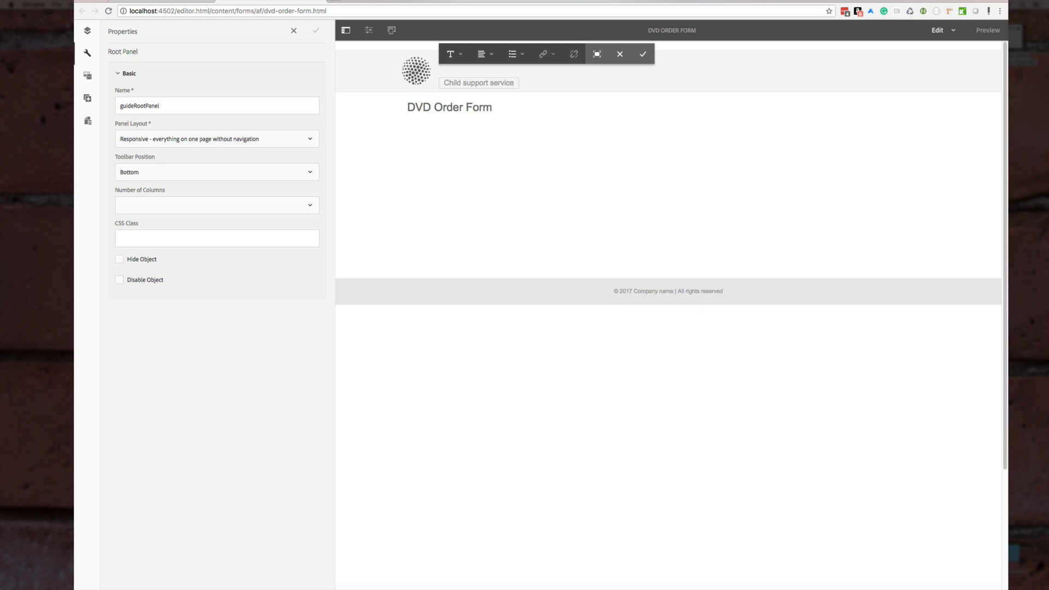
key(BackSpace)
key(BackSpace)
key(BackSpace)
key(BackSpace)
key(BackSpace)
key(BackSpace)
key(BackSpace)
key(BackSpace)
key(BackSpace)
key(BackSpace)
key(BackSpace)
key(BackSpace)
key(BackSpace)
key(BackSpace)
key(BackSpace)
key(BackSpace)
key(BackSpace)
key(BackSpace)
key(BackSpace)
key(BackSpace)
text(DVD Order Form)
click(488, 167)
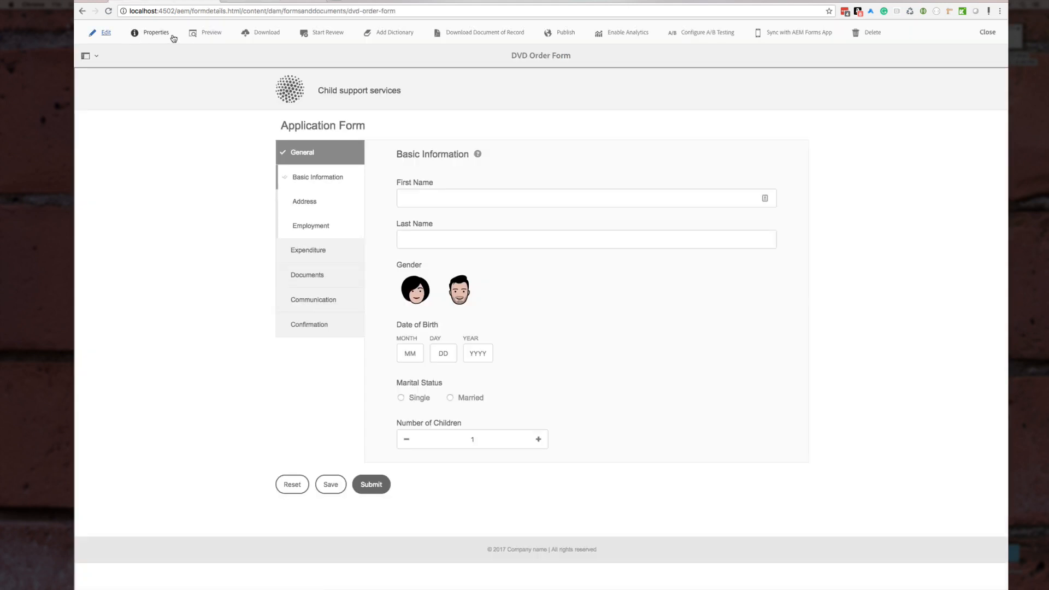
Preview the DVD Order Form from its details page, and return to the form editor
click(209, 34)
click(211, 54)
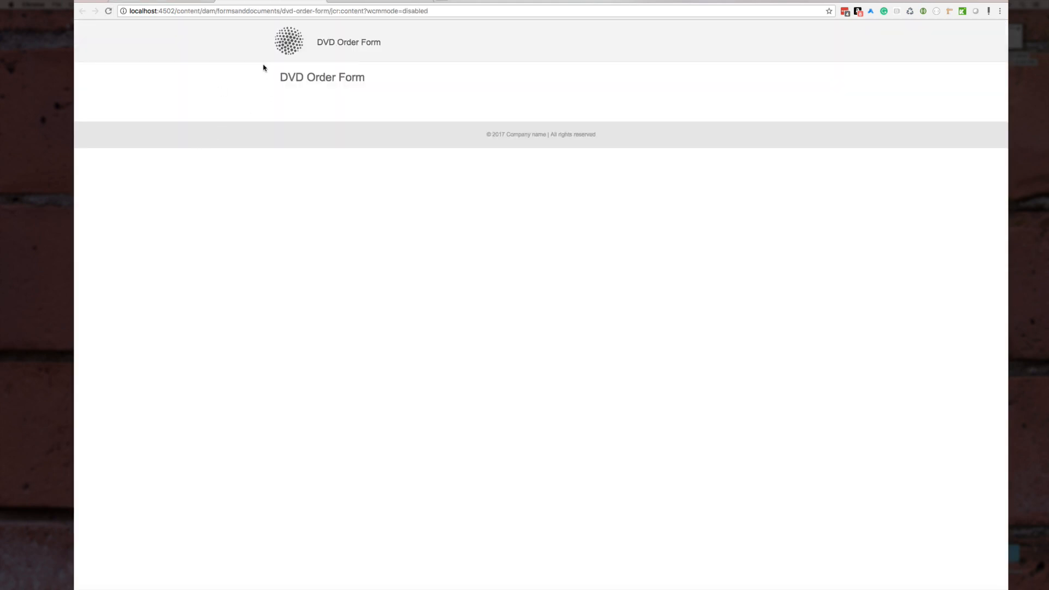
click(354, 5)
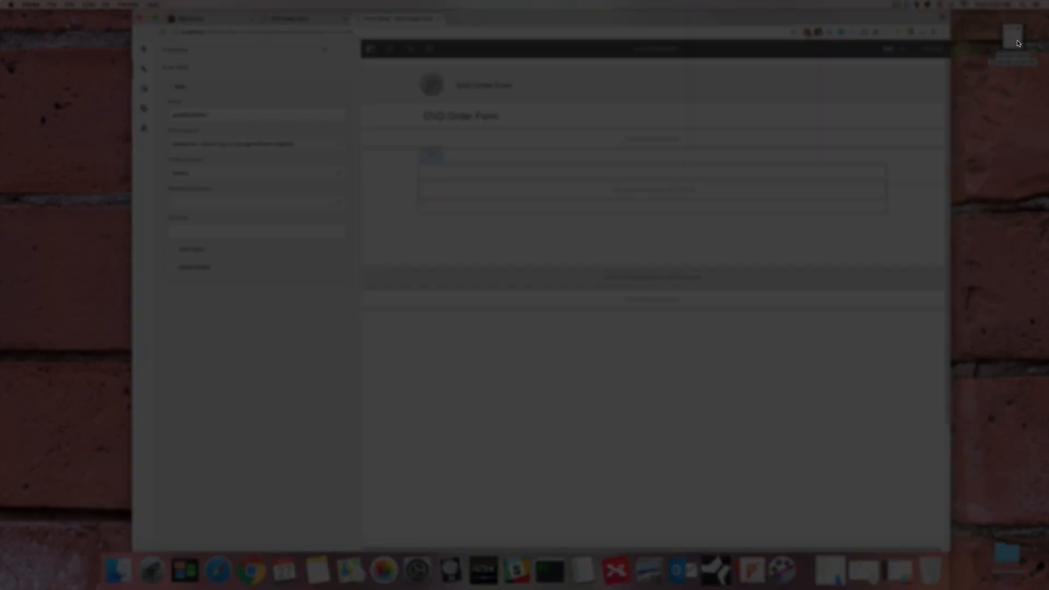
Open the paper order form screenshot from the desktop, examine its Billing Address and Shipping Address sections, and return to the form editor
double_click(1018, 43)
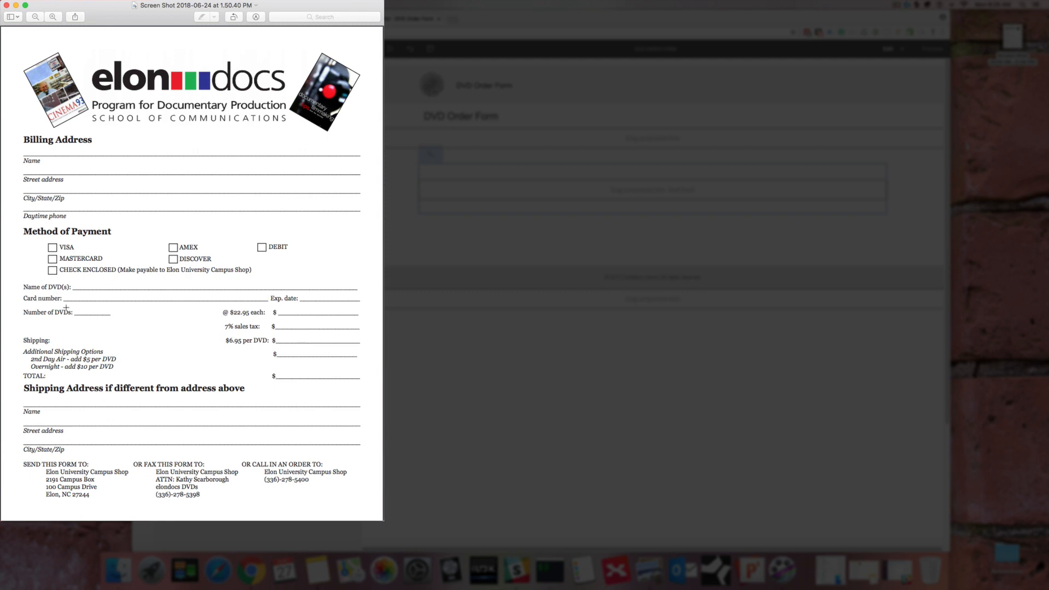
drag(18, 132, 369, 218)
drag(22, 383, 371, 456)
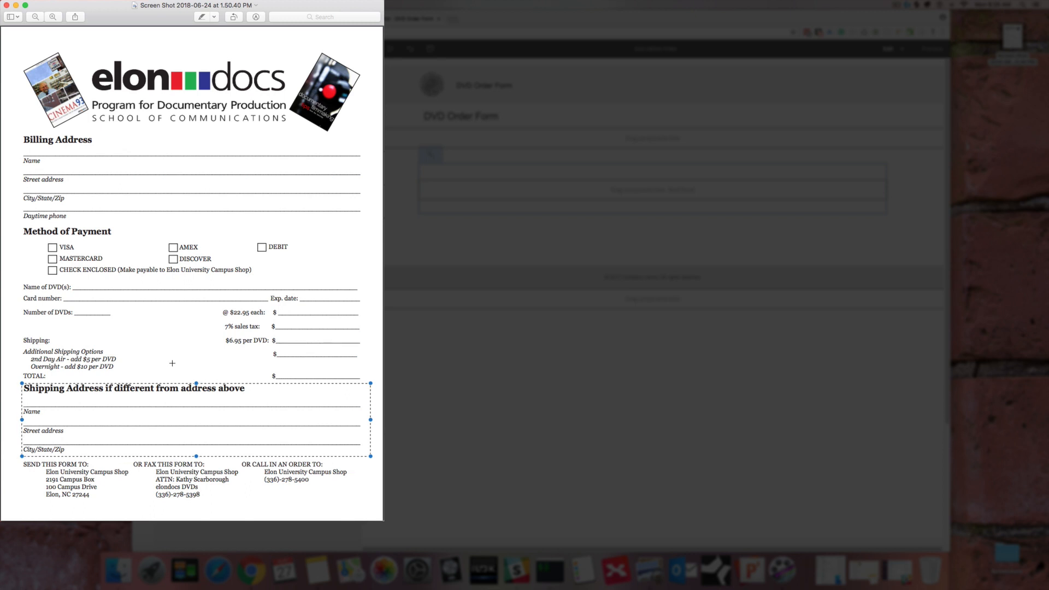
click(84, 173)
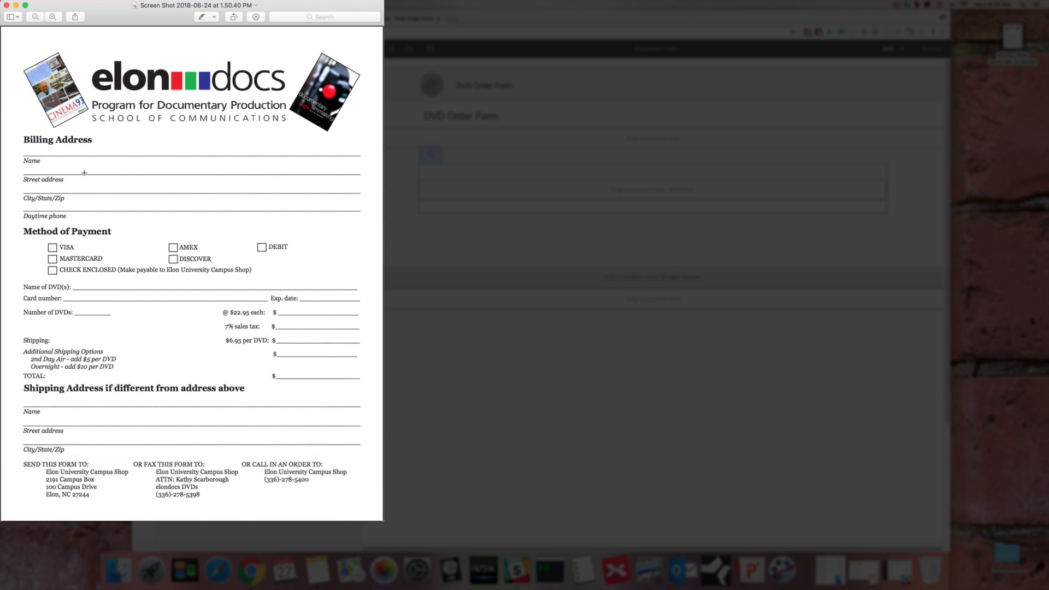
click(604, 21)
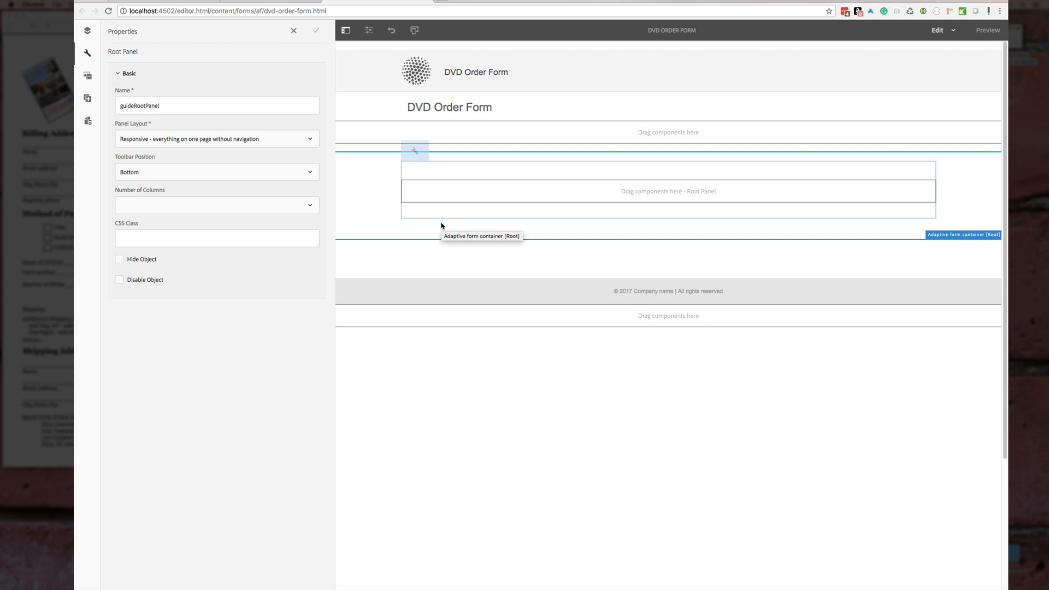
Add a Text Box component to the empty Root Panel
click(88, 99)
drag(178, 295, 621, 186)
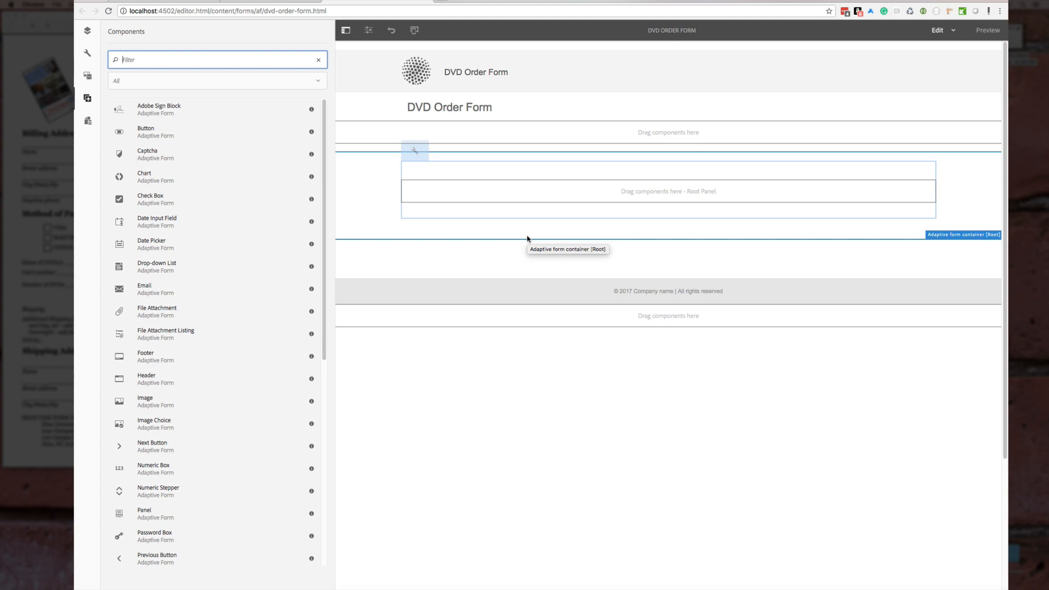
click(482, 193)
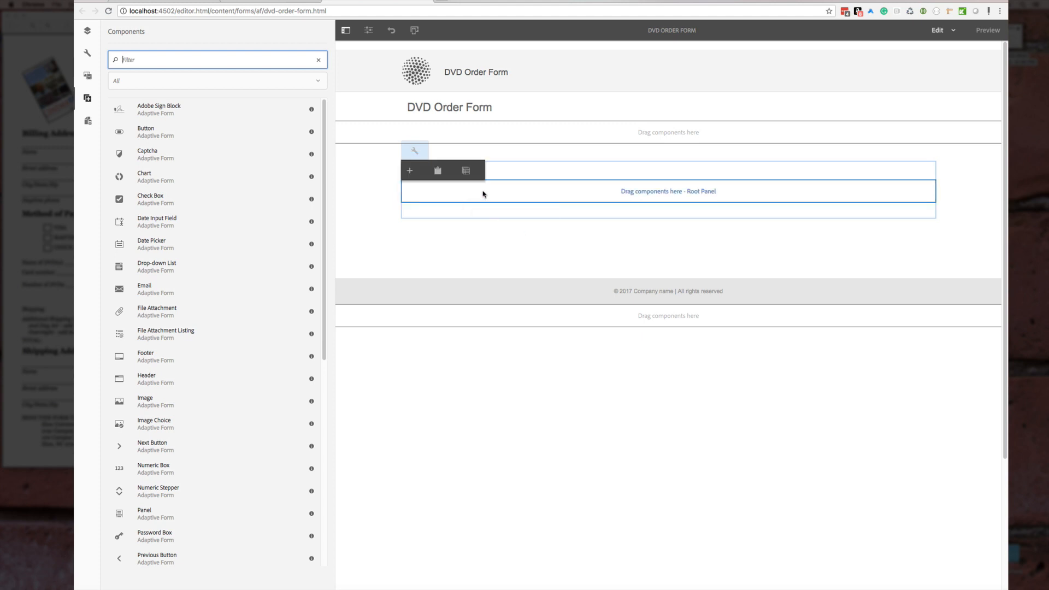
click(433, 271)
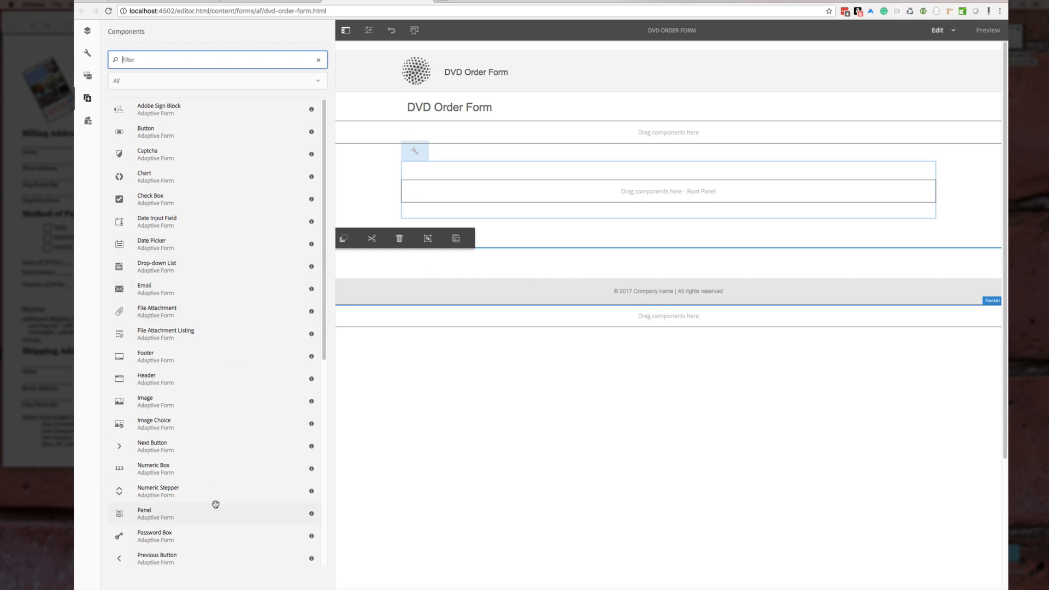
scroll(215, 449, down, 10)
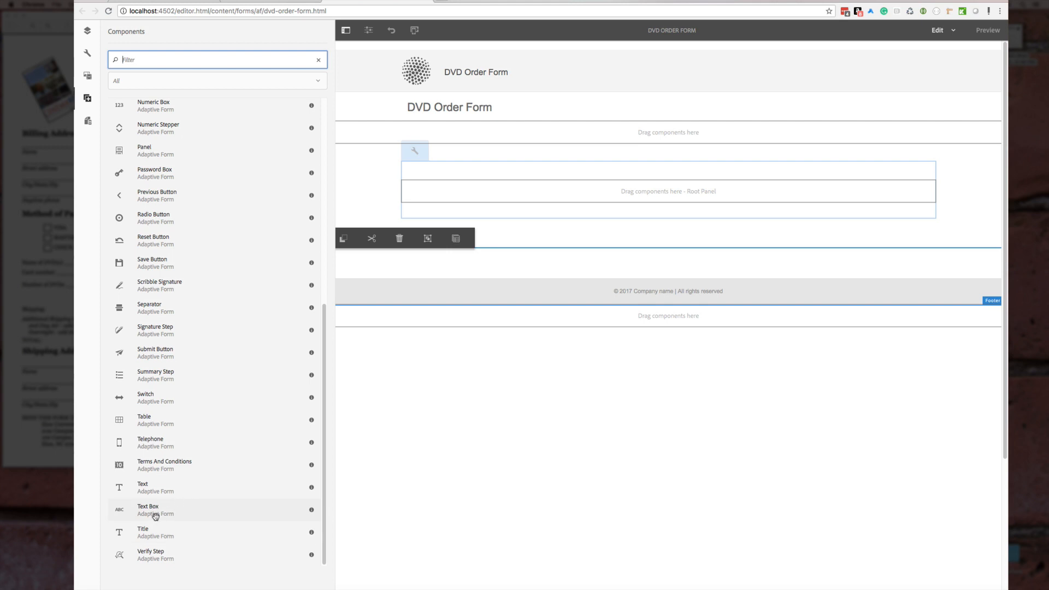
drag(157, 510, 576, 197)
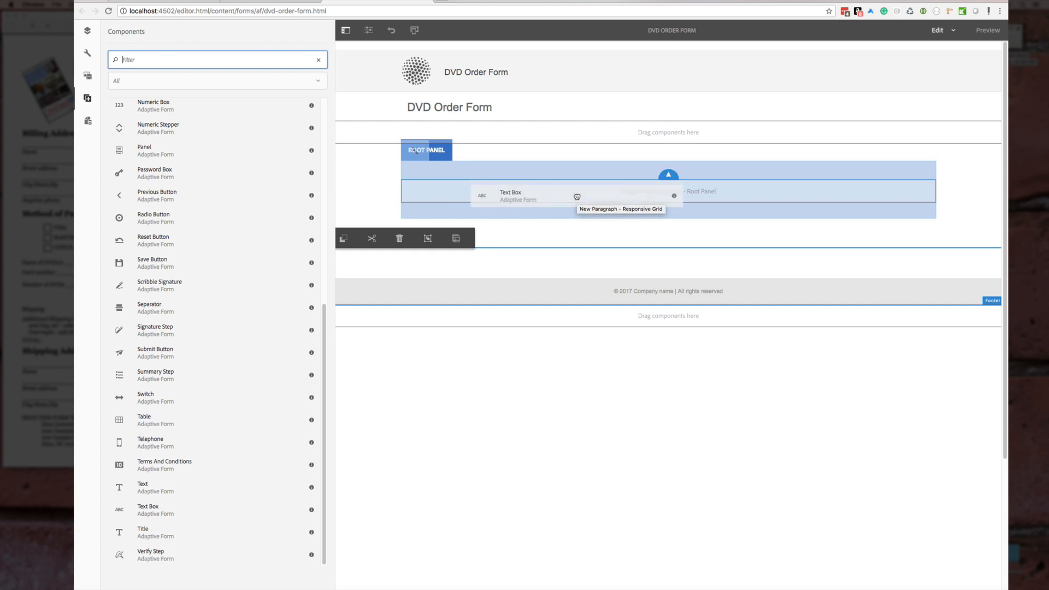
drag(577, 196, 577, 198)
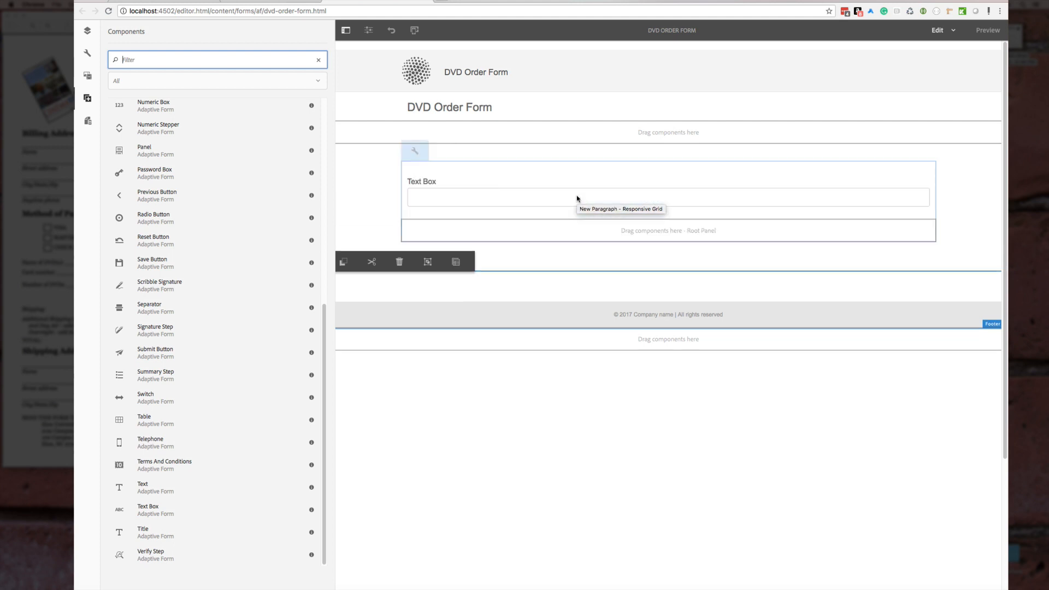
Set the new text box's name to nameTextBox and its title to "Name", and save its properties
click(524, 201)
click(437, 164)
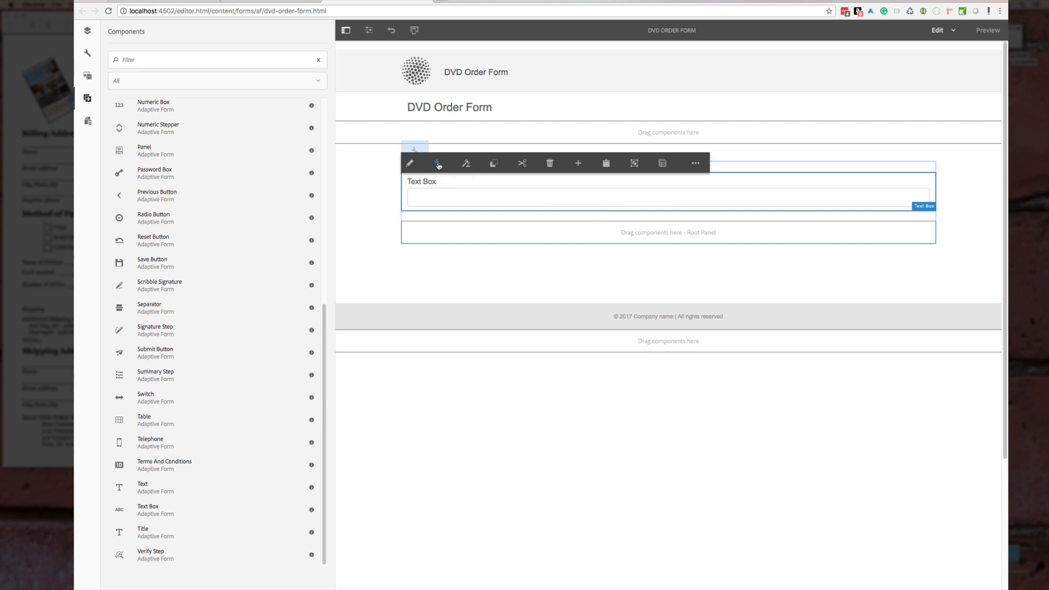
double_click(149, 107)
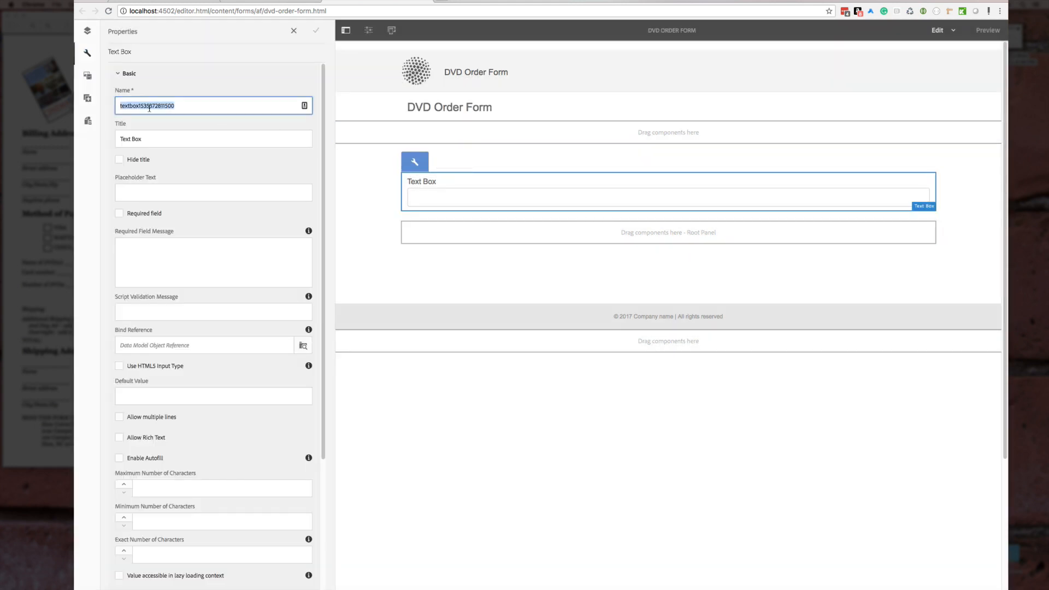
text(name)
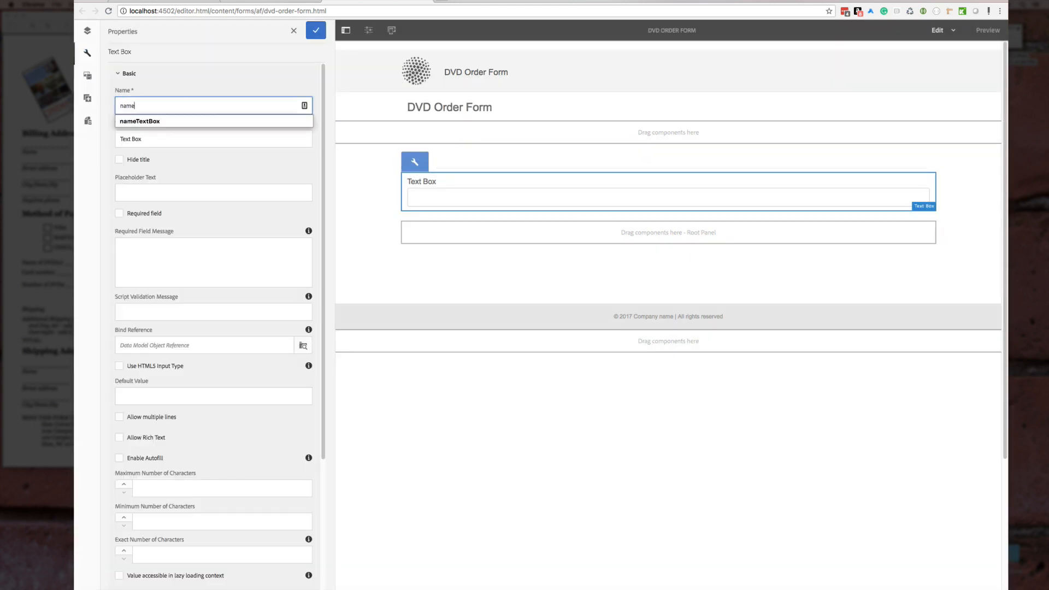
text(TextBox)
key(Tab)
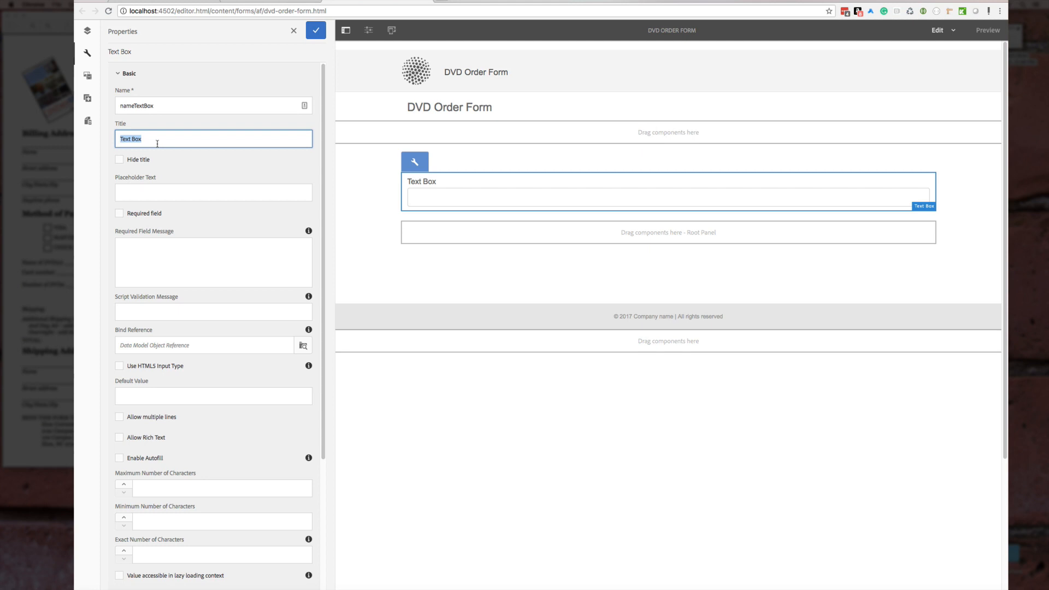
text(Name)
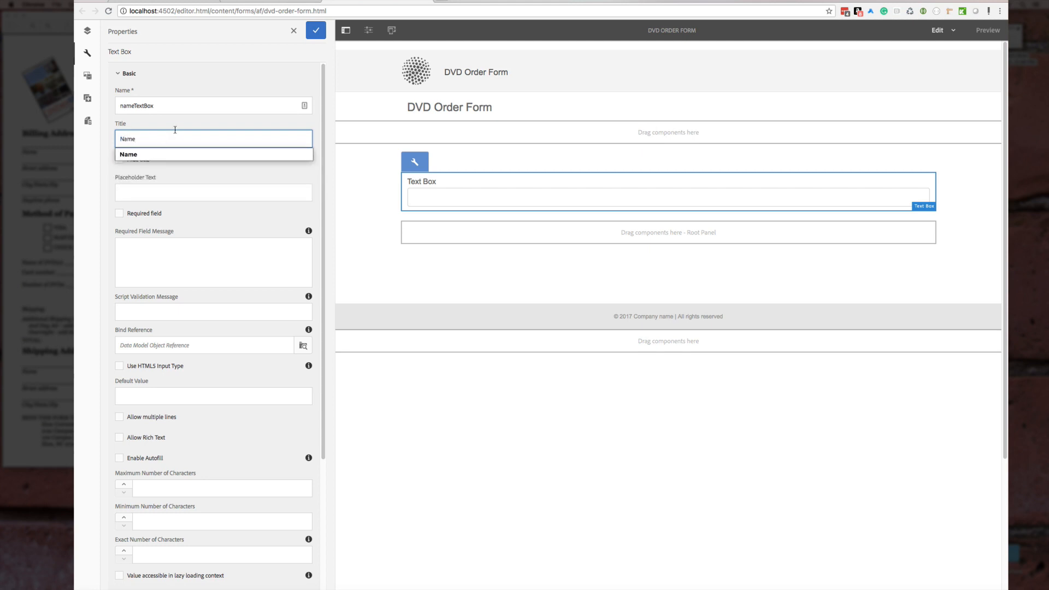
key(Escape)
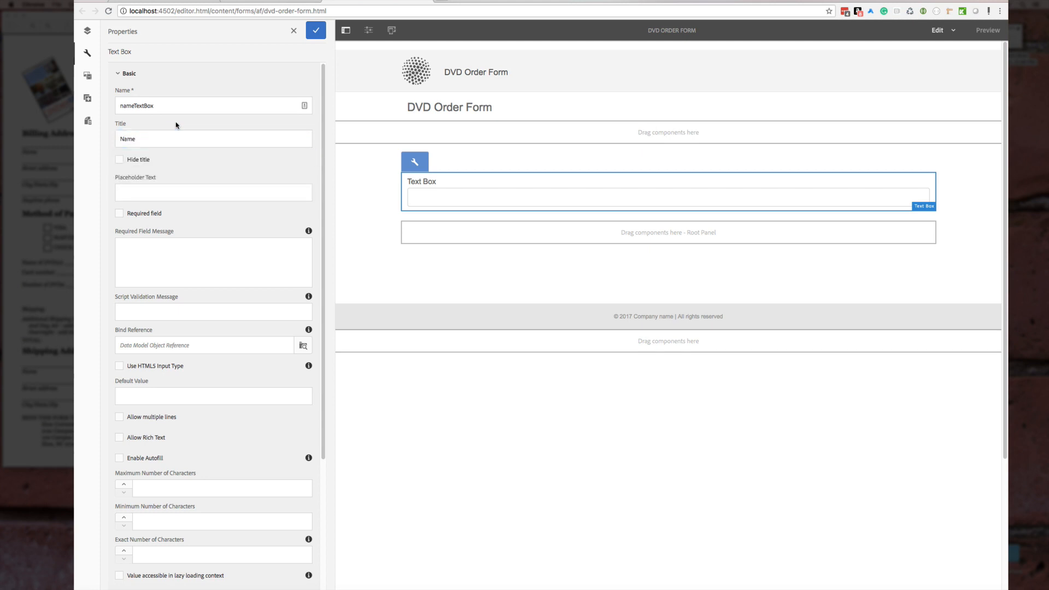
click(316, 31)
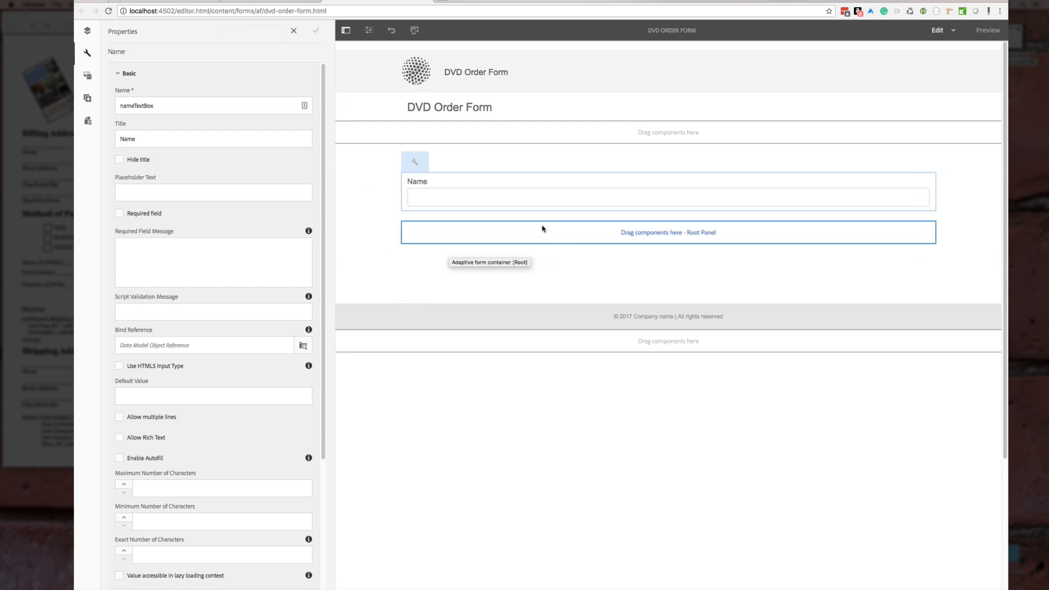
Insert a second Text Box component in the Root Panel below the Name field
click(540, 236)
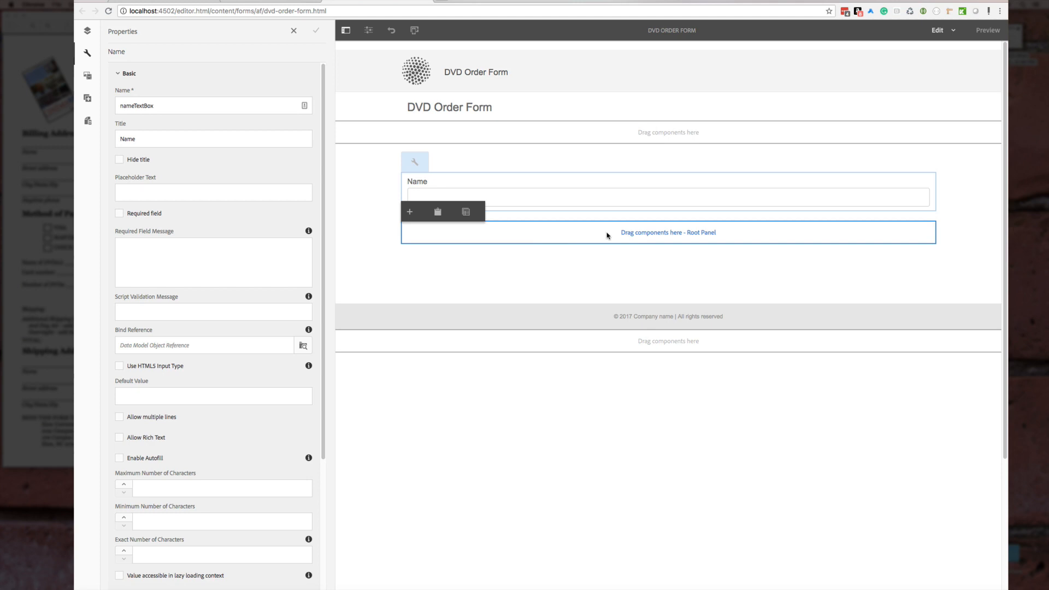
click(409, 212)
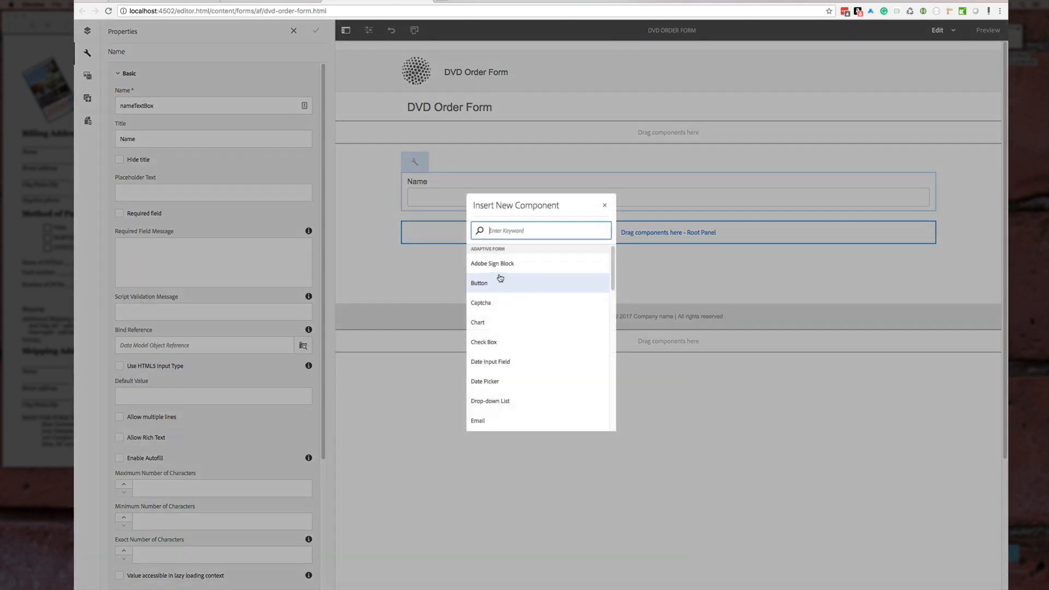
scroll(509, 282, down, 3)
scroll(509, 282, down, 8)
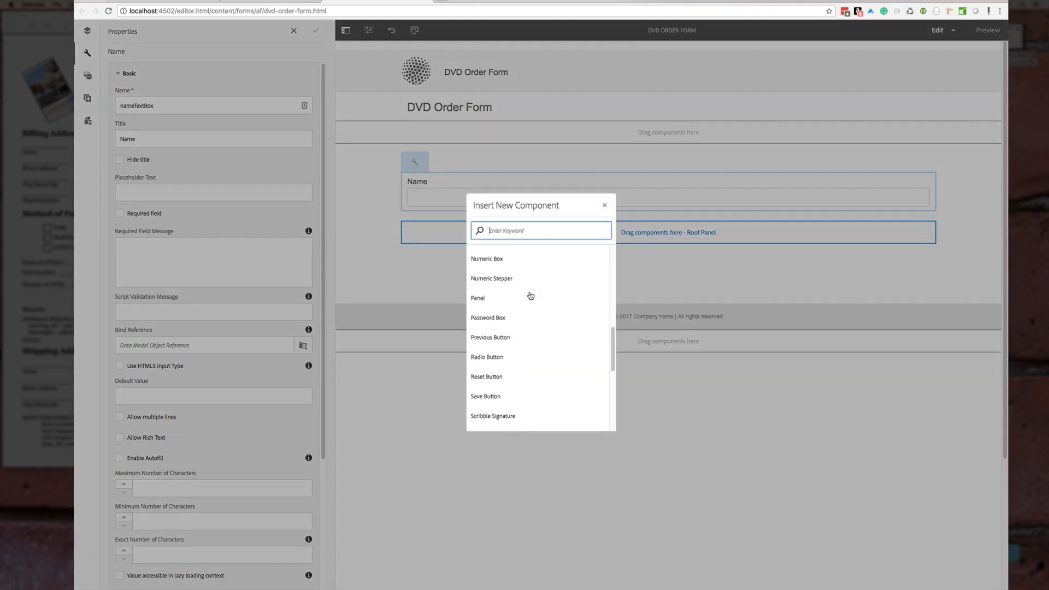
scroll(528, 295, down, 3)
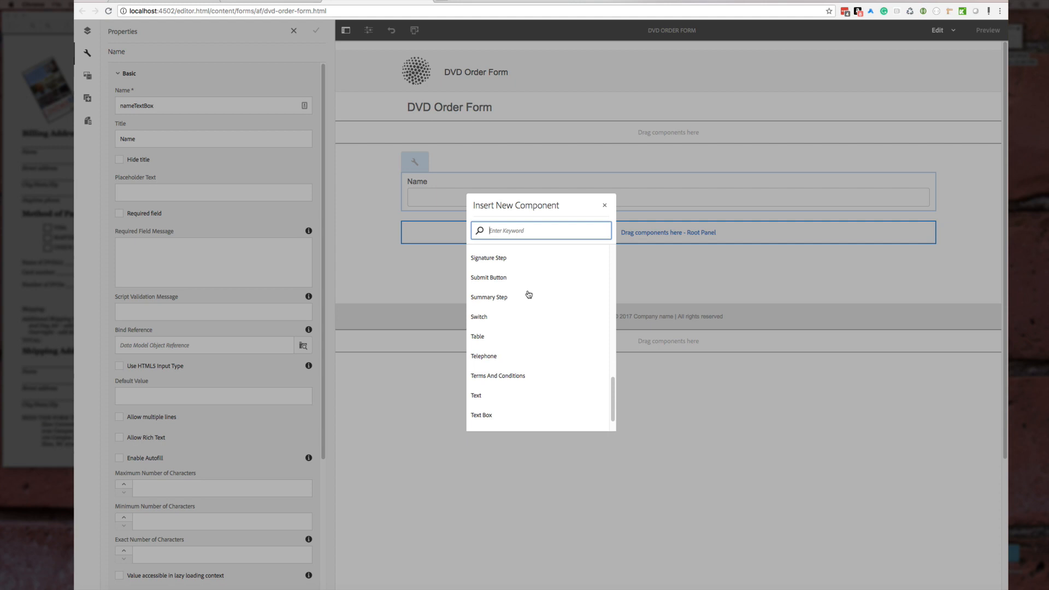
click(497, 418)
Set the second text box's name to streetAddressTextBox and its title to "Street Address", and save its properties
click(437, 204)
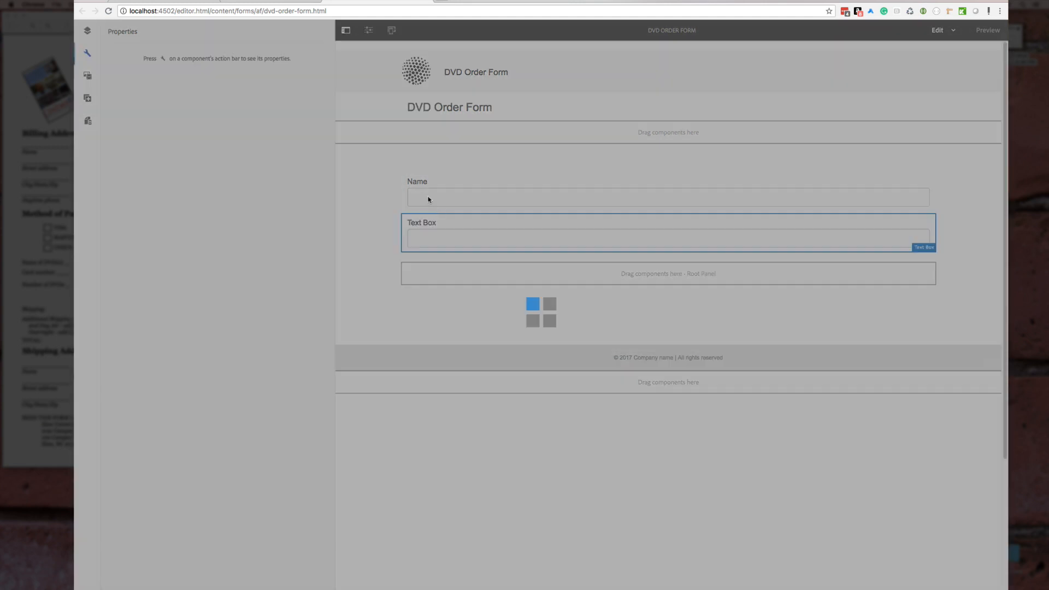
double_click(171, 107)
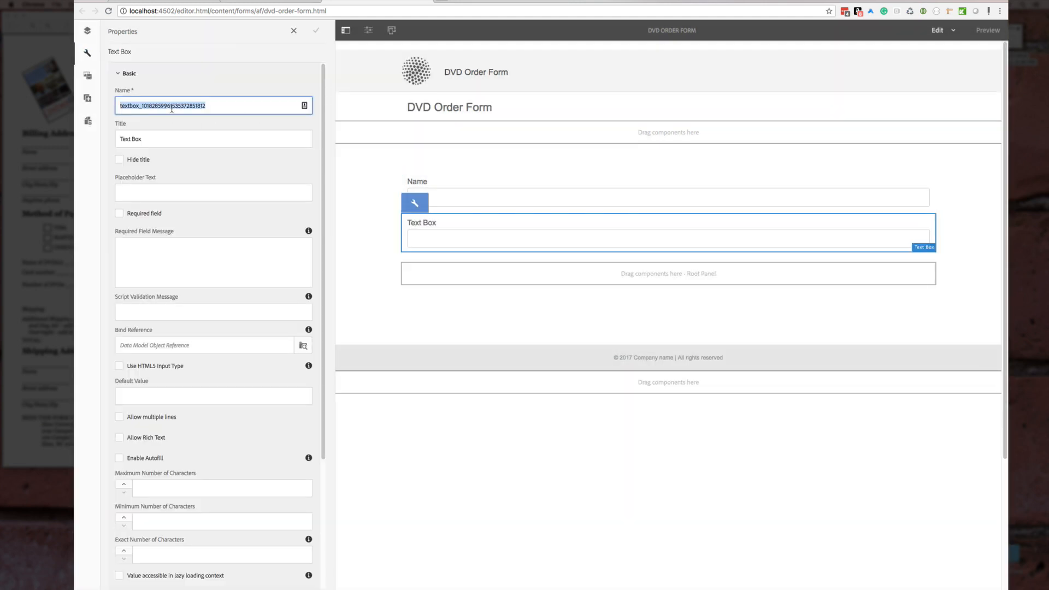
text(s)
key(BackSpace)
text(st)
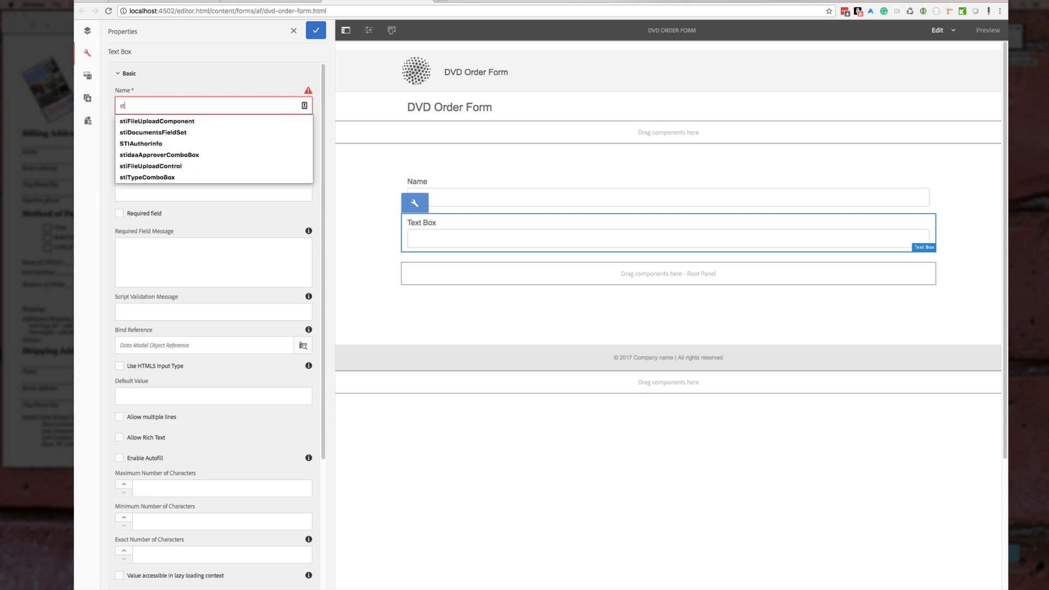
text(reetAddre)
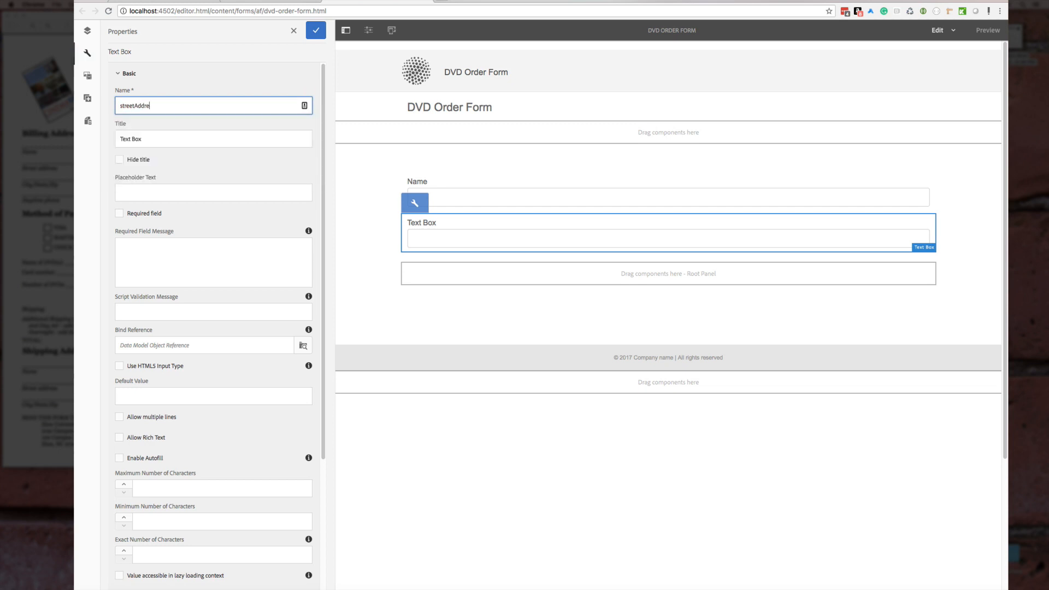
text(ssTextBox)
key(Tab)
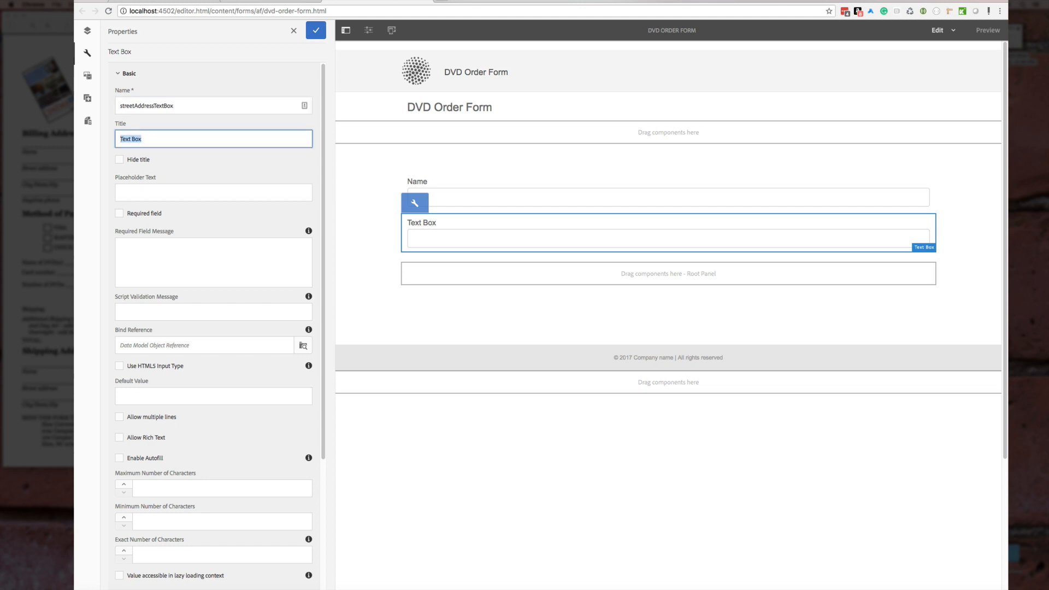
text(Street Address)
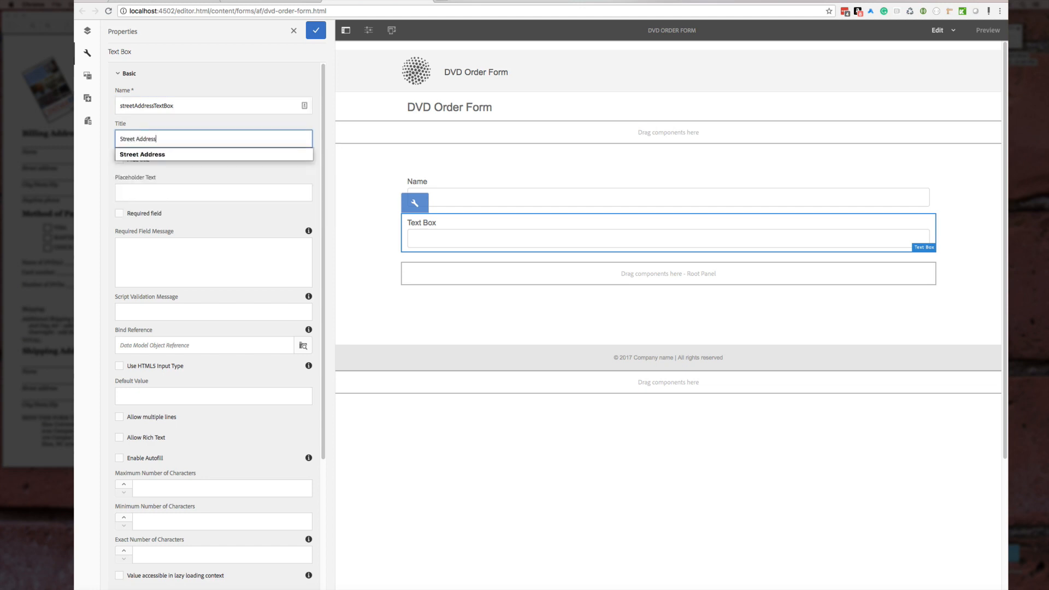
click(227, 77)
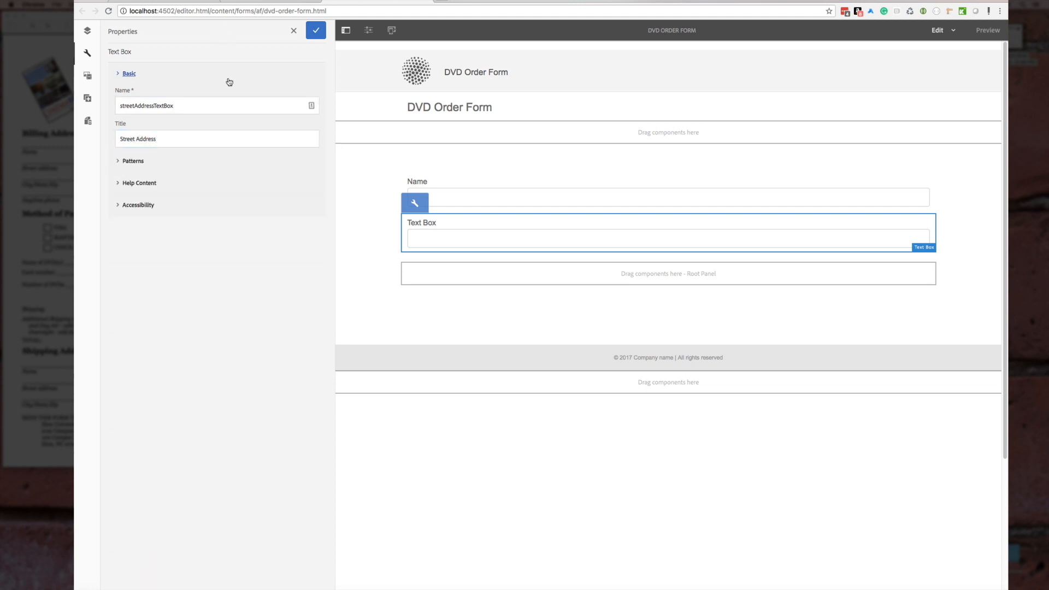
click(125, 73)
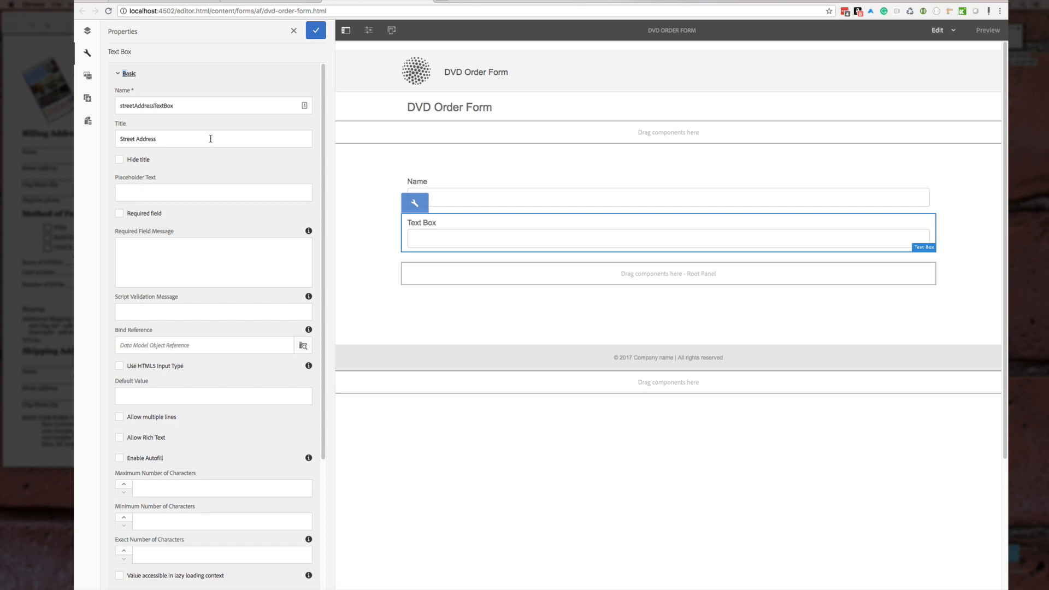
click(316, 31)
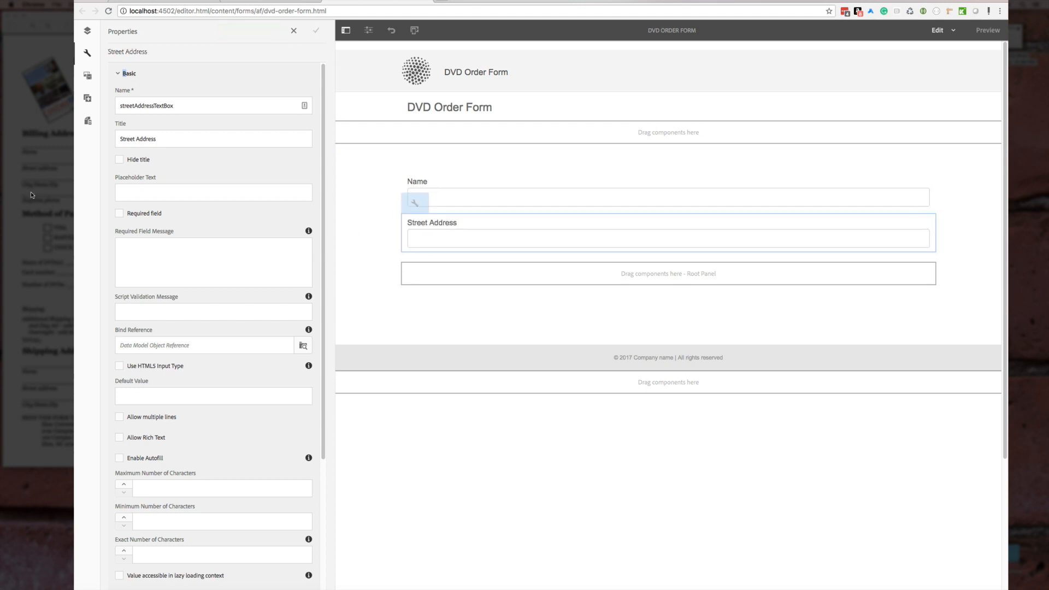
Add a Text Box below the Street Address field, titled "City" and named cityTextBox, and save its properties
click(87, 99)
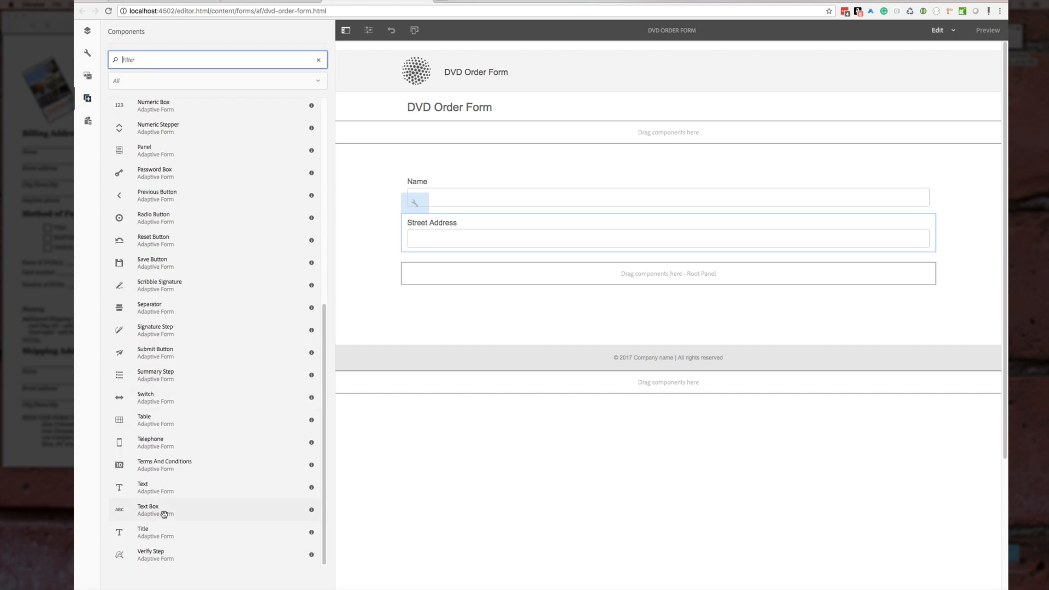
drag(153, 511, 522, 275)
click(444, 249)
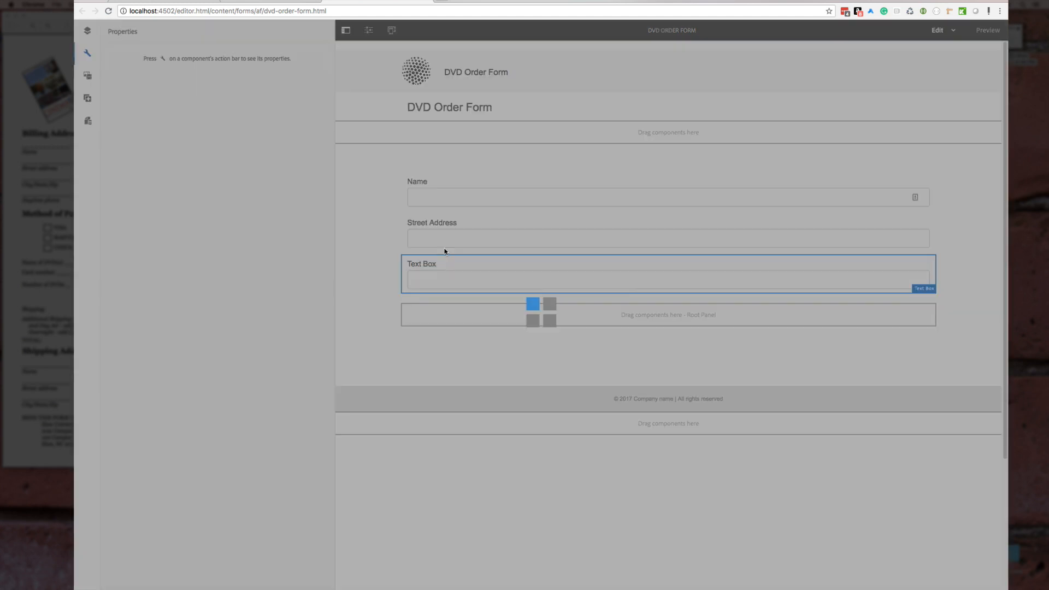
triple_click(139, 139)
text(Ci)
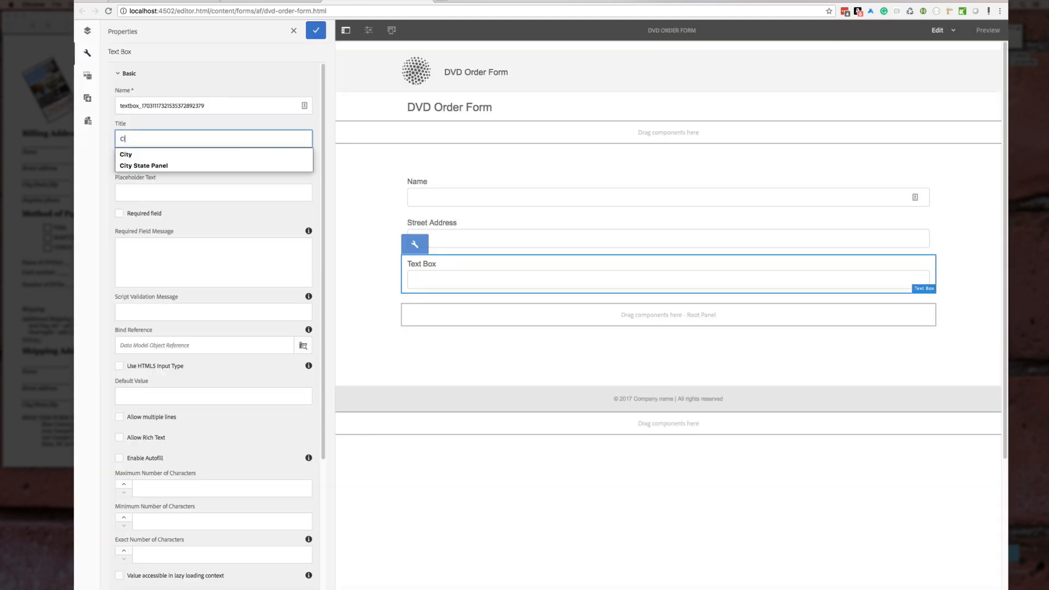
text(ty)
double_click(189, 104)
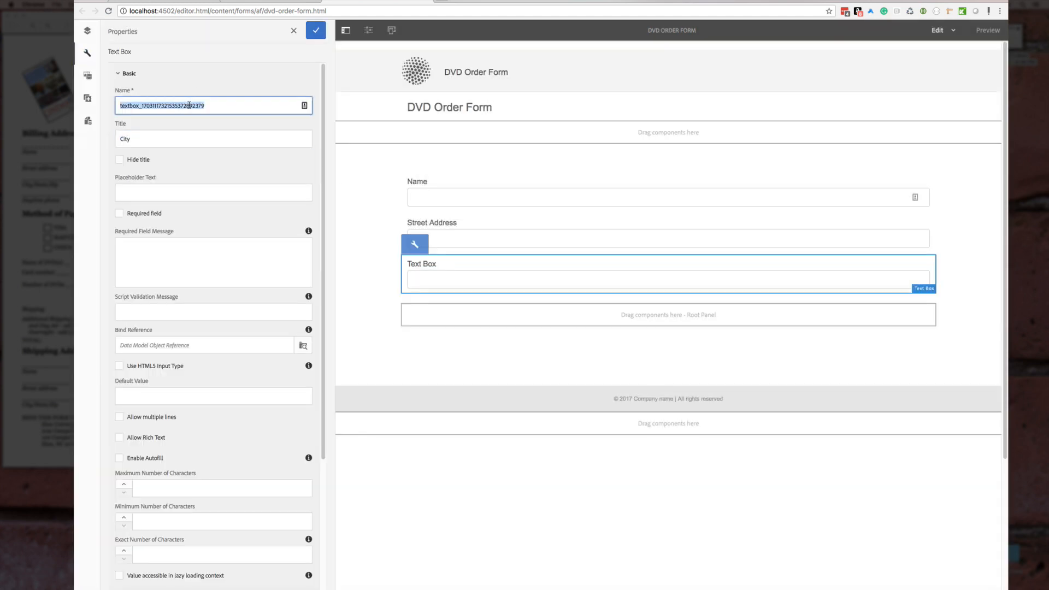
text(cityTextBox)
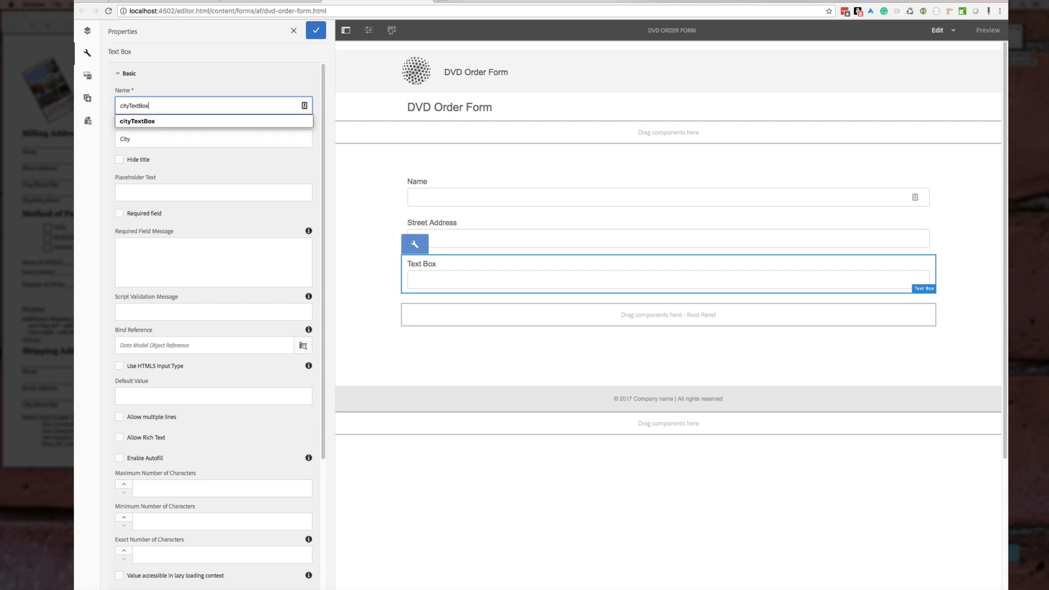
click(316, 30)
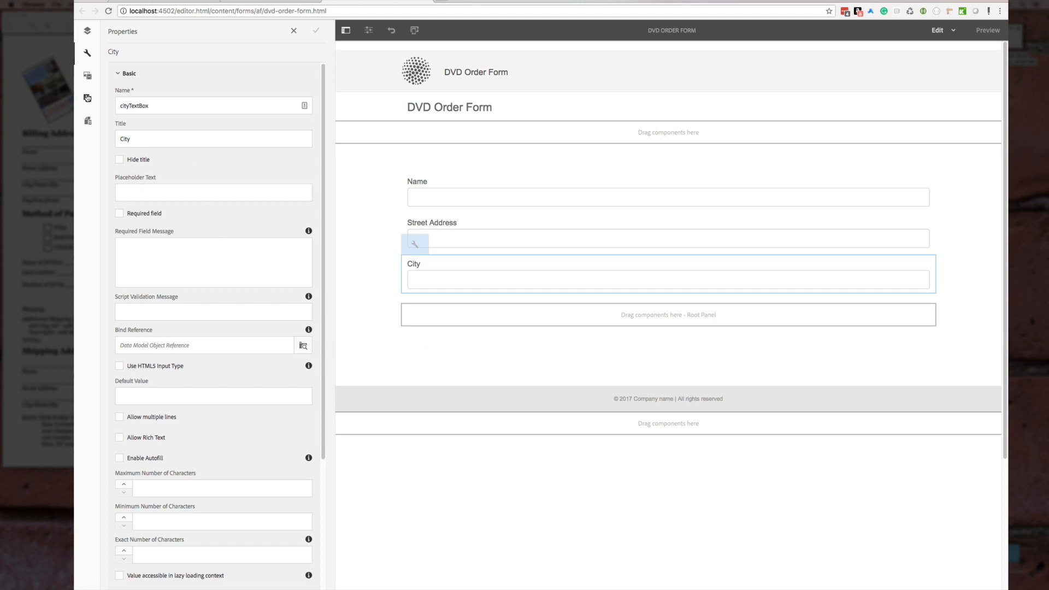
Add a Drop-down List below the City field, and enter stateComboBox as its name and "State" as its title
click(87, 98)
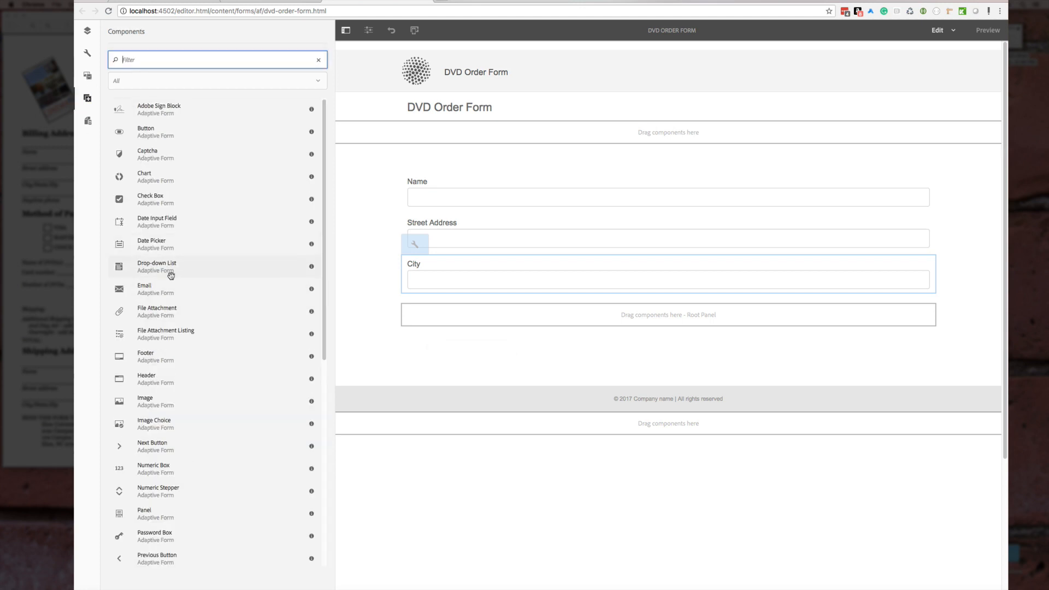
drag(162, 268, 487, 314)
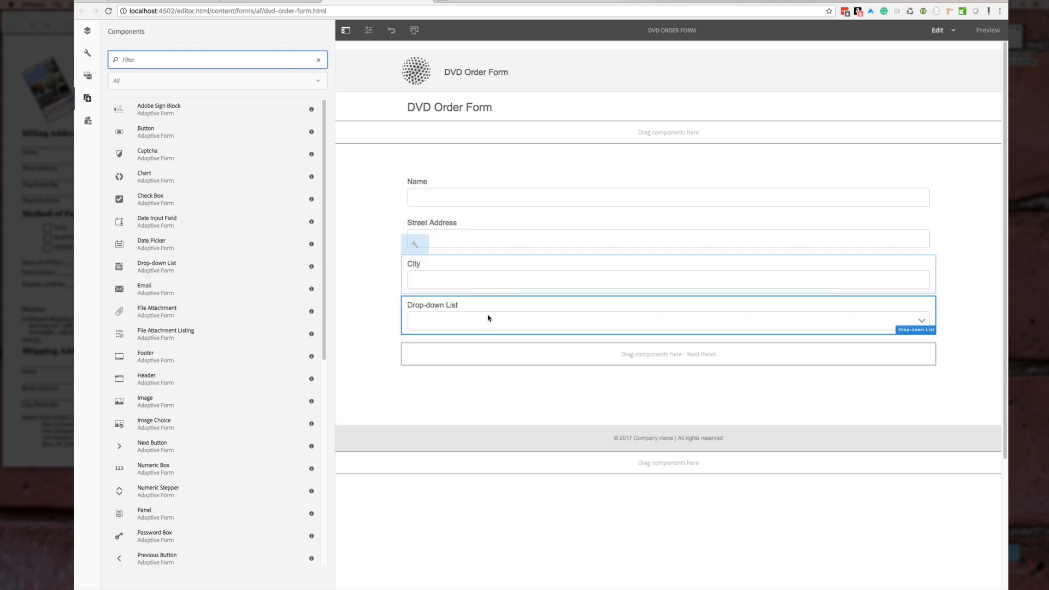
click(468, 312)
click(440, 289)
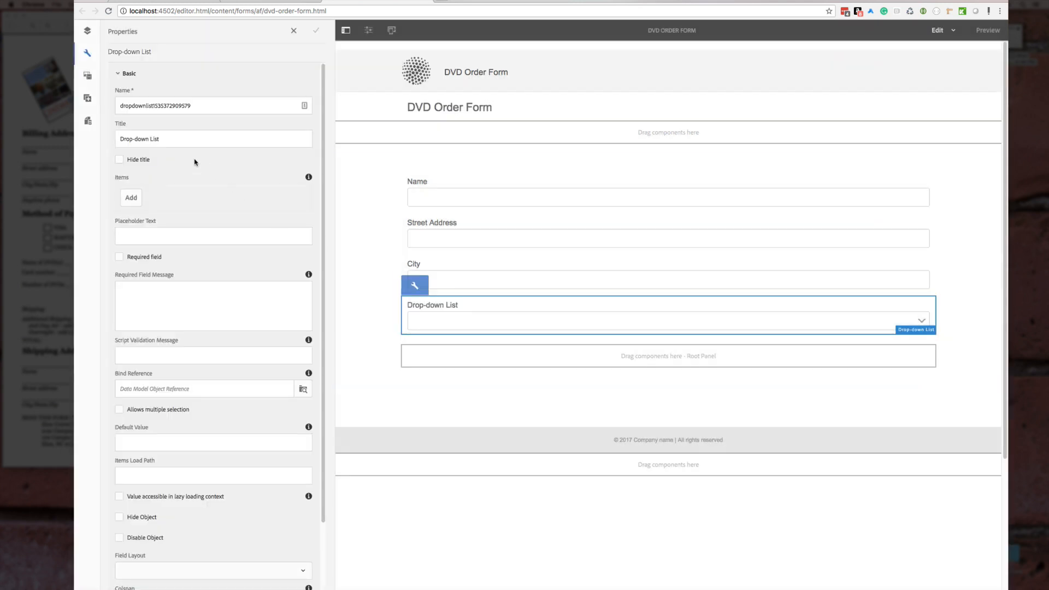
click(139, 138)
double_click(148, 110)
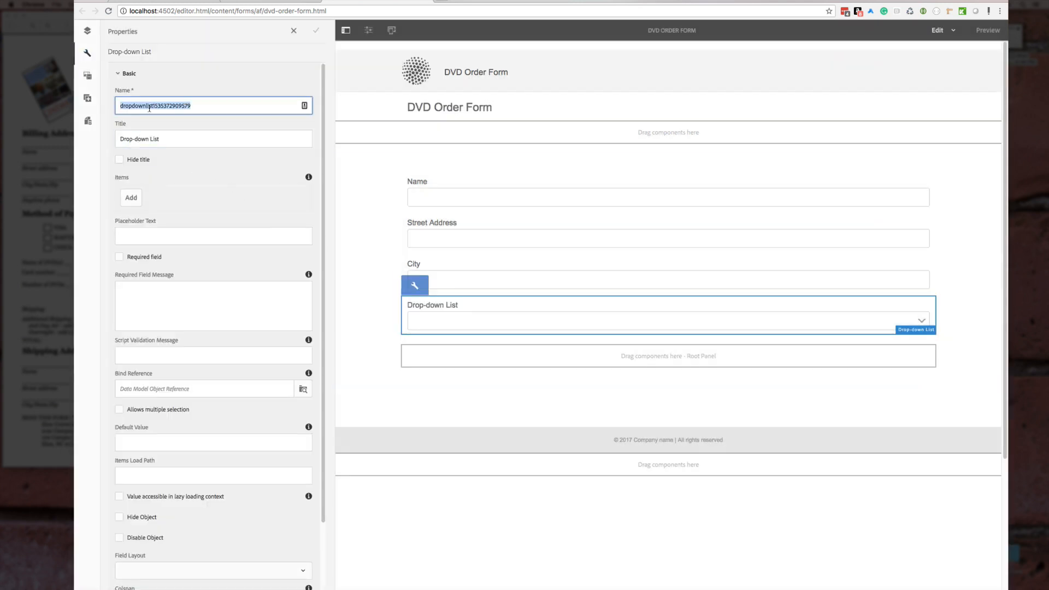
text(stateDComboBox)
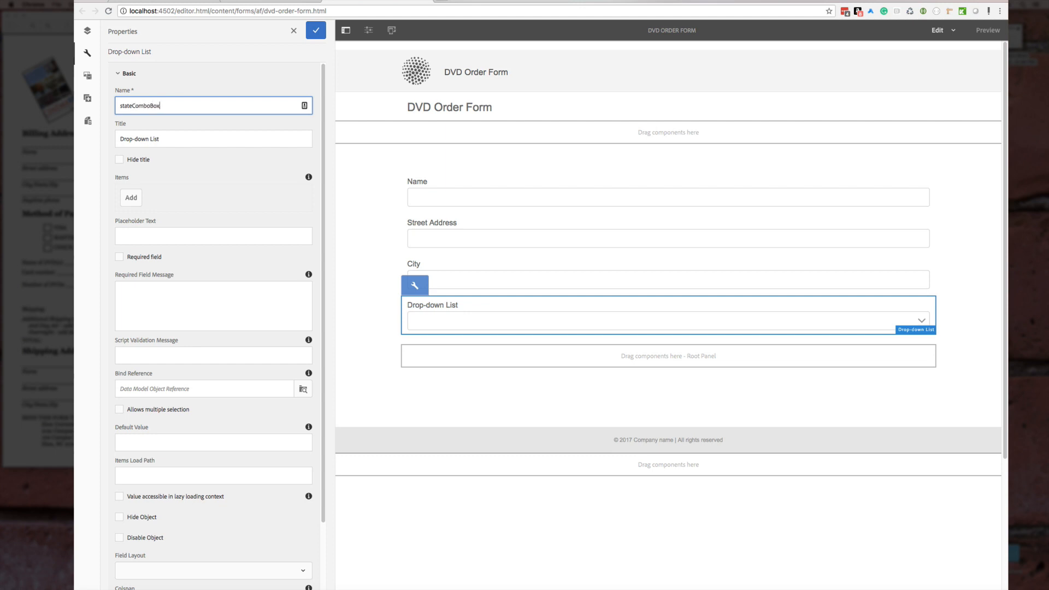
key(Tab)
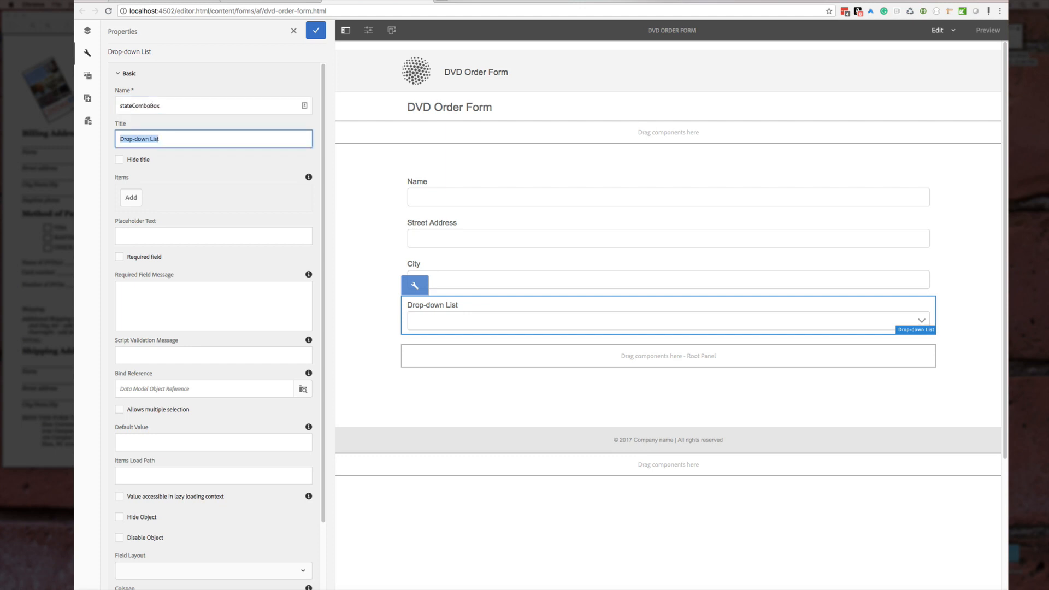
text(State)
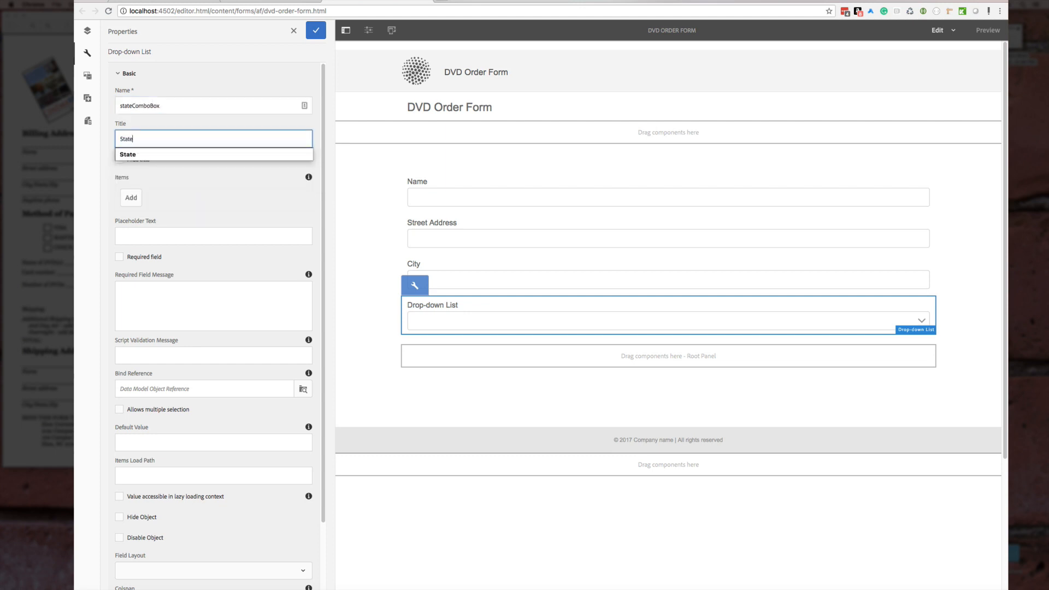
click(239, 202)
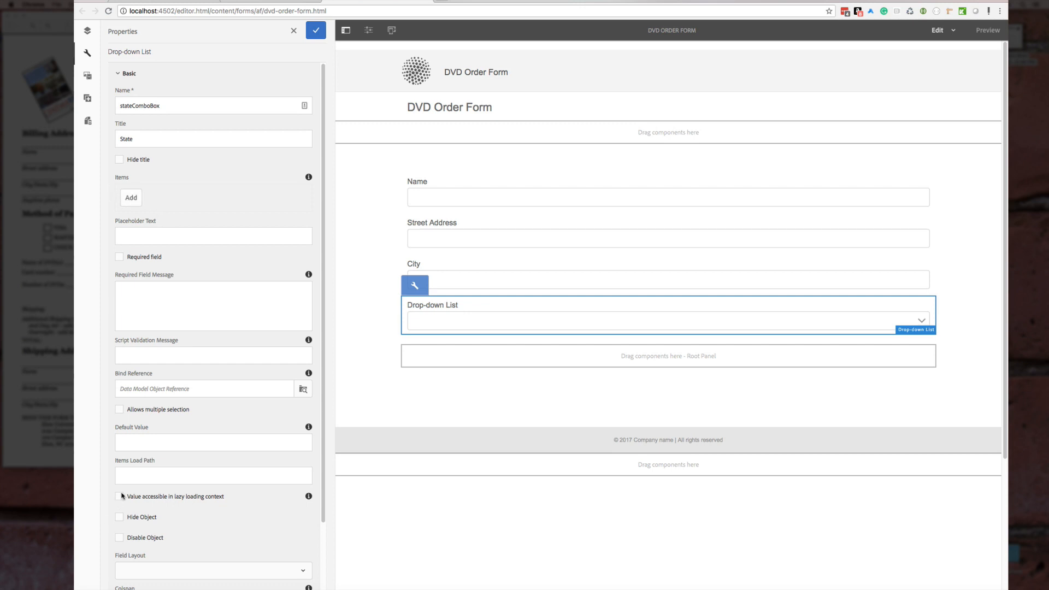
Add the items FL=Florida and OT=Everyone Else to the State drop-down list
click(134, 476)
click(153, 462)
click(134, 200)
click(151, 197)
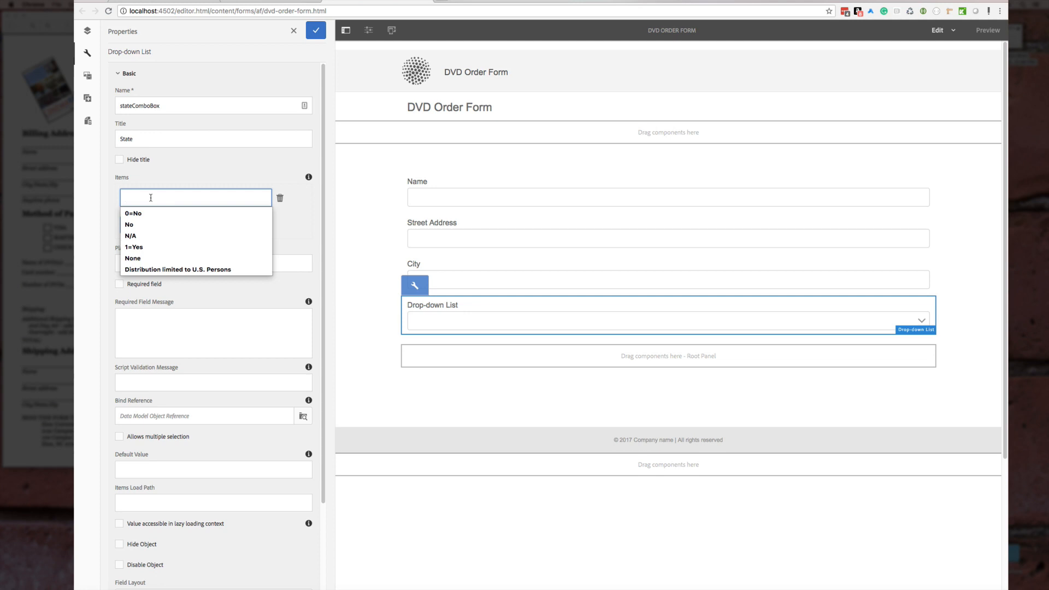
text(F)
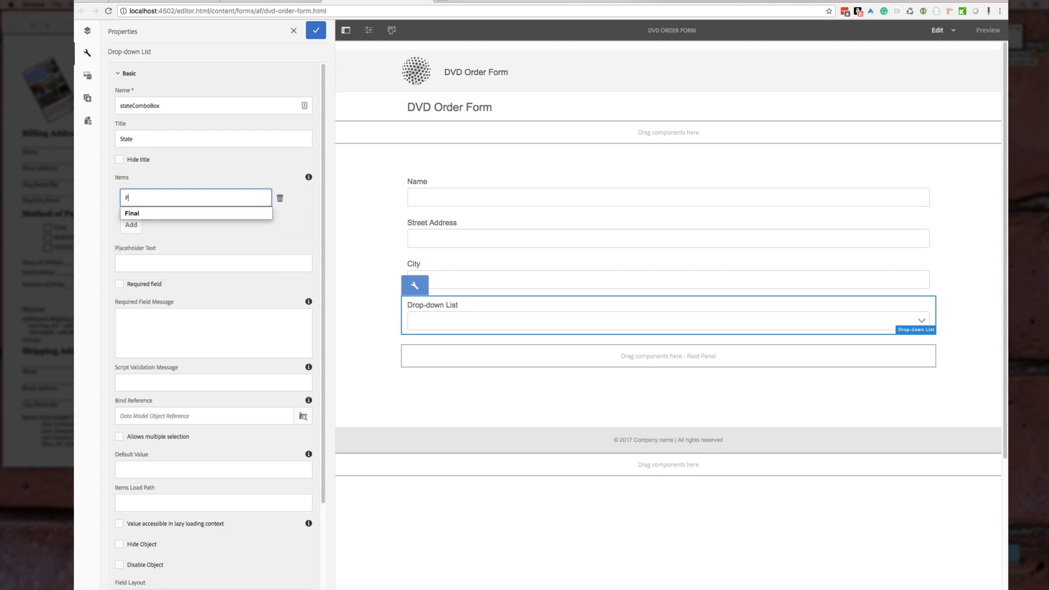
text(L)
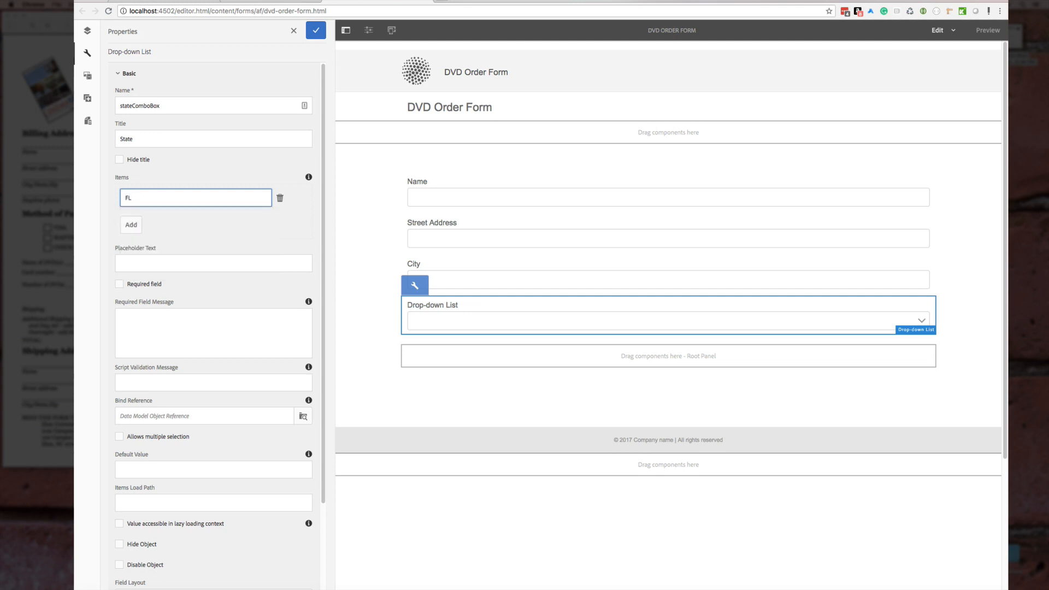
text(=Florida)
click(128, 226)
click(135, 218)
text(OT-)
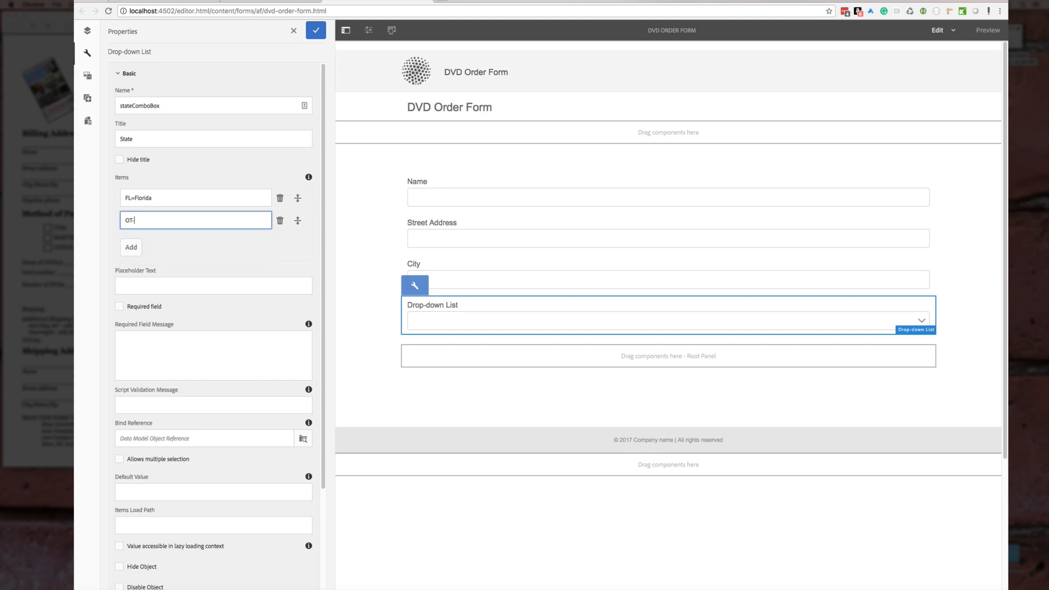
key(BackSpace)
text(=Everyone Else)
click(191, 252)
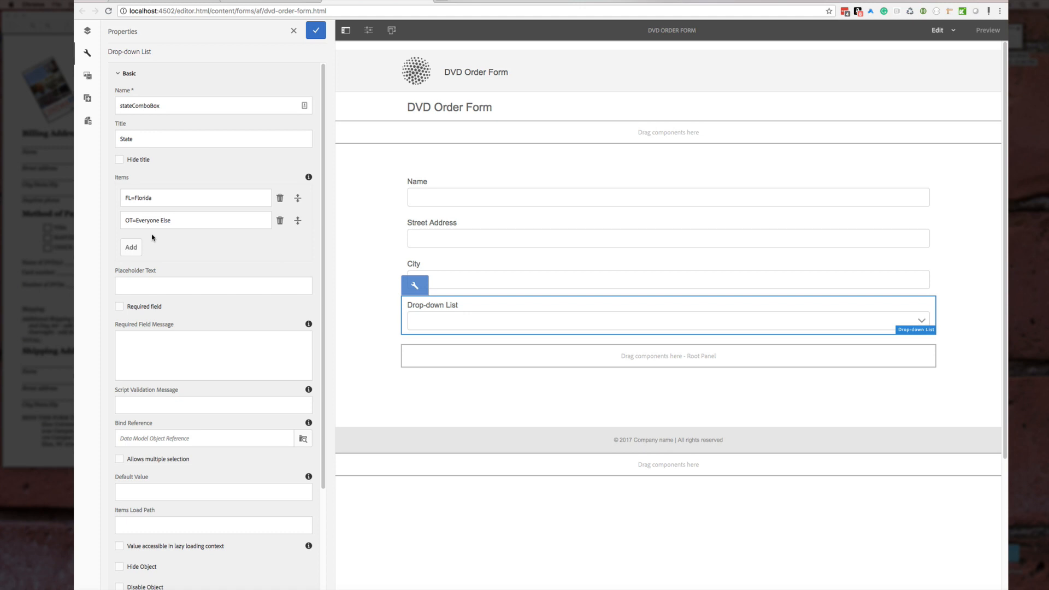
Remove the FL= prefix from the Florida item and enter it again
drag(133, 198, 116, 204)
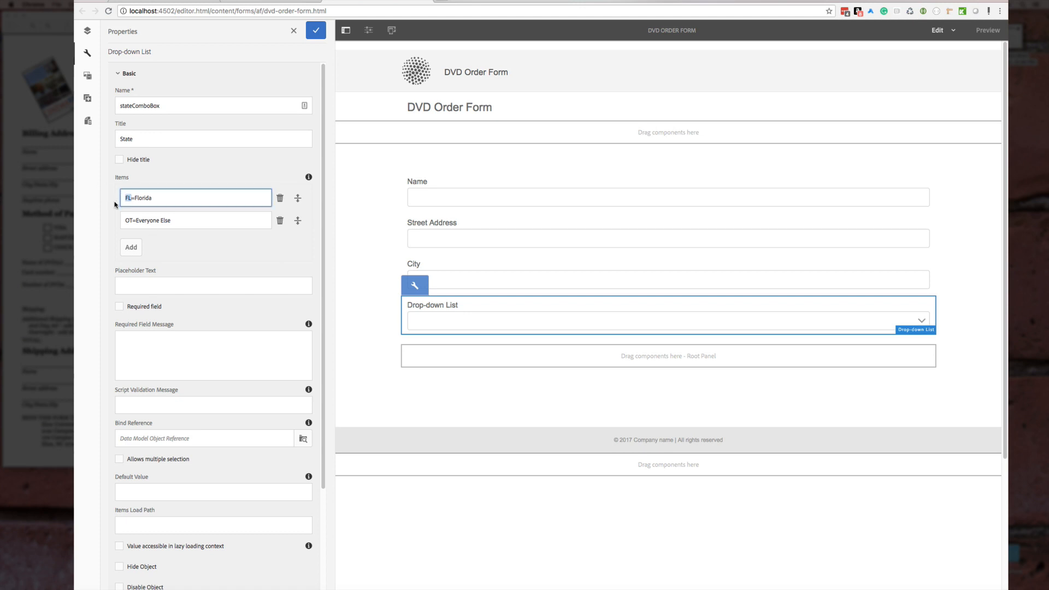
double_click(144, 198)
drag(131, 198, 105, 198)
key(BackSpace)
key(Delete)
text(FL=)
click(180, 250)
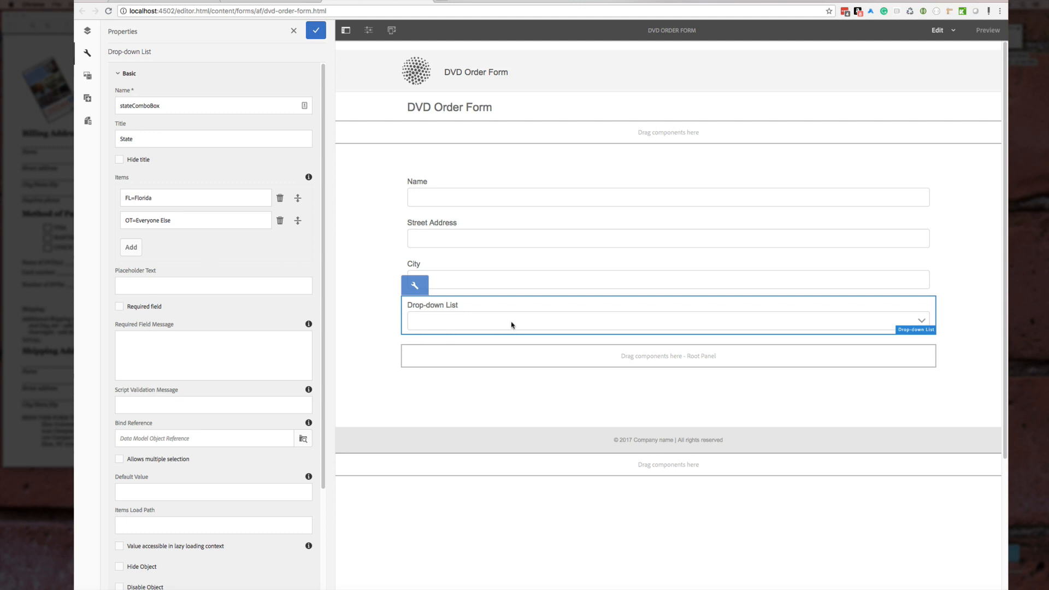
drag(154, 198, 101, 198)
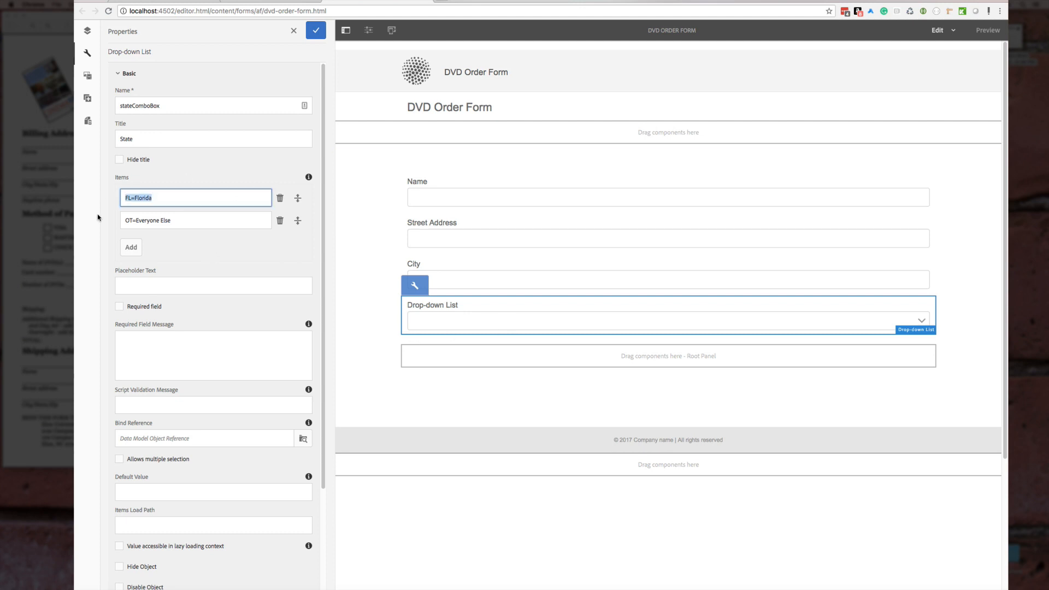
click(191, 265)
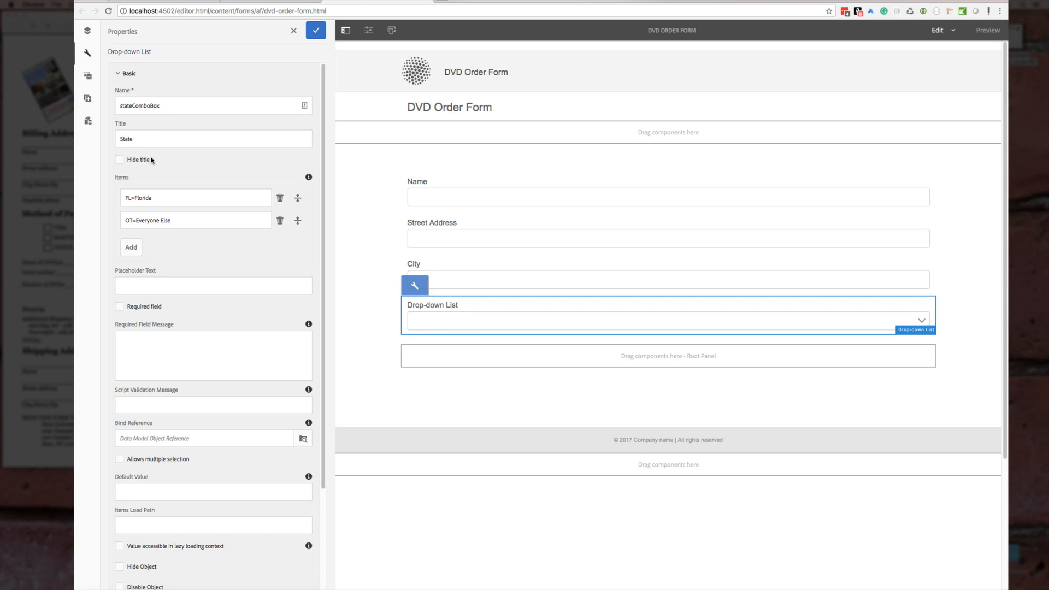
Save the State drop-down list's properties and reload the form's preview page to check the added fields
click(316, 31)
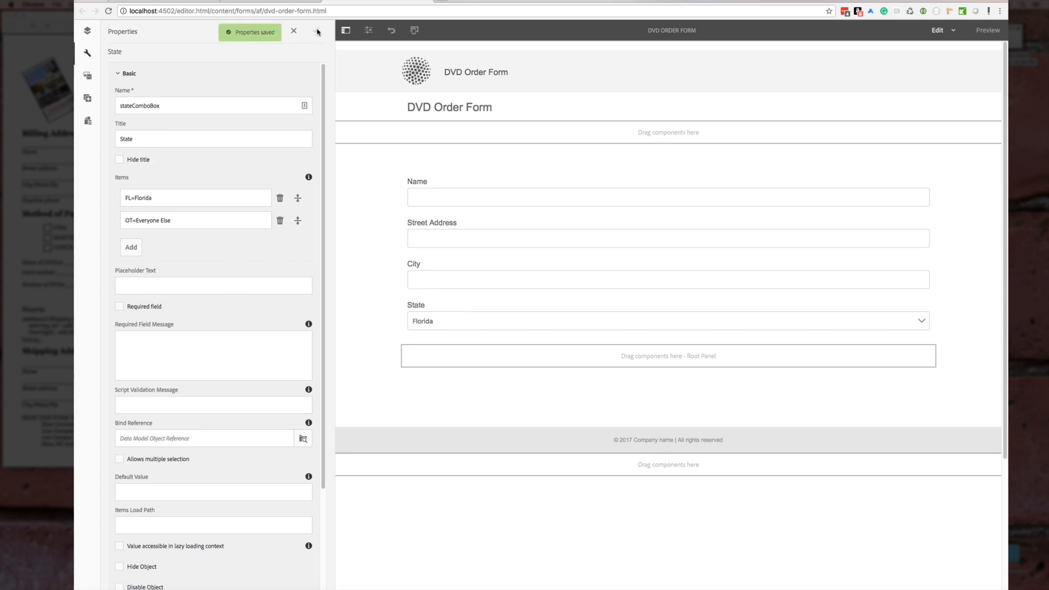
click(270, 1)
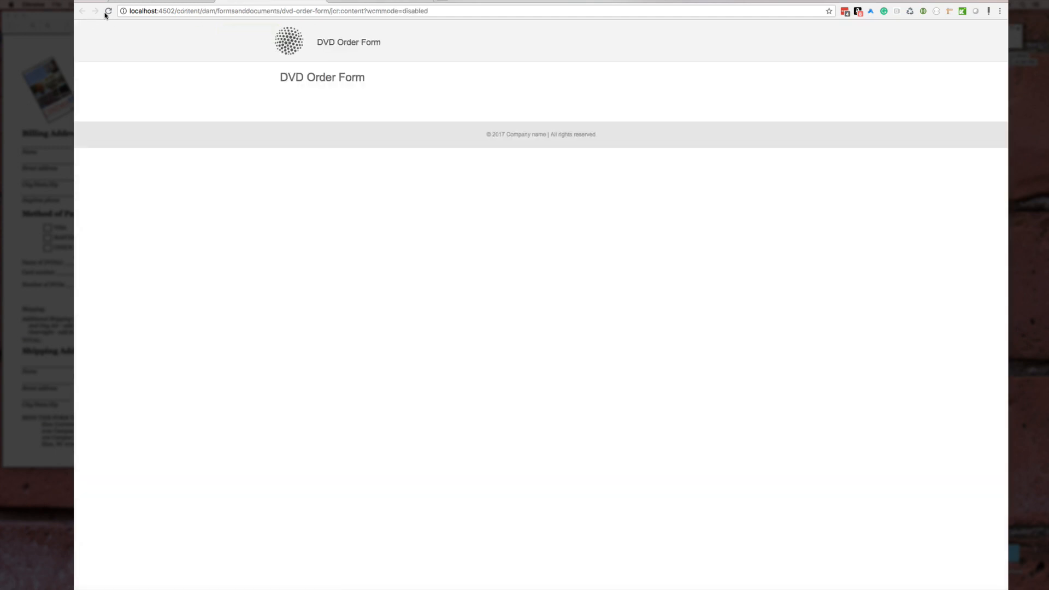
click(110, 11)
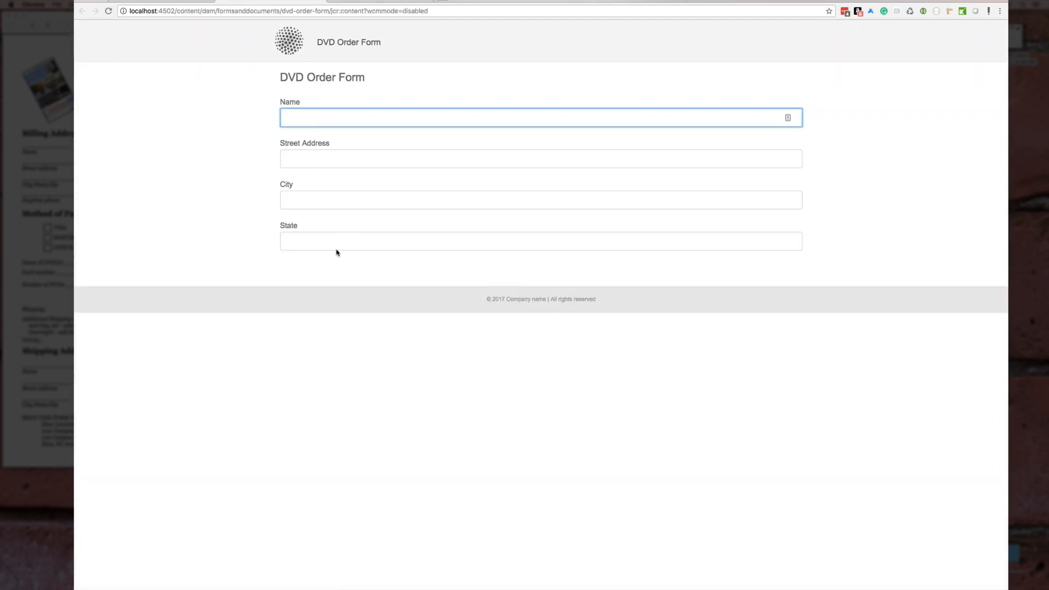
Check the State drop-down list's choices in the form preview, and return to the form editor
click(347, 245)
click(348, 245)
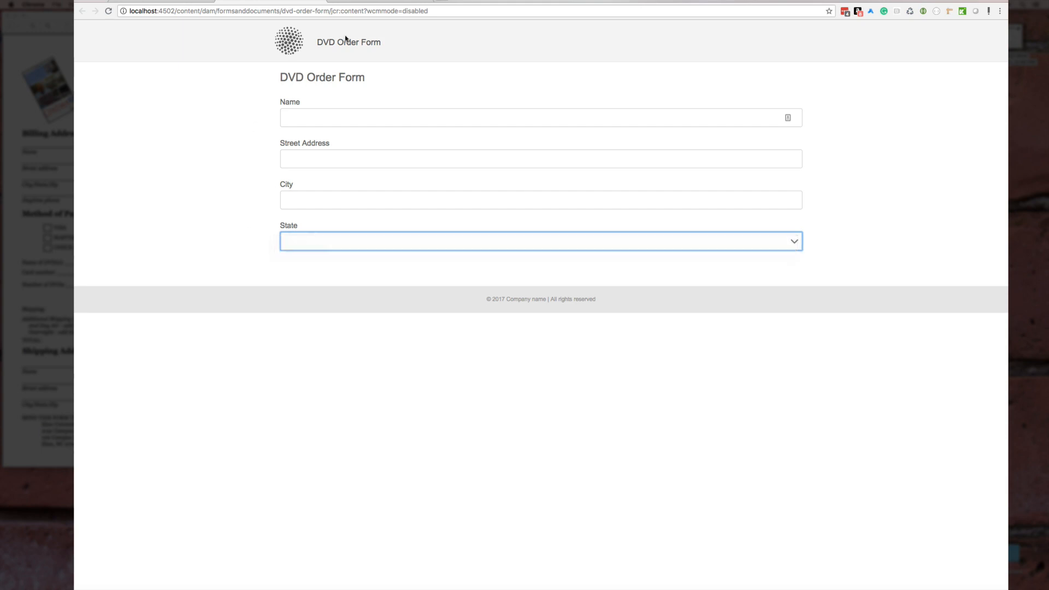
click(380, 1)
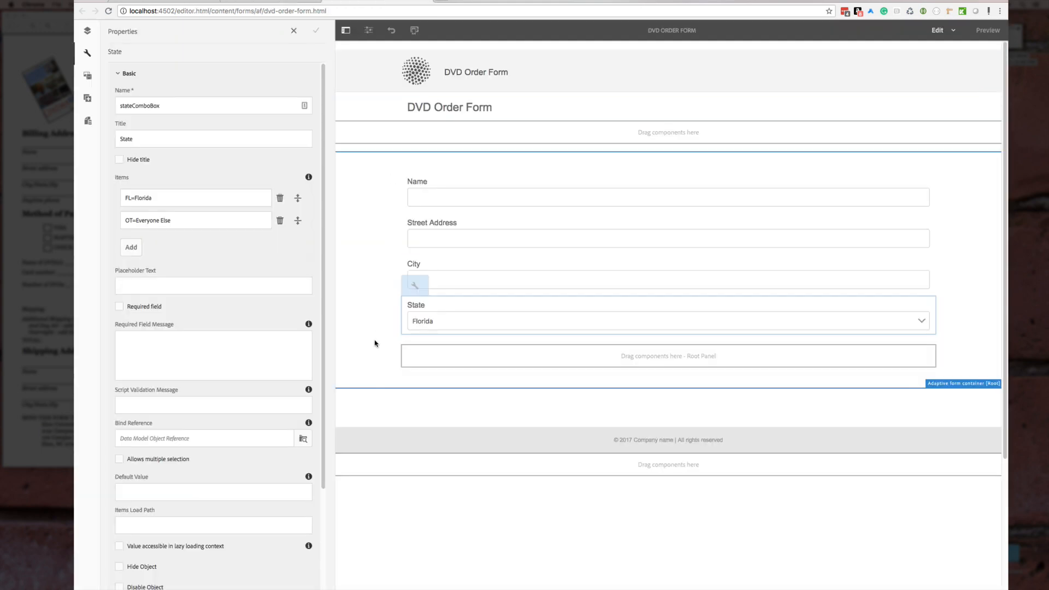
Insert a Text Box component in the root panel below the State drop-down list
click(501, 363)
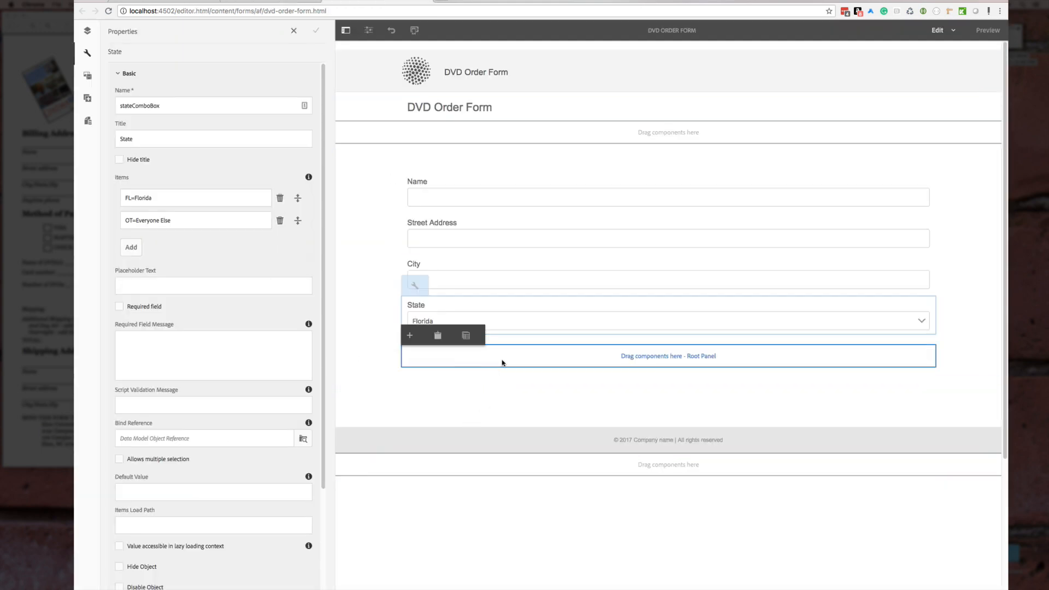
click(410, 336)
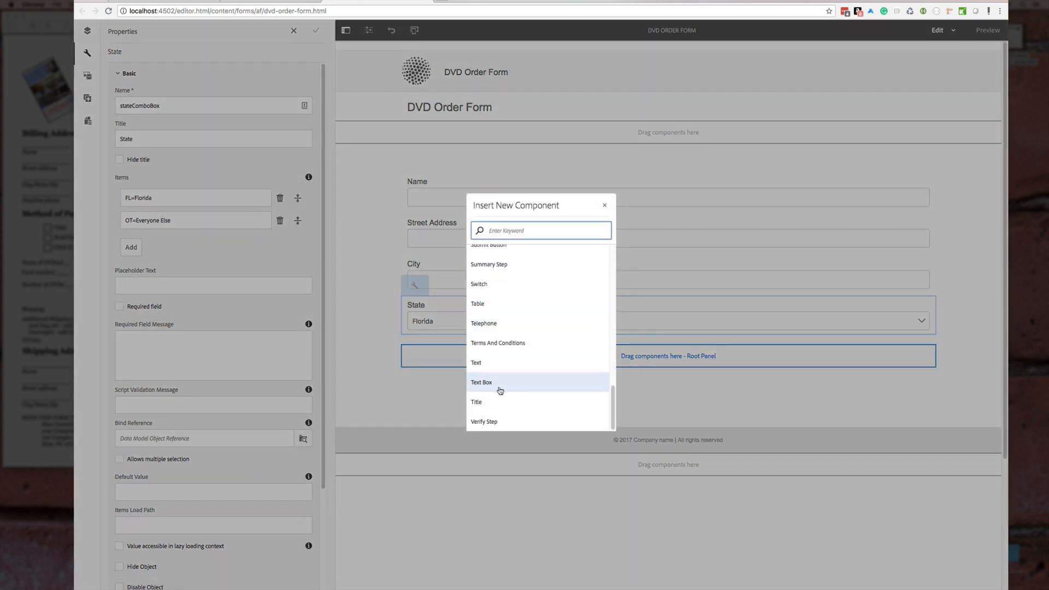
click(500, 390)
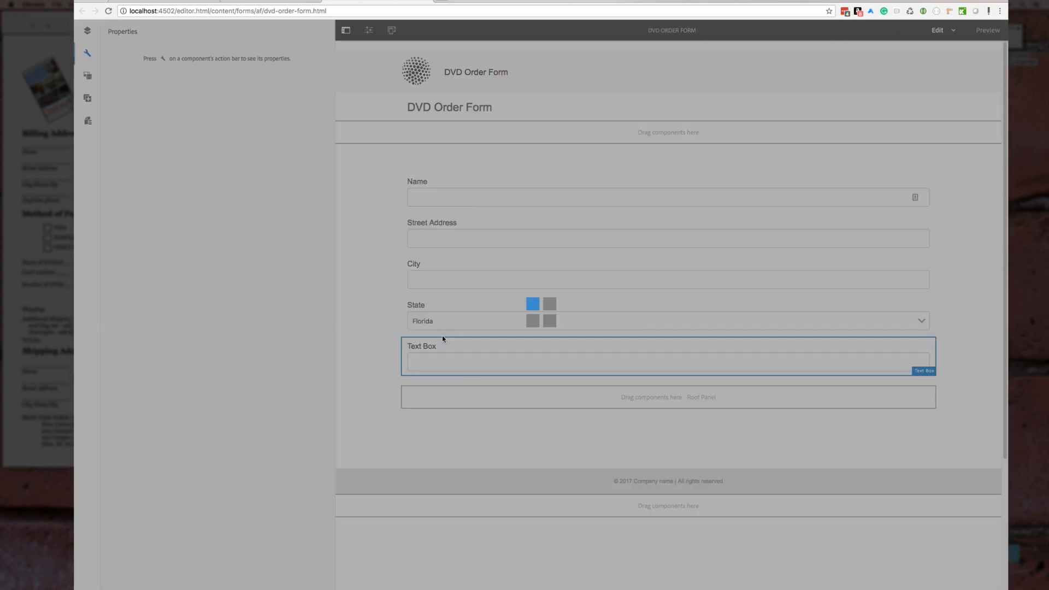
Set the new text box's title to "Zip" and its name to zipcodeTextBox, and save its properties
click(414, 326)
double_click(197, 137)
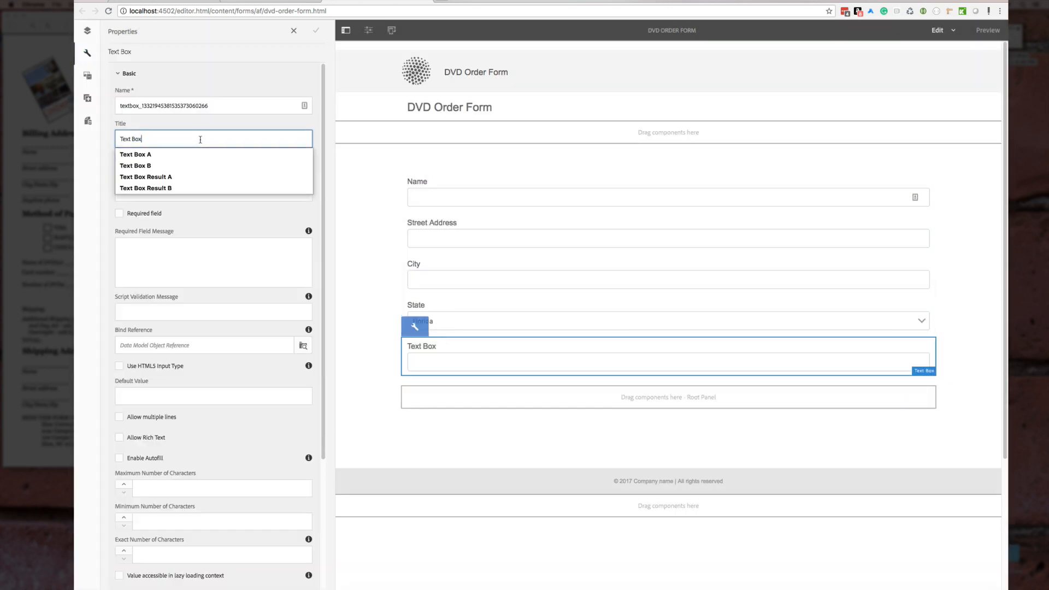
triple_click(197, 138)
text(Zip)
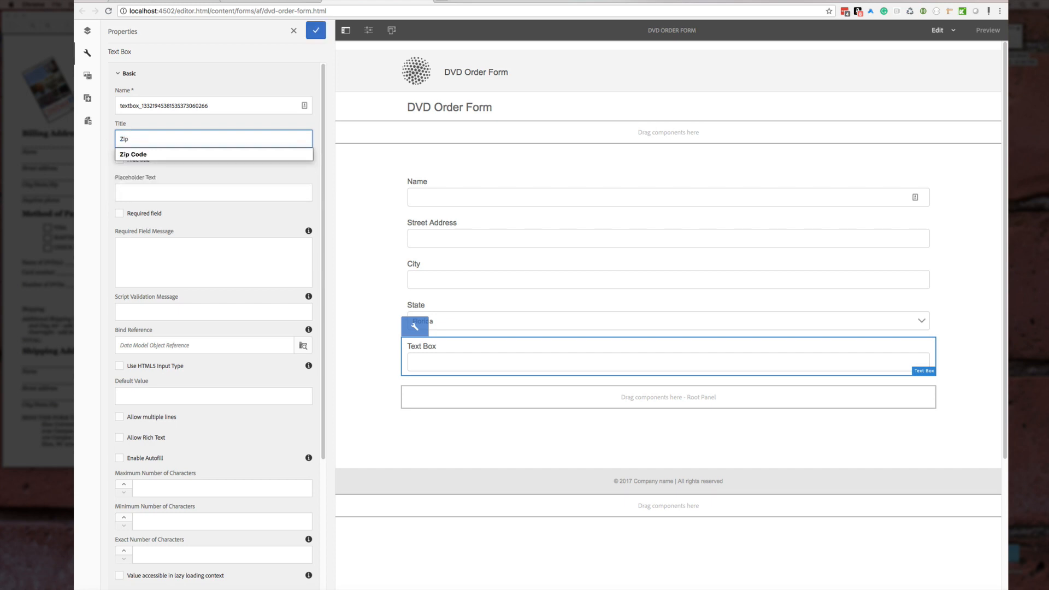
double_click(155, 107)
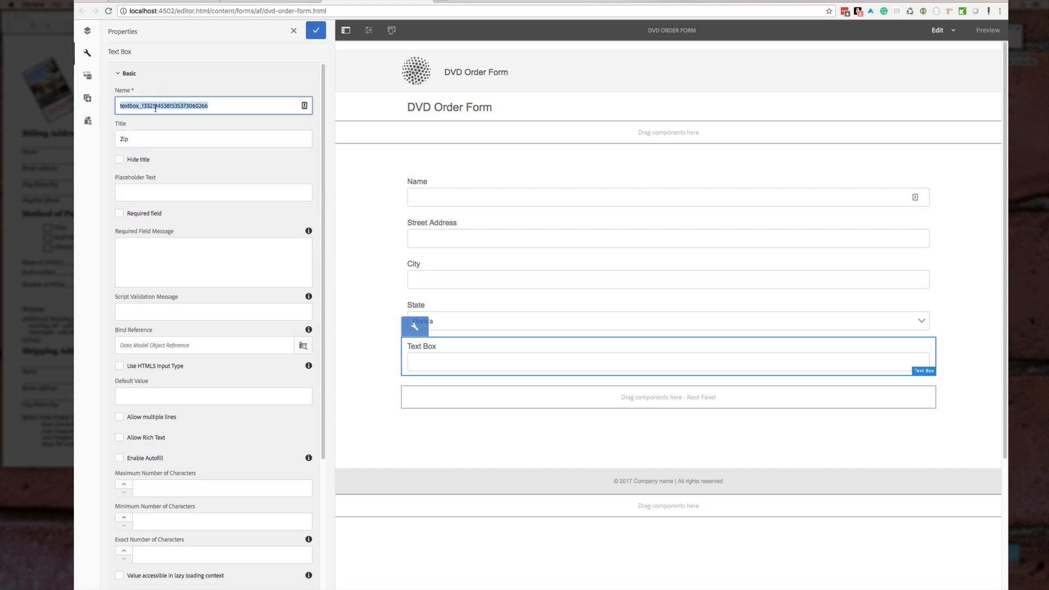
text(zipcodeTextBox)
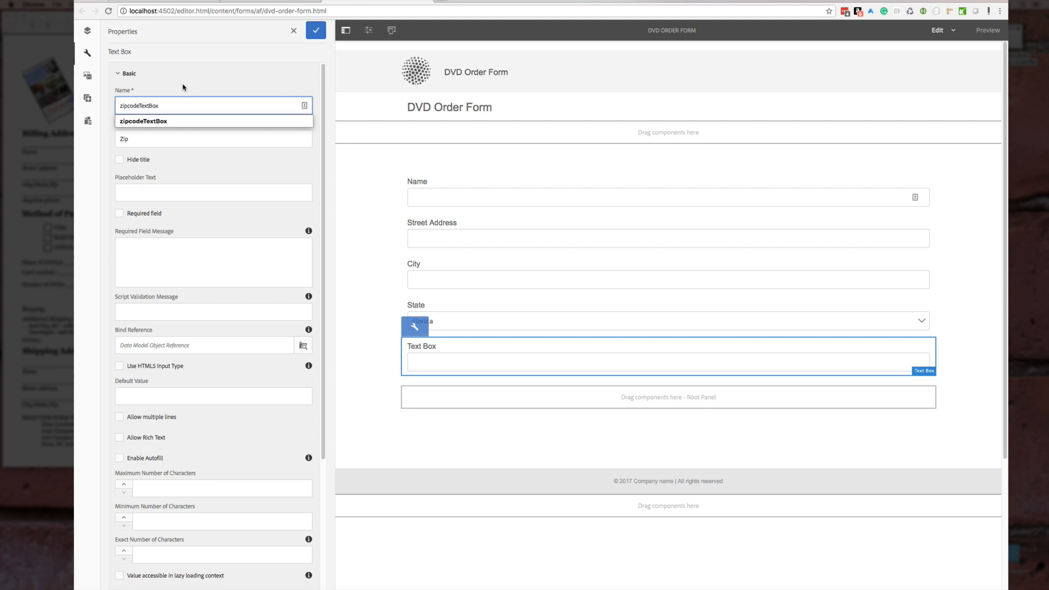
click(316, 30)
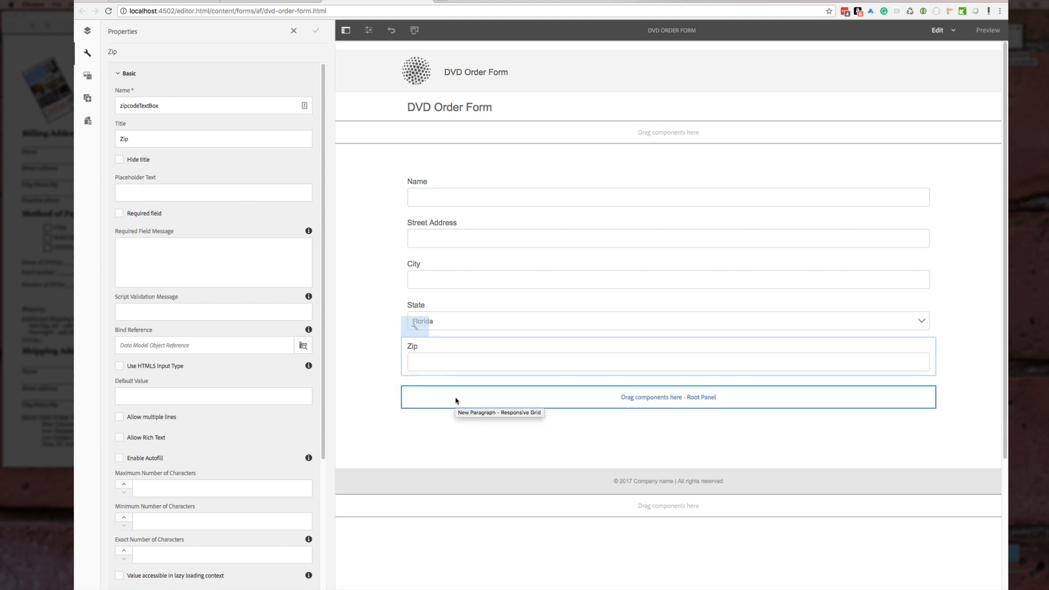
Insert another Text Box component in the root panel below the Zip field
click(472, 393)
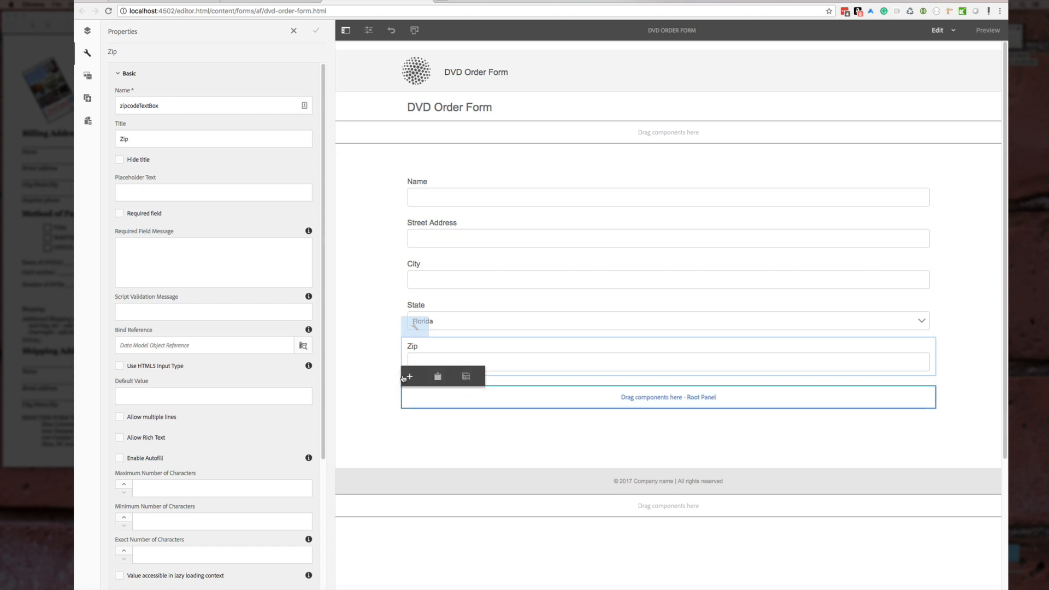
click(410, 377)
scroll(487, 350, down, 10)
click(483, 382)
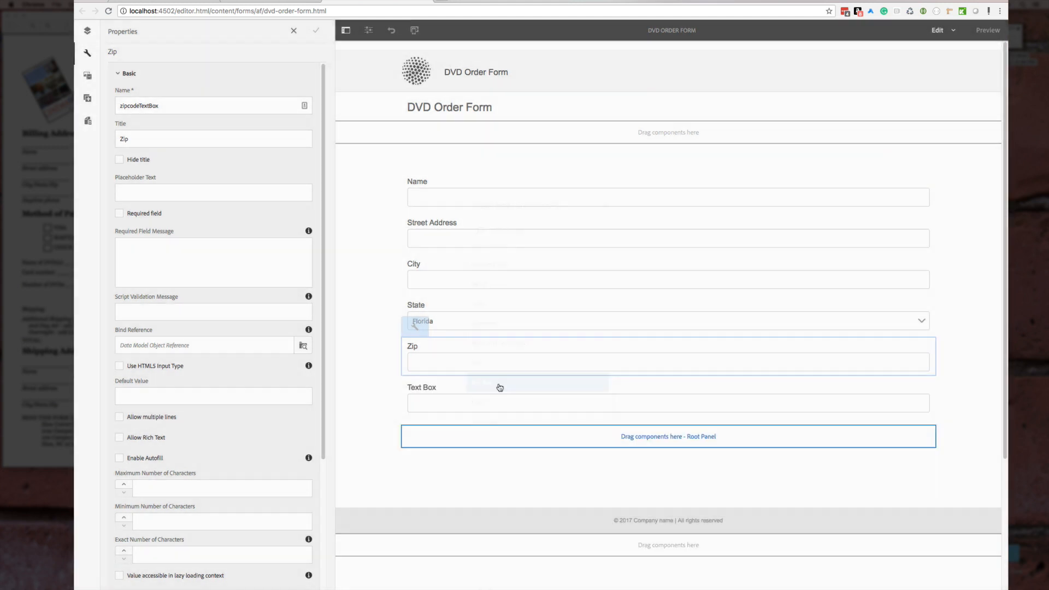
Open the properties of the text box below Zip and set its title to "Daytime Phone Number"
click(428, 393)
click(438, 375)
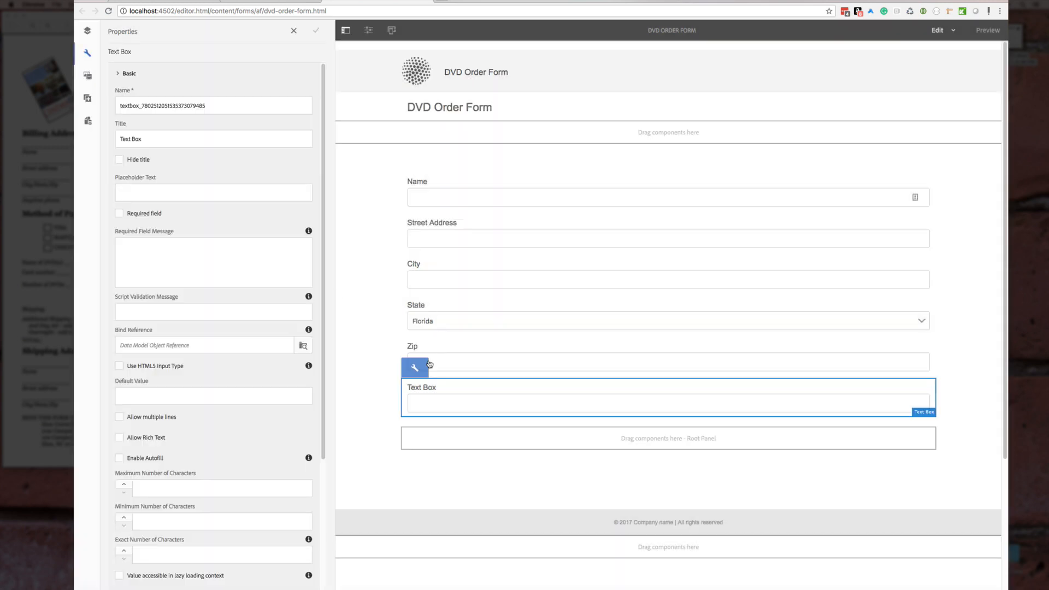
double_click(163, 137)
drag(164, 146, 104, 140)
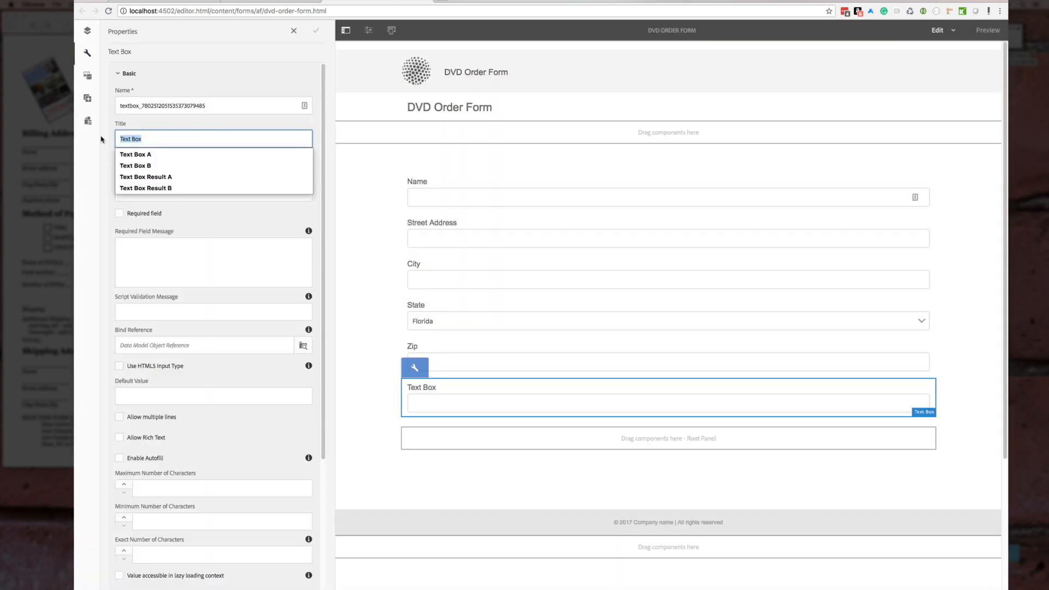
text(Dayti)
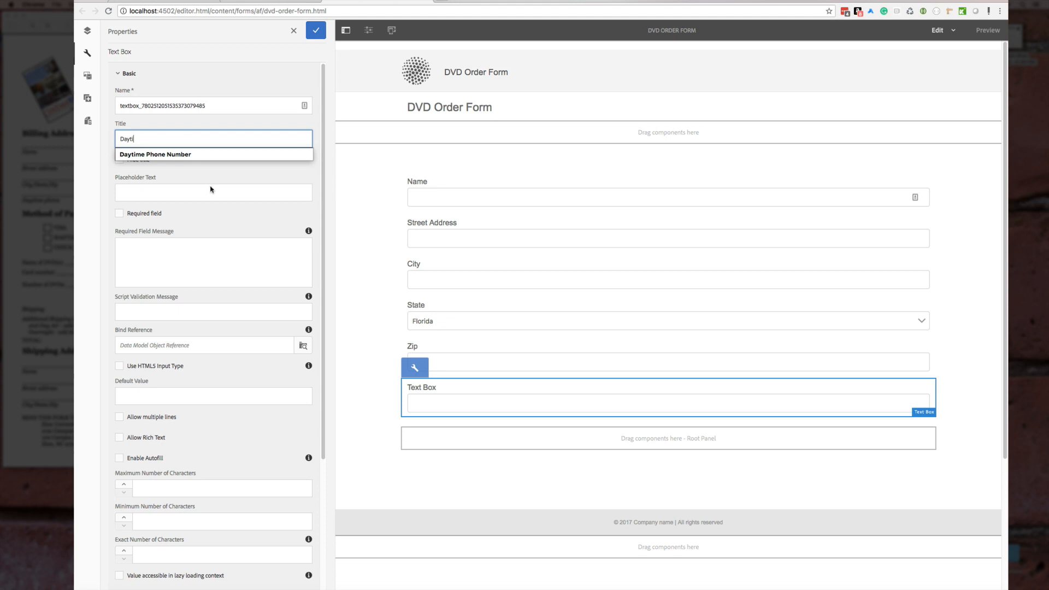
key(Down)
double_click(191, 103)
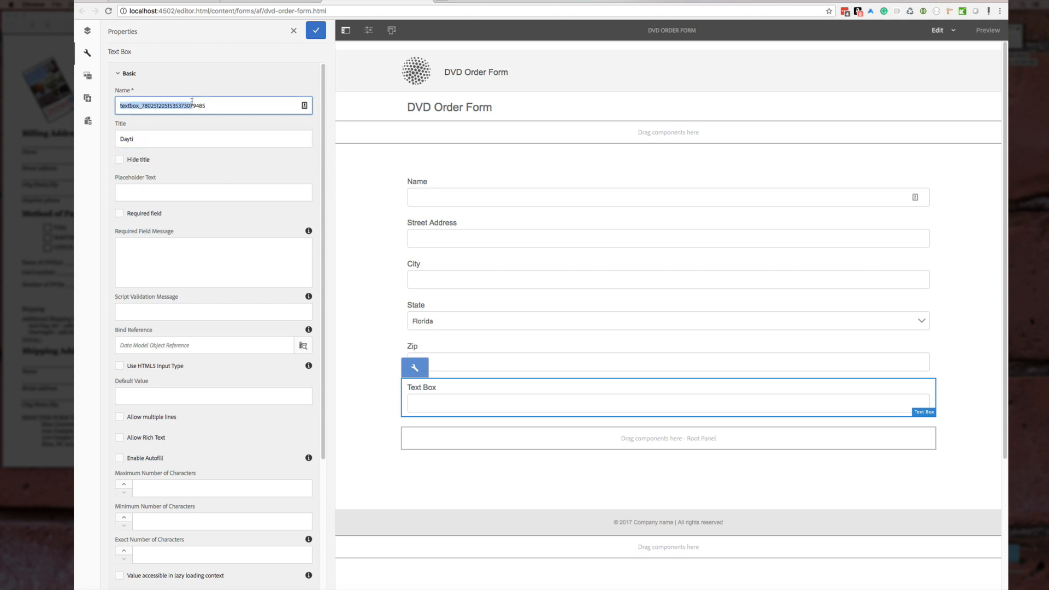
click(163, 135)
click(159, 154)
Name the Daytime Phone Number field daytimePhoneTextBox and save its properties
double_click(165, 105)
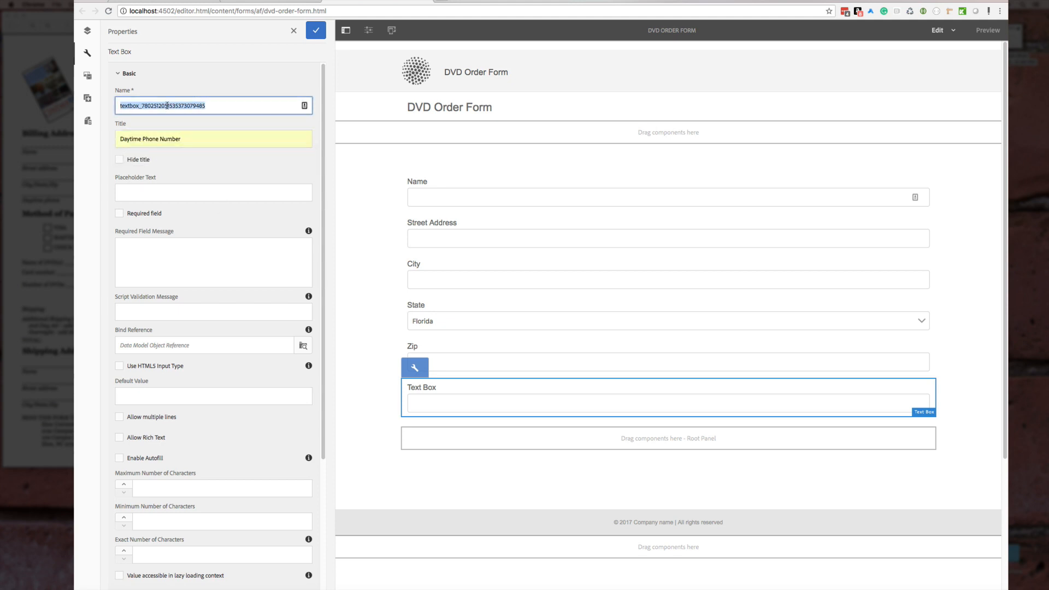
text(daytimePhoneTextBox)
click(164, 121)
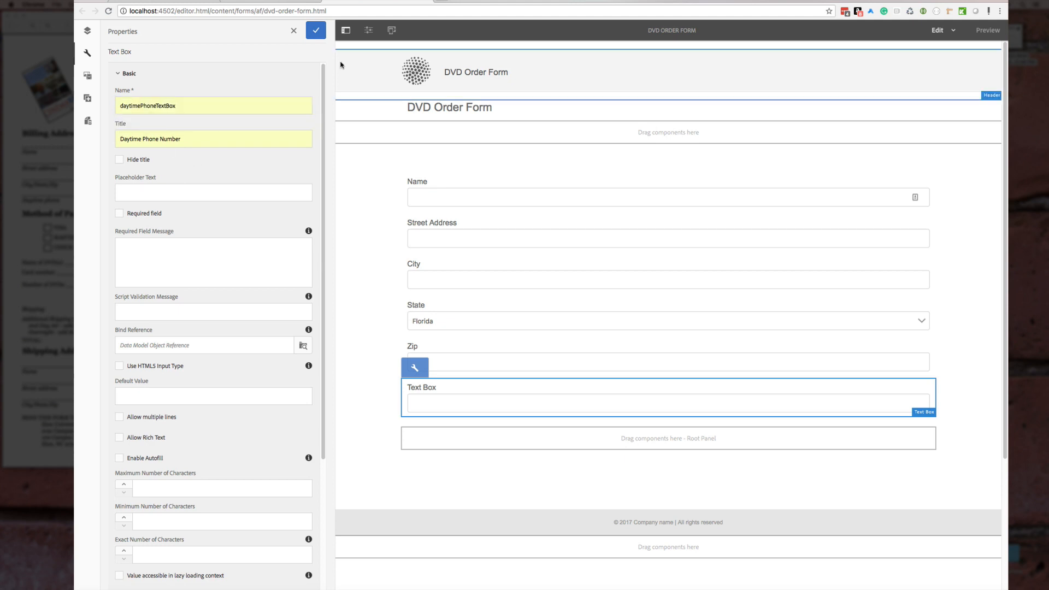
key(Return)
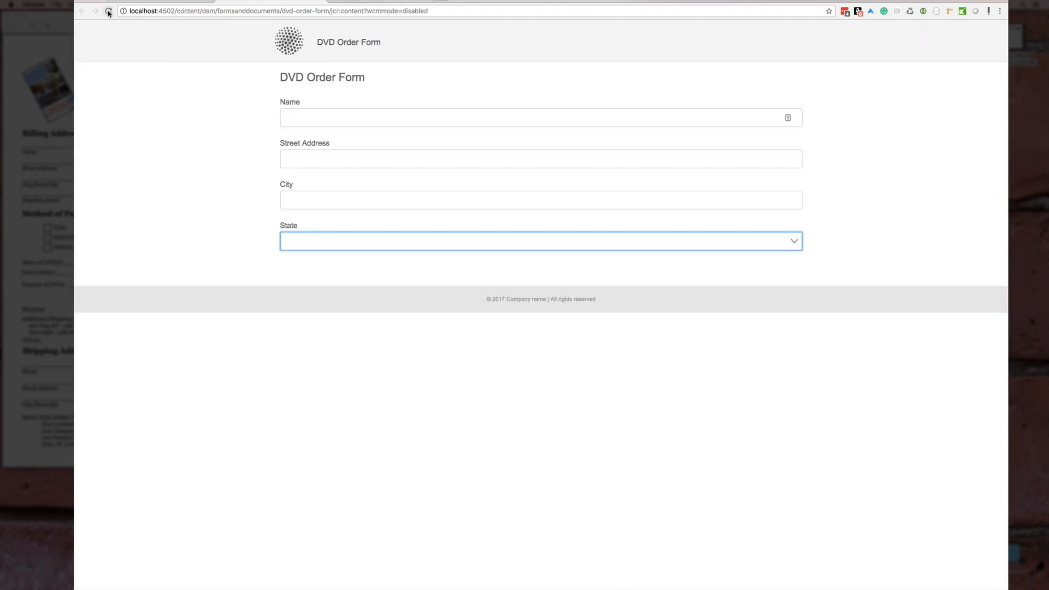
Reload the form preview, try choosing Florida in the State list, and return to the form editor
click(108, 10)
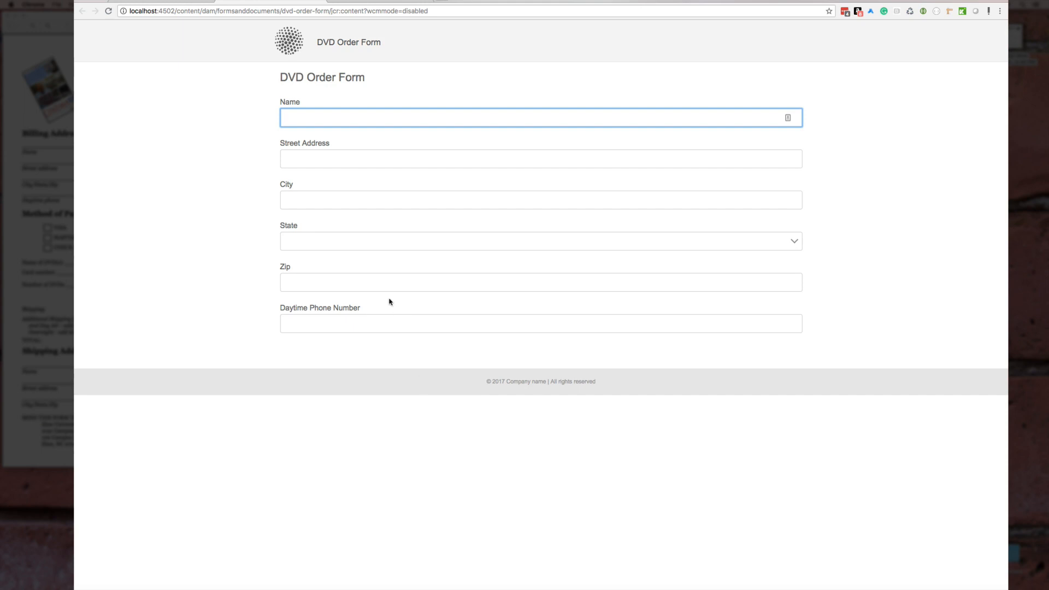
click(389, 240)
click(388, 242)
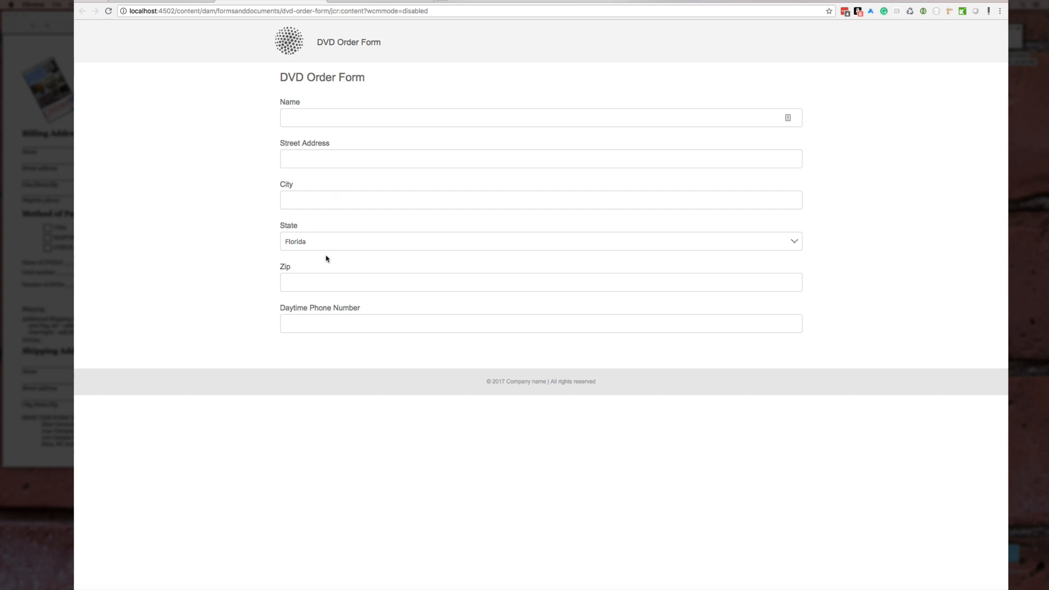
click(360, 3)
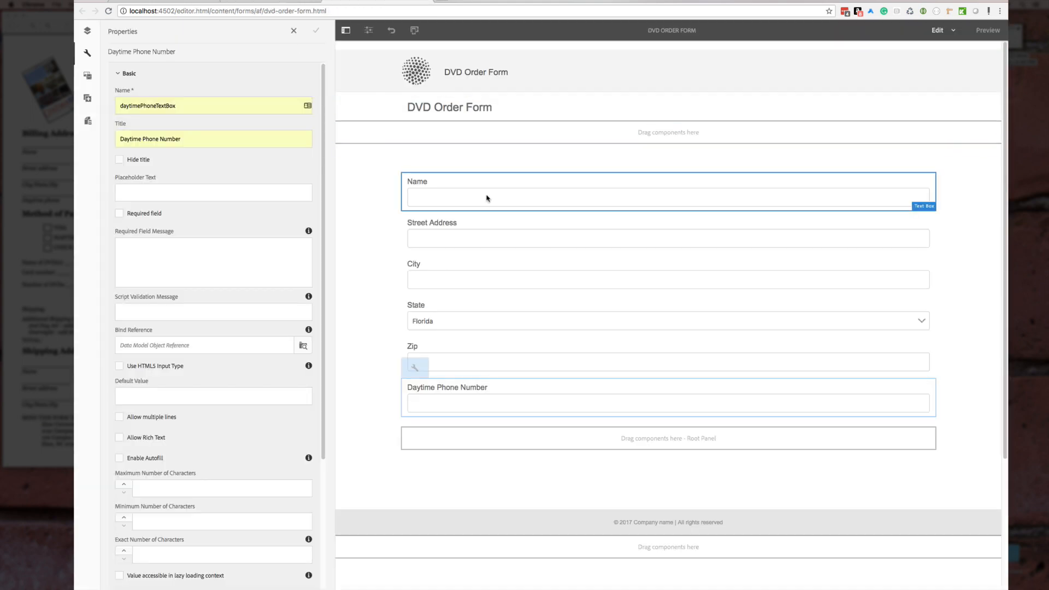
Set the root panel's number of columns to 3 and save its properties
click(509, 167)
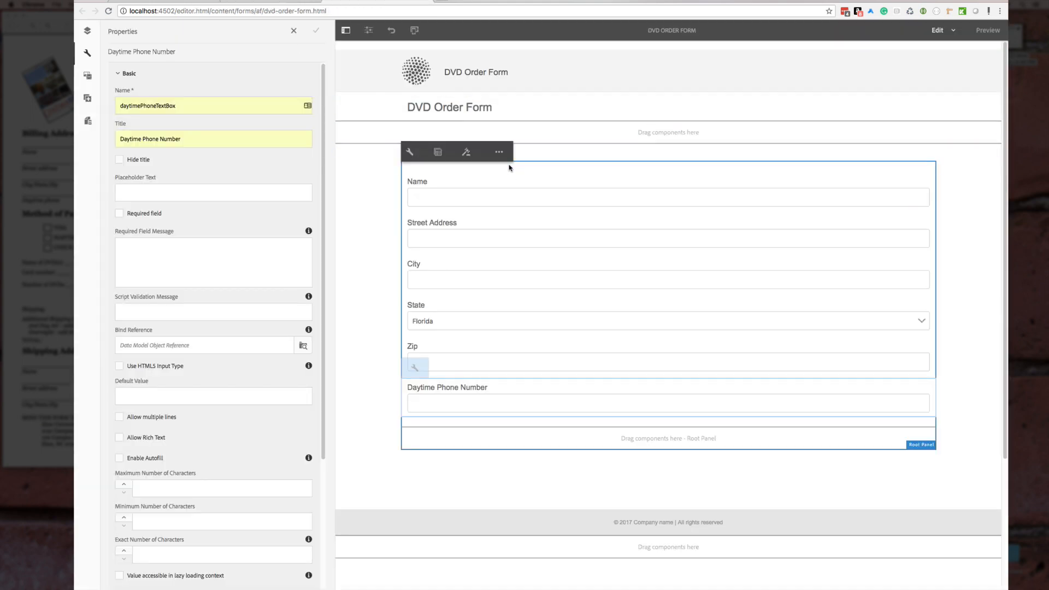
click(410, 152)
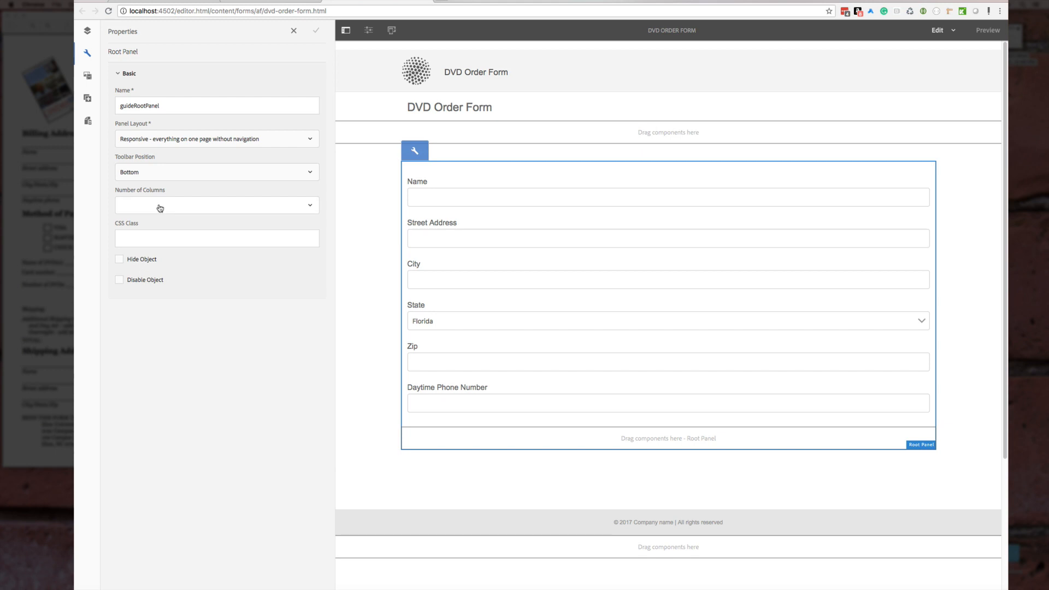
click(160, 207)
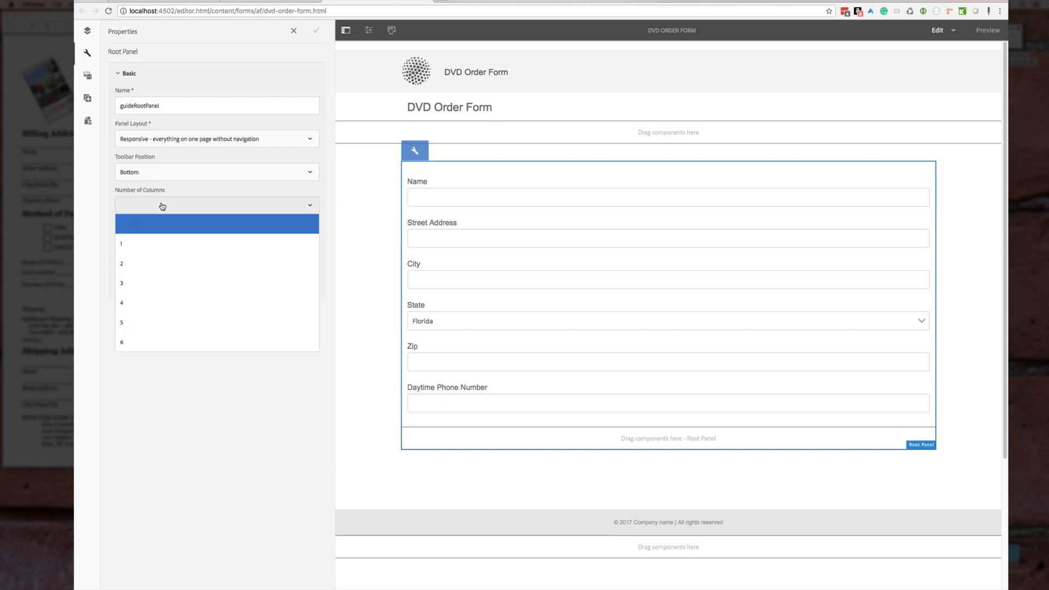
click(155, 285)
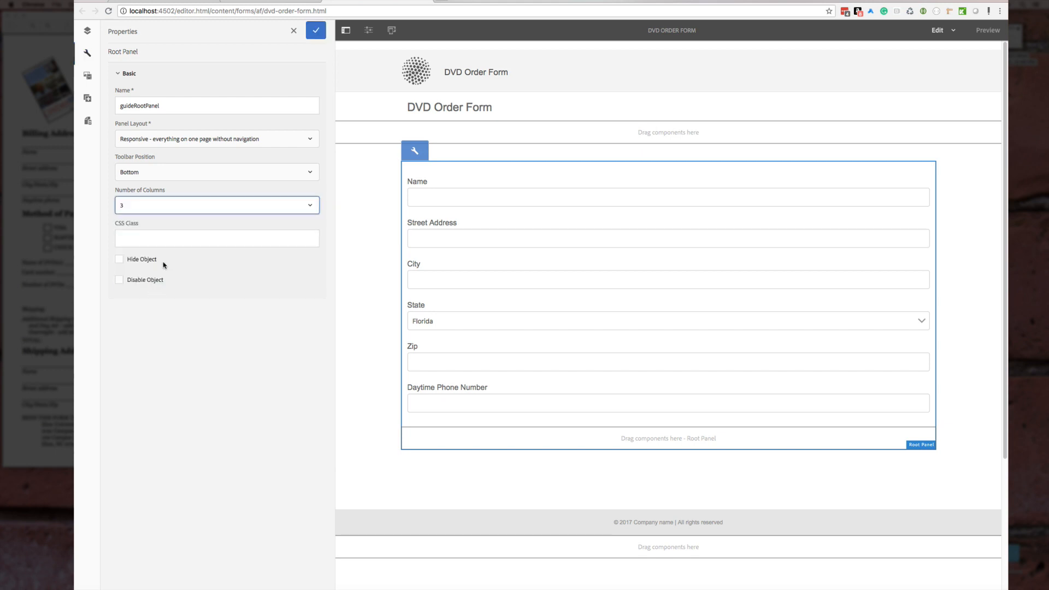
click(315, 31)
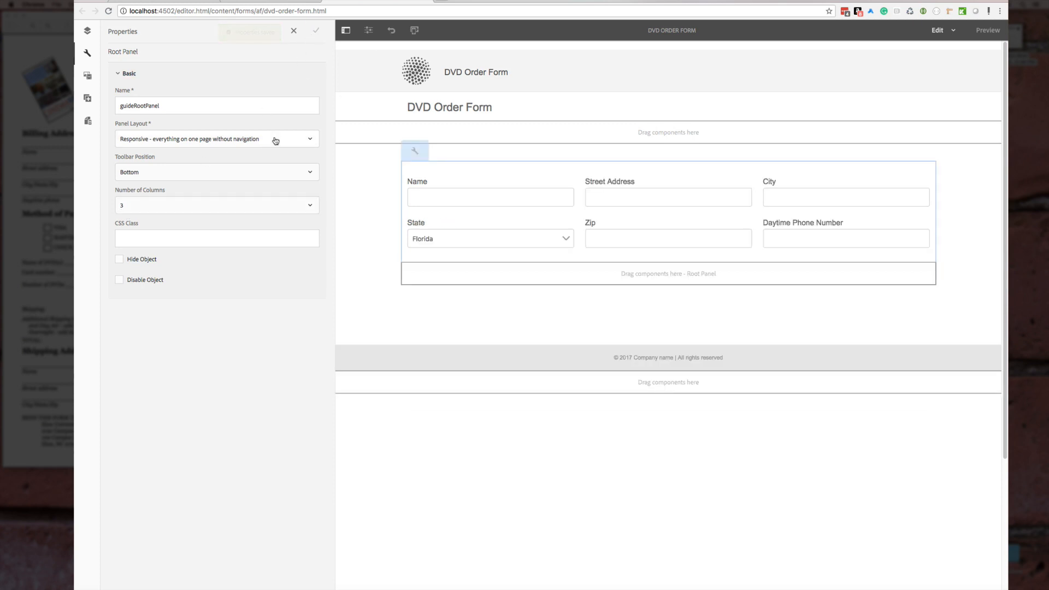
Reset the root panel's number of columns to the blank option and save its properties
click(148, 212)
click(144, 227)
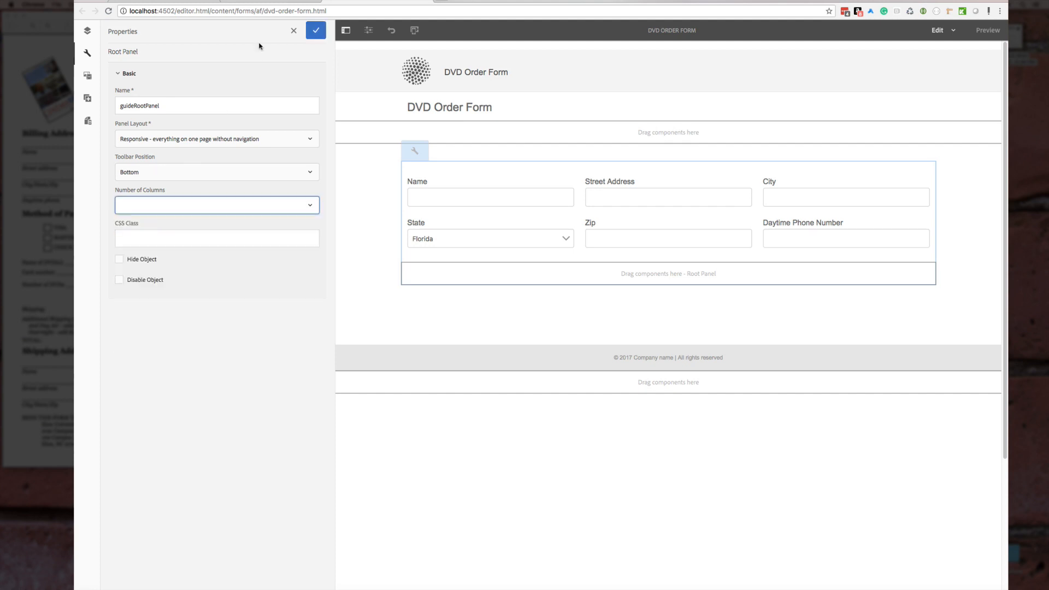
click(315, 30)
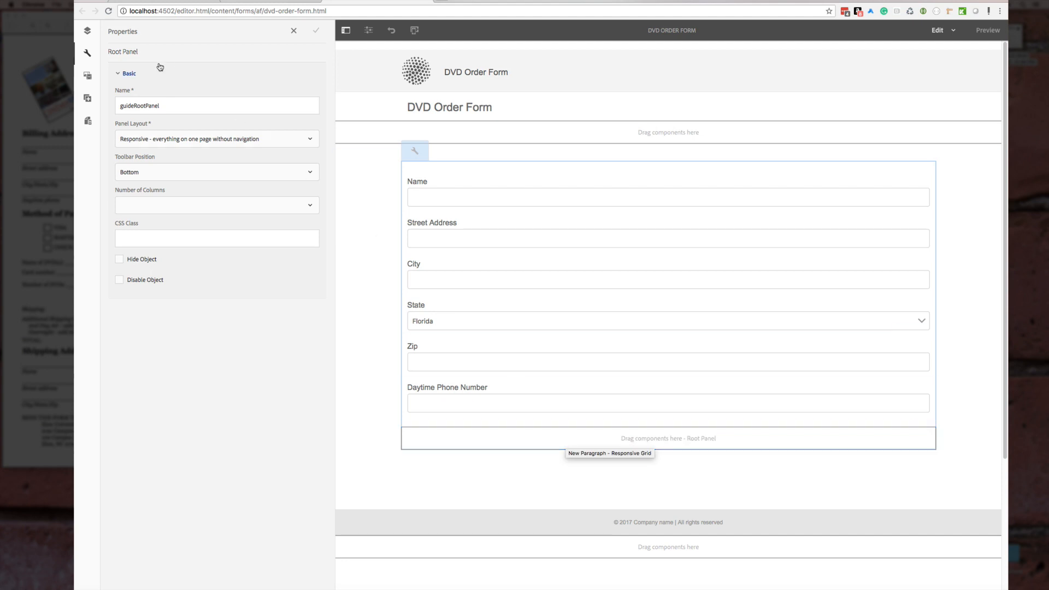
Add a Panel component to the root panel below the Daytime Phone Number field
click(87, 31)
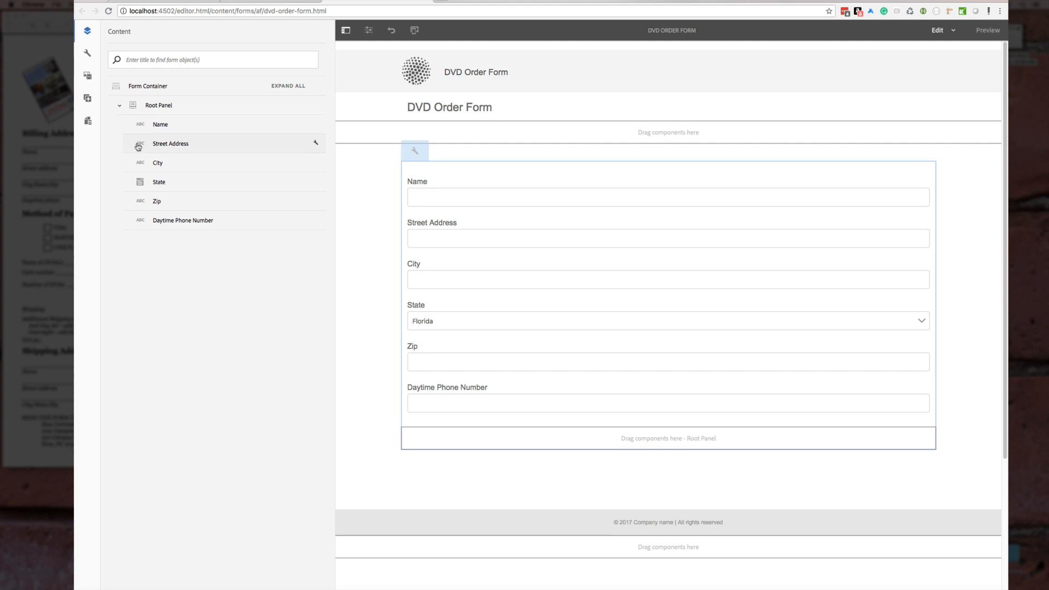
click(87, 100)
scroll(191, 264, down, 10)
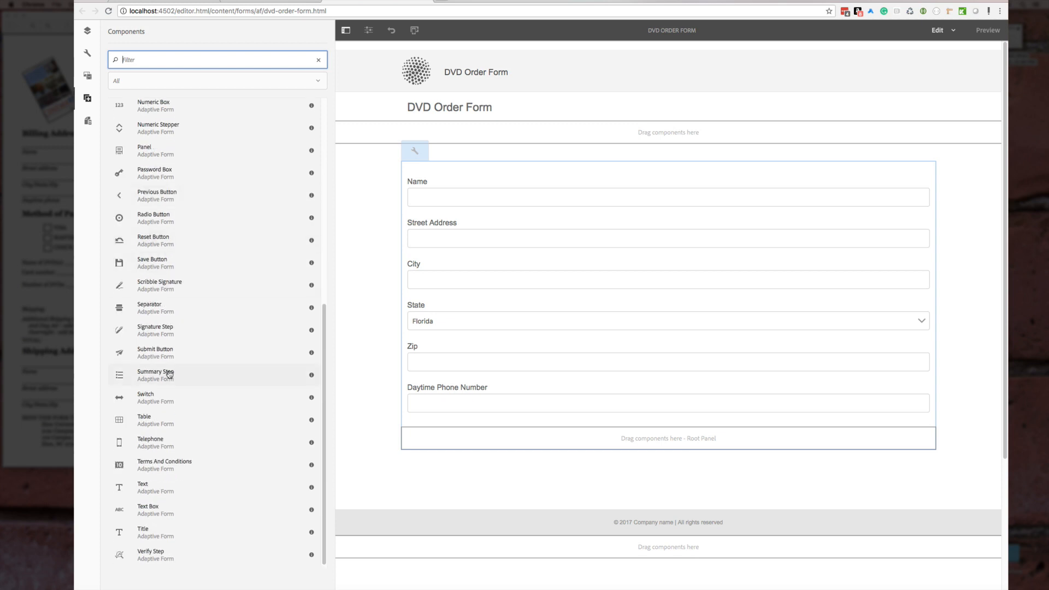
scroll(169, 374, up, 2)
mouse_move(147, 219)
mouse_down()
mouse_move(206, 238)
mouse_move(551, 452)
mouse_move(560, 442)
mouse_move(477, 452)
mouse_move(550, 445)
mouse_move(579, 329)
mouse_move(584, 177)
mouse_move(577, 434)
mouse_up()
Open the new panel's properties and set its title to "Billing Address Panel"
click(578, 443)
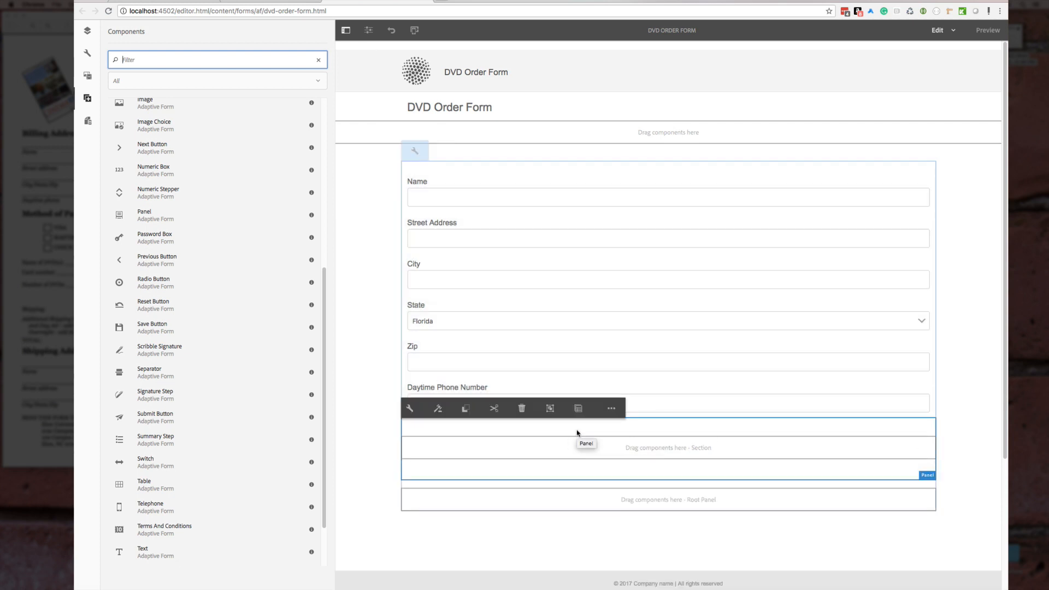
click(411, 411)
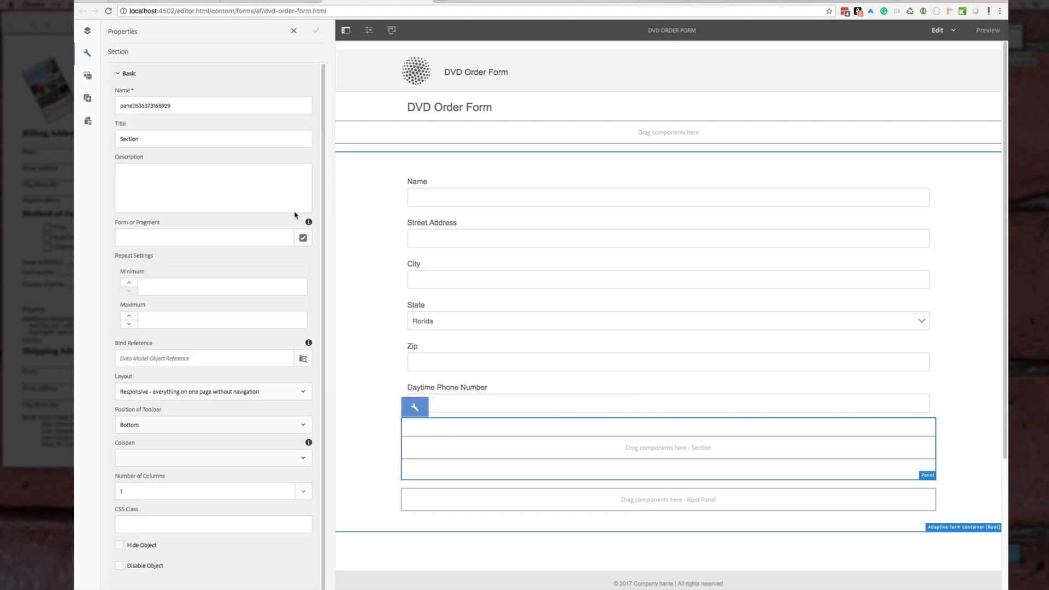
double_click(134, 141)
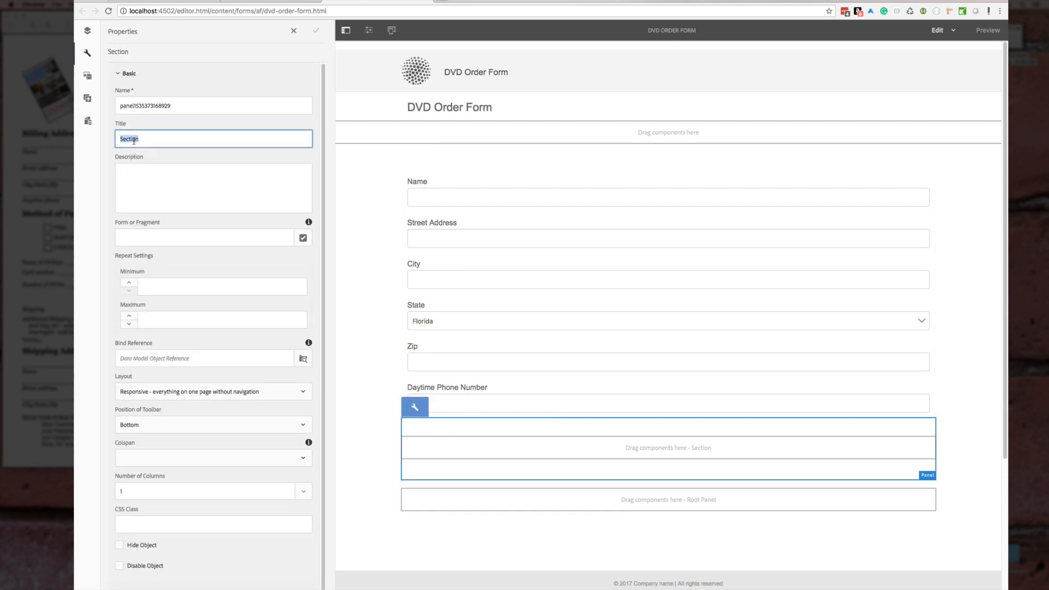
text(Billing Adddr)
key(BackSpace)
key(BackSpace)
key(BackSpace)
key(Down)
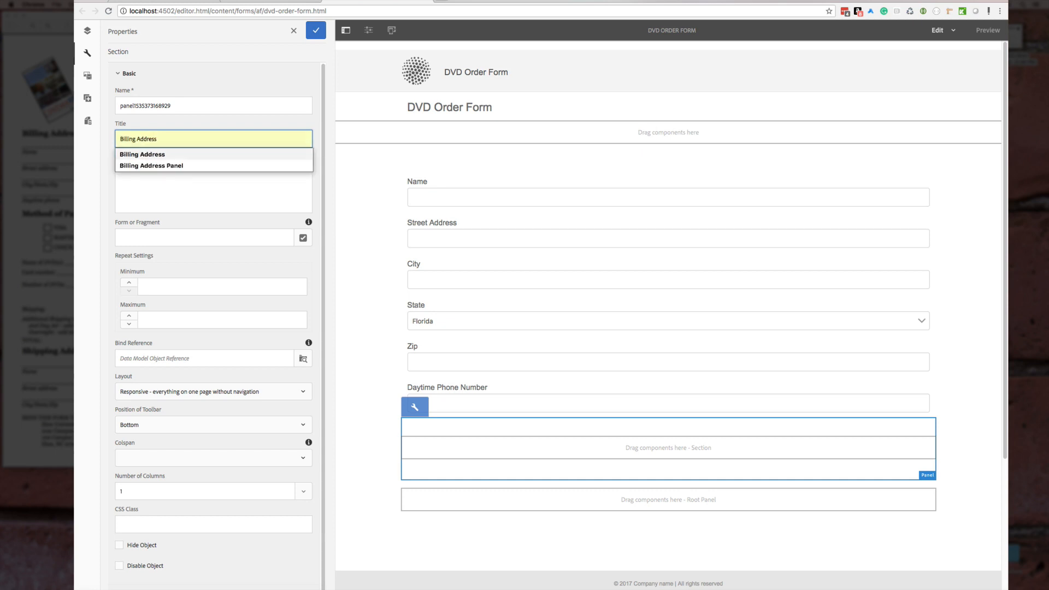
key(Down)
key(Return)
Set the panel's name to billingAddressPanel and save its properties
double_click(126, 106)
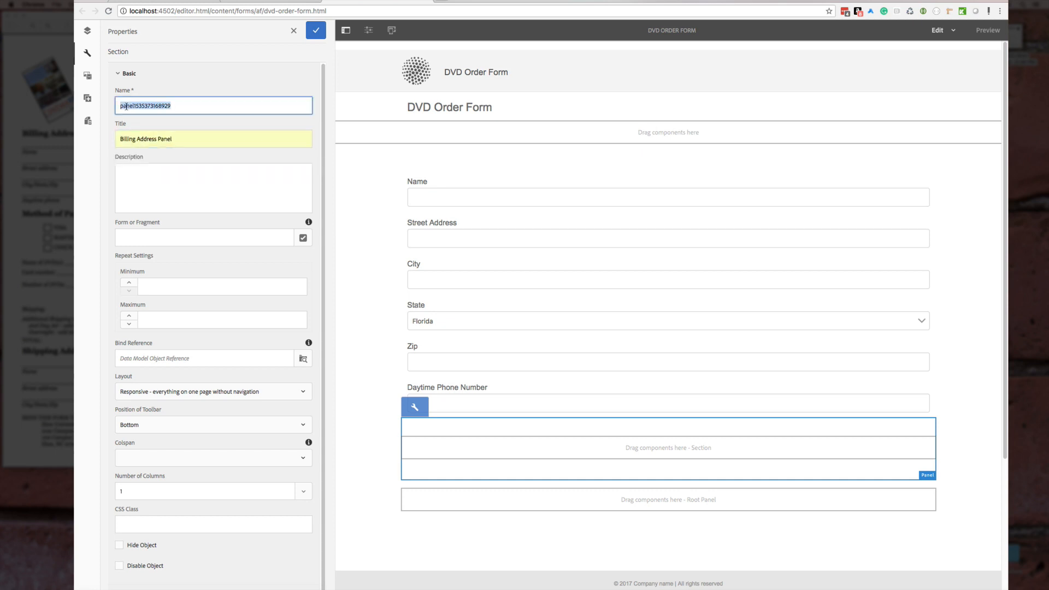
text(bill)
key(Down)
key(Return)
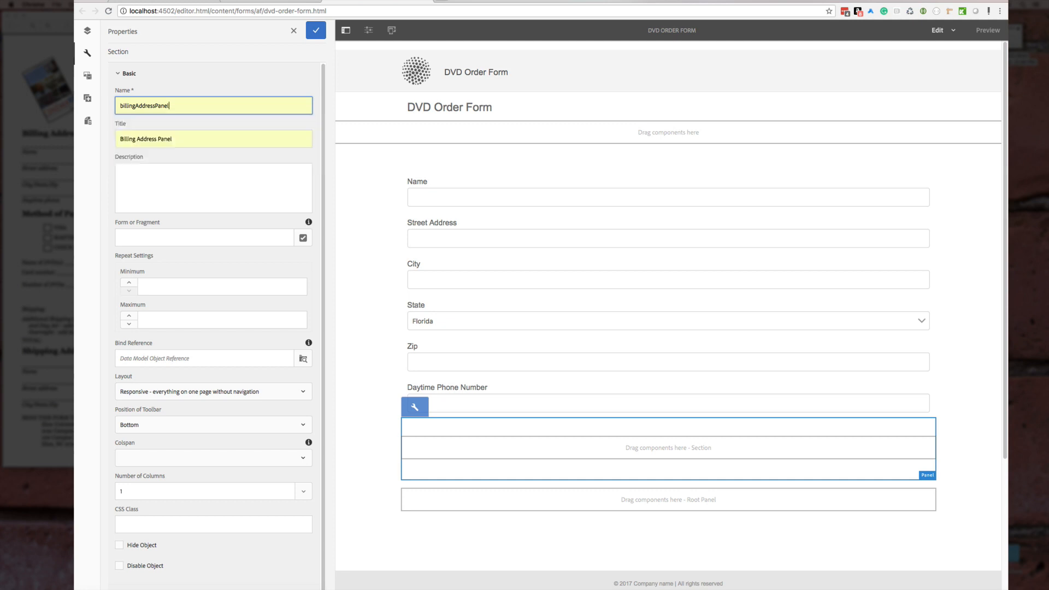
click(161, 196)
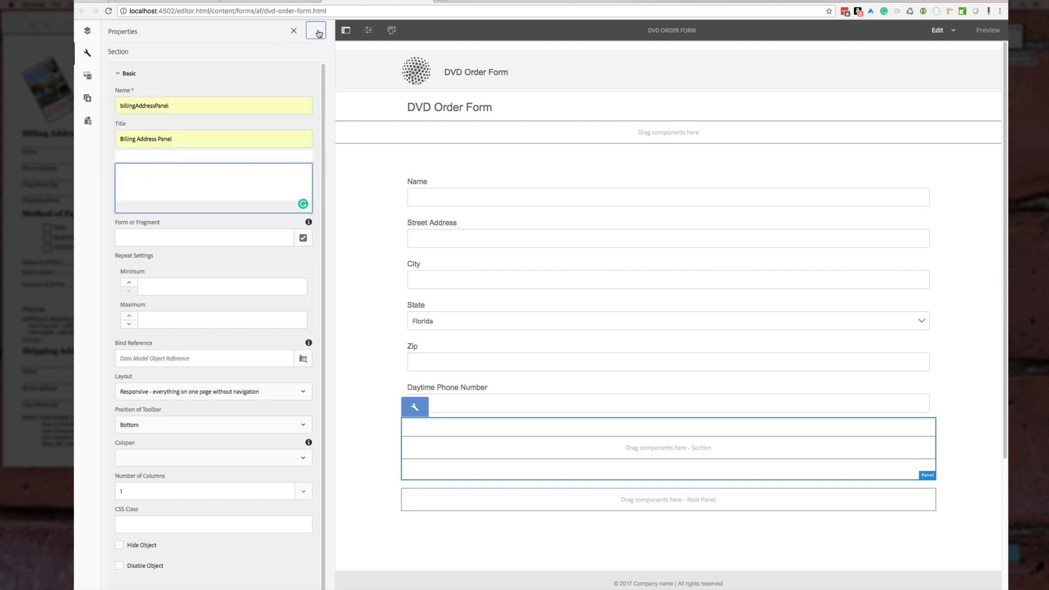
click(316, 30)
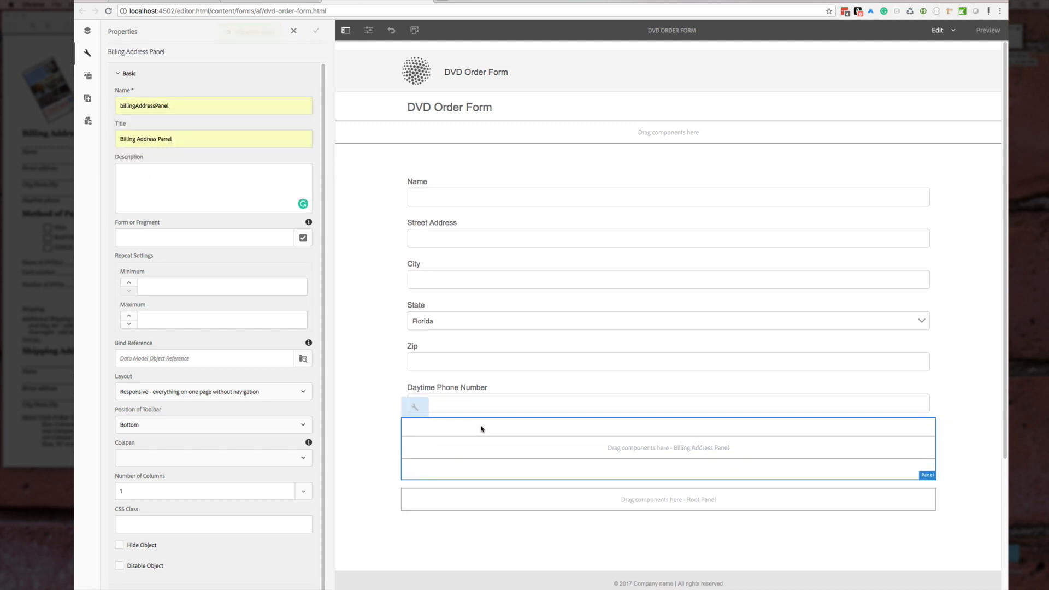
Move the Name, Street Address and City fields, in that order, from the root panel into the Billing Address Panel
click(480, 429)
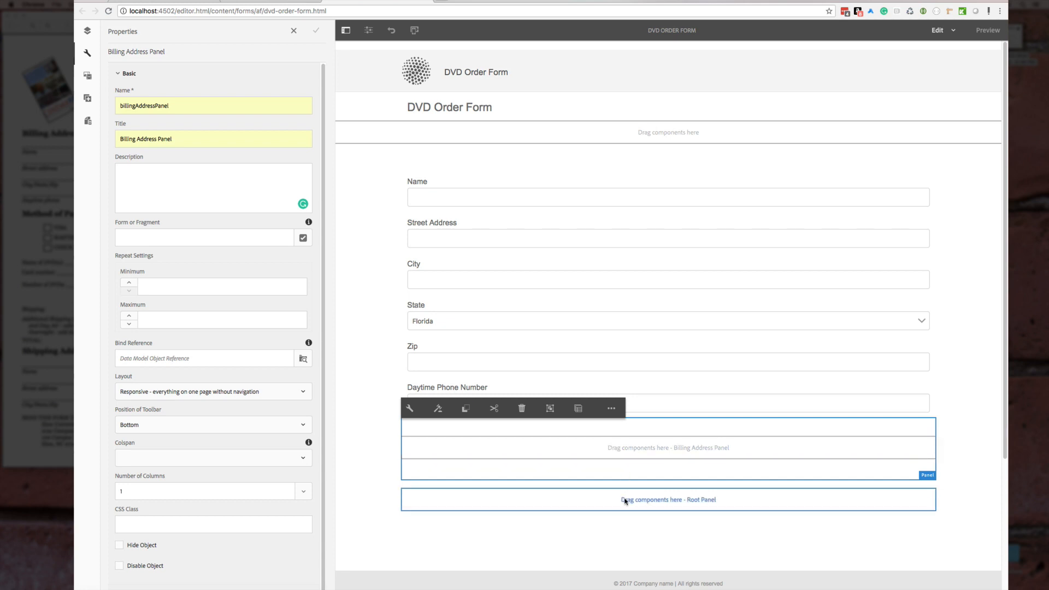
click(559, 185)
drag(468, 181, 494, 452)
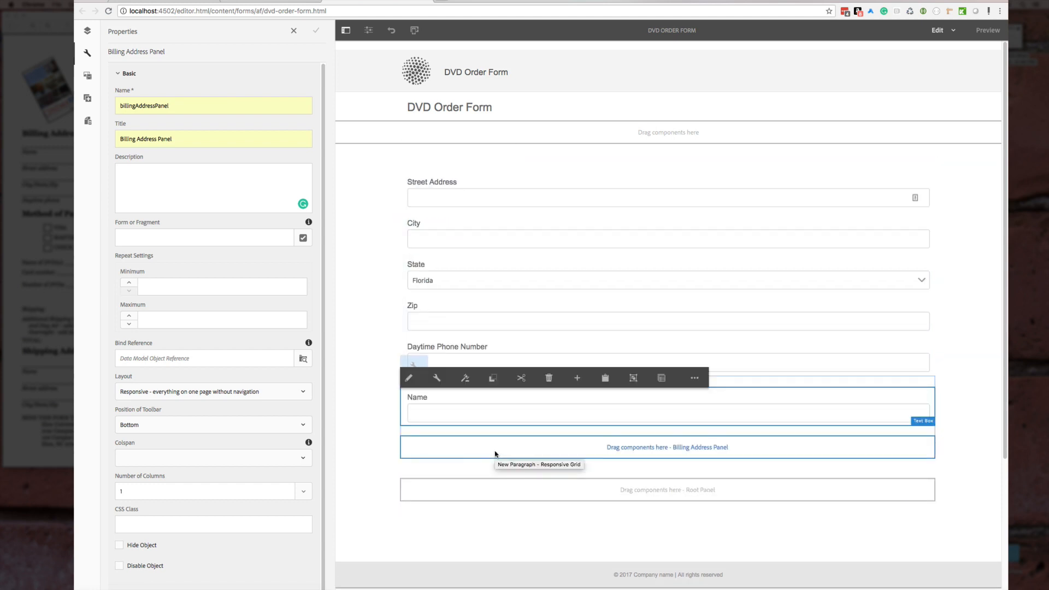
click(512, 181)
drag(513, 186, 510, 441)
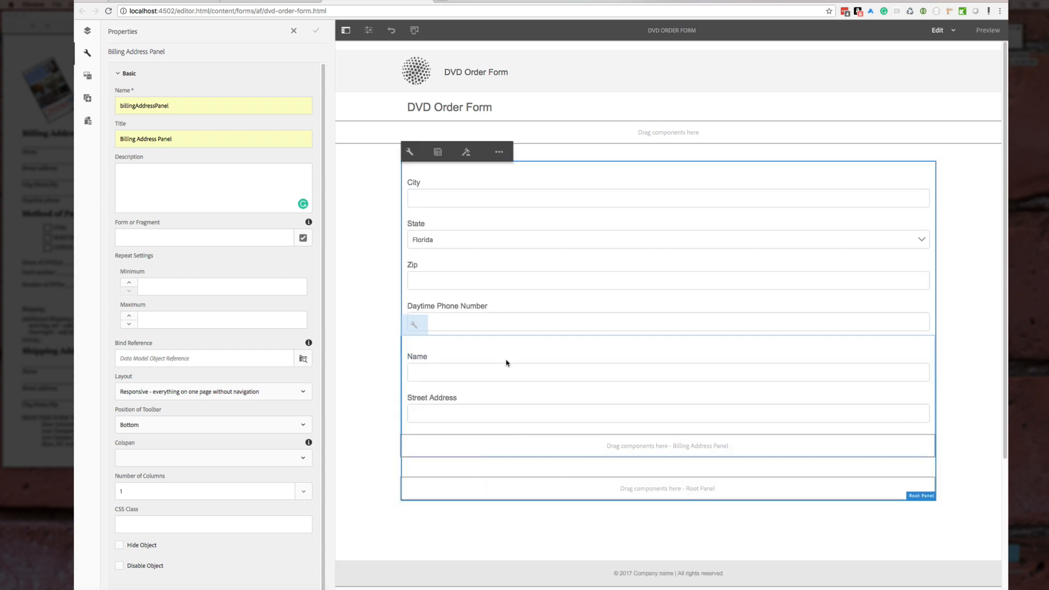
click(483, 207)
drag(482, 185, 514, 445)
Move the State, Zip and Daytime Phone Number fields into the Billing Address Panel below City
click(489, 205)
drag(489, 205, 515, 437)
click(483, 202)
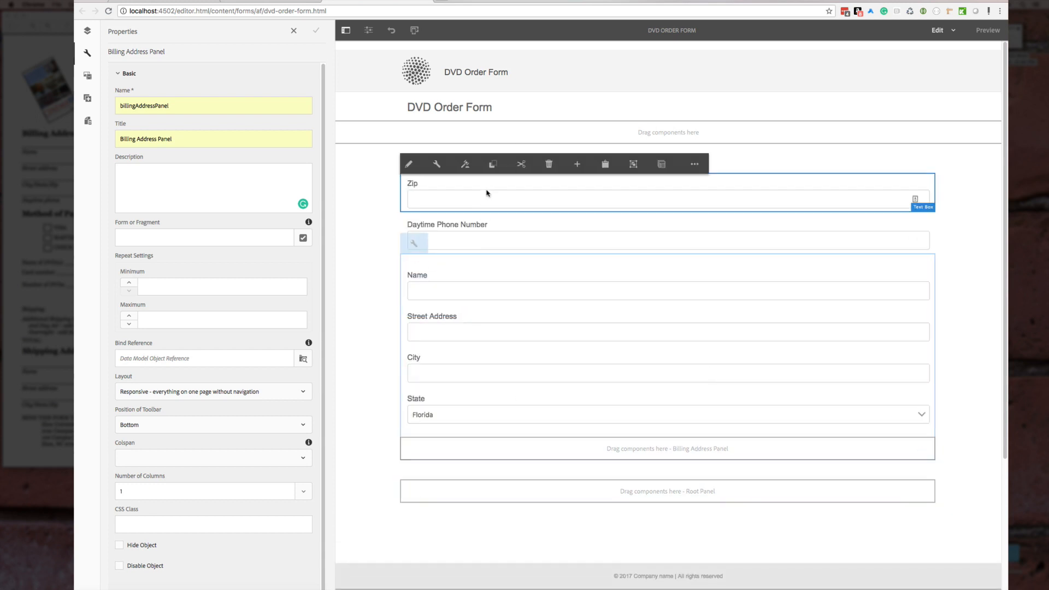
drag(486, 193, 502, 440)
click(522, 183)
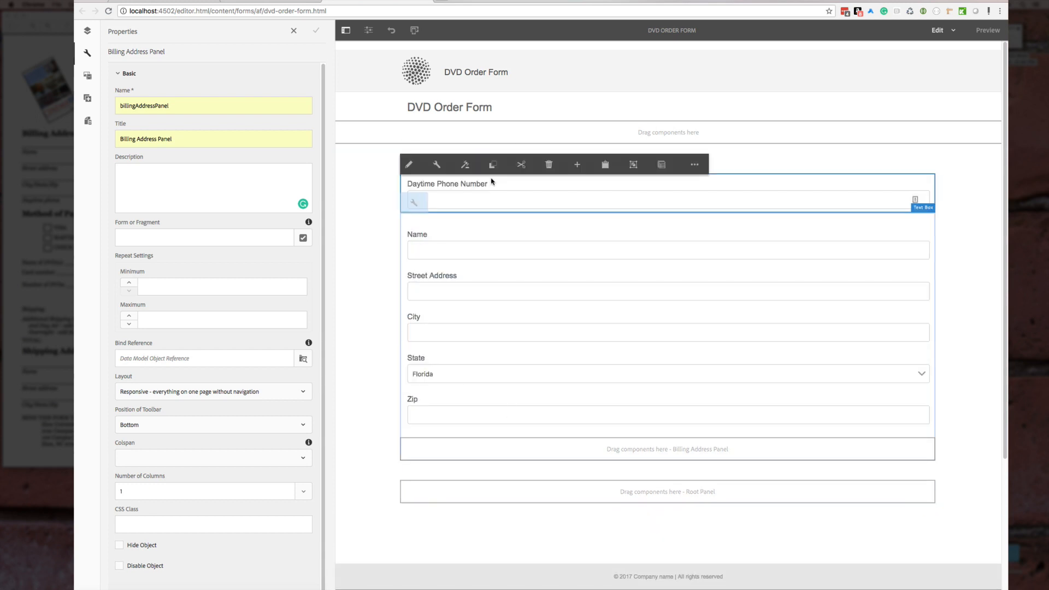
drag(522, 183, 528, 440)
click(375, 313)
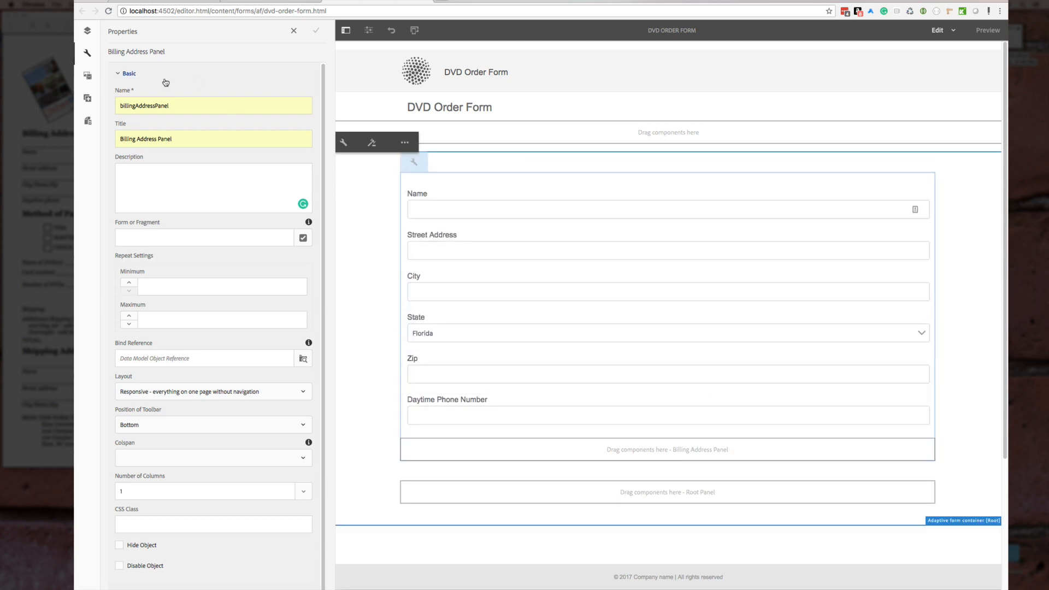
Set the Billing Address Panel's number of columns to 3 and save its properties
click(89, 32)
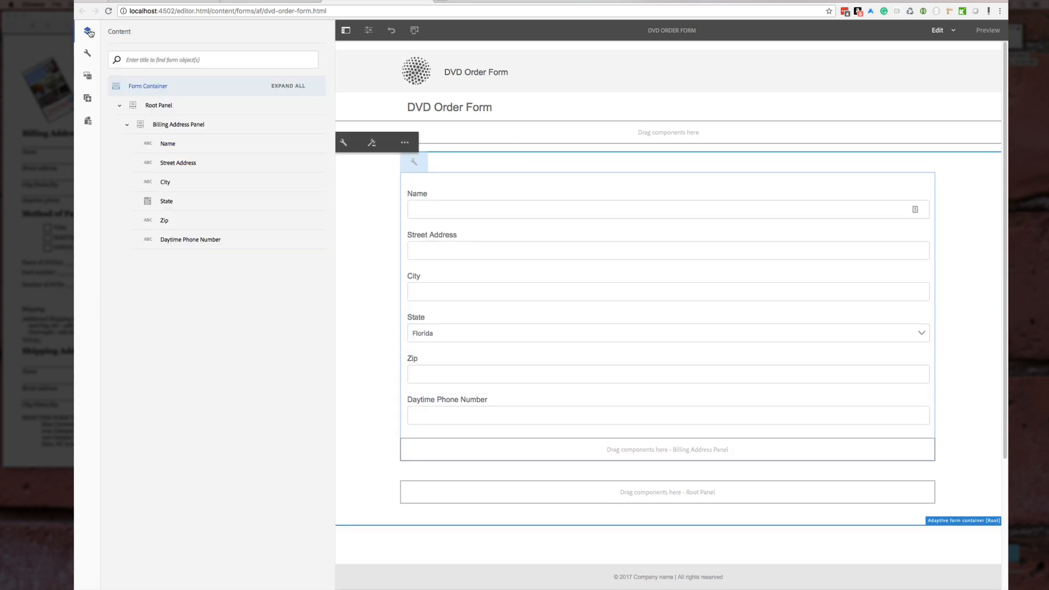
click(175, 125)
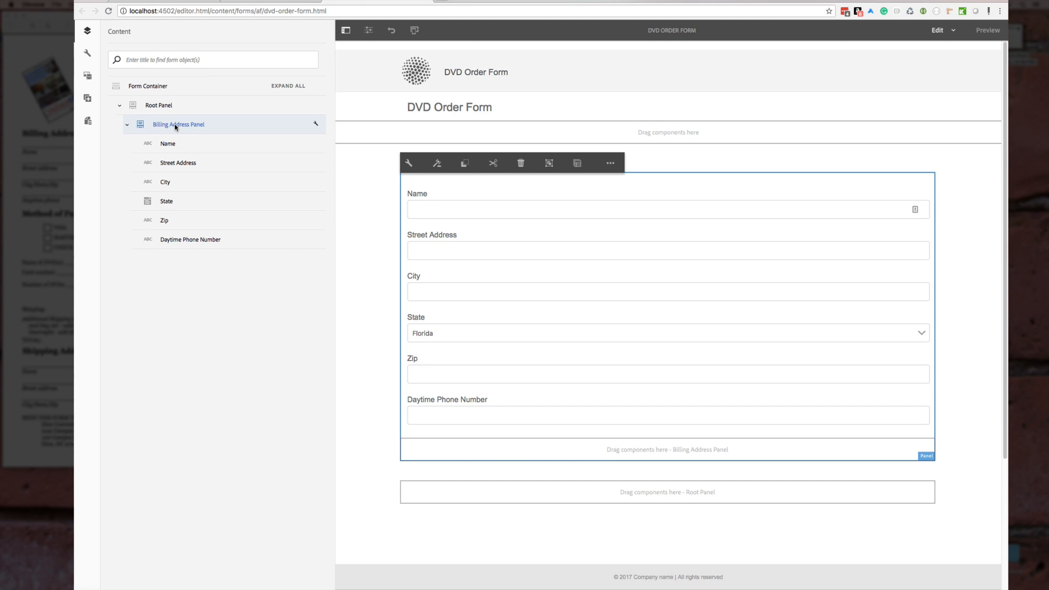
click(409, 164)
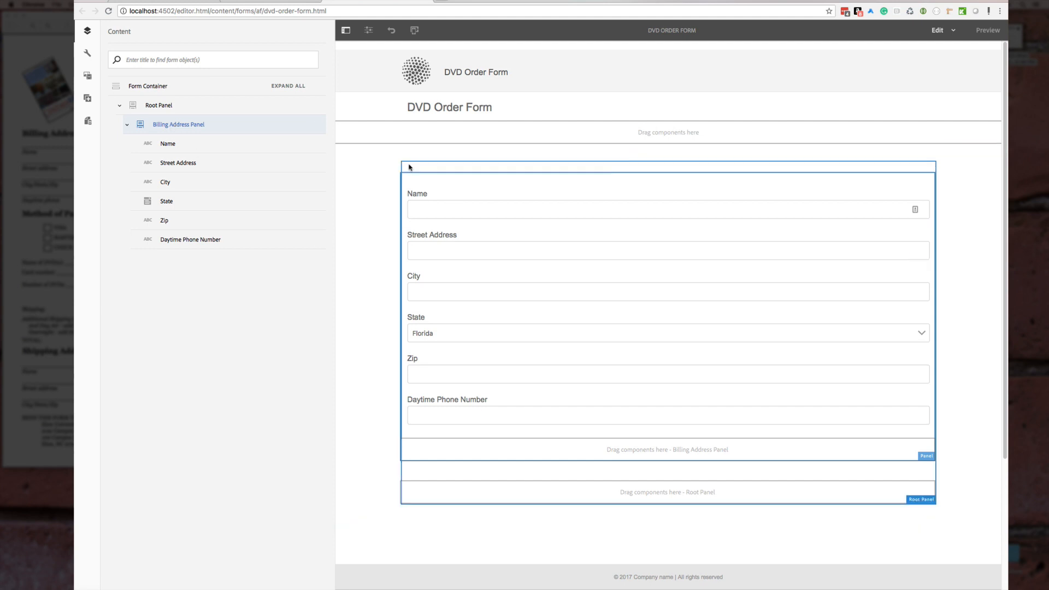
click(93, 59)
scroll(192, 309, down, 1)
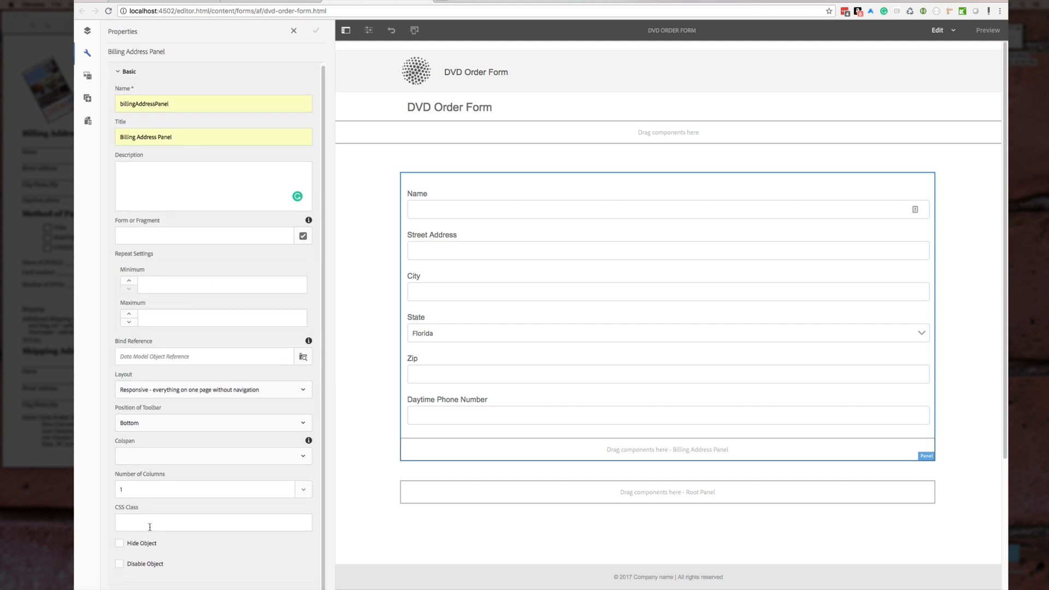
click(298, 493)
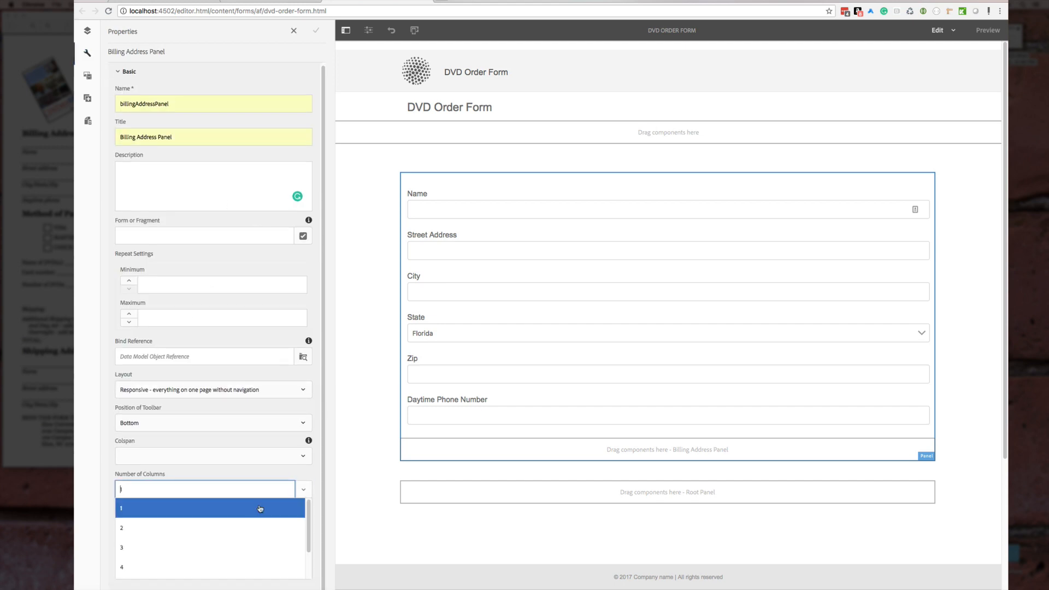
click(249, 546)
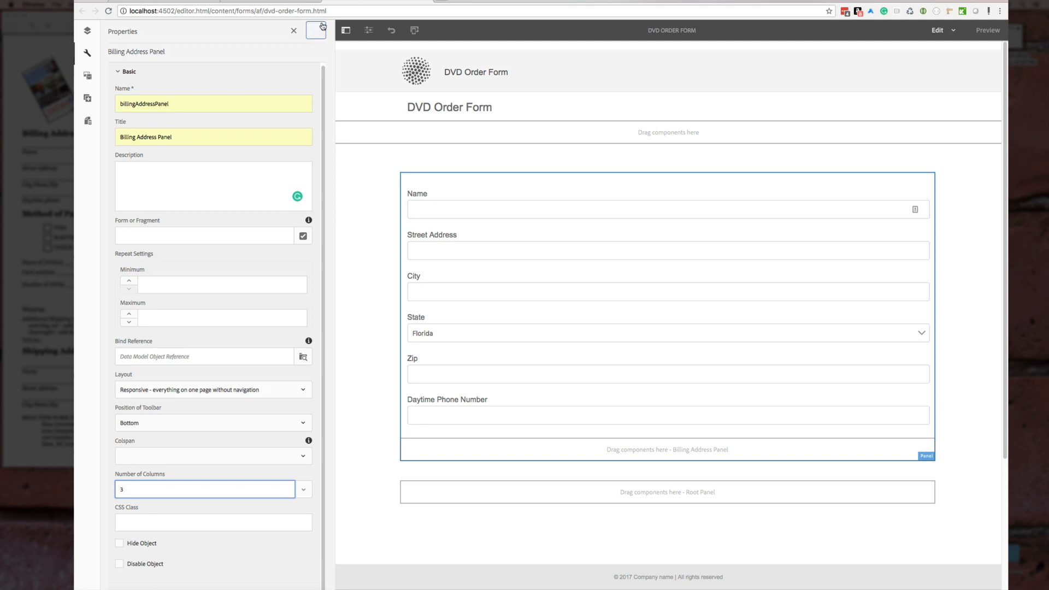
Set the Name field's colspan to 3 and save its properties
click(460, 194)
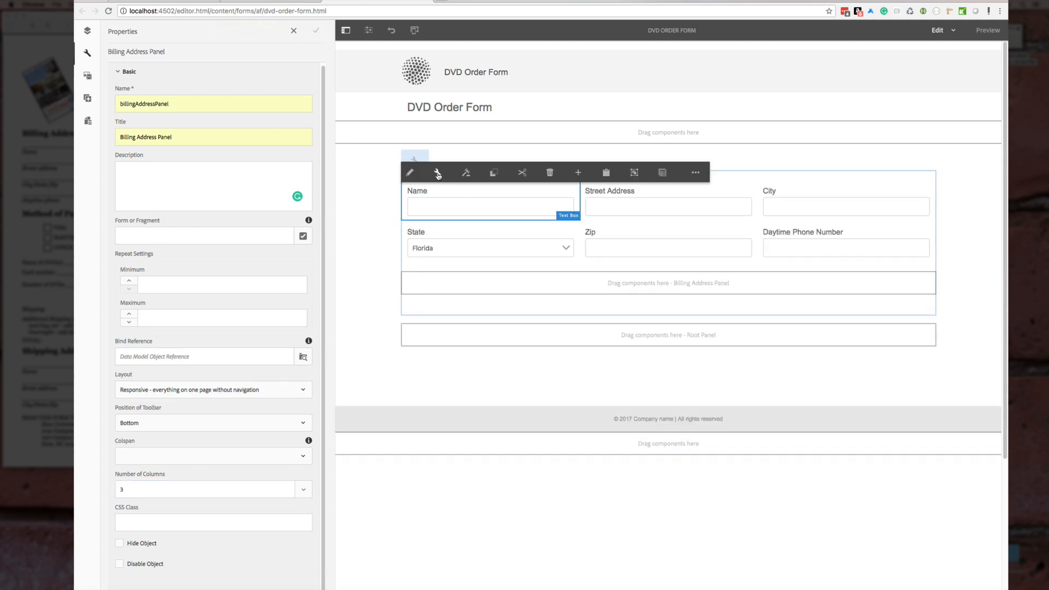
click(437, 172)
scroll(188, 486, down, 5)
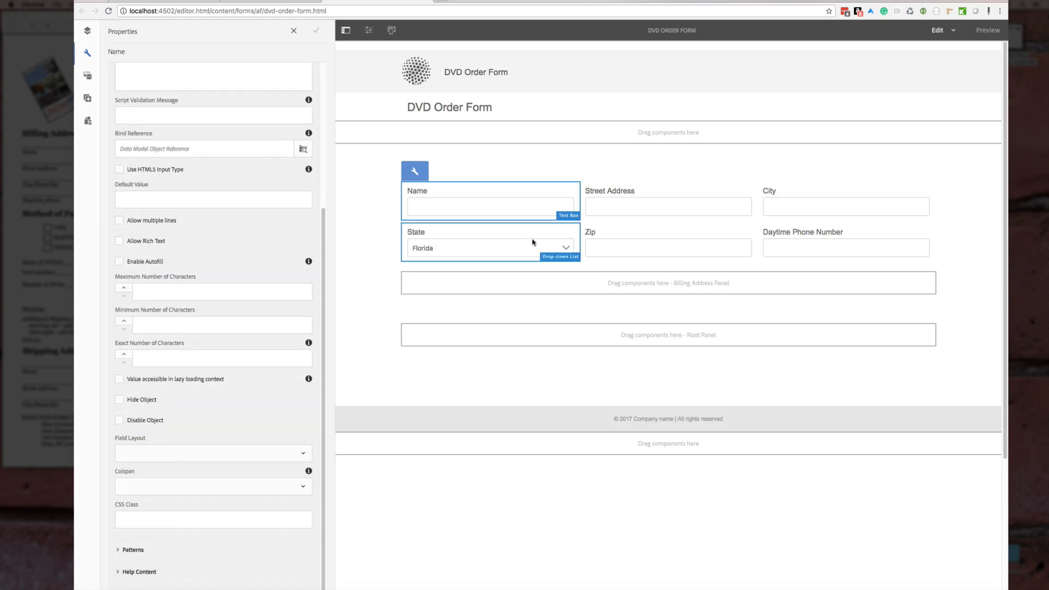
click(199, 485)
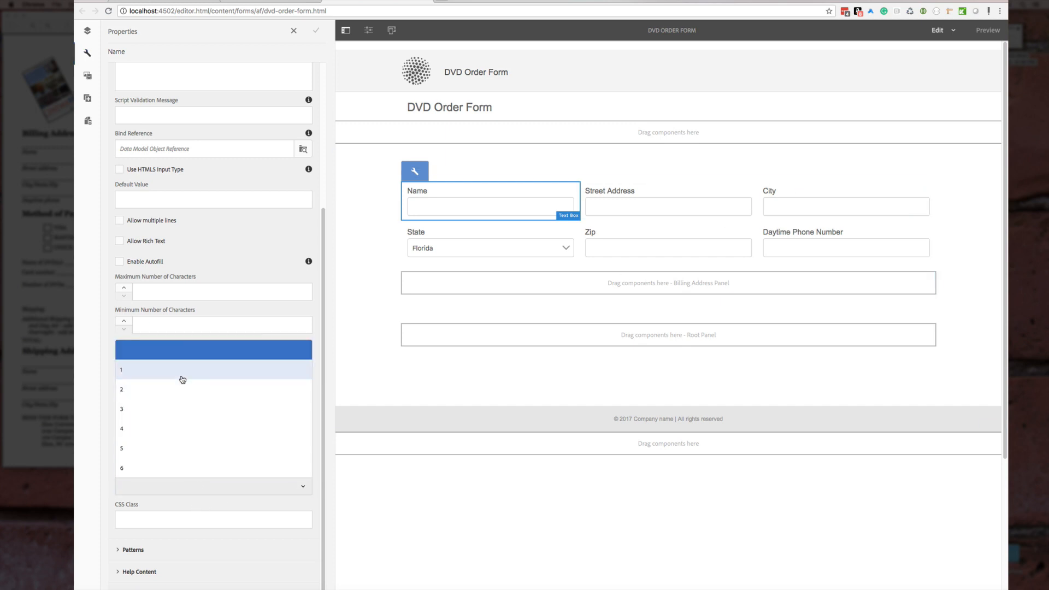
click(184, 409)
click(317, 35)
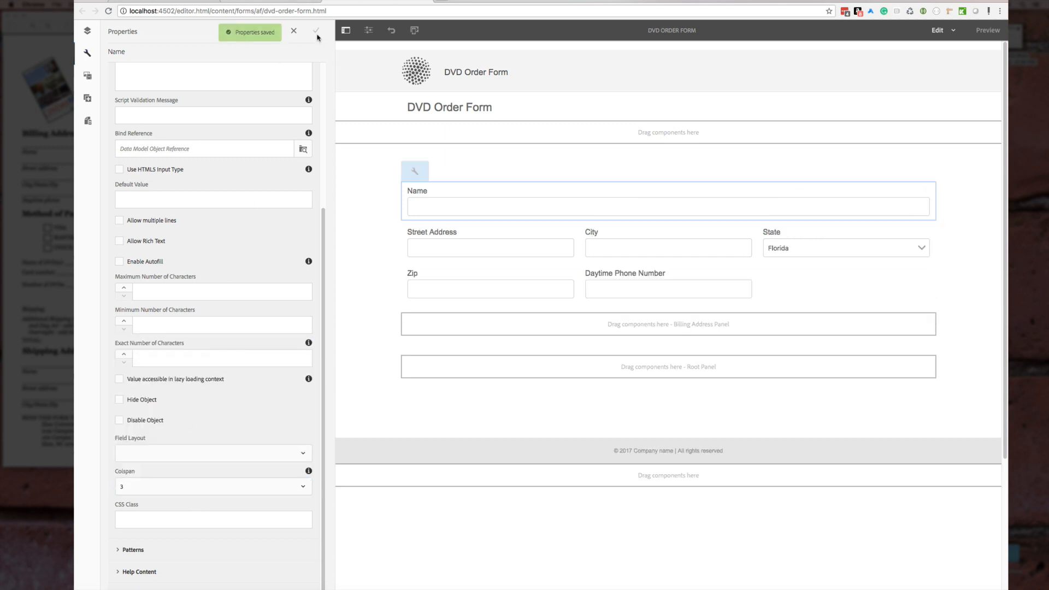
Set the Street Address field's colspan to 3 and save its properties
click(487, 249)
click(447, 217)
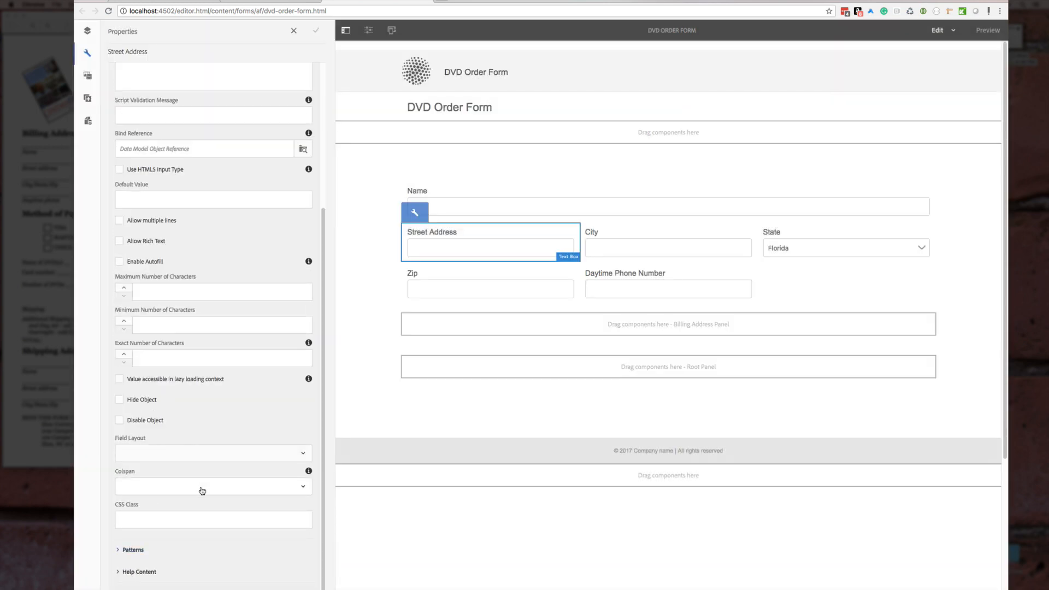
click(199, 486)
click(196, 398)
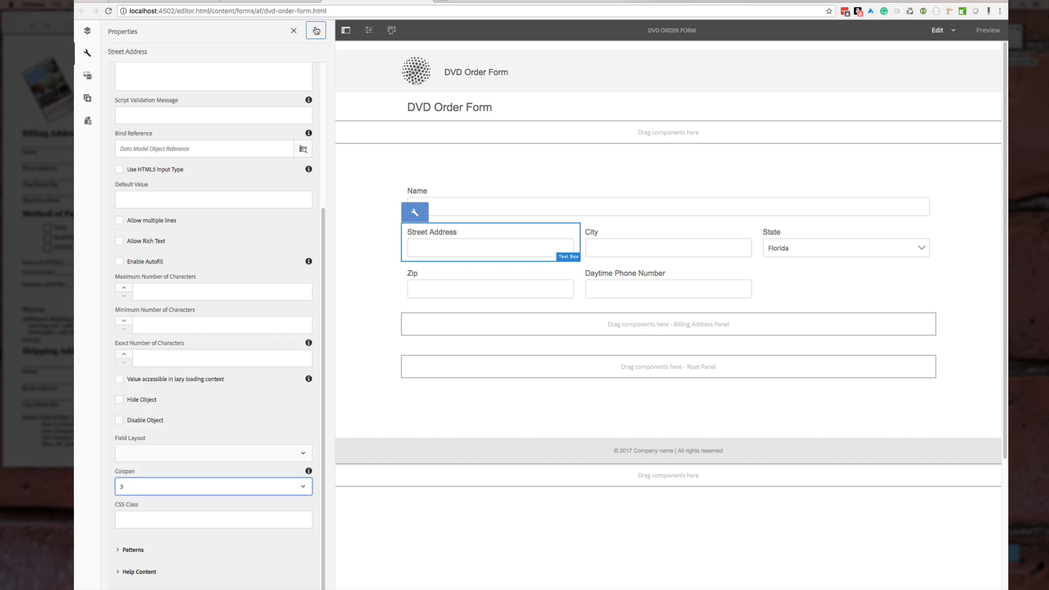
click(315, 31)
Set the Daytime Phone Number field's colspan to 3, save, and close its properties
click(469, 329)
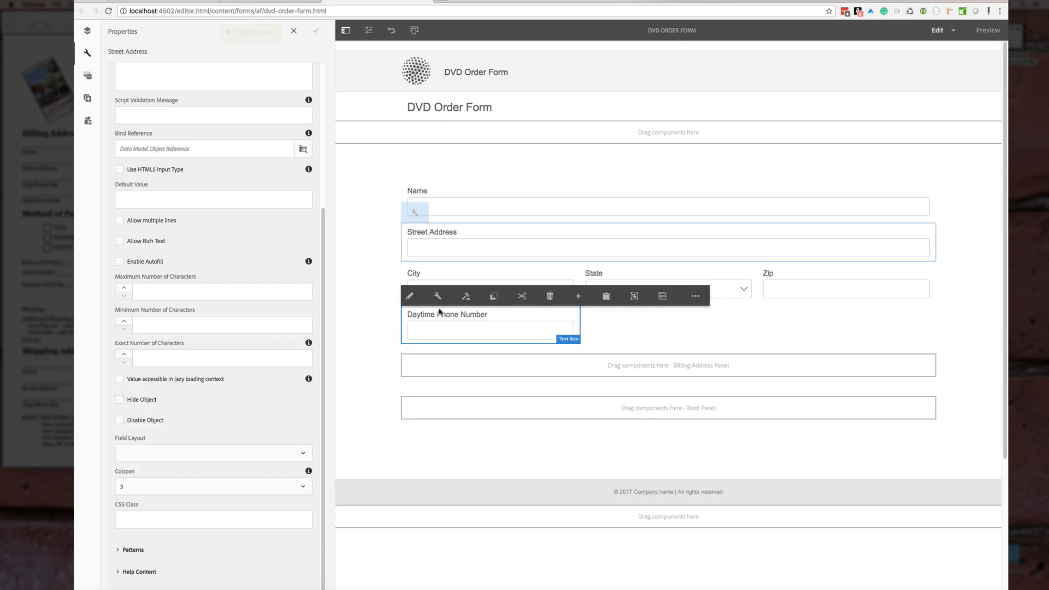
click(440, 298)
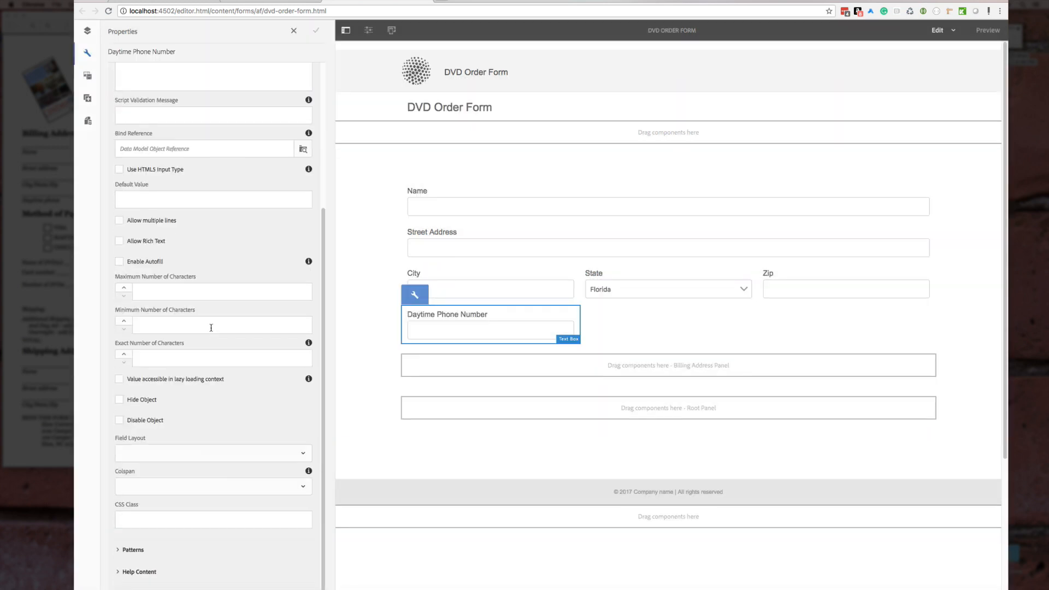
click(176, 486)
click(167, 420)
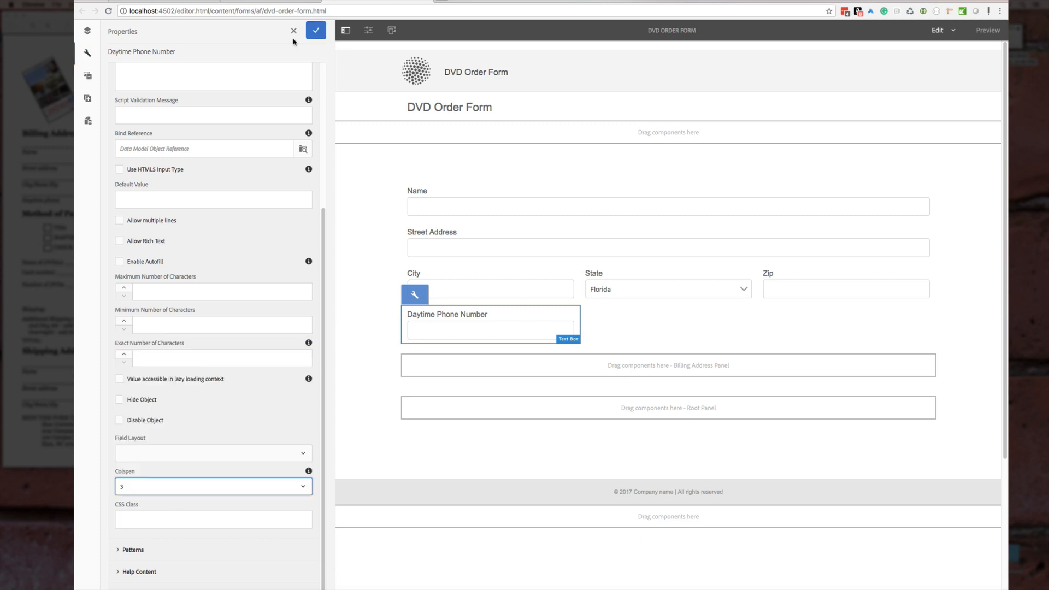
click(315, 30)
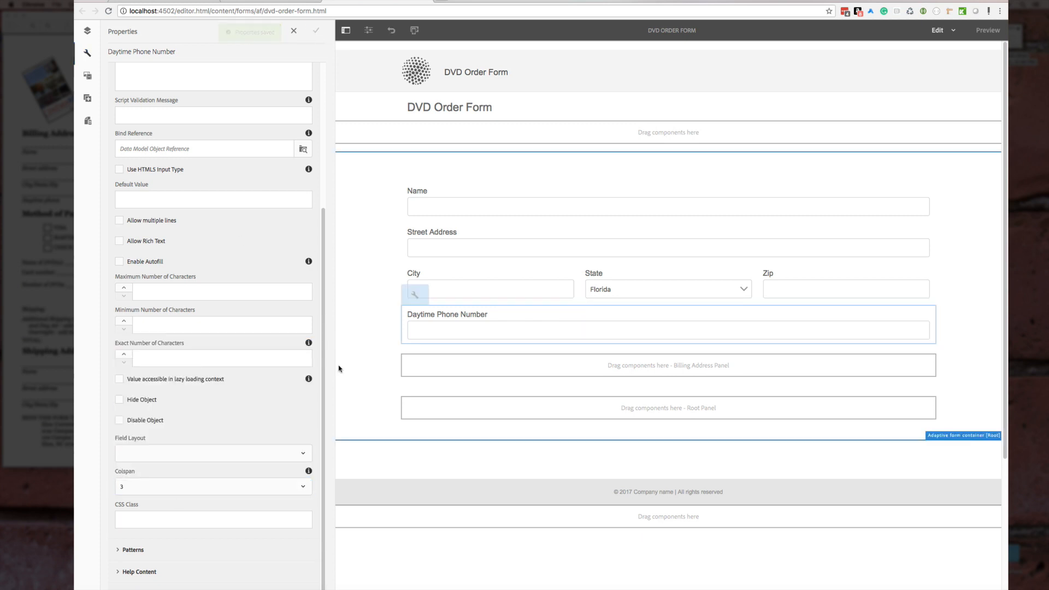
click(294, 32)
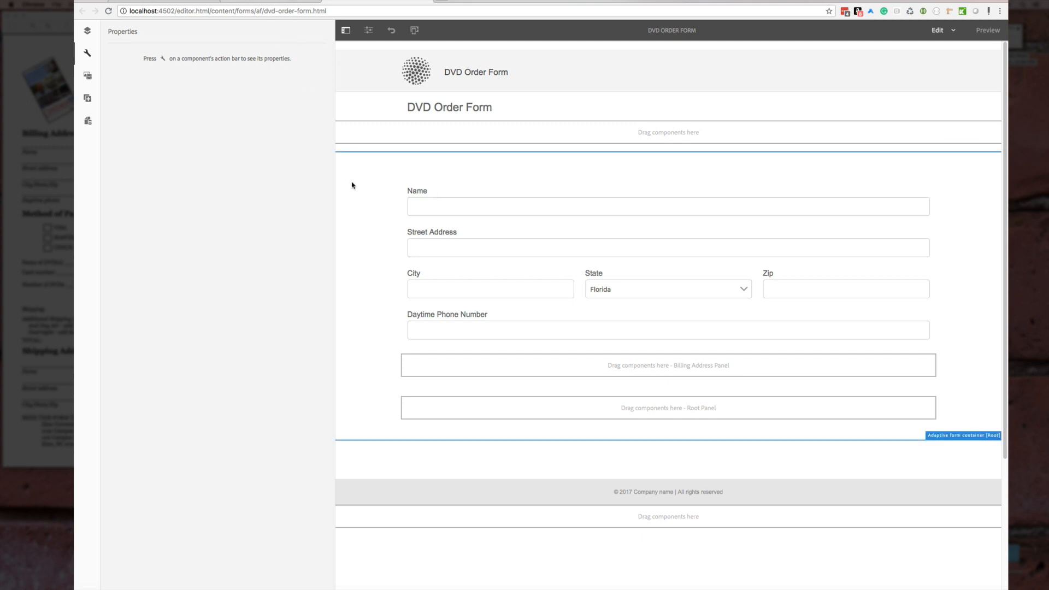
Reload the form preview, compare its layout with the paper form's Billing Address section, and return to the form editor
click(261, 3)
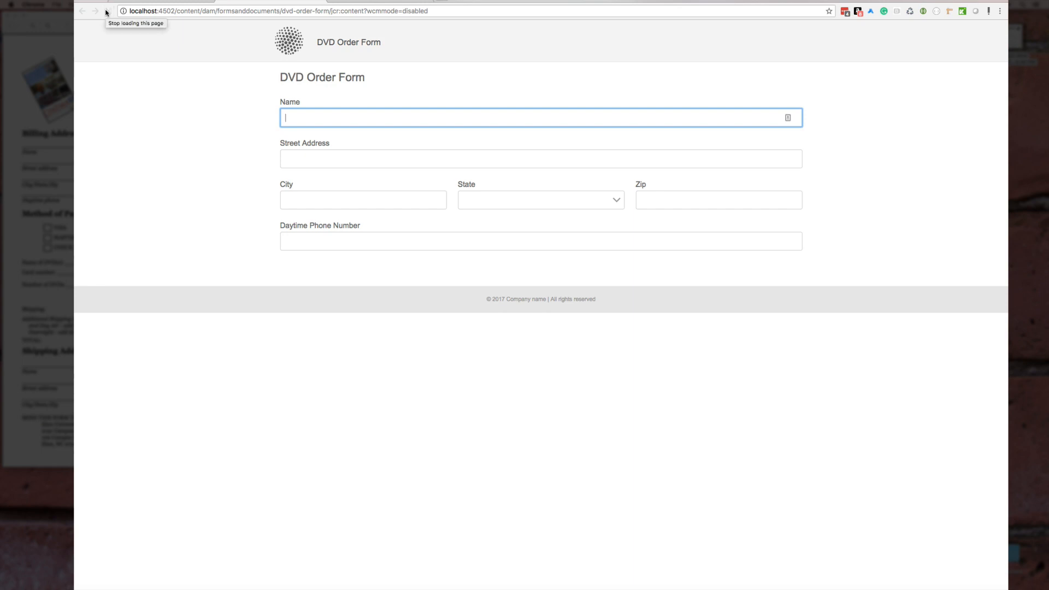
click(25, 138)
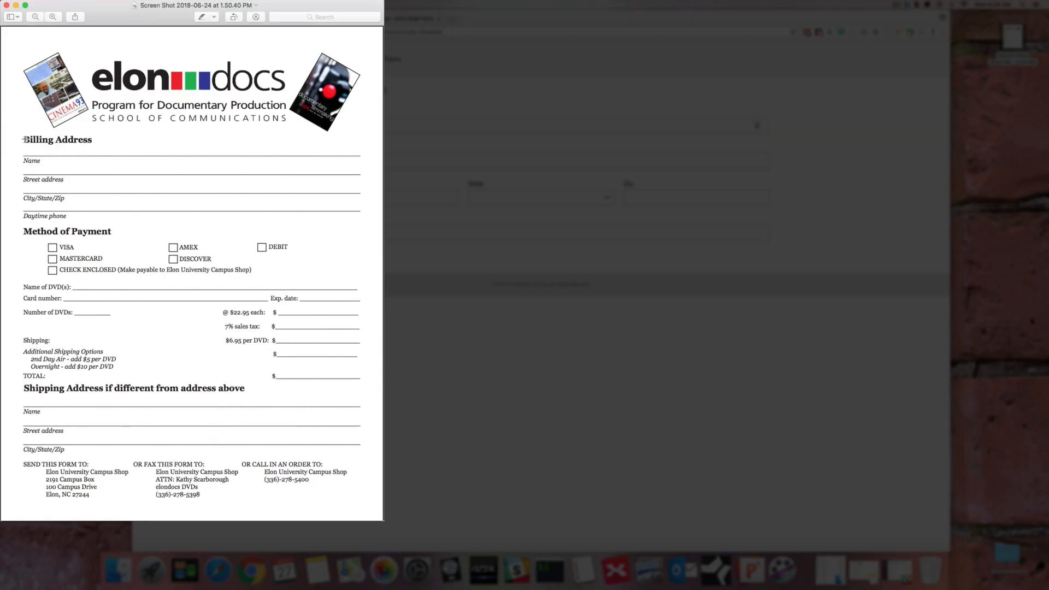
click(443, 64)
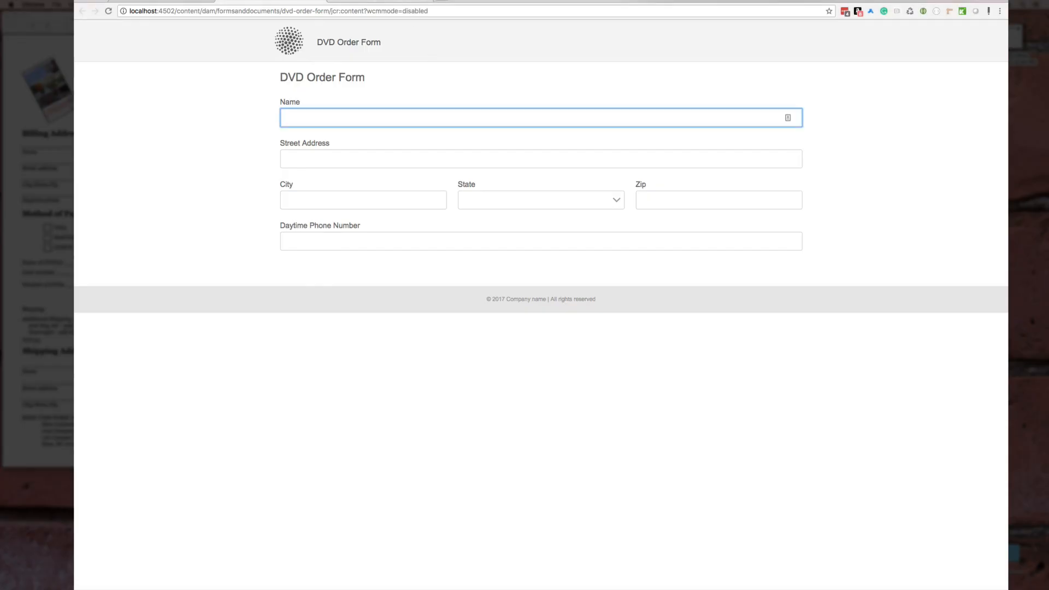
click(396, 1)
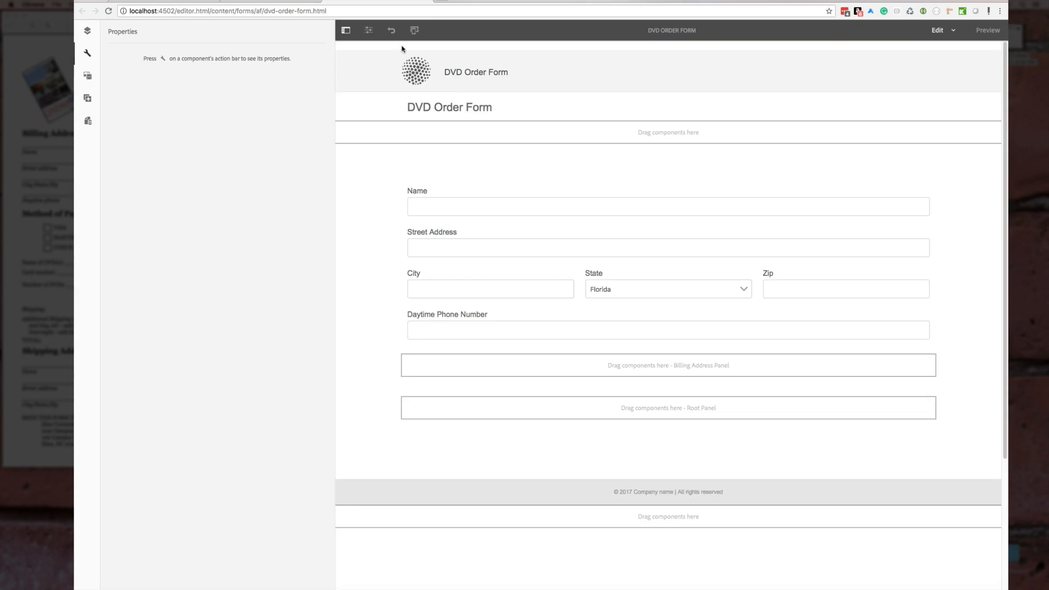
Set the Billing Address Panel's description to "Billing Address" and save its properties
click(496, 179)
click(409, 160)
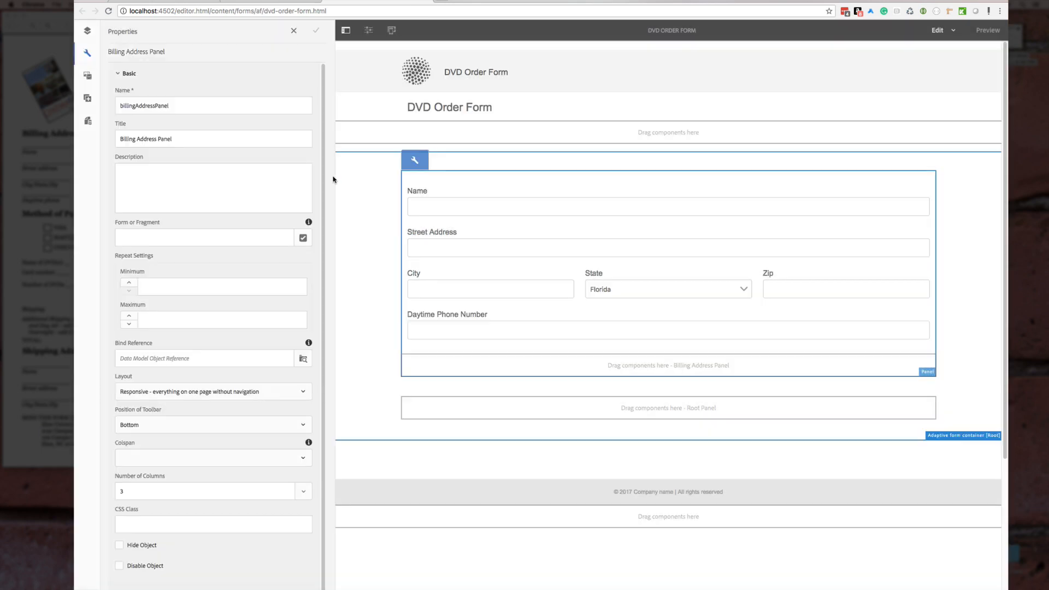
click(187, 187)
text(ill)
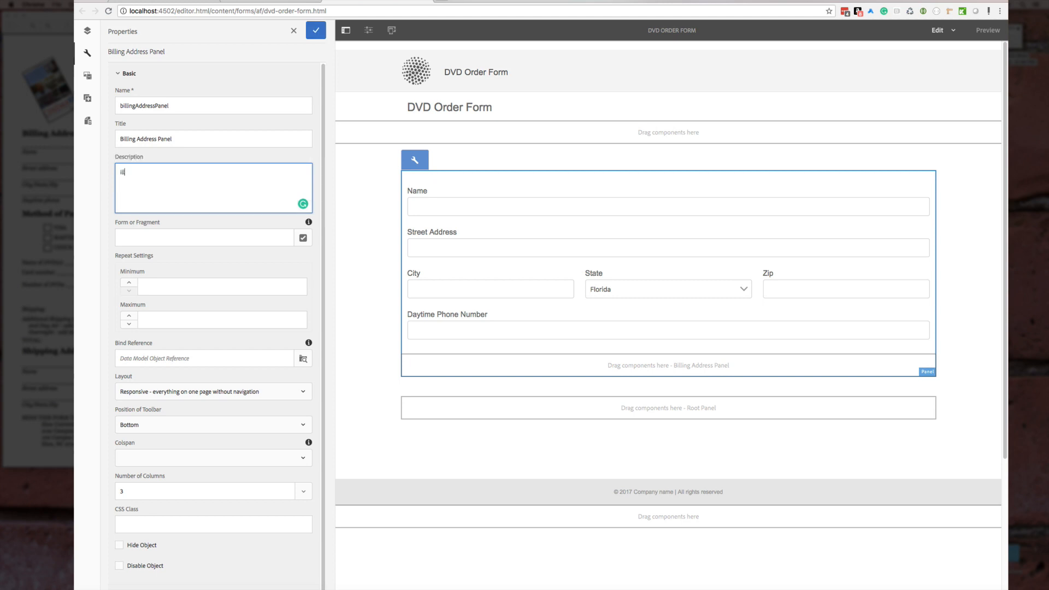
text(ing Address)
click(317, 29)
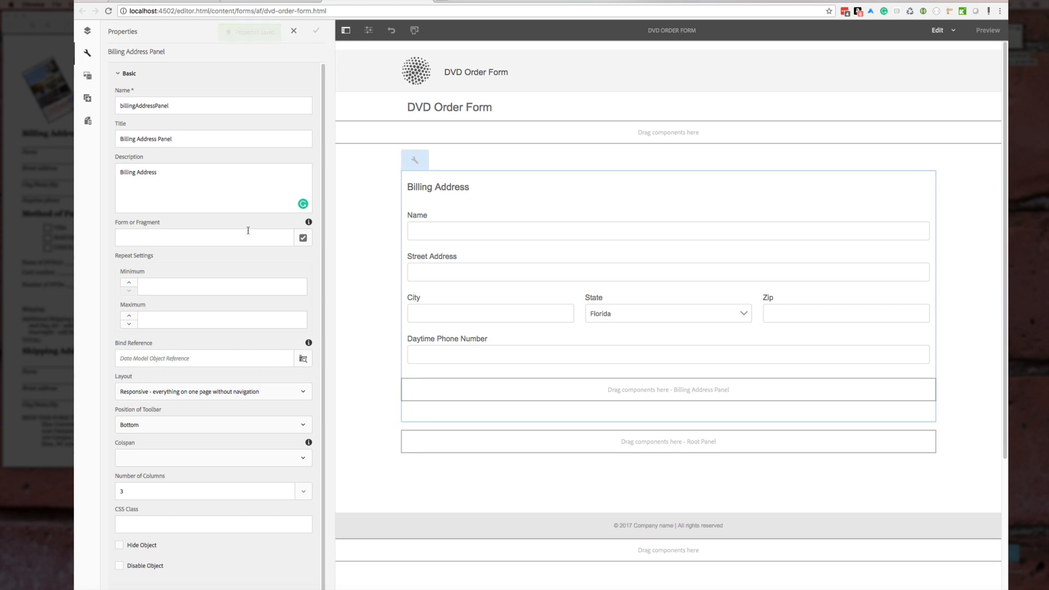
Reload the form preview, check the Billing Address heading and the State options, and return to the form editor
click(271, 1)
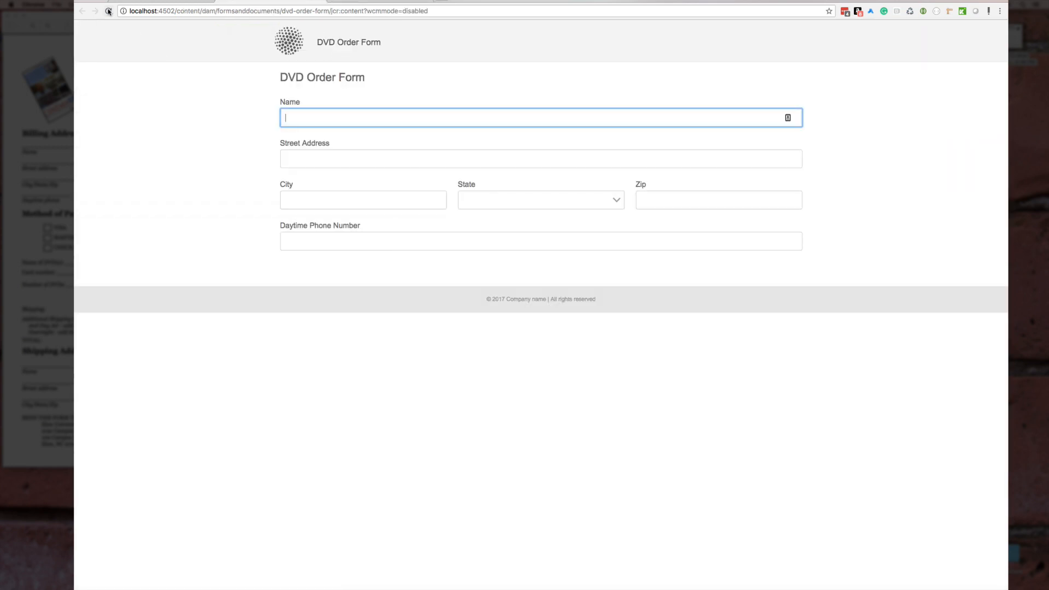
click(108, 11)
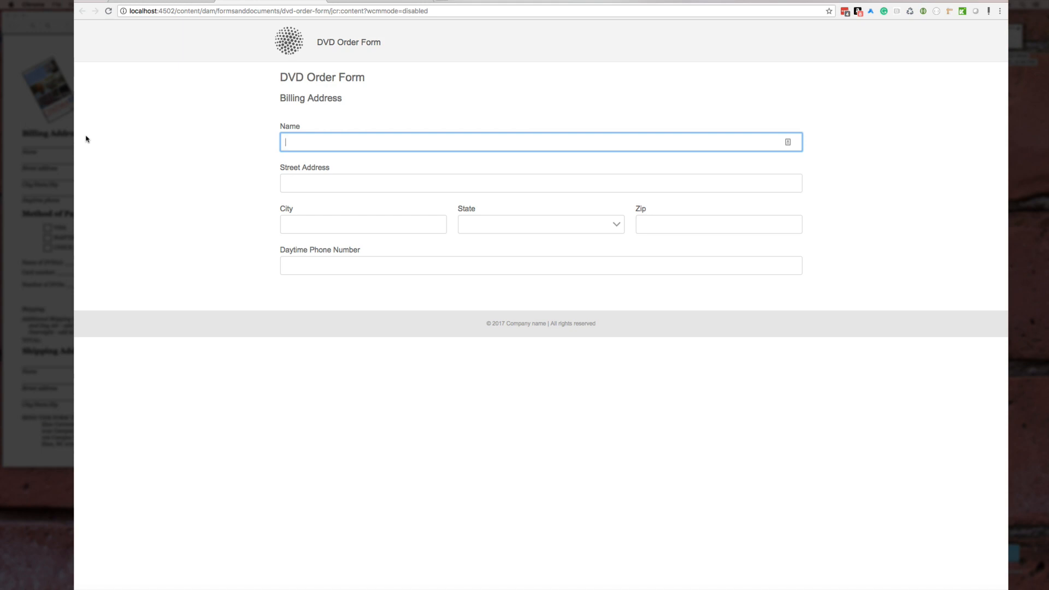
click(521, 228)
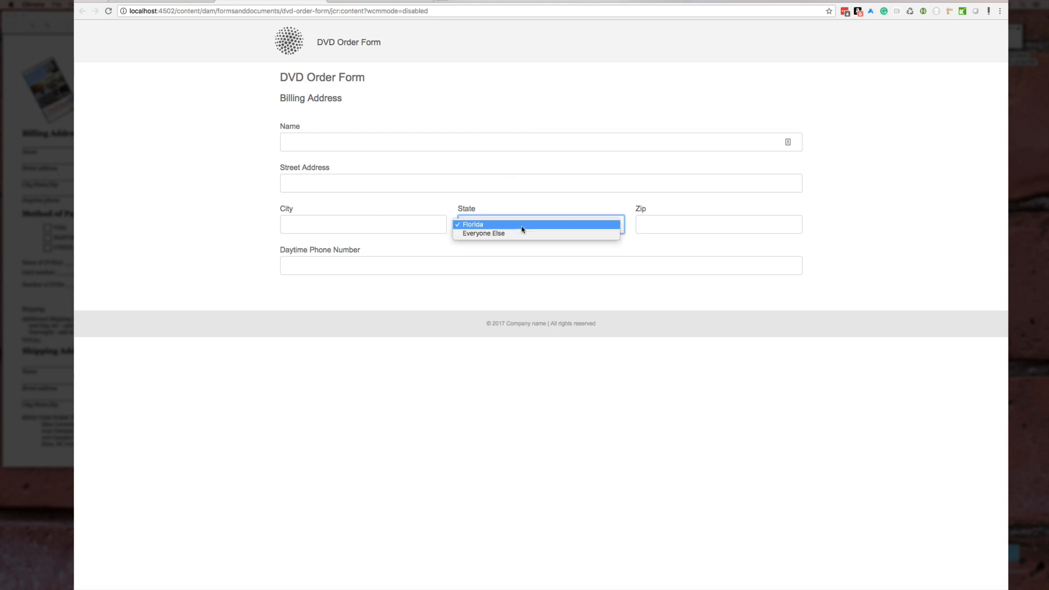
click(184, 177)
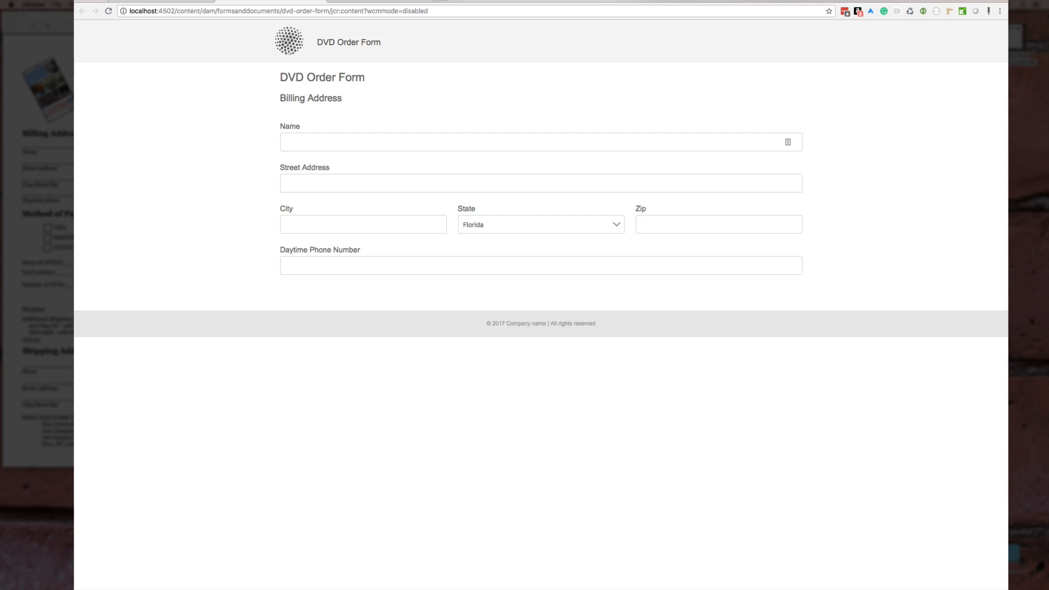
click(382, 1)
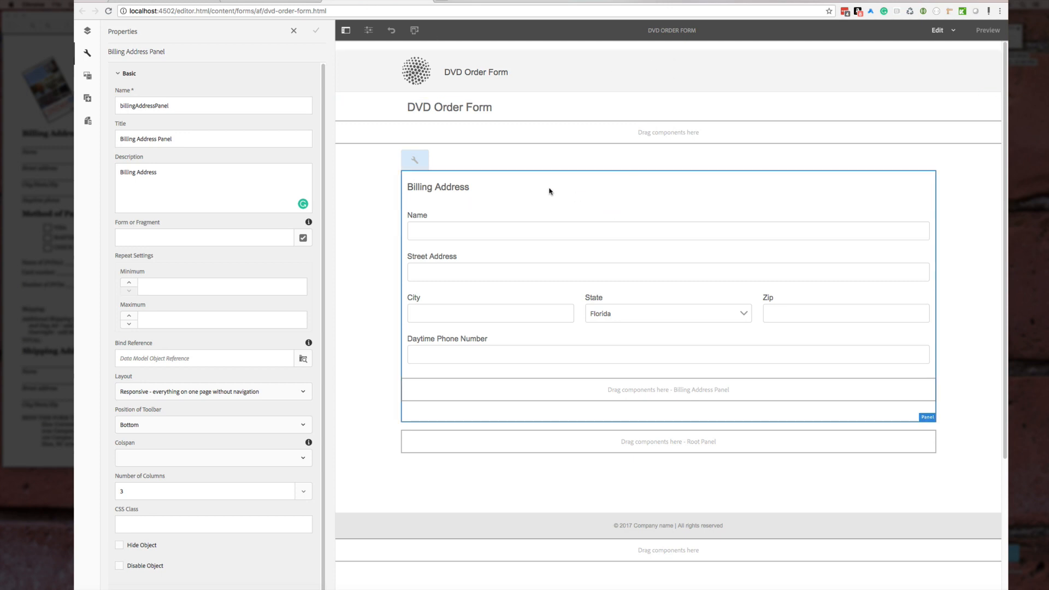
Save the Billing Address Panel as a fragment named addressPanel with the title Address Panel
click(89, 31)
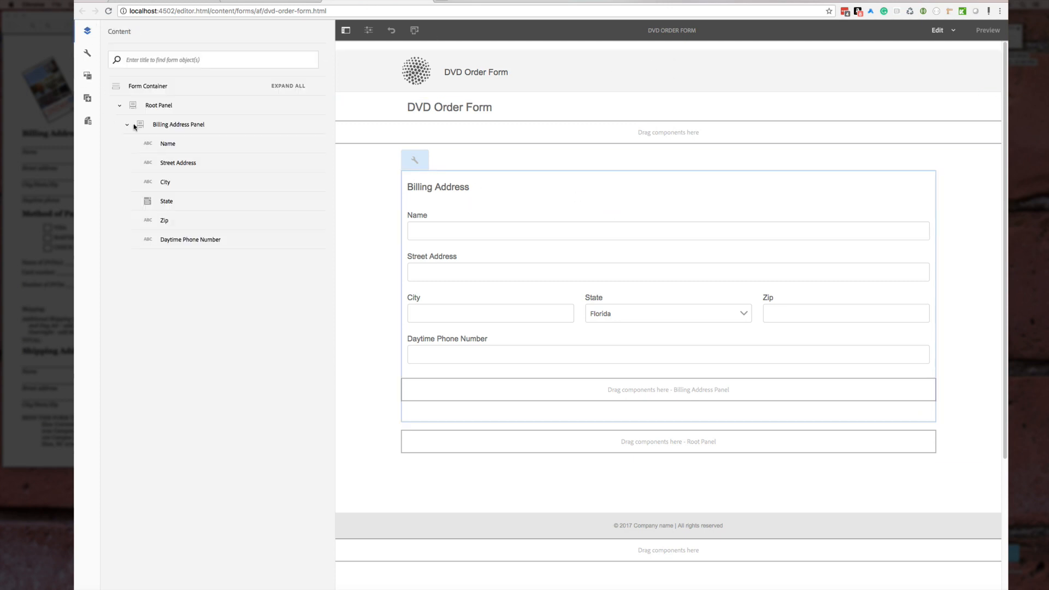
click(199, 124)
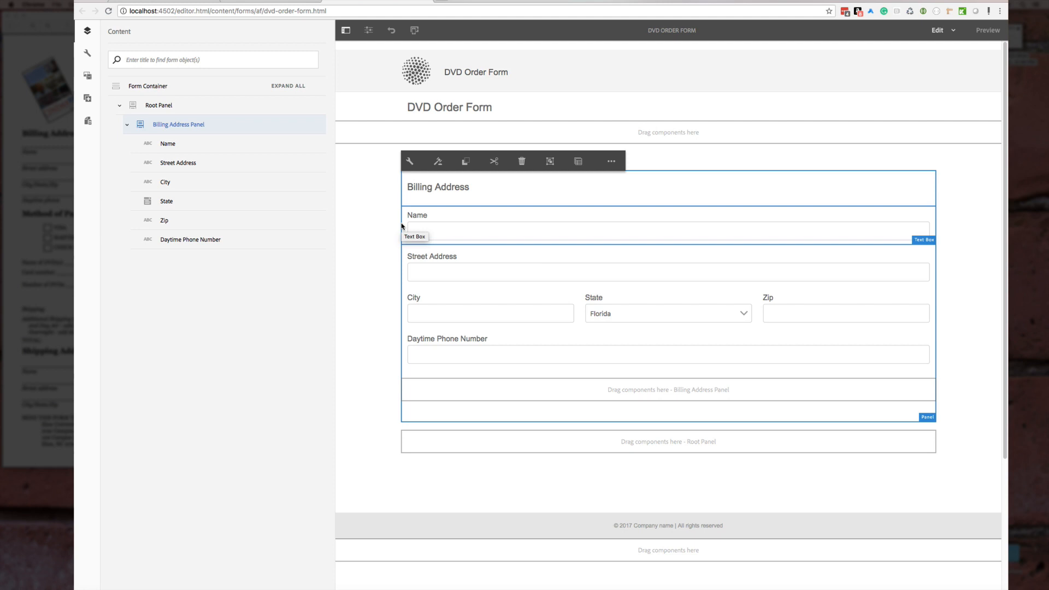
click(611, 162)
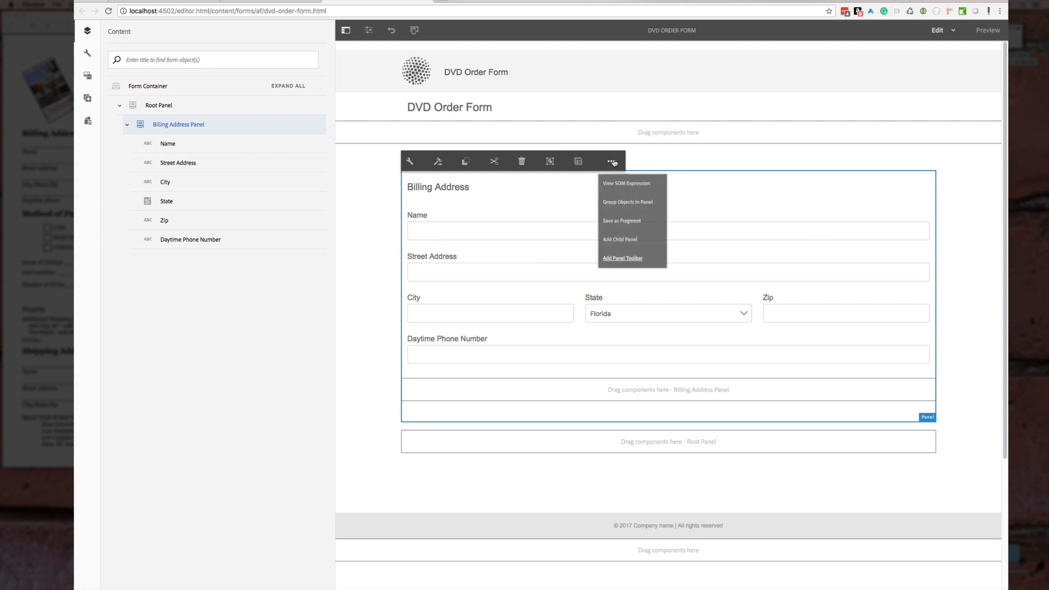
click(631, 222)
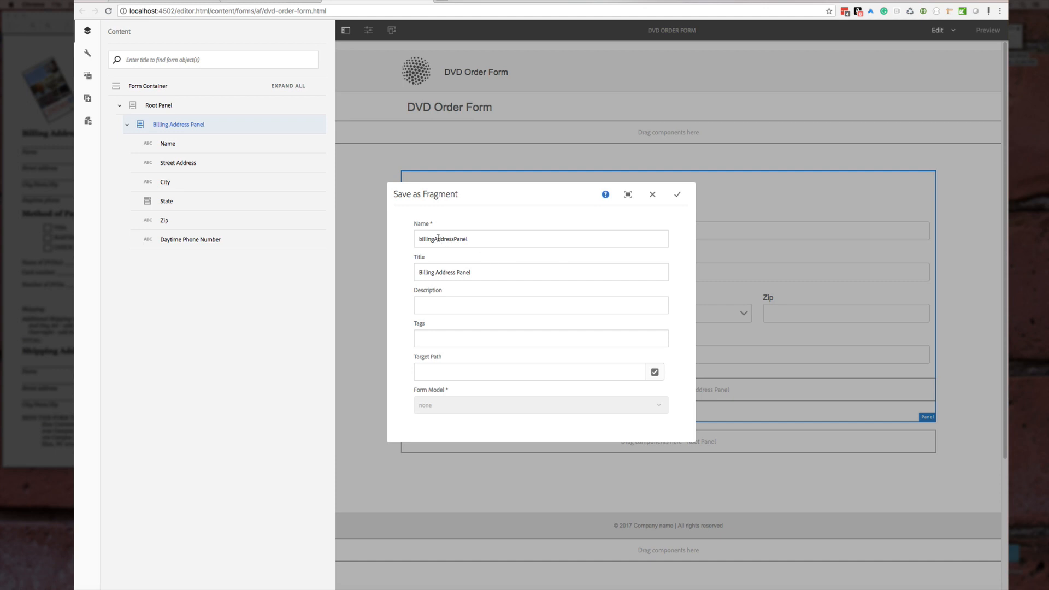
drag(438, 238, 363, 239)
click(419, 239)
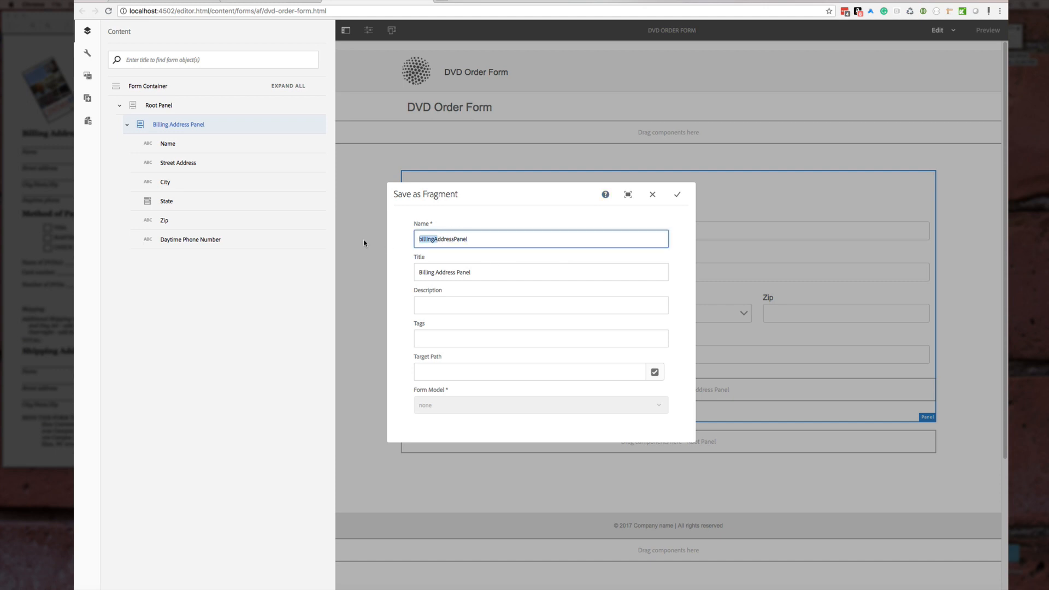
text(a)
click(399, 259)
drag(436, 271, 380, 274)
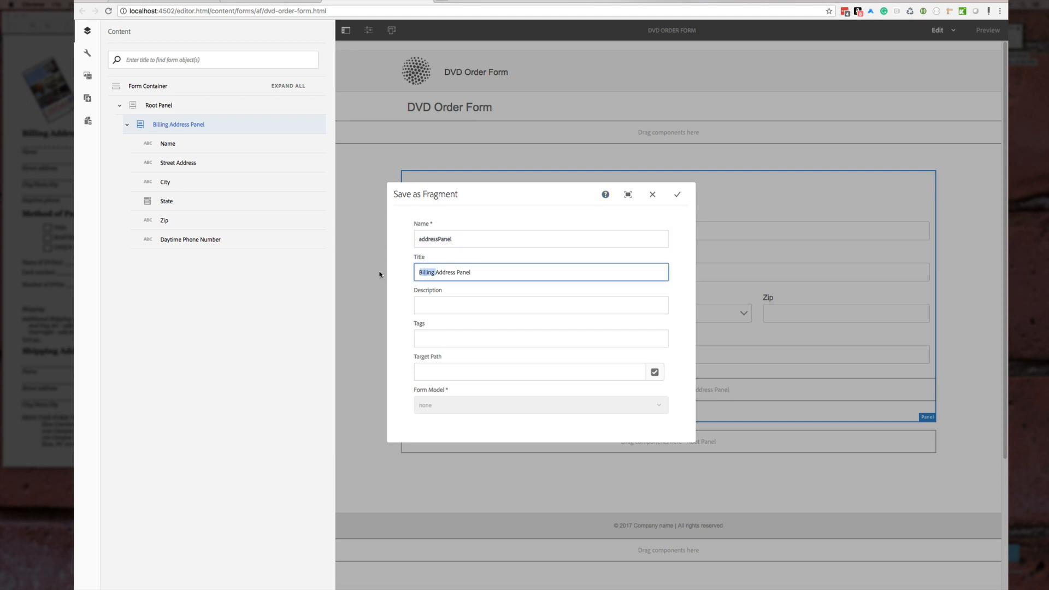
key(BackSpace)
double_click(519, 260)
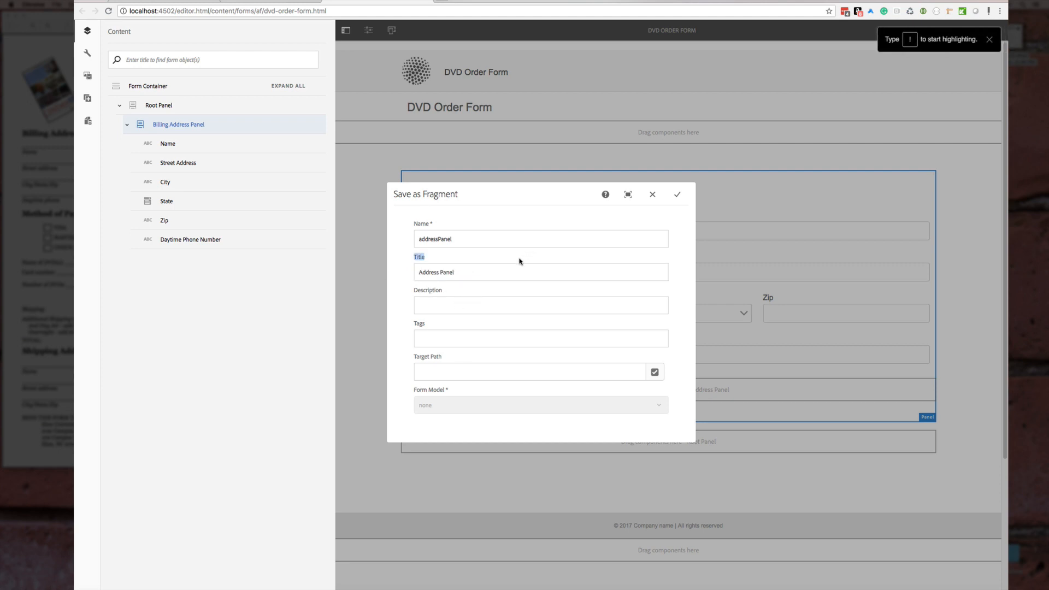
click(678, 196)
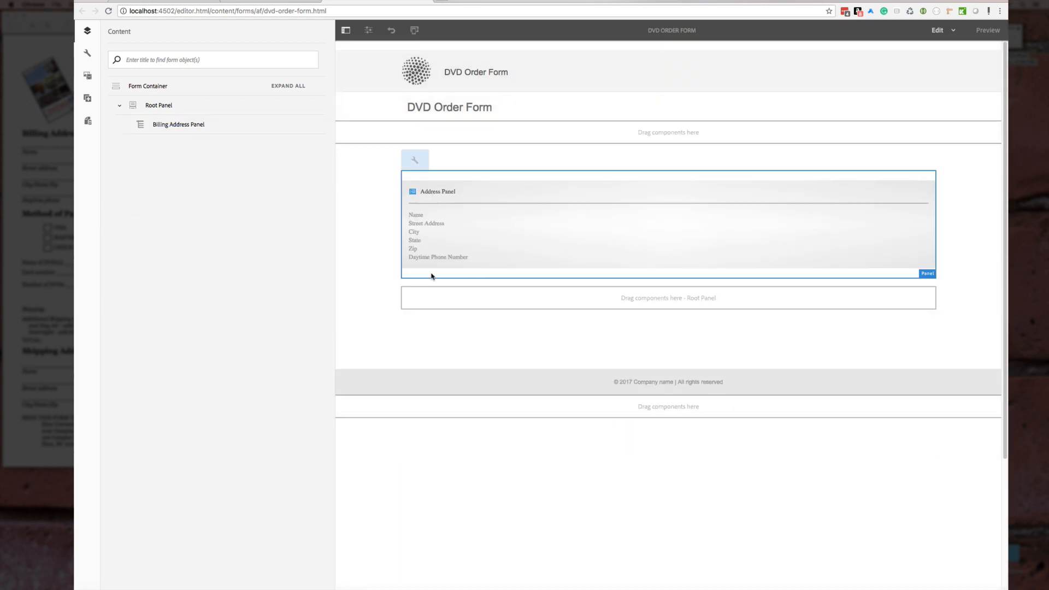
View the Billing Address Panel's properties and open the Address Panel fragment from Forms & Documents for editing
click(514, 222)
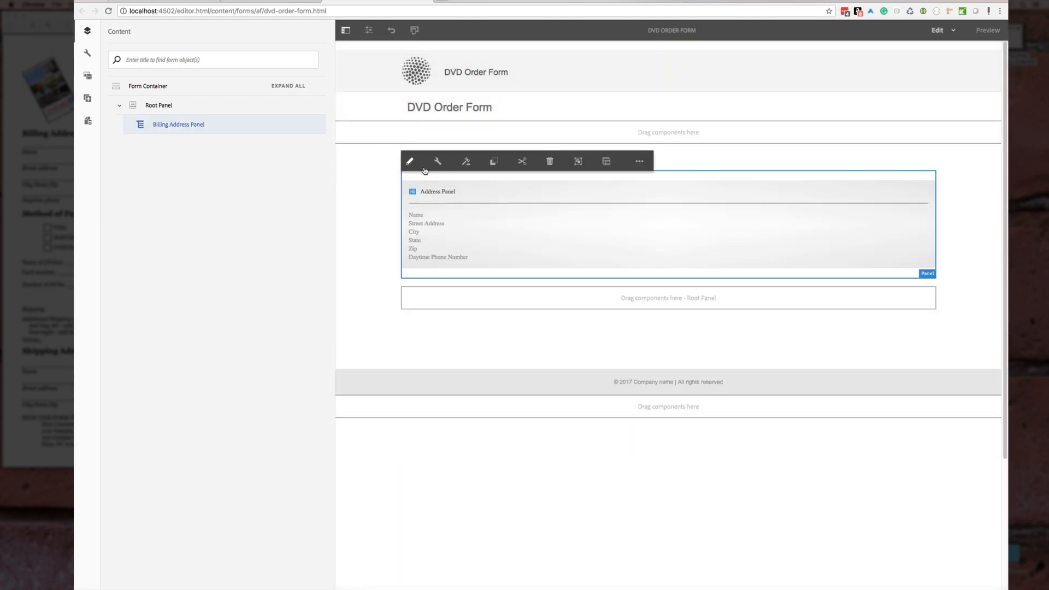
click(432, 165)
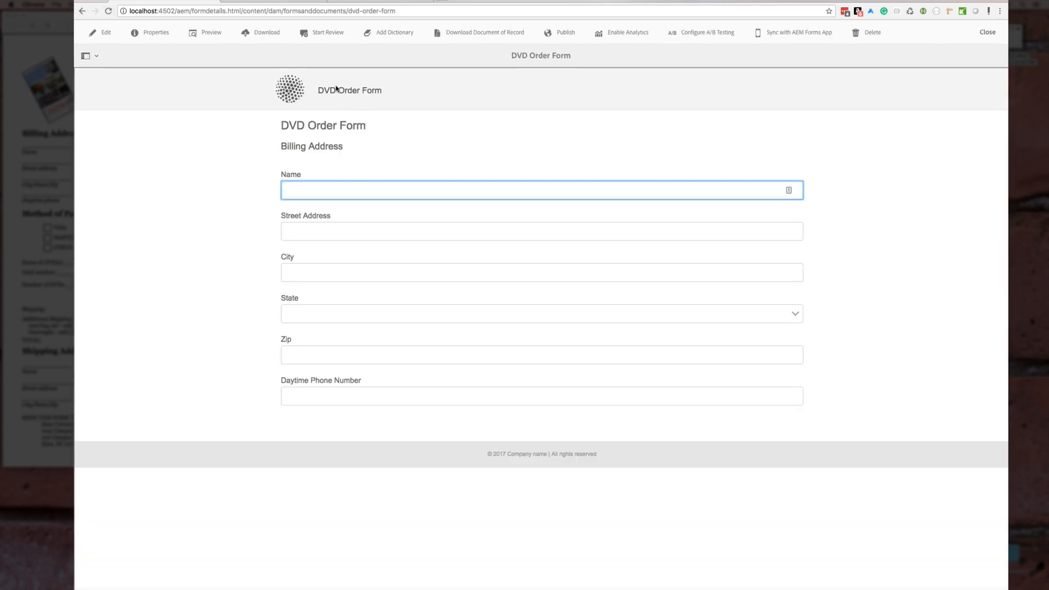
click(986, 32)
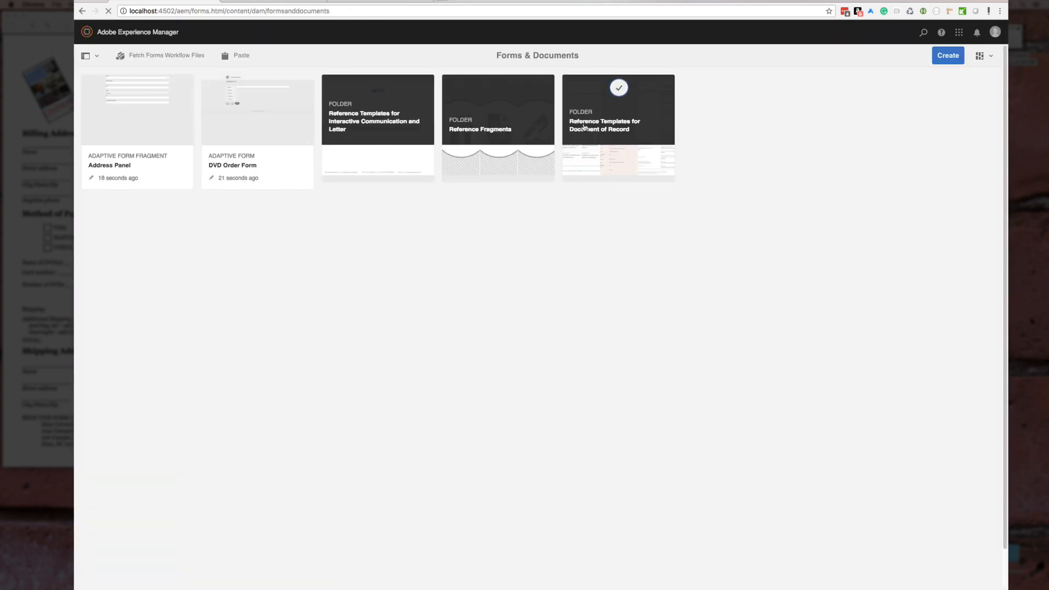
mouse_move(140, 178)
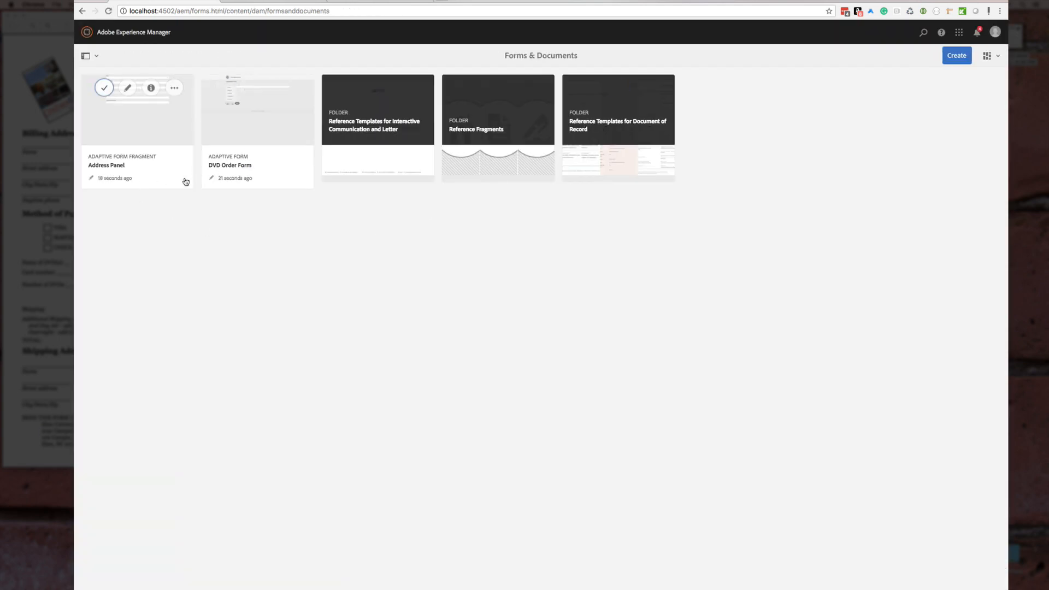
click(155, 134)
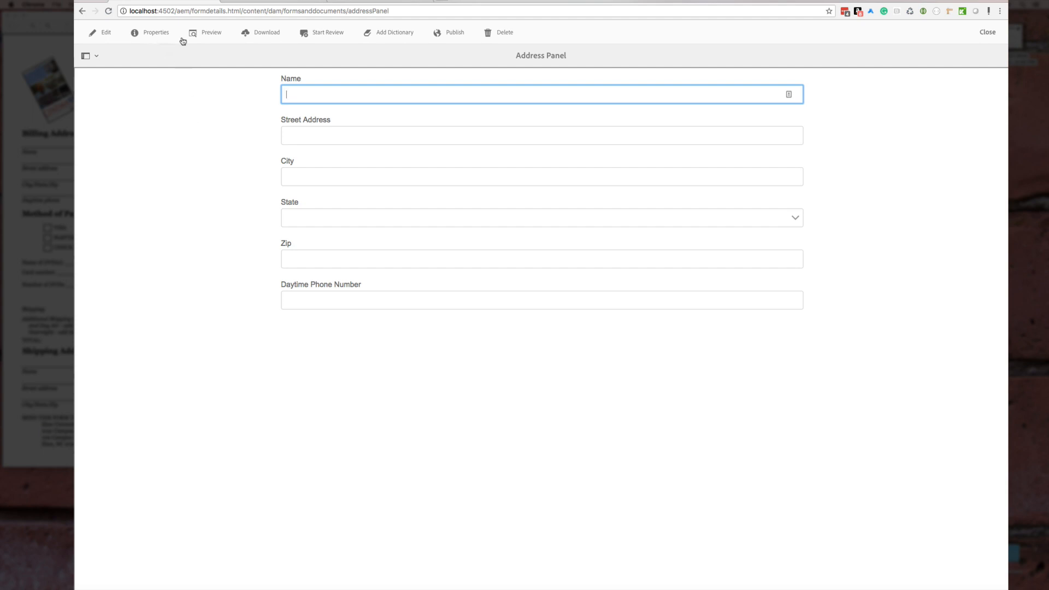
click(105, 34)
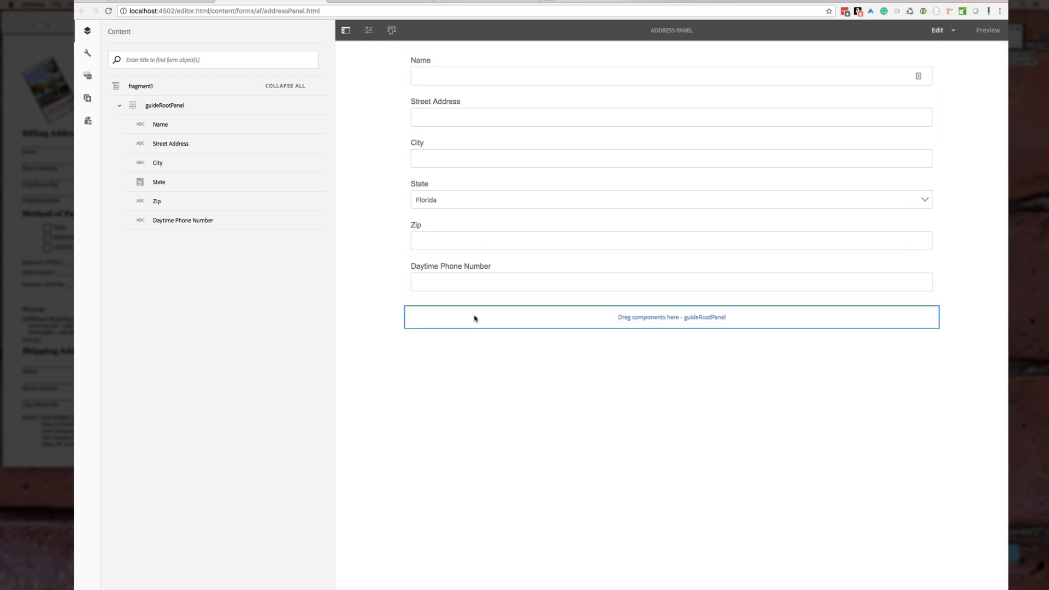
Set the fragment's guideRootPanel to 3 columns and save its properties
click(190, 107)
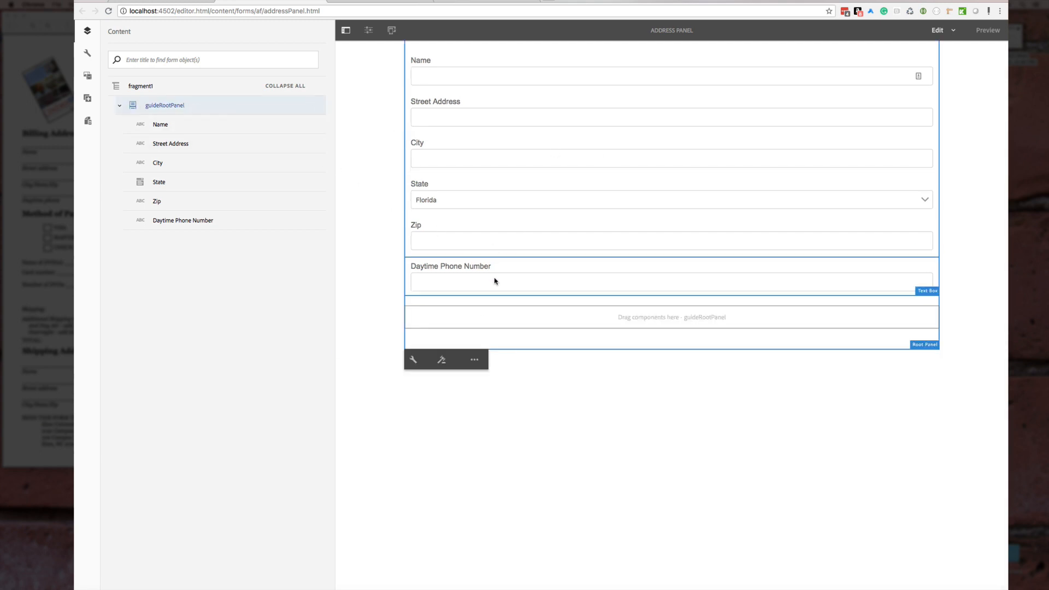
click(413, 361)
click(169, 208)
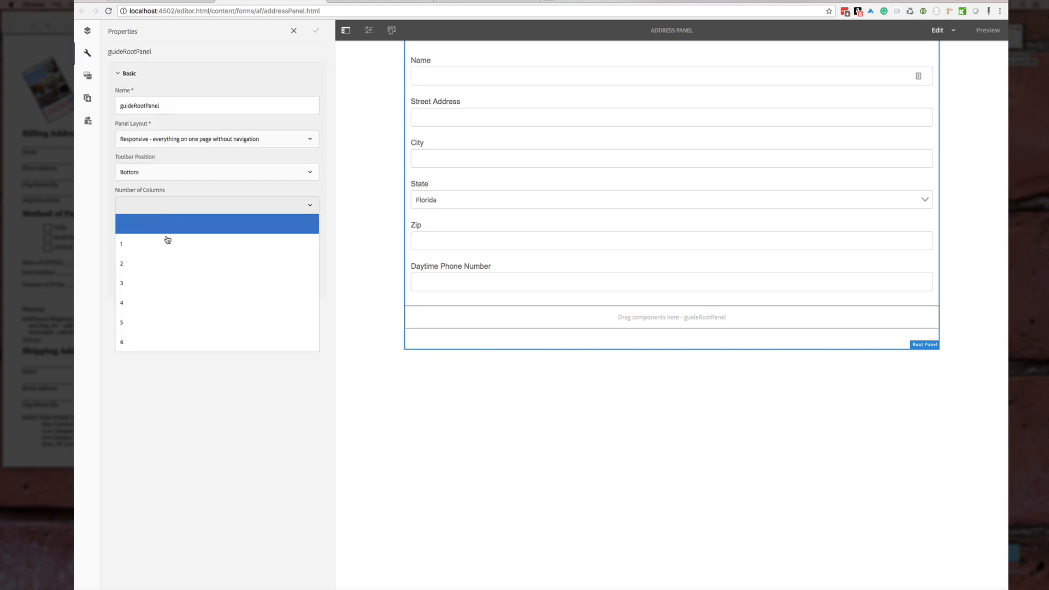
click(165, 289)
click(315, 33)
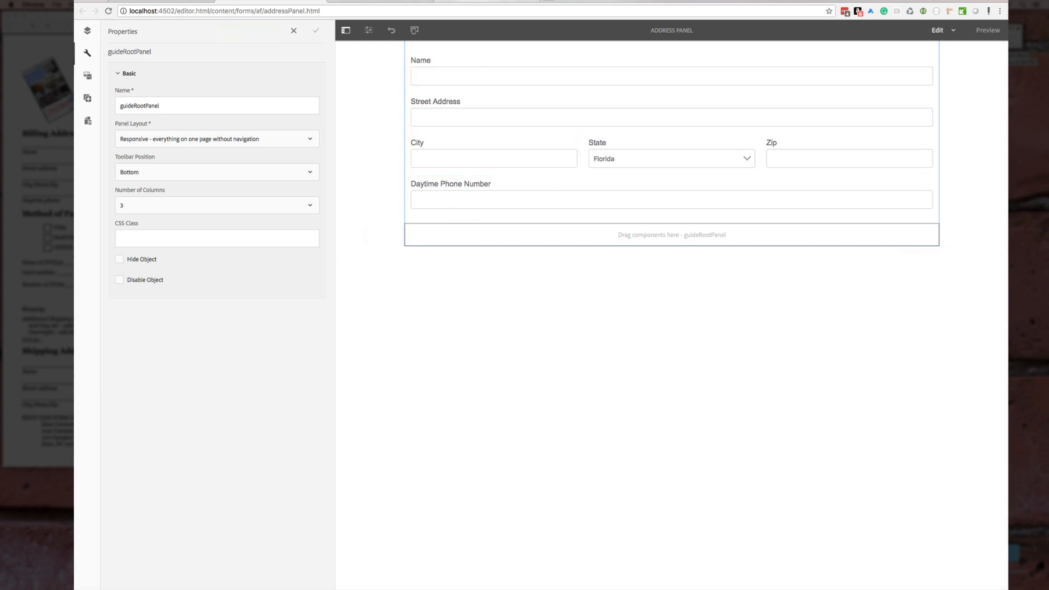
Check the address layout in the reloaded DVD Order Form preview and return to the DVD Order Form editor
click(390, 5)
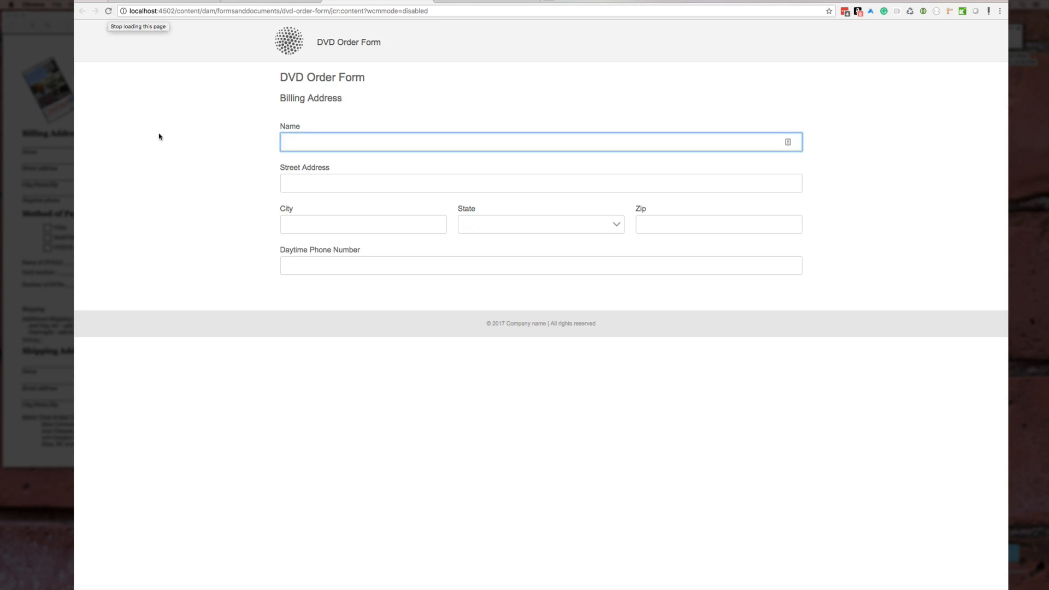
click(207, 121)
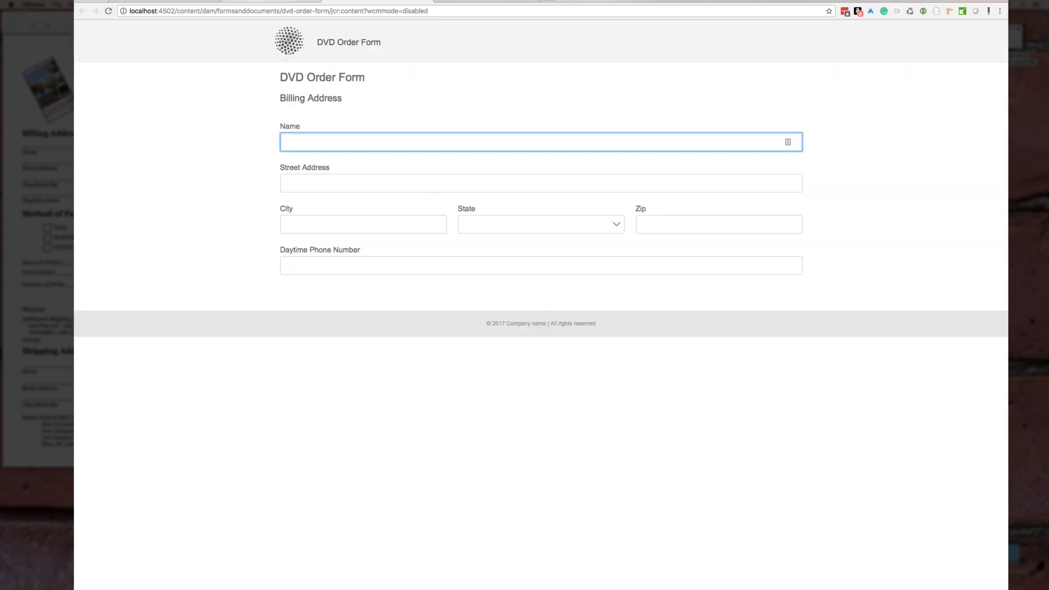
click(262, 1)
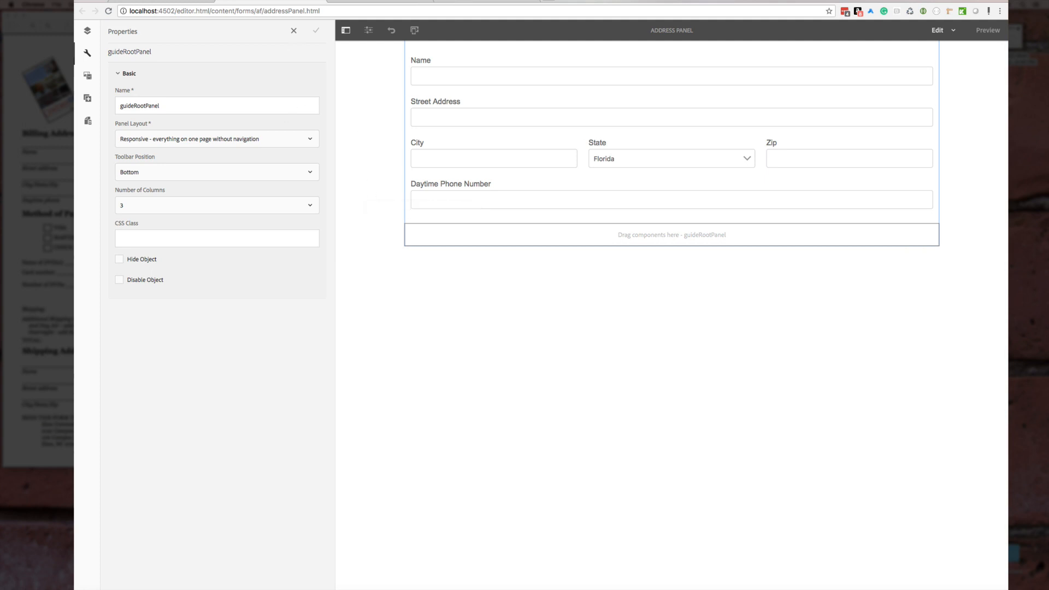
click(318, 0)
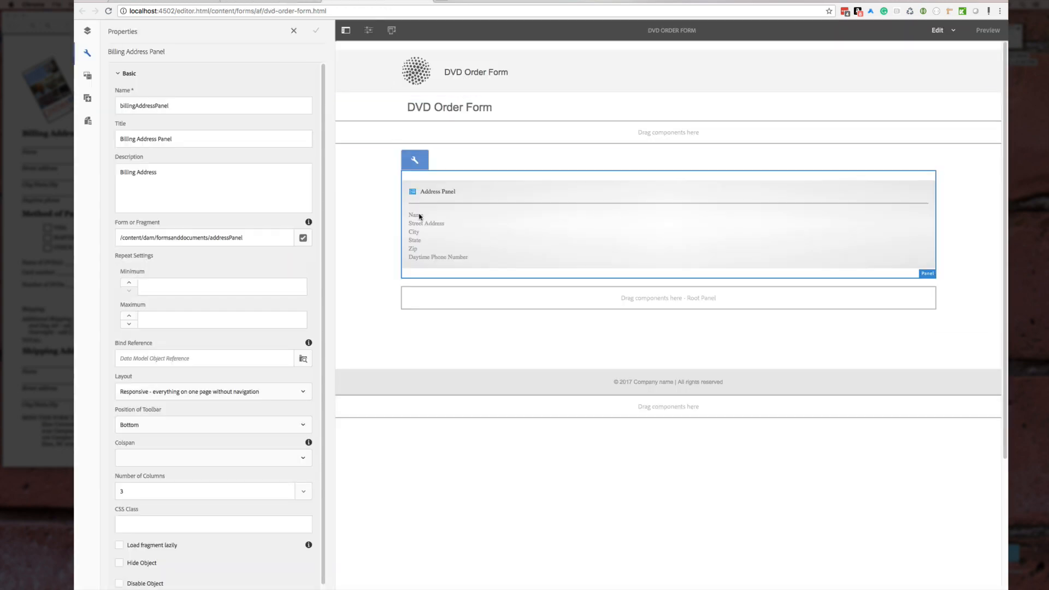
Close the Billing Address Panel's properties and filter the assets to Adaptive Form Fragments to browse the available fragments
click(293, 30)
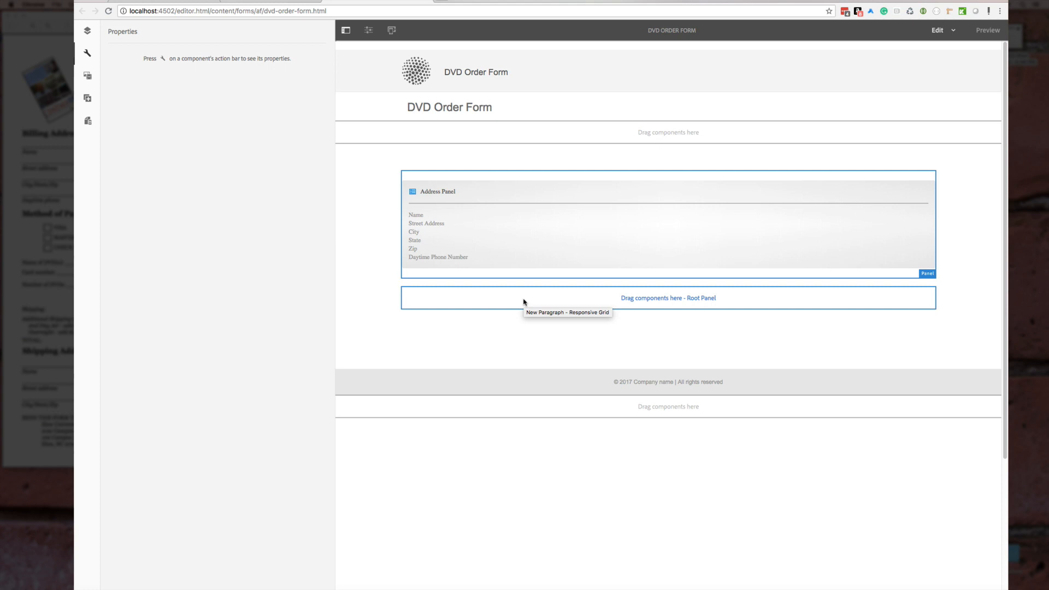
click(88, 100)
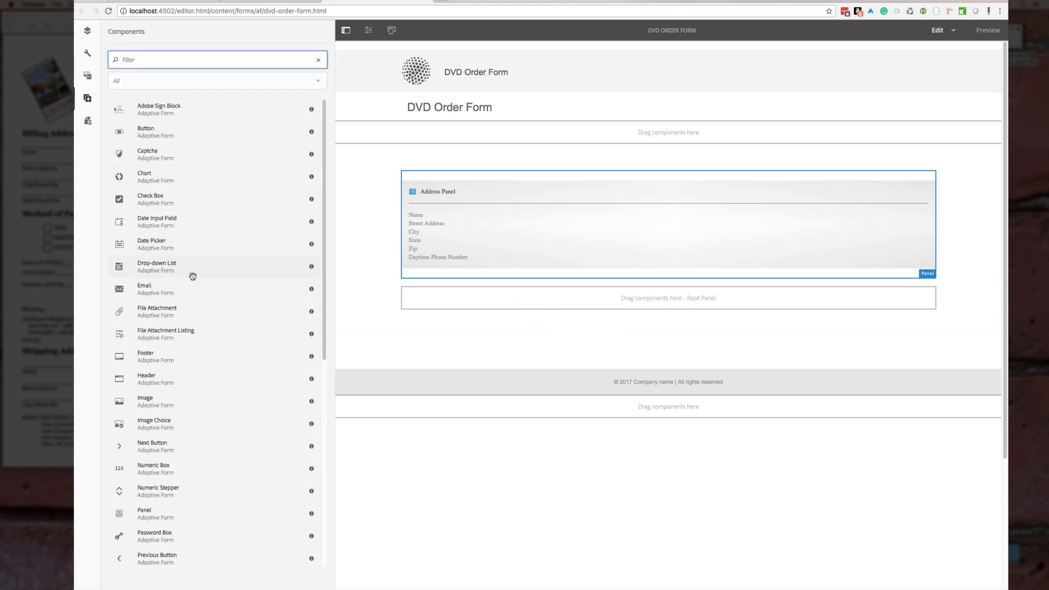
click(88, 77)
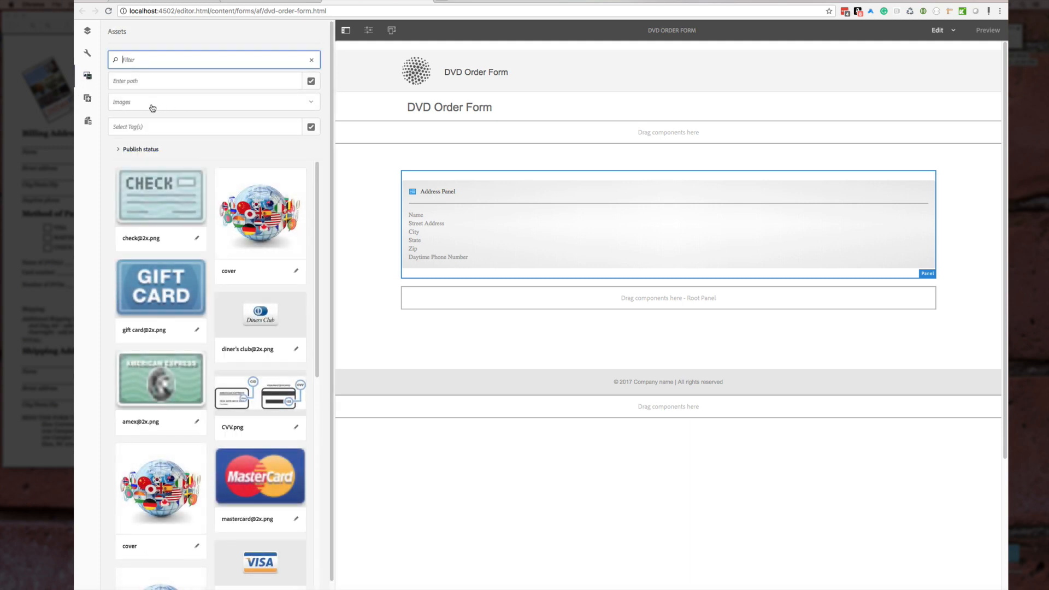
click(188, 108)
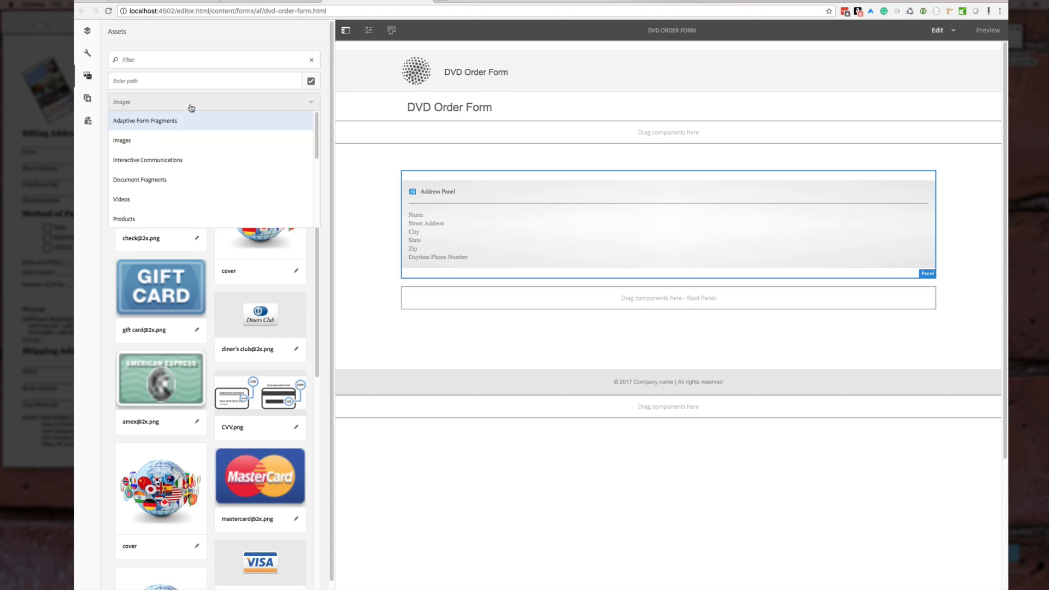
click(145, 122)
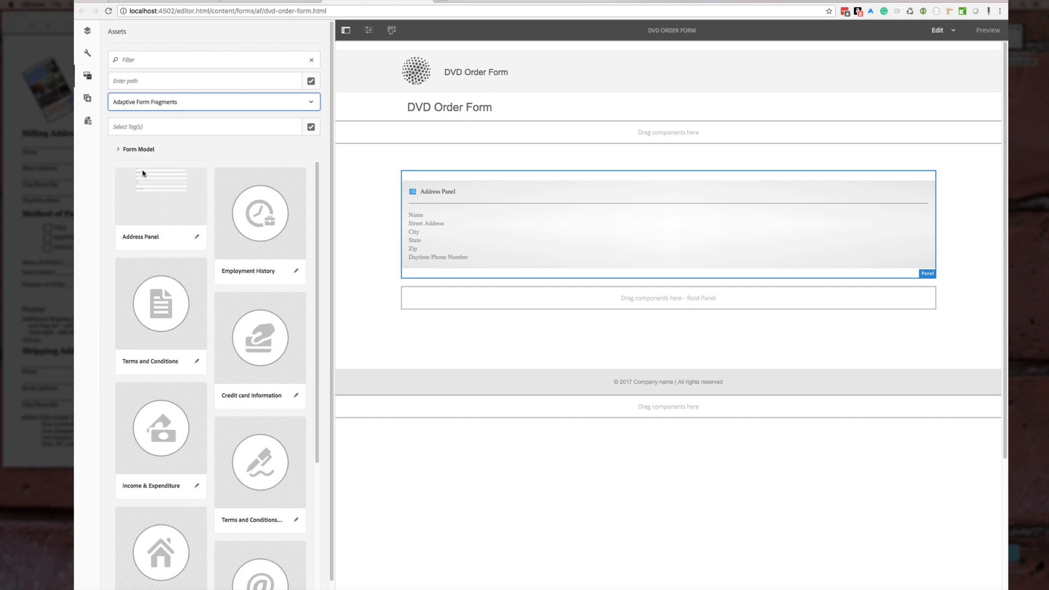
scroll(211, 257, down, 3)
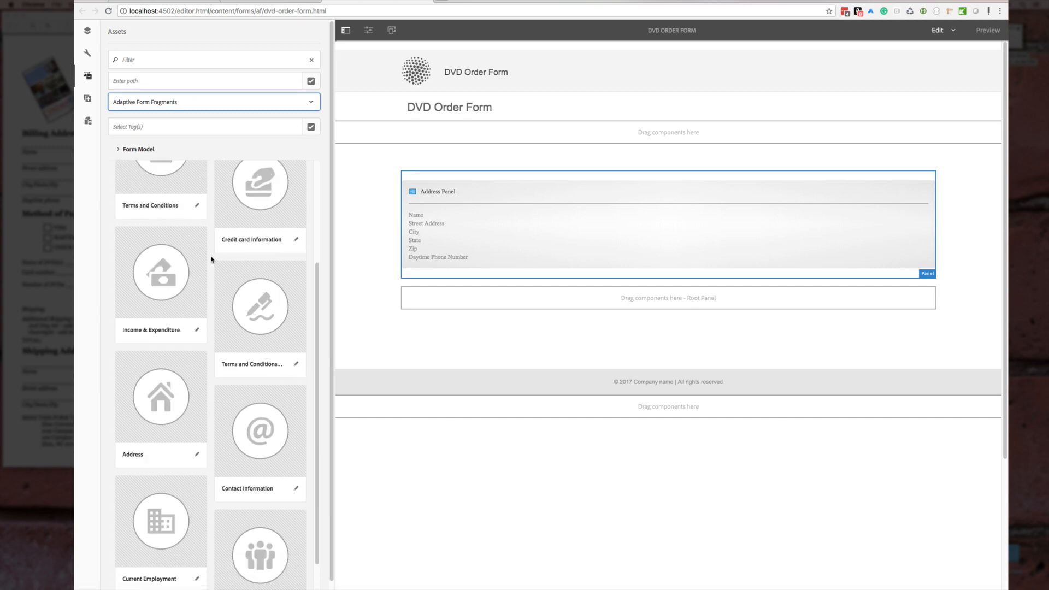
Browse the available form fragments and add a second Address Panel fragment below the existing one in the root panel
scroll(211, 243, down, 2)
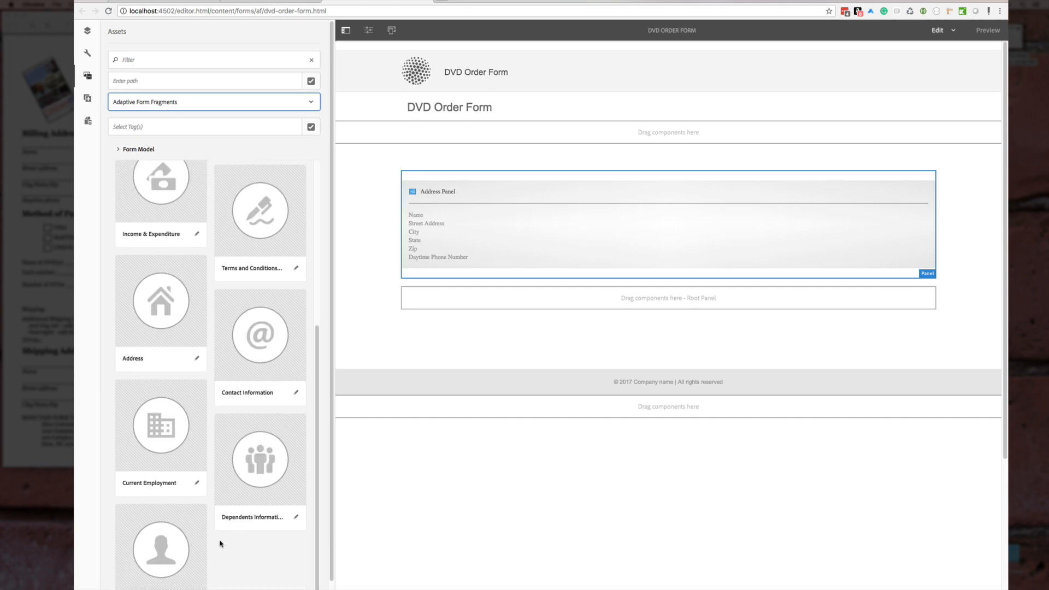
scroll(217, 495, up, 5)
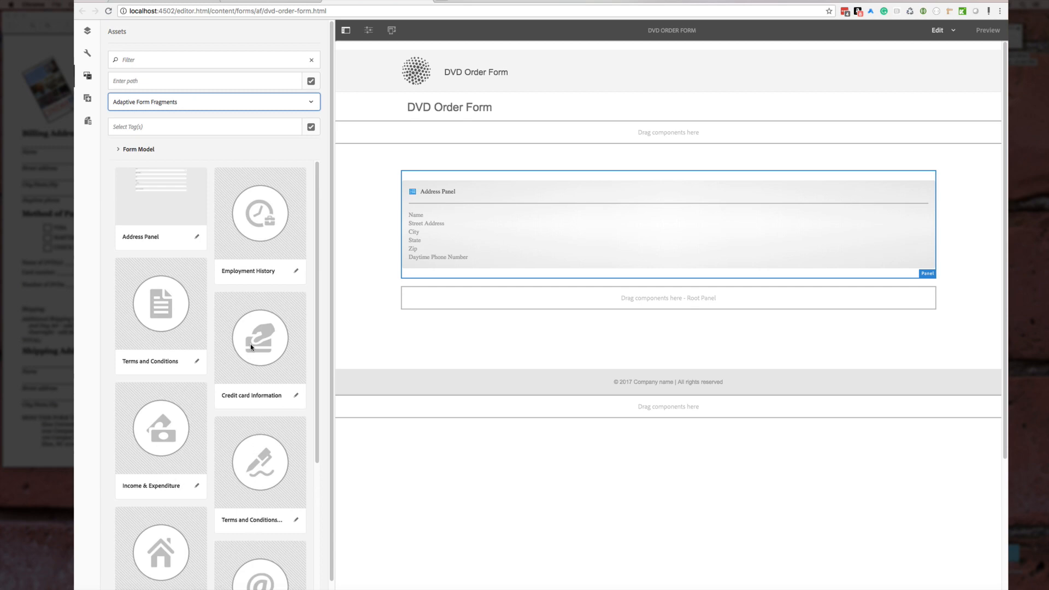
scroll(227, 344, down, 5)
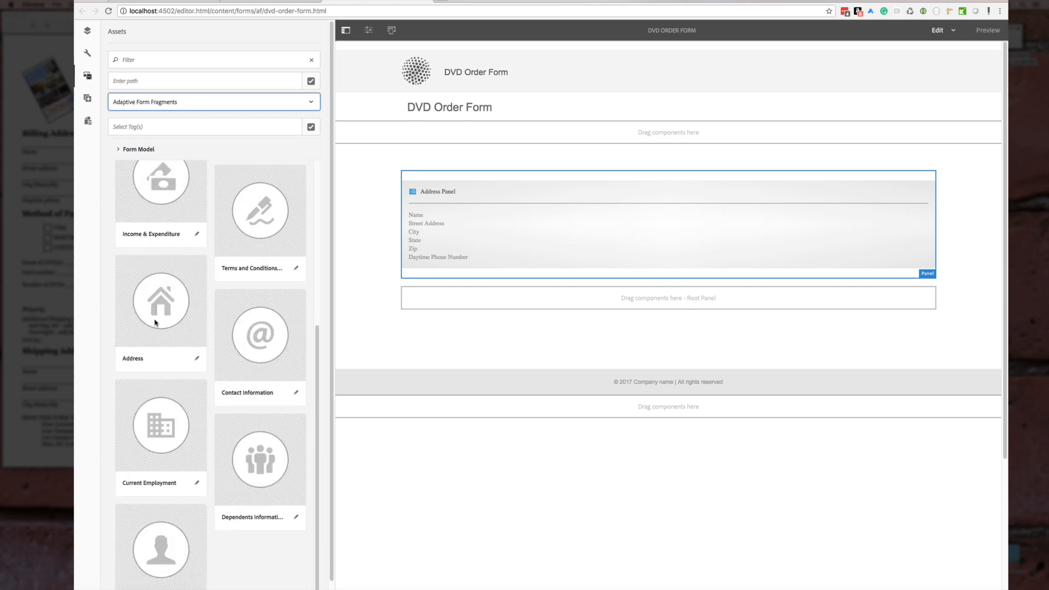
scroll(155, 322, up, 5)
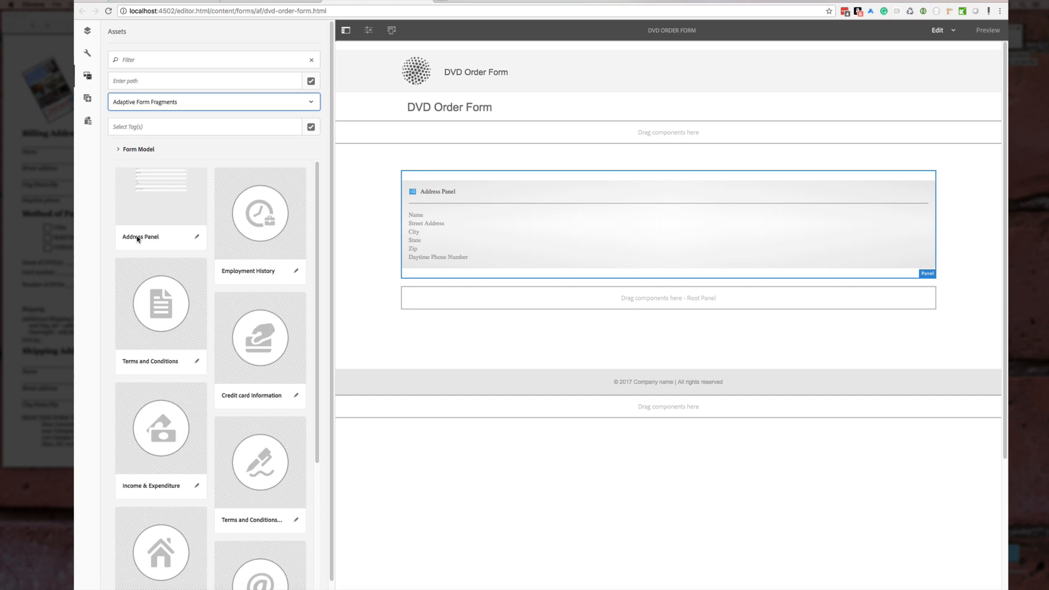
drag(138, 239, 496, 310)
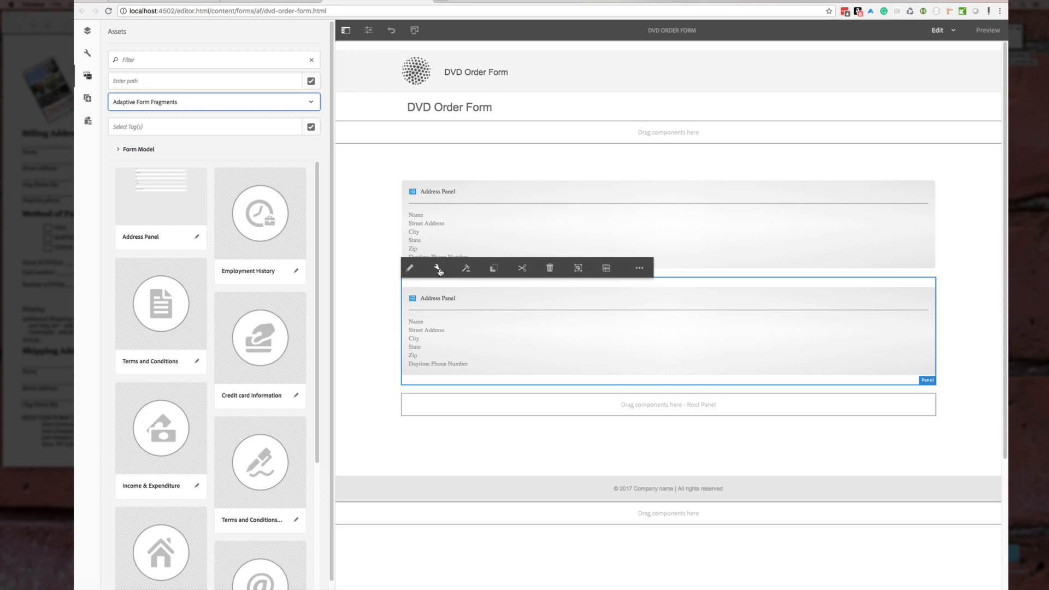
Set the title of the newly added address fragment panel to "Shipping Address Panel"
click(439, 270)
click(132, 139)
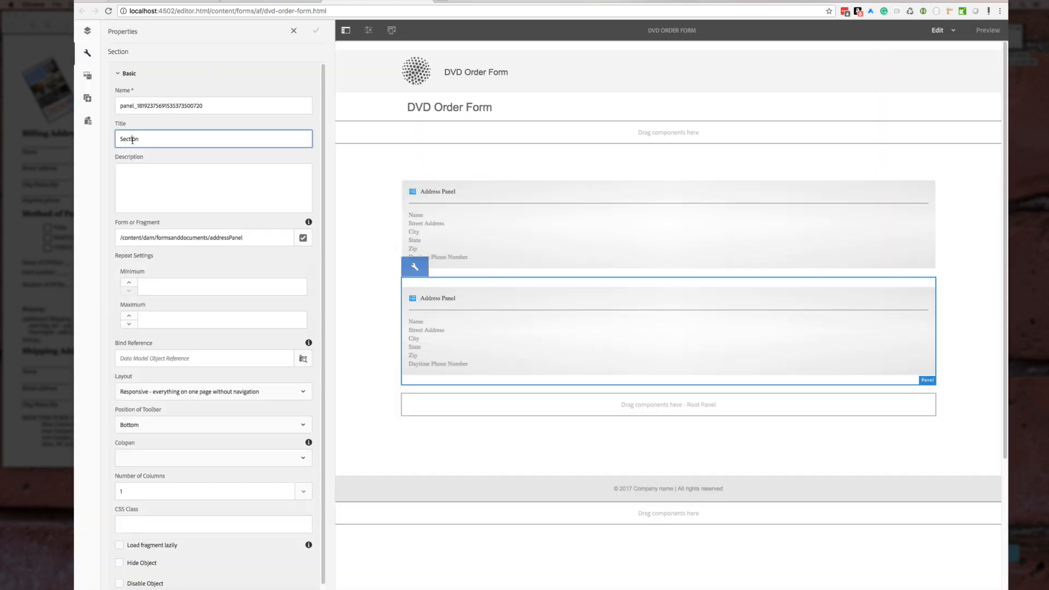
double_click(132, 140)
text(S)
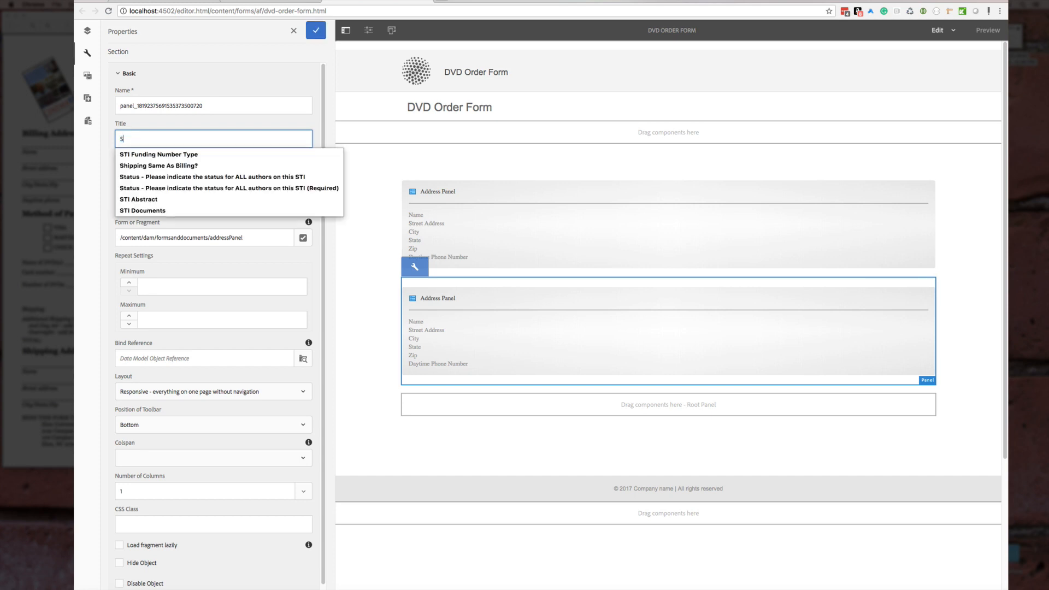
text(h)
key(Down)
key(Down)
key(Down)
key(Down)
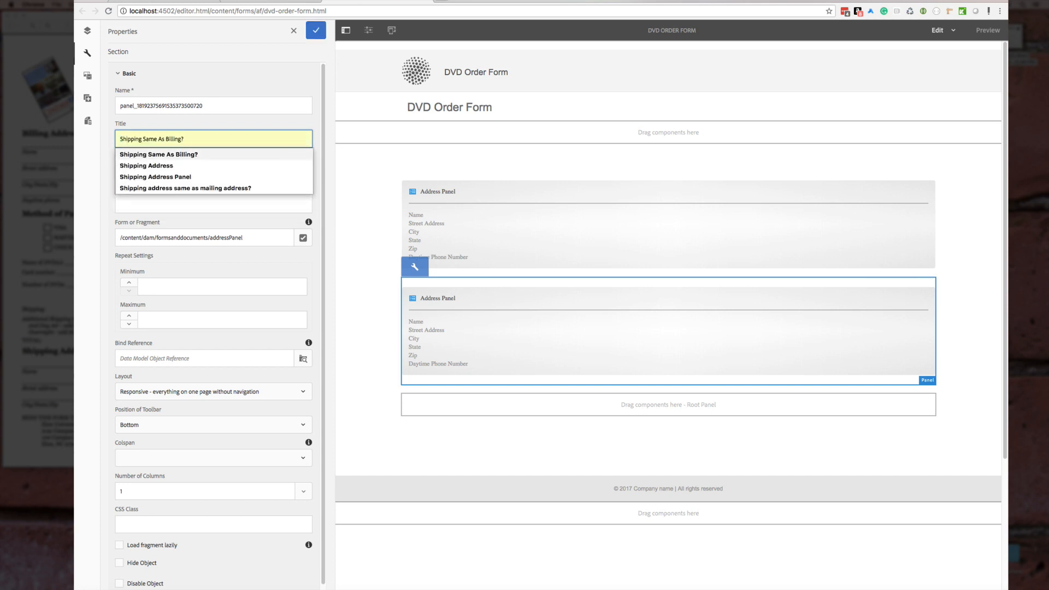
key(Up)
key(Return)
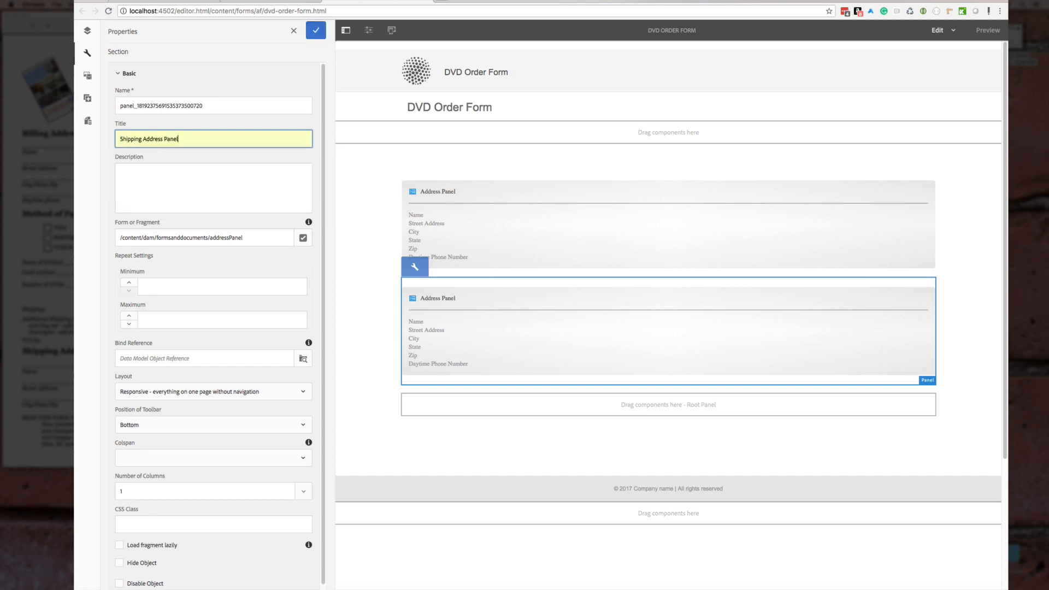
Name the panel shippingAddressPanel, enter "Shipping Address" as its description, and save its properties
double_click(189, 105)
text(sh)
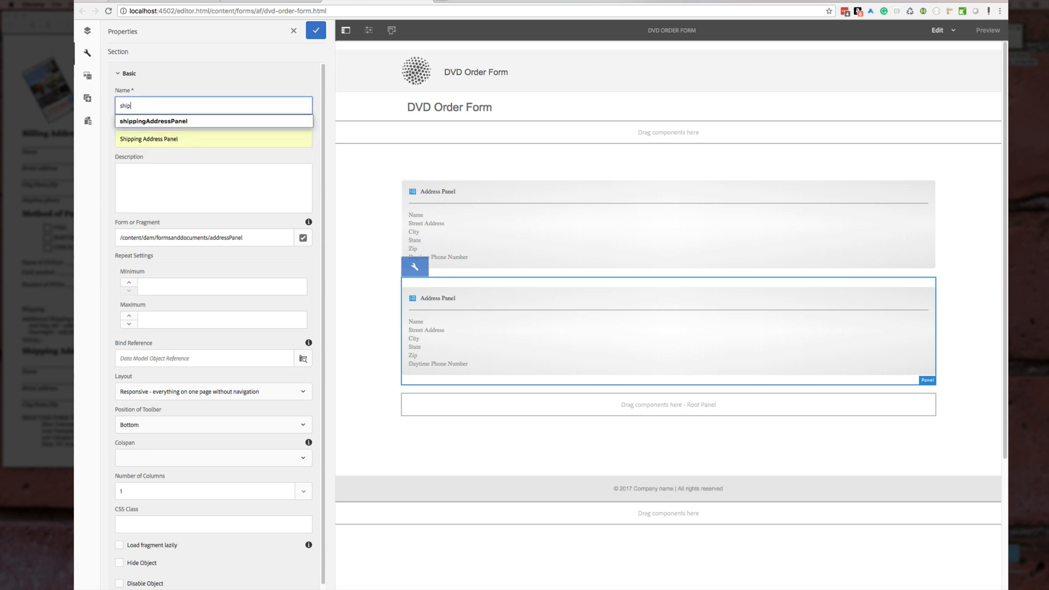
text(ip)
key(Down)
key(Return)
click(203, 203)
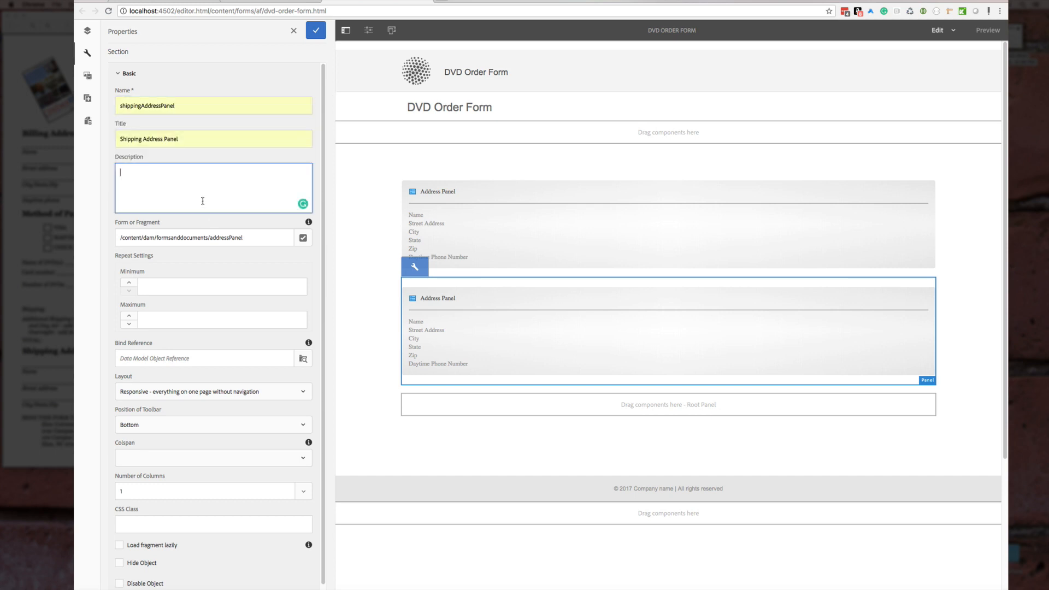
text(Shipping Address)
click(315, 30)
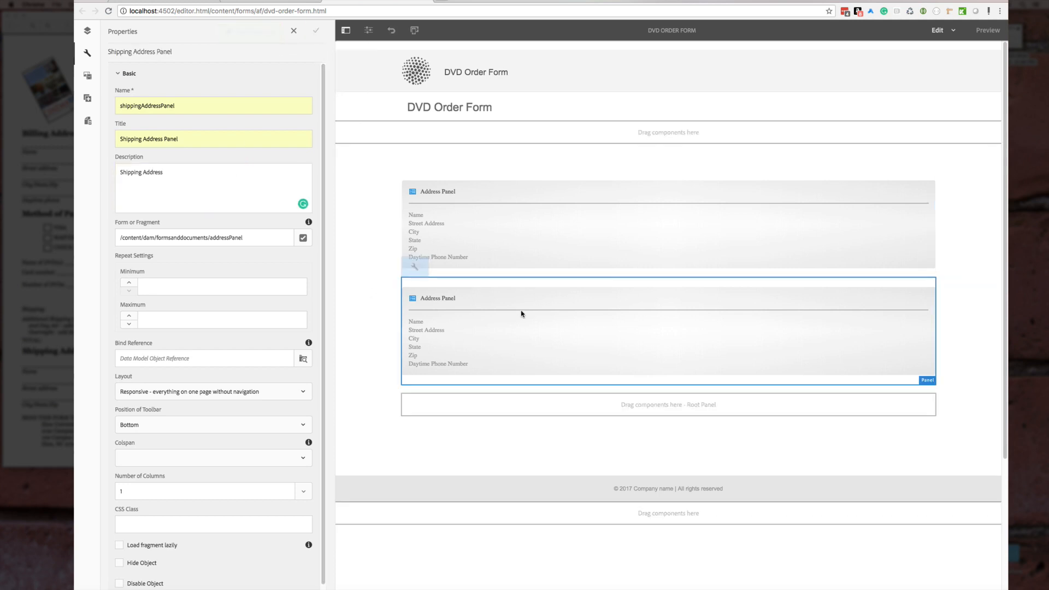
Check the Shipping Address section in the DVD Order Form preview and return to the form editor
click(268, 2)
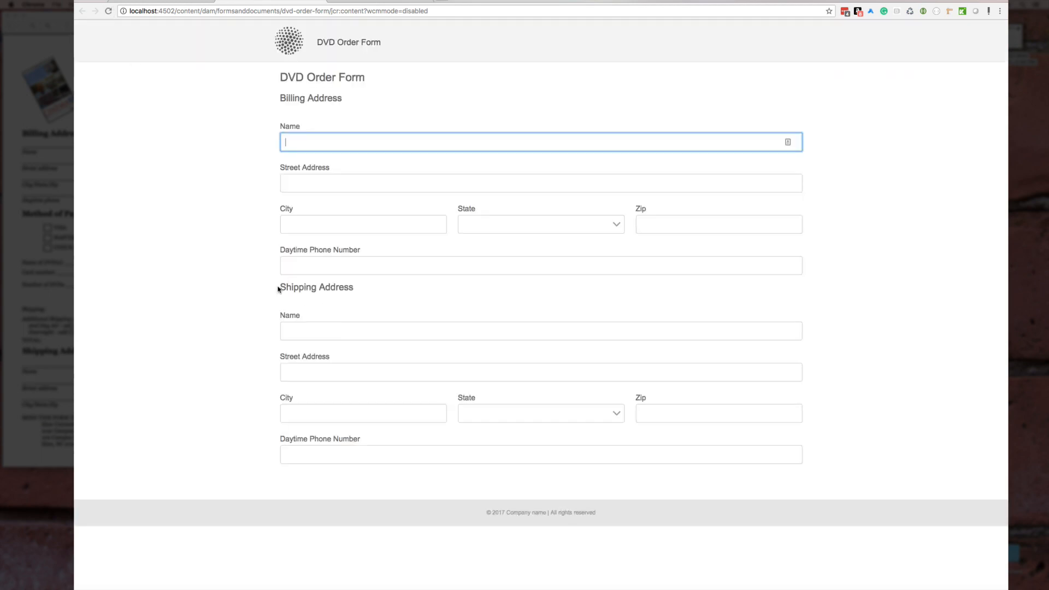
drag(278, 289, 375, 293)
click(352, 309)
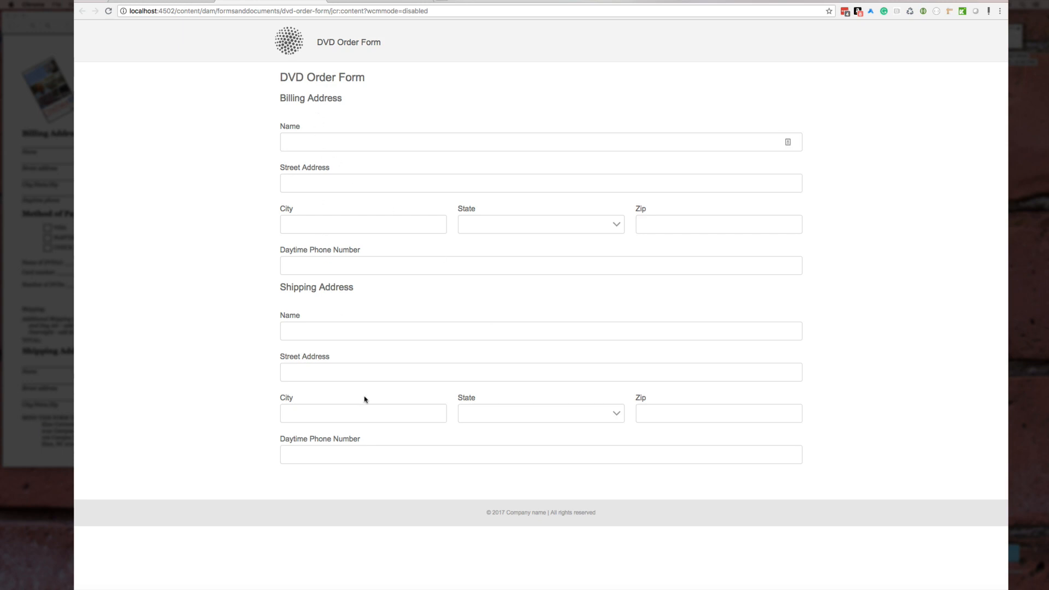
click(545, 418)
click(539, 399)
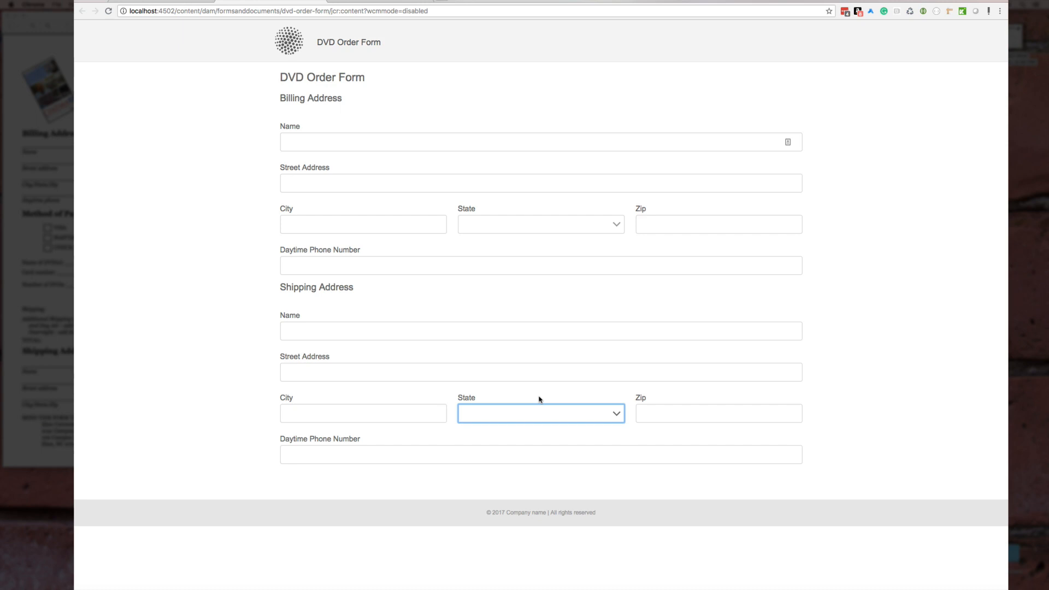
click(361, 1)
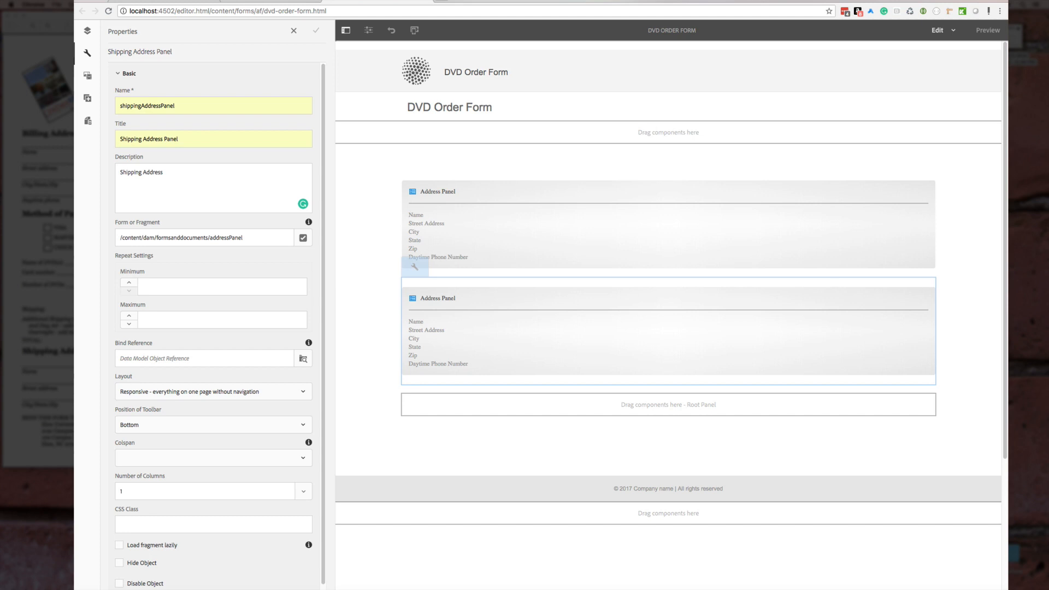
click(279, 1)
click(380, 3)
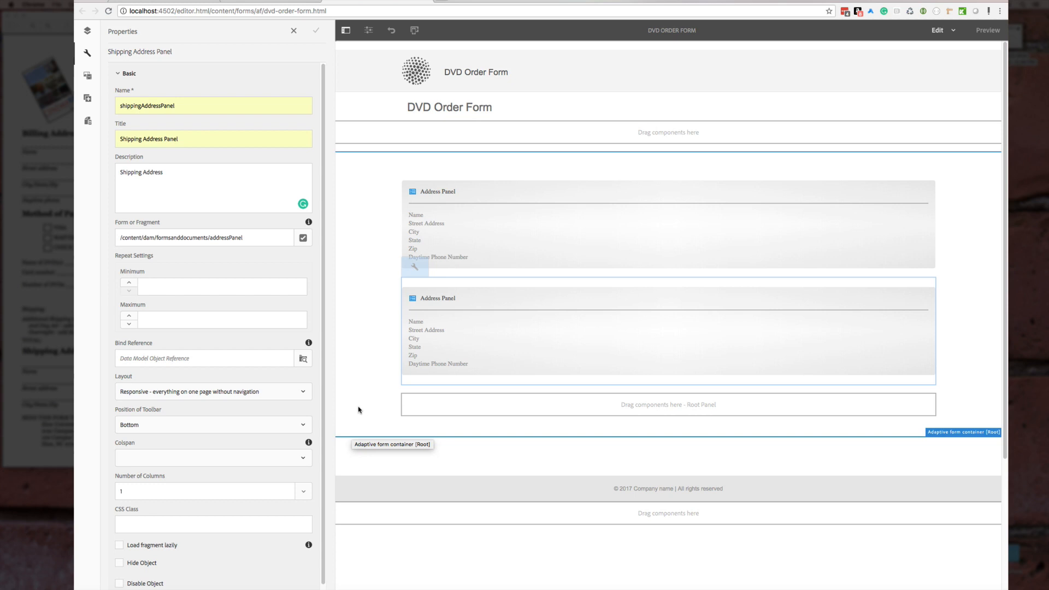
Close the panel's properties and add a Check Box component below the second Address Panel
click(293, 31)
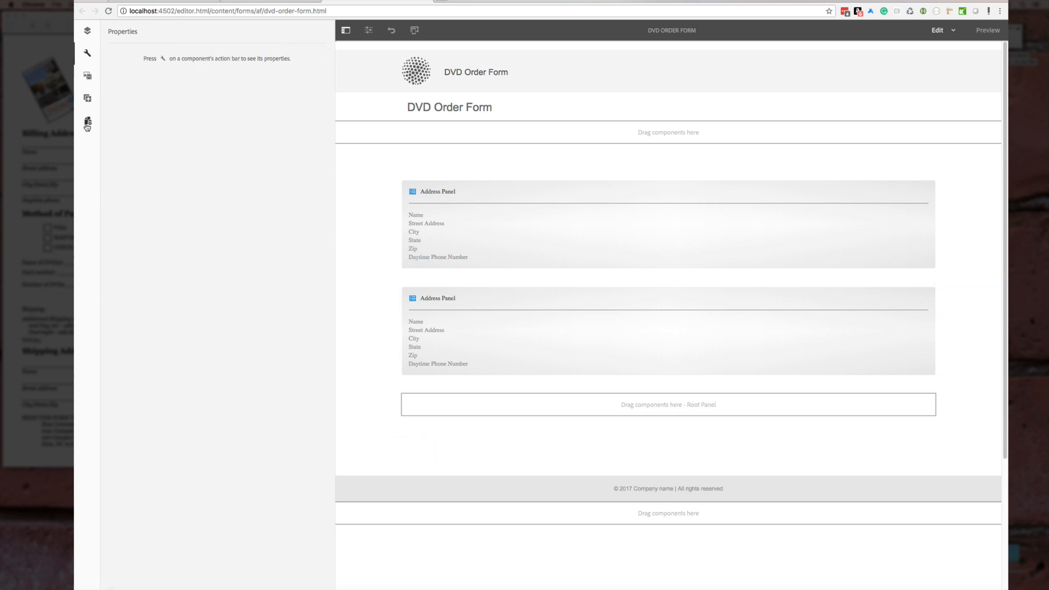
click(87, 98)
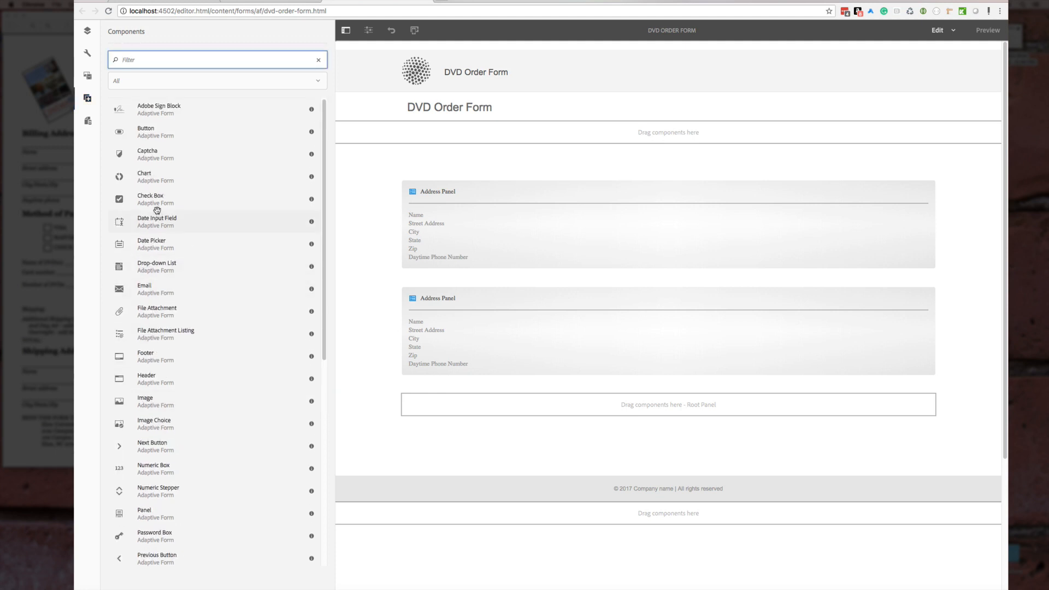
mouse_move(153, 199)
mouse_down()
mouse_move(253, 250)
mouse_move(481, 405)
mouse_move(182, 199)
mouse_move(391, 346)
mouse_move(572, 411)
mouse_up()
click(566, 416)
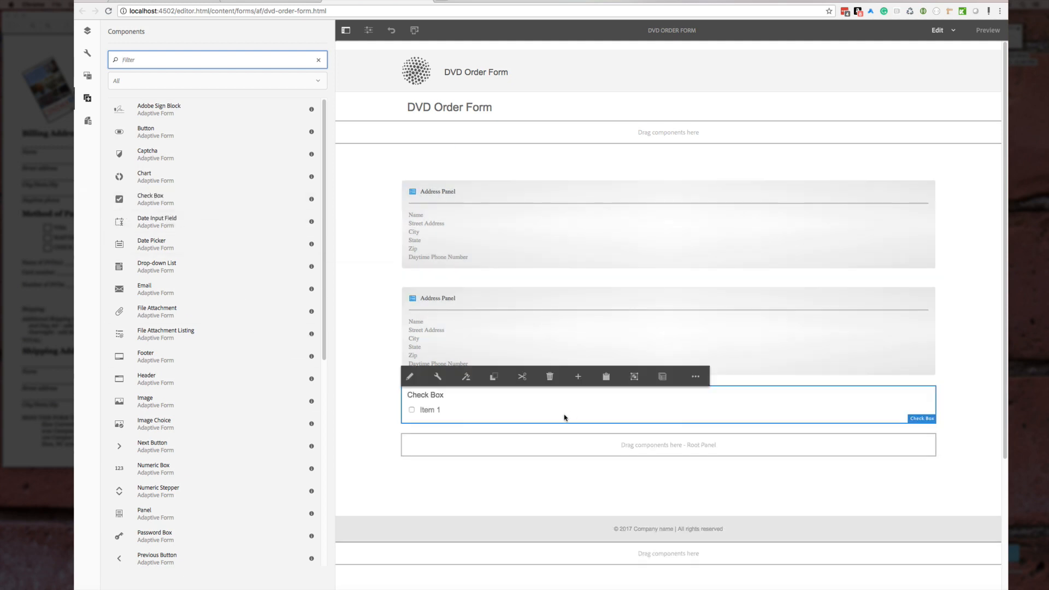
Hide the check box's title, set its item to "0=Shipping Same As Billing?", and save its properties
click(439, 377)
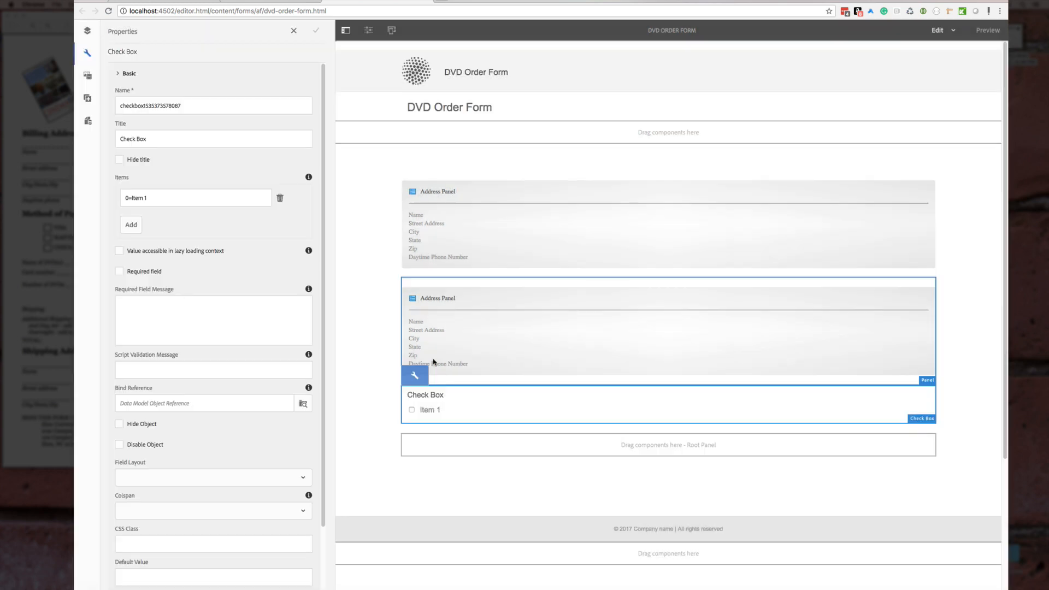
click(119, 160)
drag(131, 197, 195, 199)
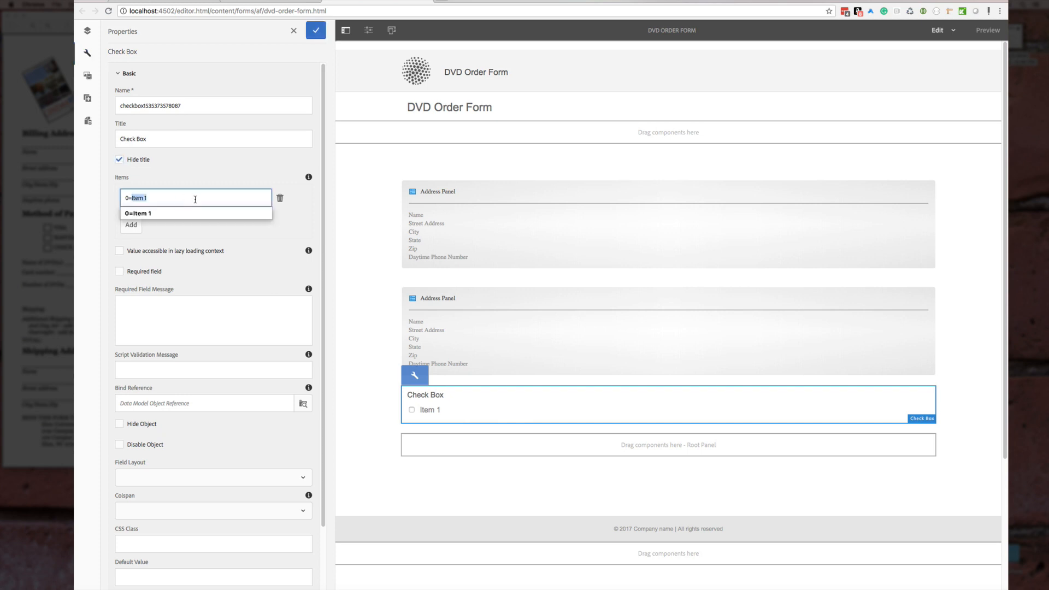
text(Sh)
key(Down)
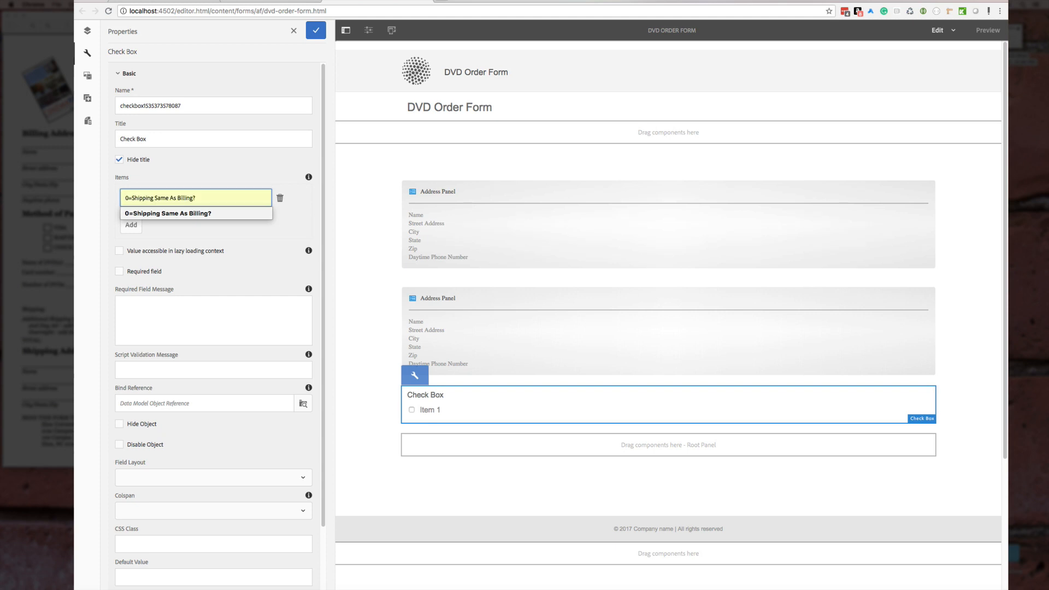
click(206, 231)
click(160, 197)
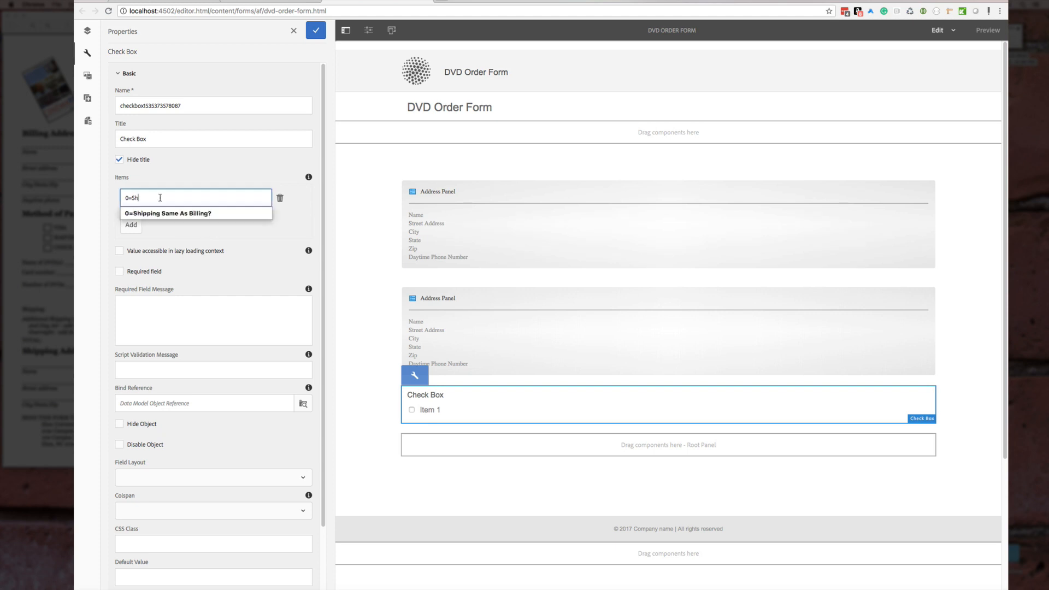
key(Down)
key(Return)
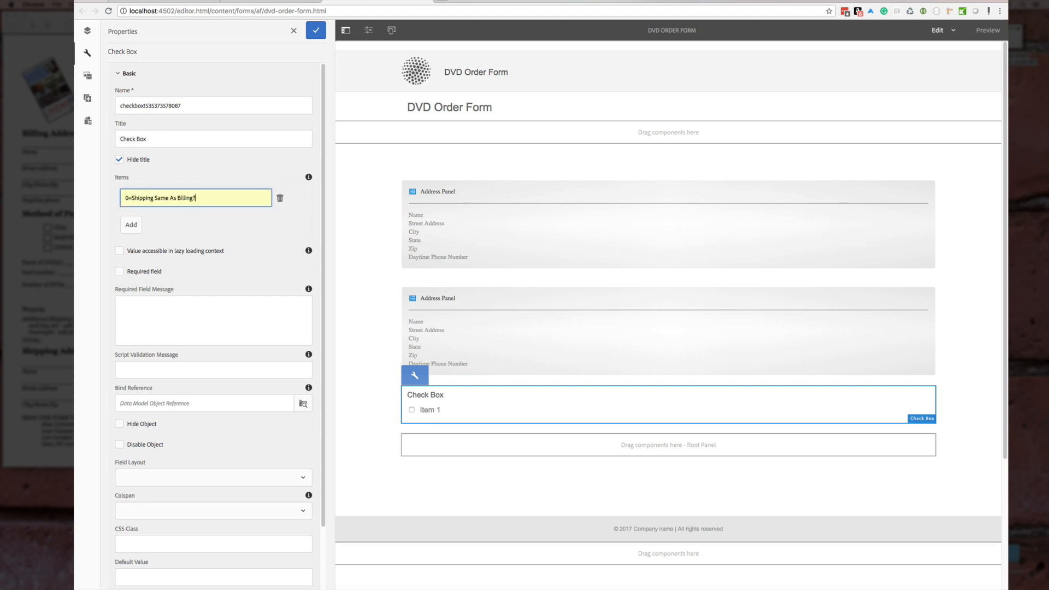
click(315, 31)
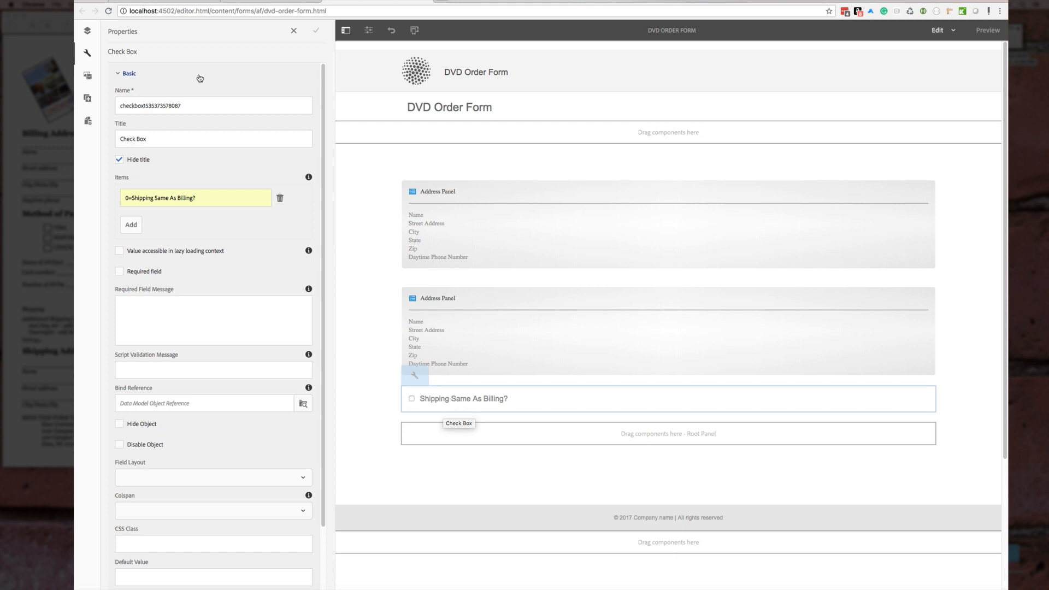
Move the Check Box between the Billing Address Panel and the Shipping Address Panel in the form's content tree
click(86, 31)
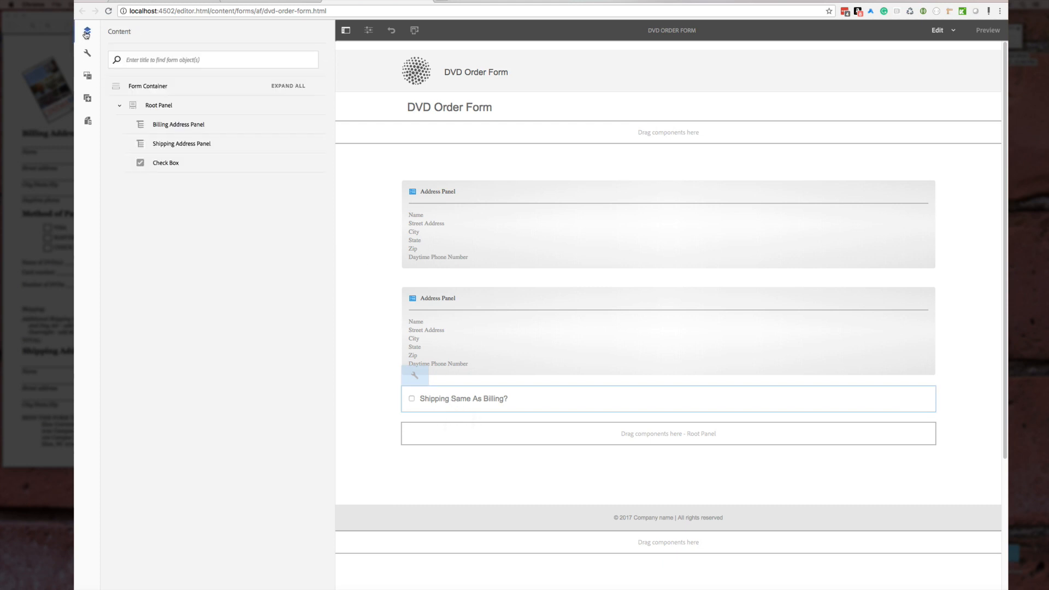
click(200, 165)
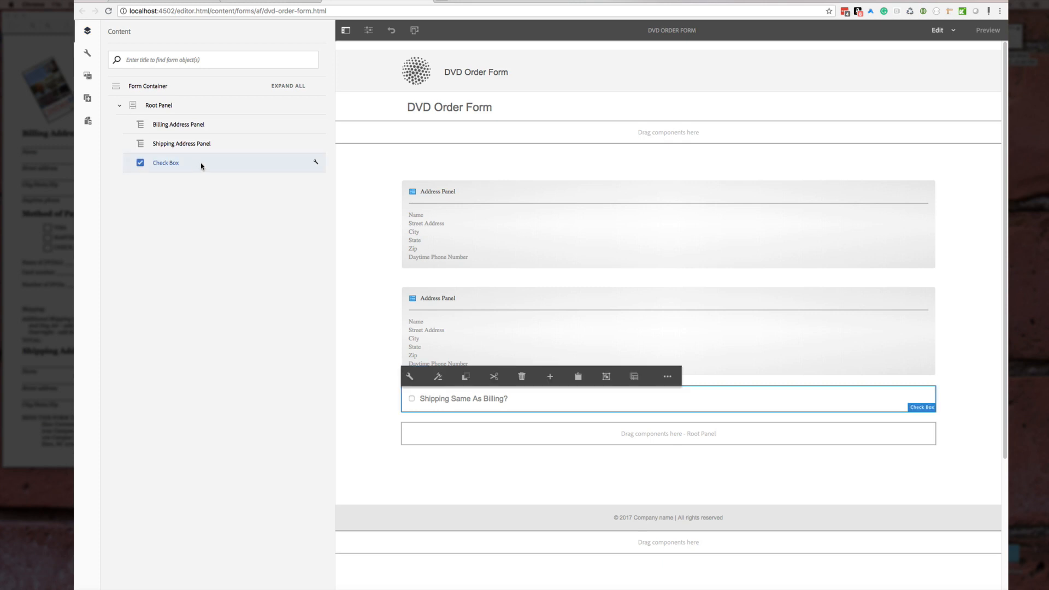
drag(200, 166, 204, 136)
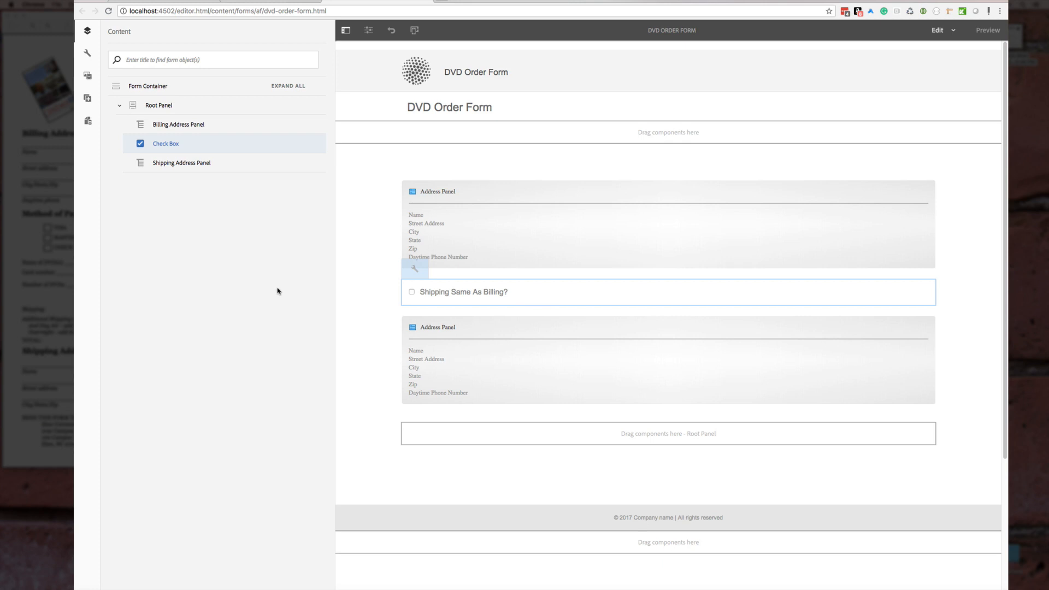
click(367, 321)
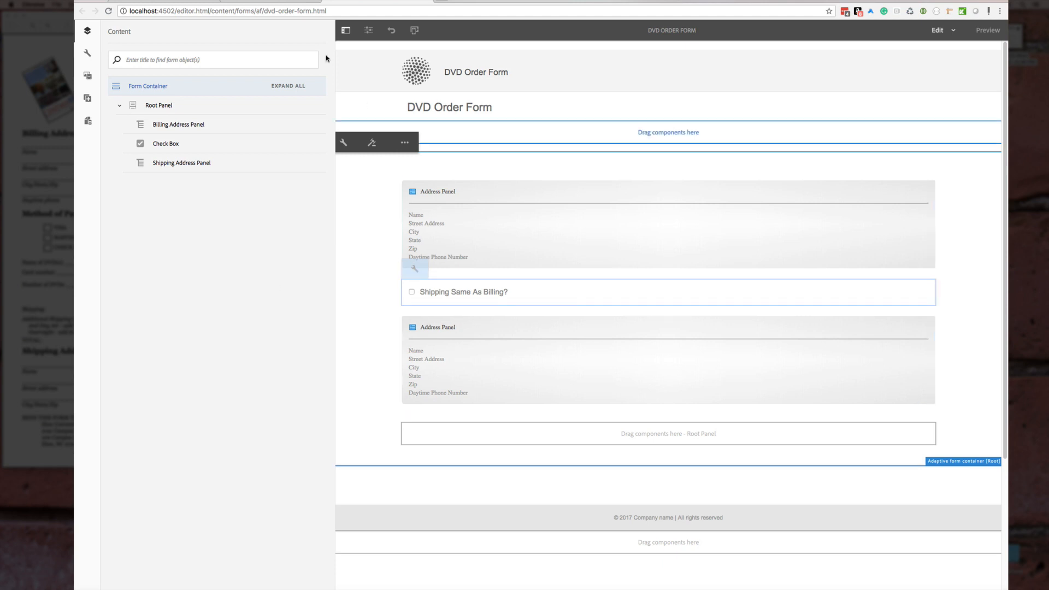
Reload the DVD Order Form preview, test toggling the "Shipping Same As Billing?" check box, and return to the form editor
click(271, 2)
click(107, 12)
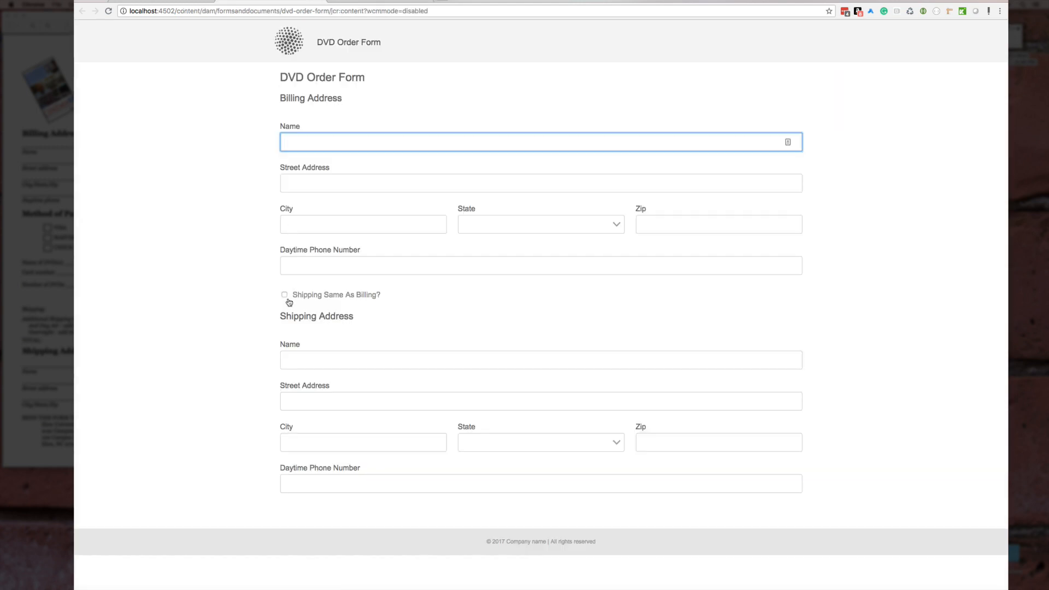
click(284, 295)
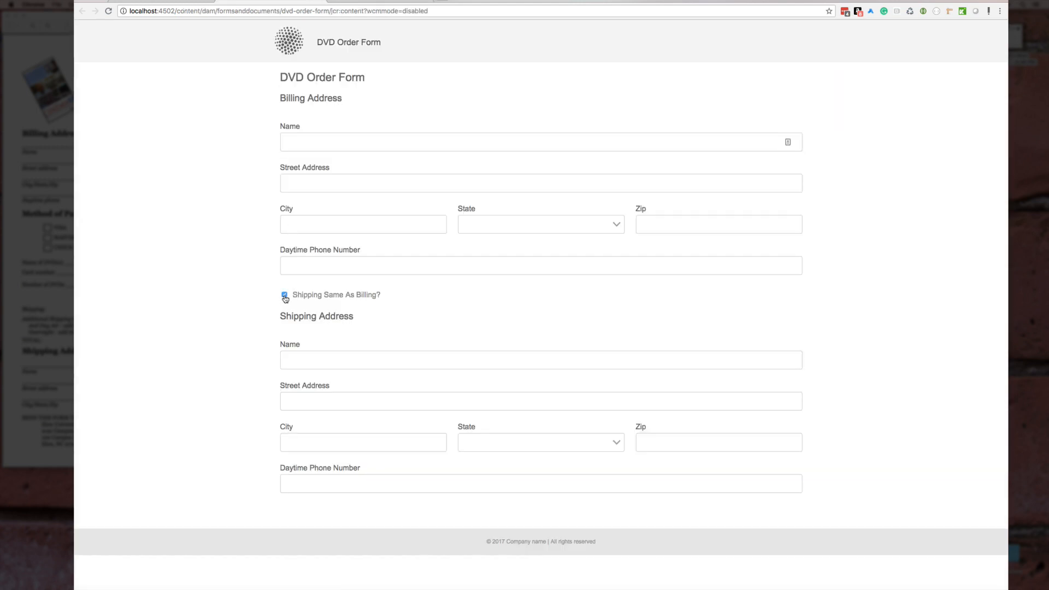
click(284, 295)
click(284, 295)
click(284, 294)
click(380, 1)
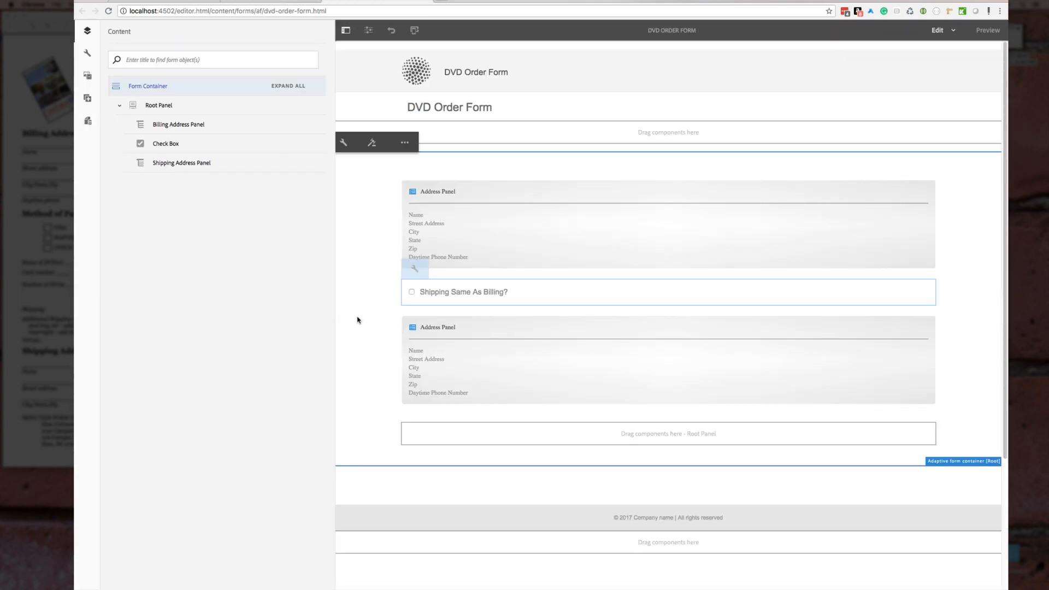
click(502, 300)
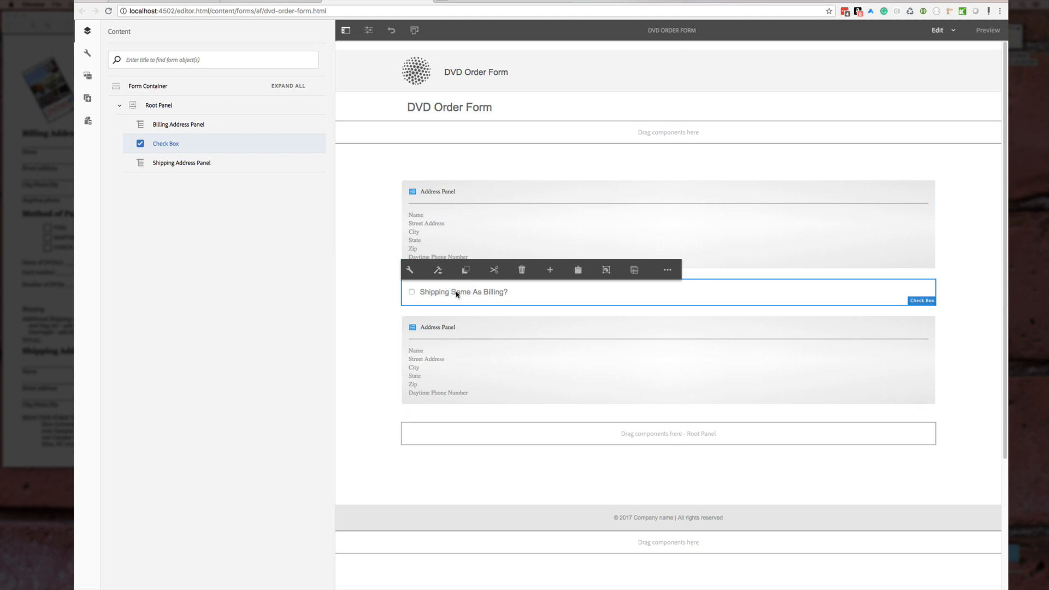
click(438, 270)
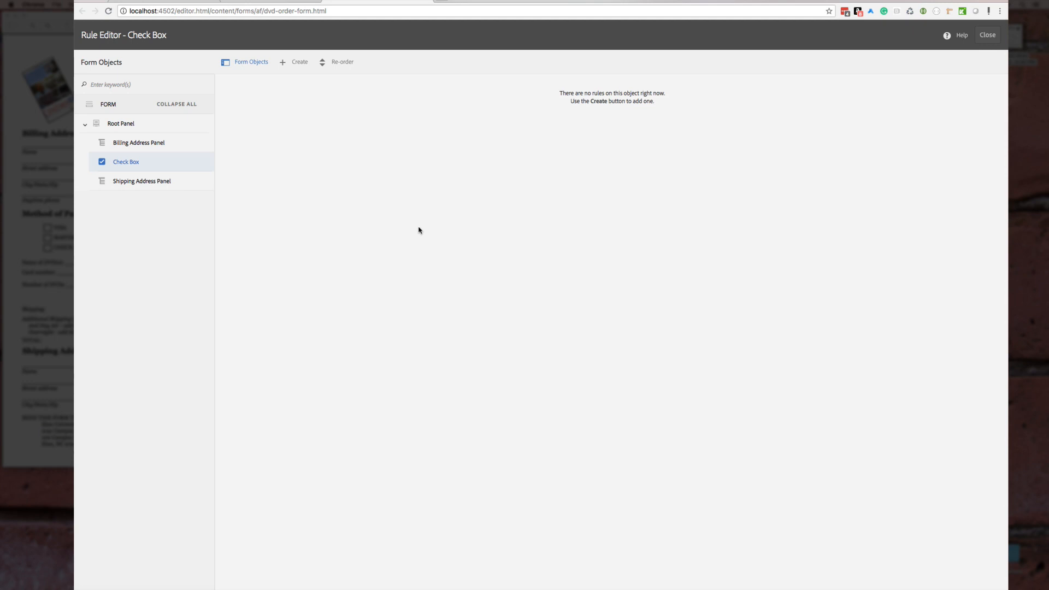
click(300, 63)
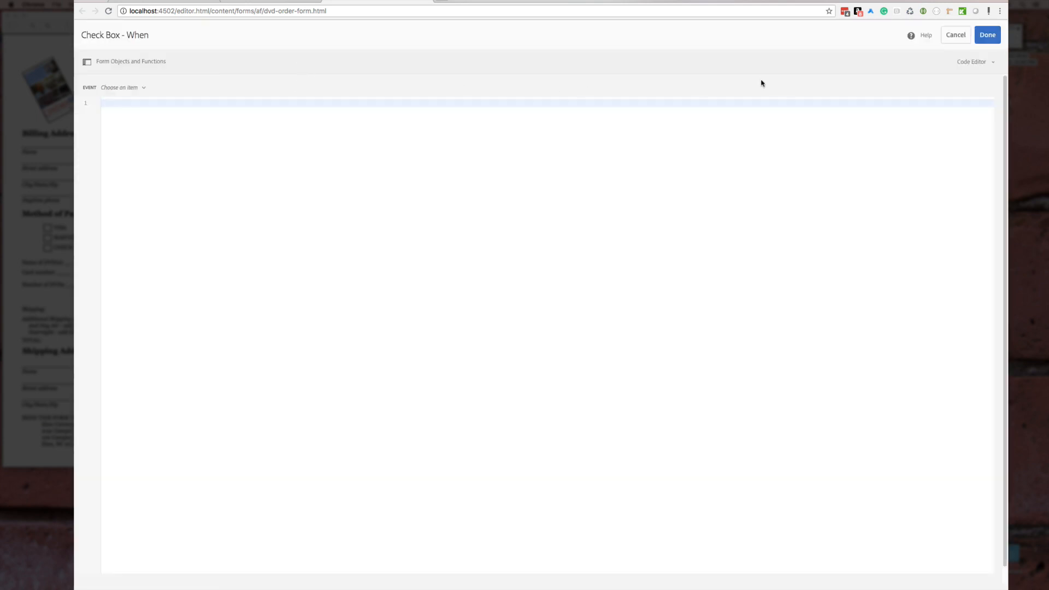
click(977, 62)
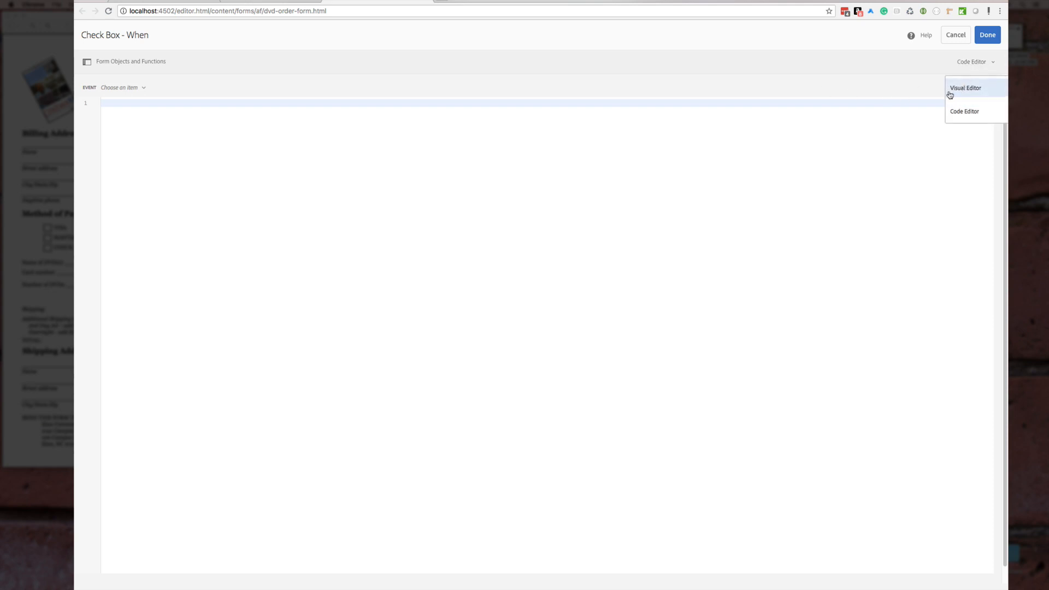
click(976, 62)
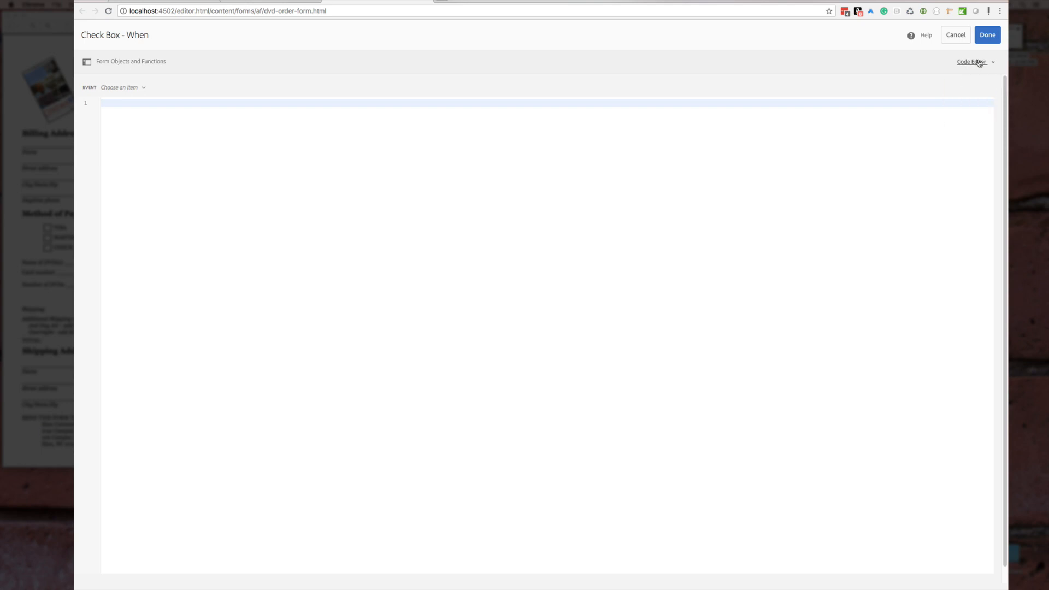
click(975, 64)
click(965, 88)
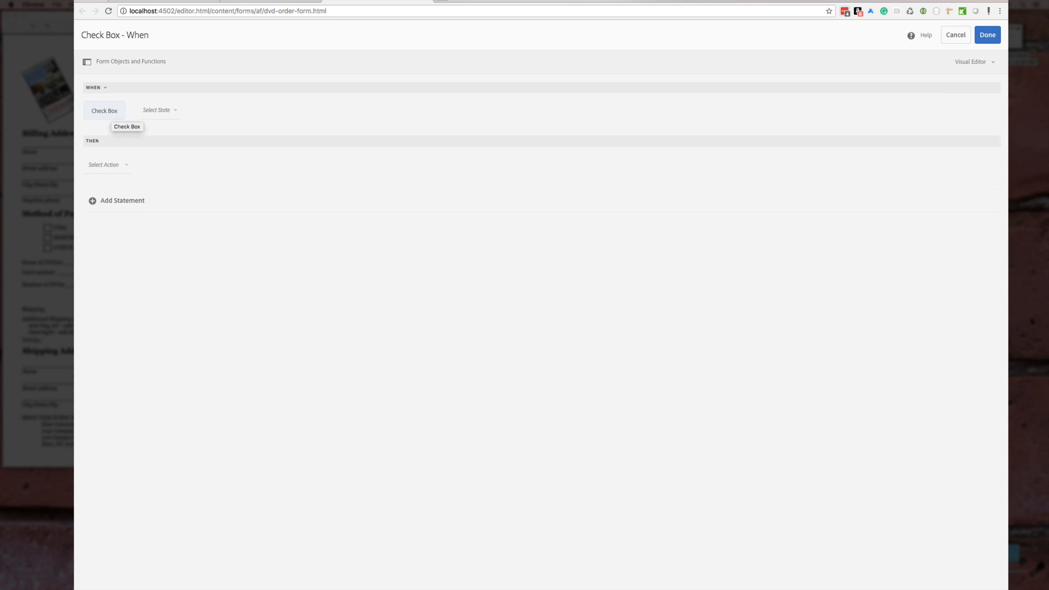
click(955, 35)
click(987, 35)
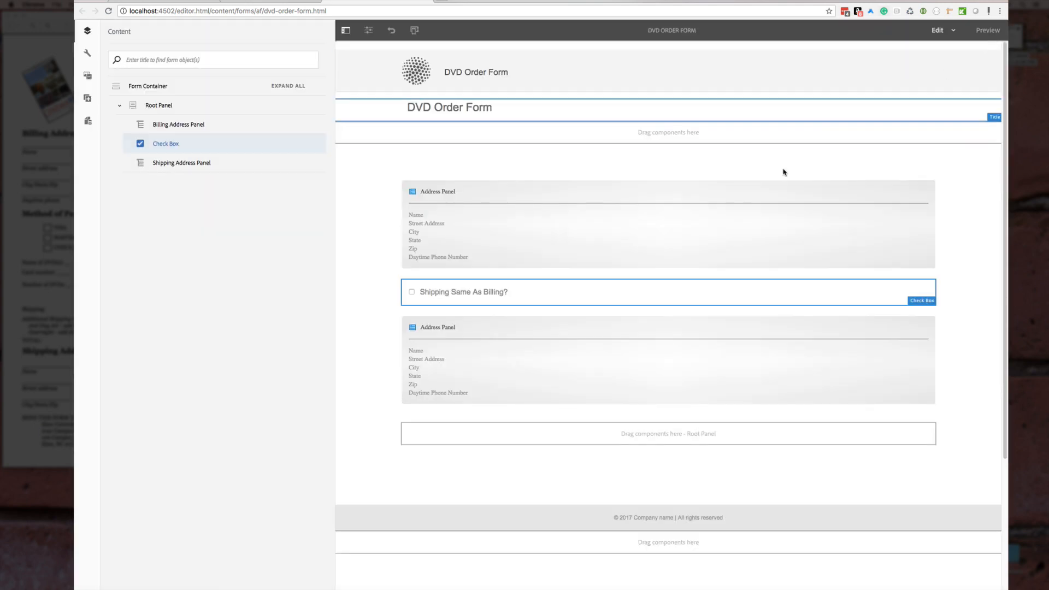
Set the title of the check box between the address panels to "Shipping Same As Billing CheckBox"
click(510, 294)
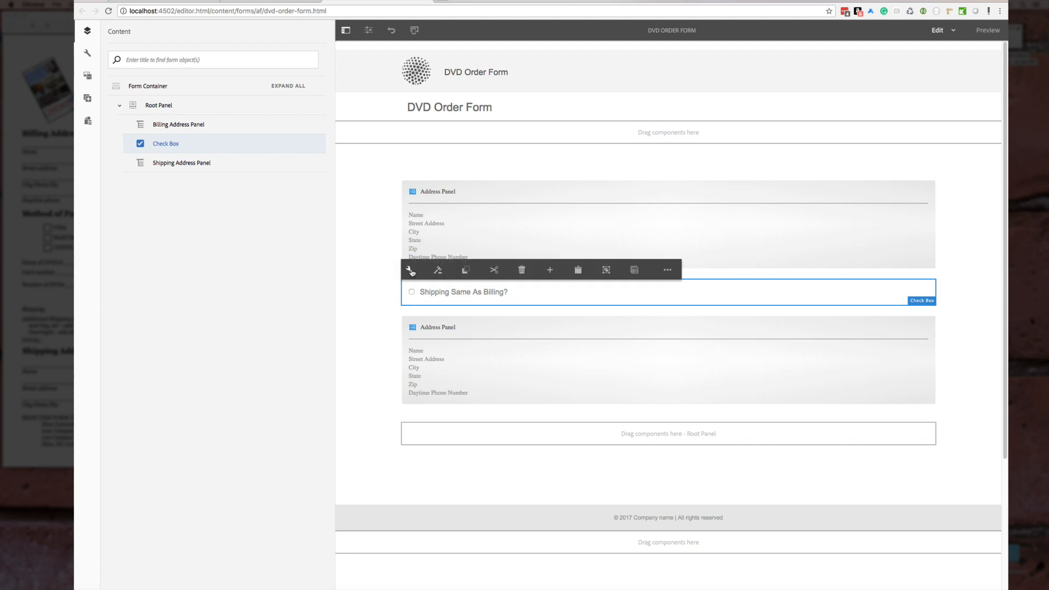
click(87, 53)
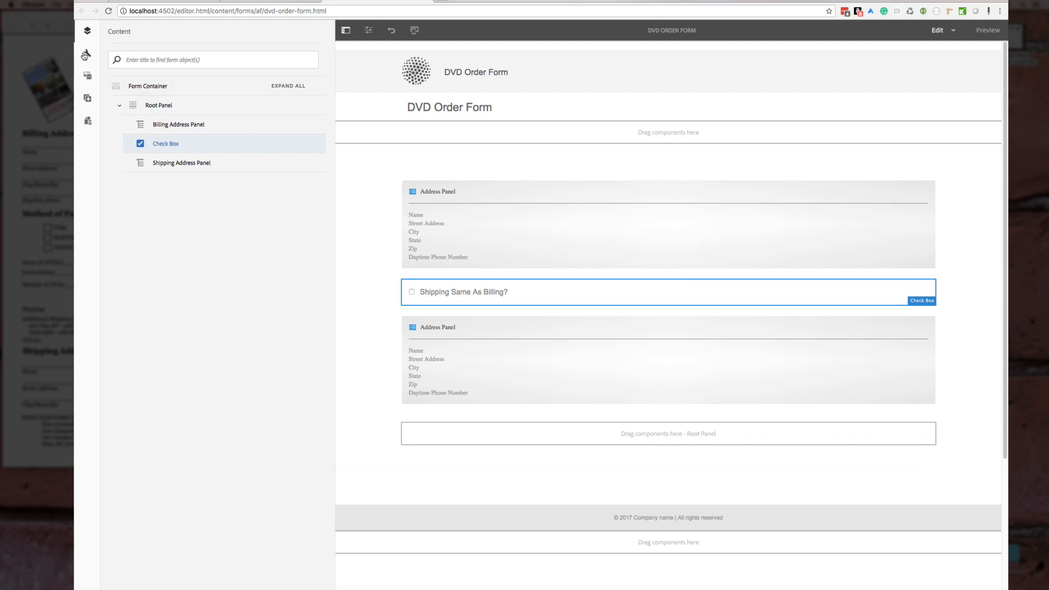
triple_click(130, 138)
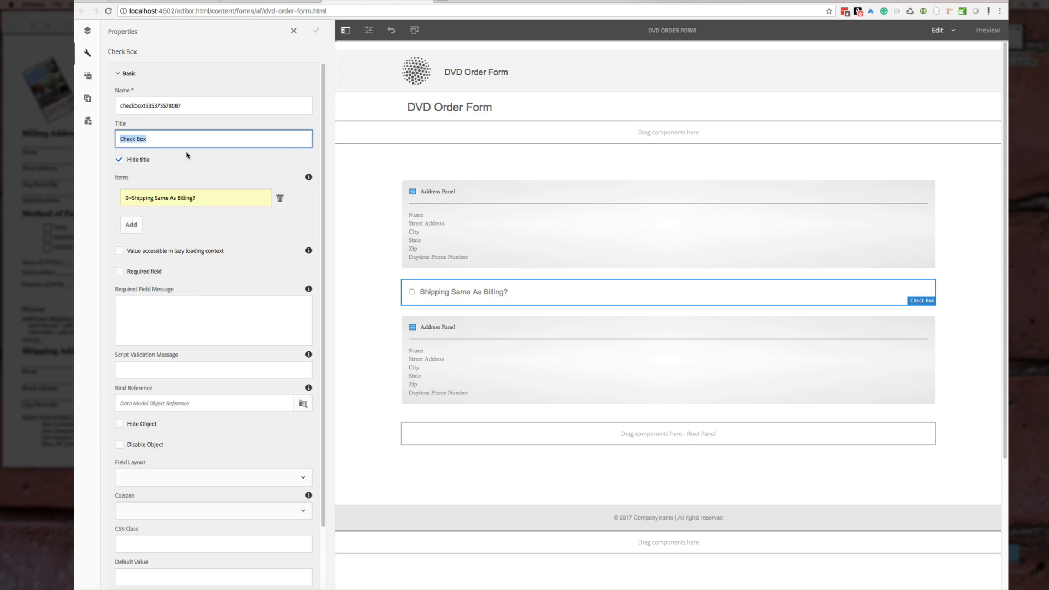
text(Shipin)
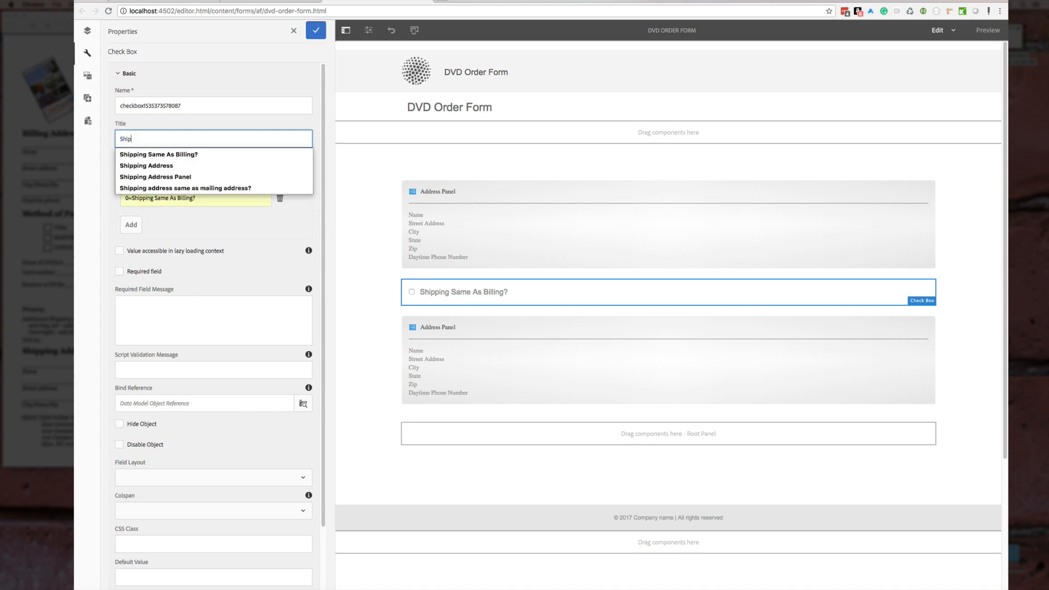
key(BackSpace)
key(BackSpace)
key(BackSpace)
text(ping Same As B)
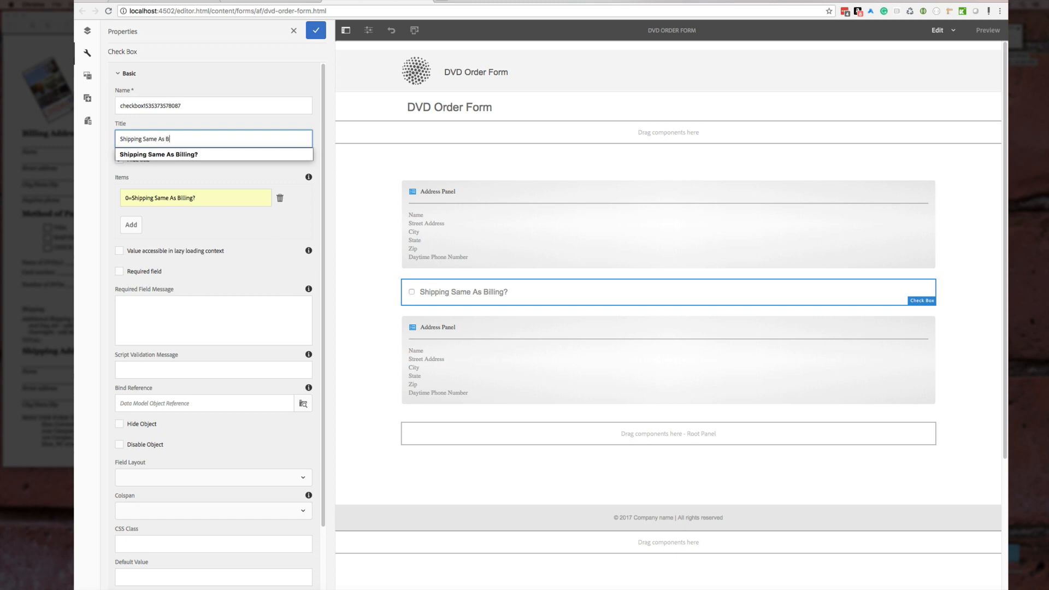
text(illing CheckBox)
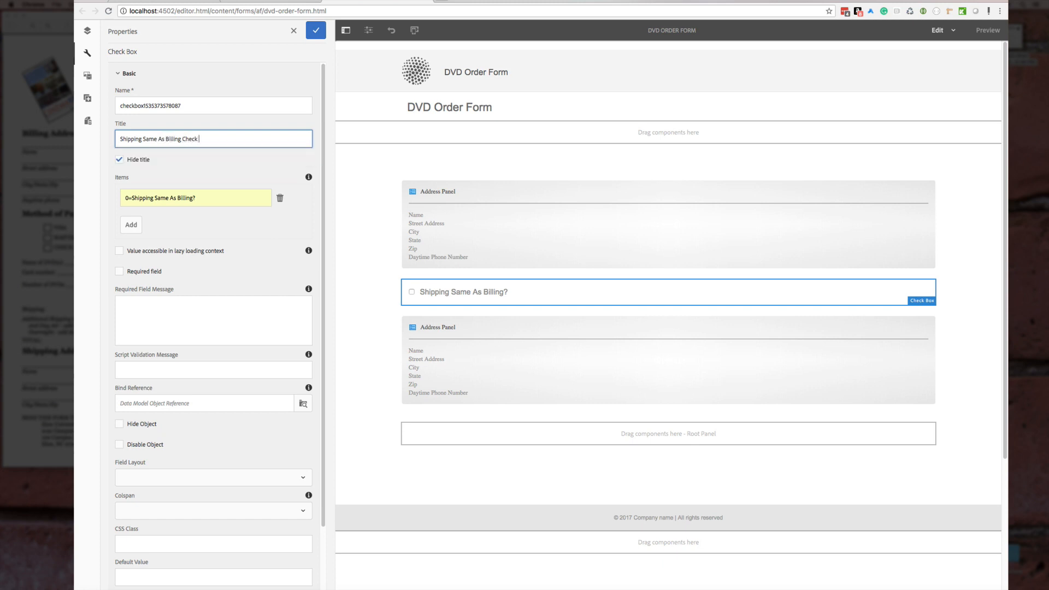
Set the check box's name to "billingShippingCheckBox" and save its properties
double_click(162, 108)
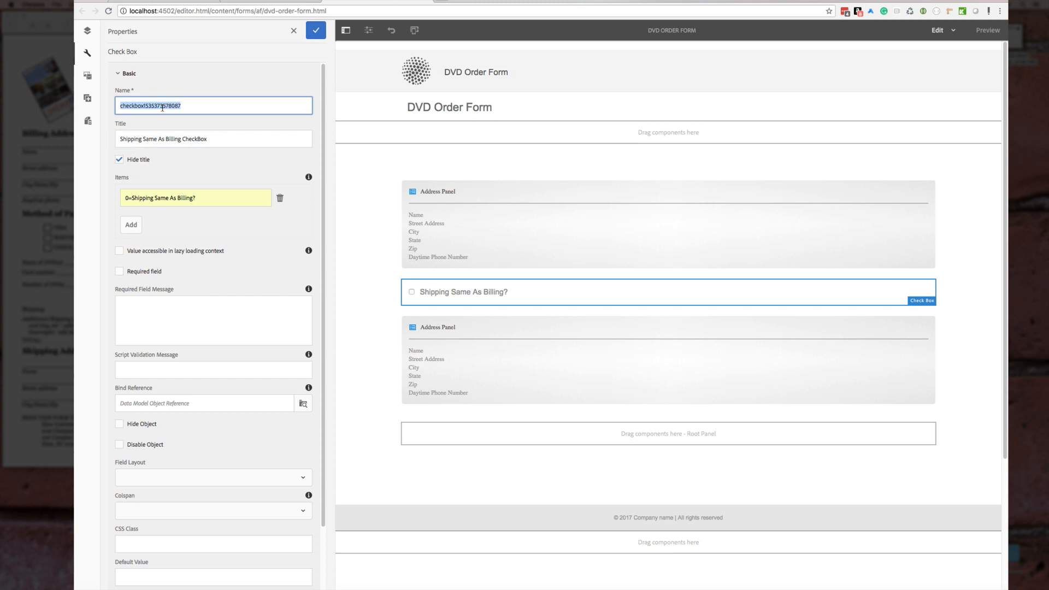
text(billing)
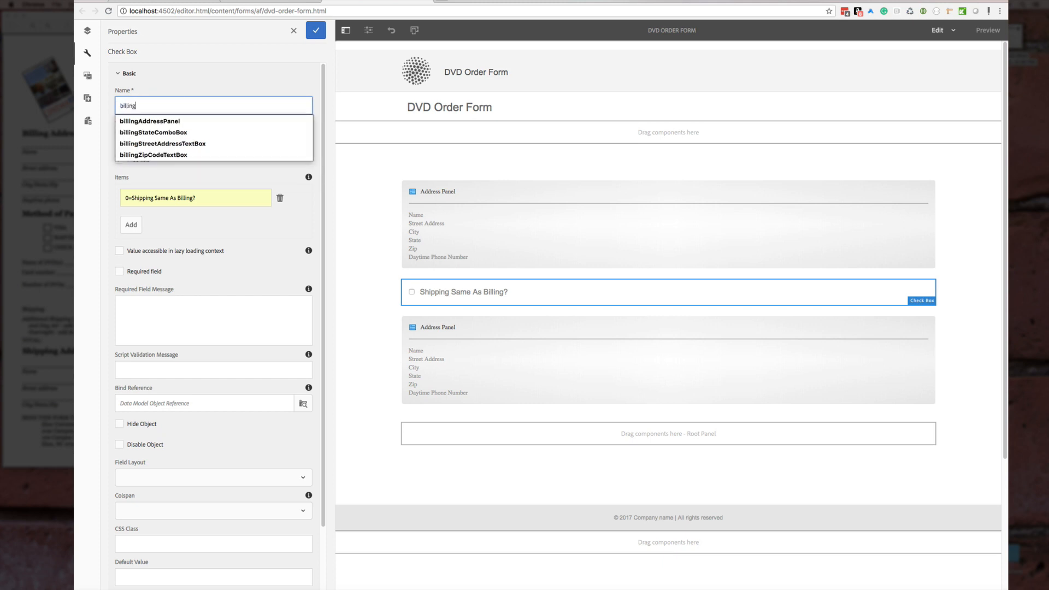
text(ShippingCheckBox)
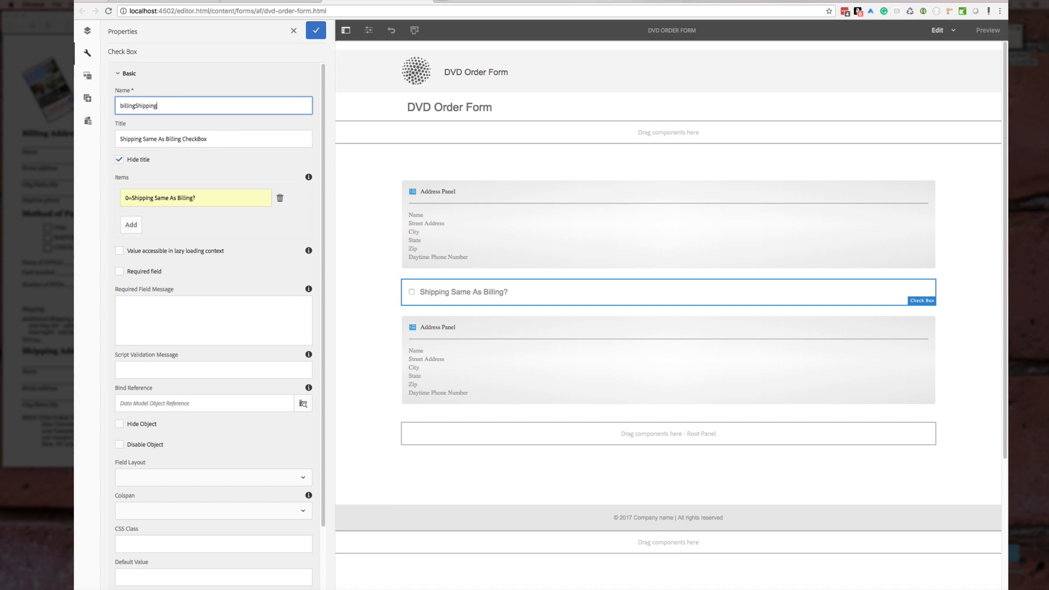
click(240, 67)
click(137, 73)
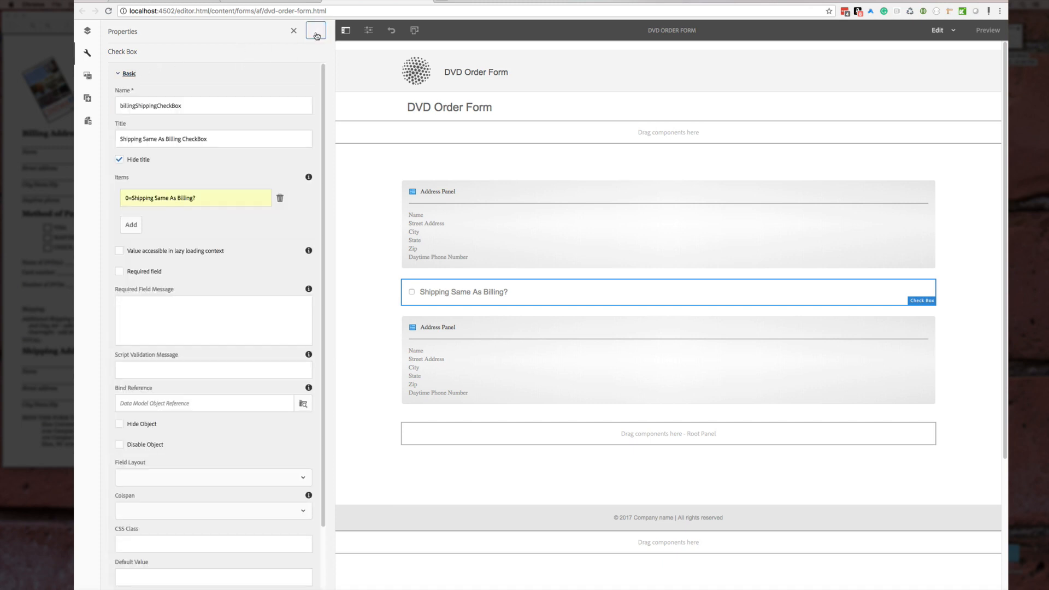
click(316, 30)
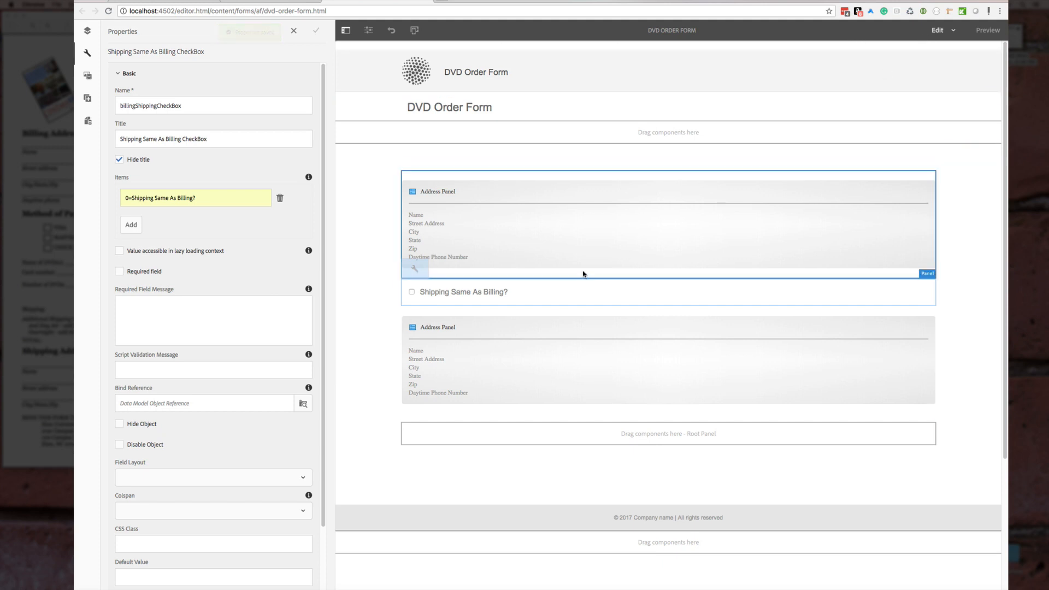
Create a new rule for the Shipping Same As Billing CheckBox and switch it to the Visual Editor
click(562, 291)
click(439, 270)
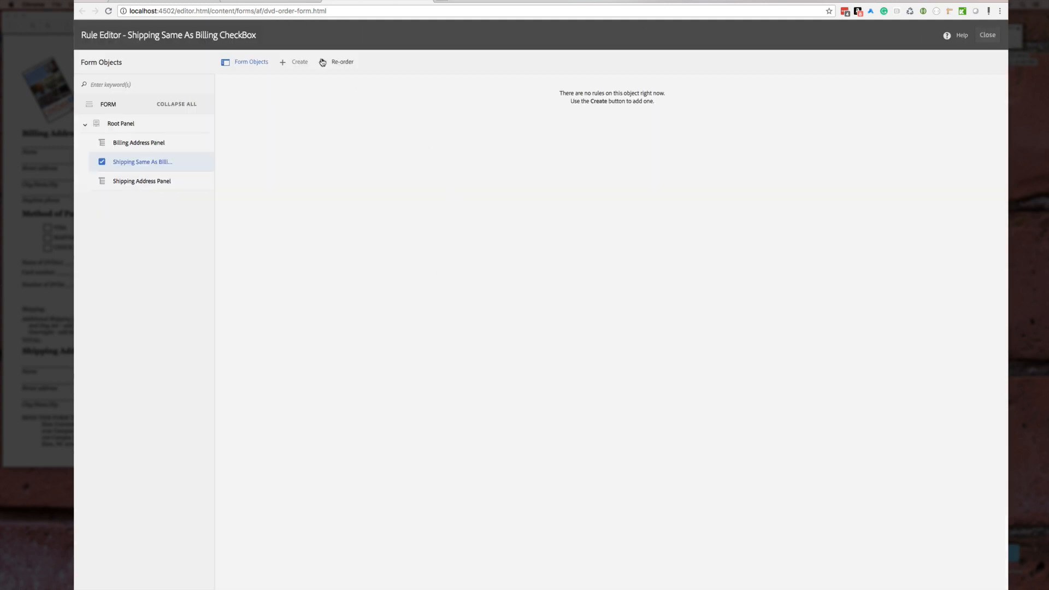
click(303, 62)
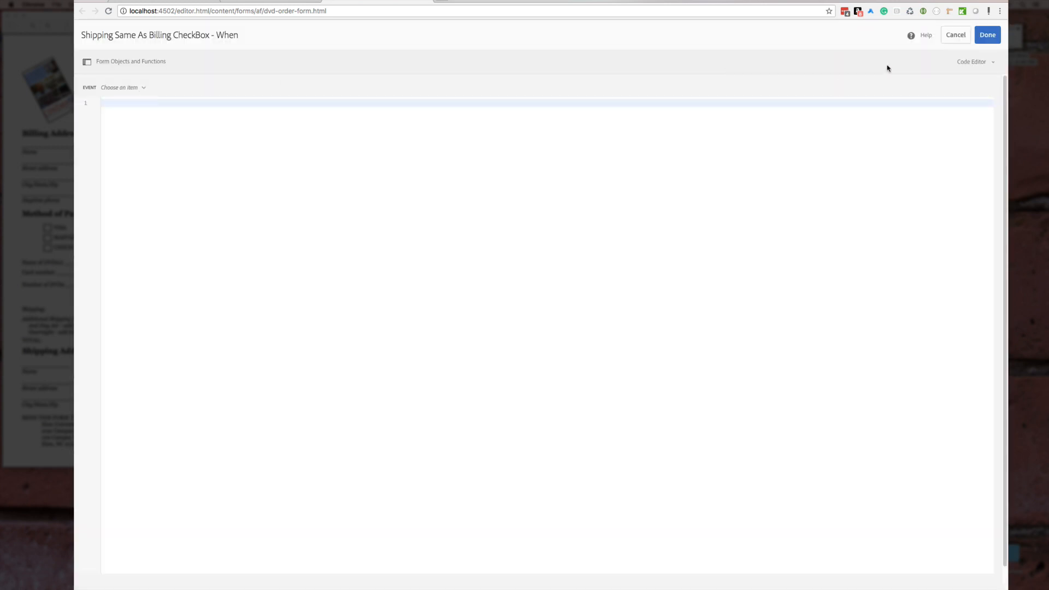
click(962, 63)
click(962, 89)
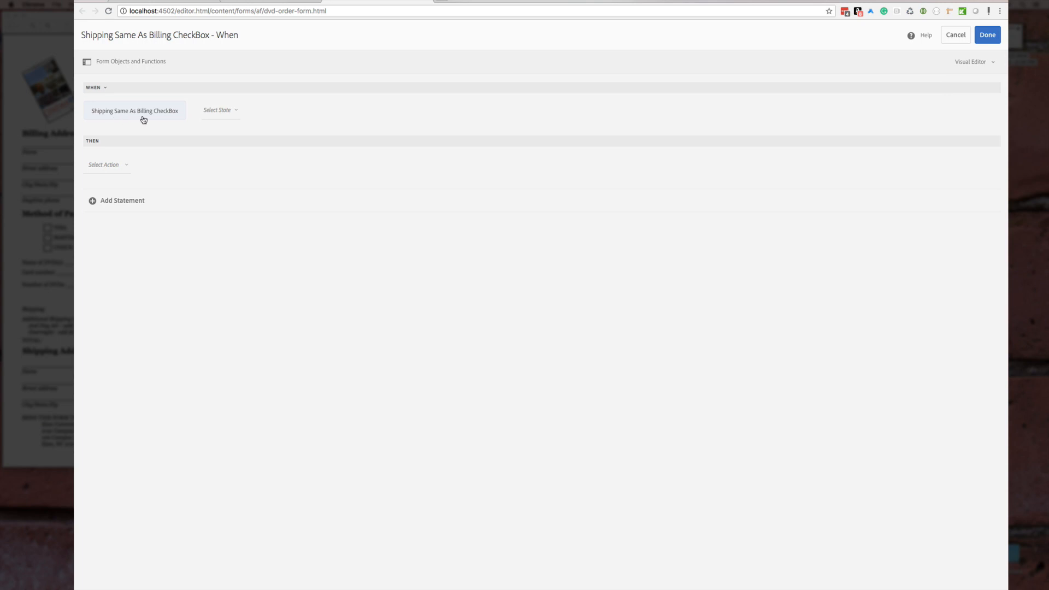
Set the rule's When condition so the check box "is equal to" "Shipping Same As Billing?"
click(235, 112)
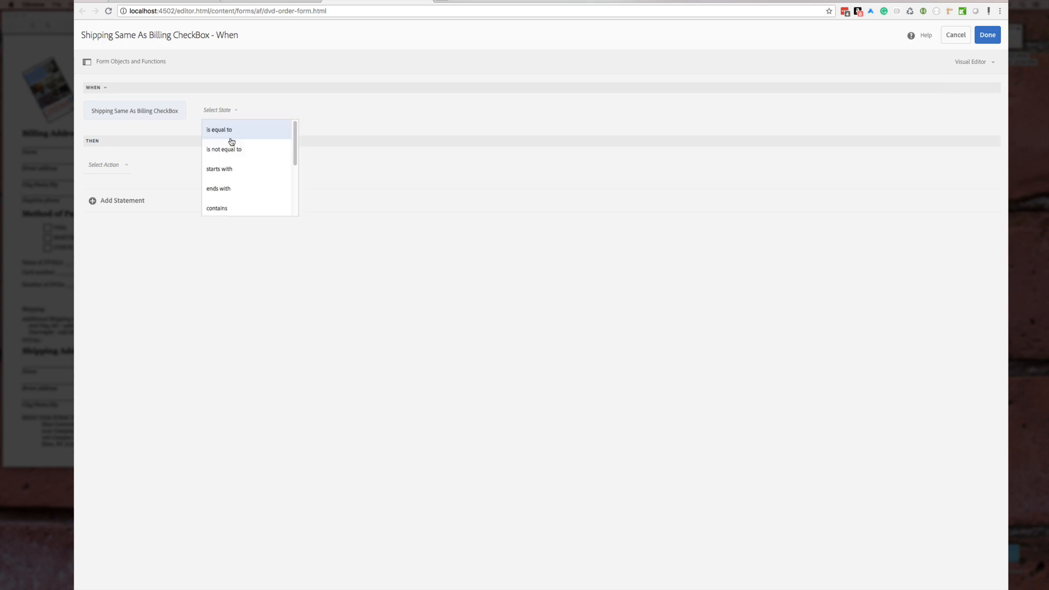
scroll(245, 191, down, 5)
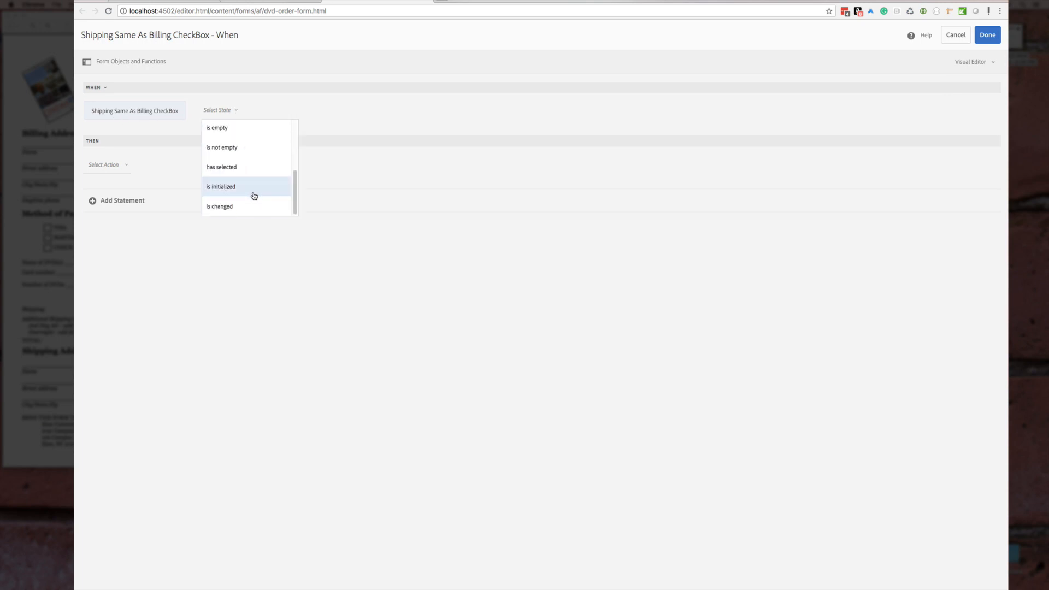
scroll(252, 193, up, 4)
scroll(244, 159, down, 3)
scroll(243, 156, down, 1)
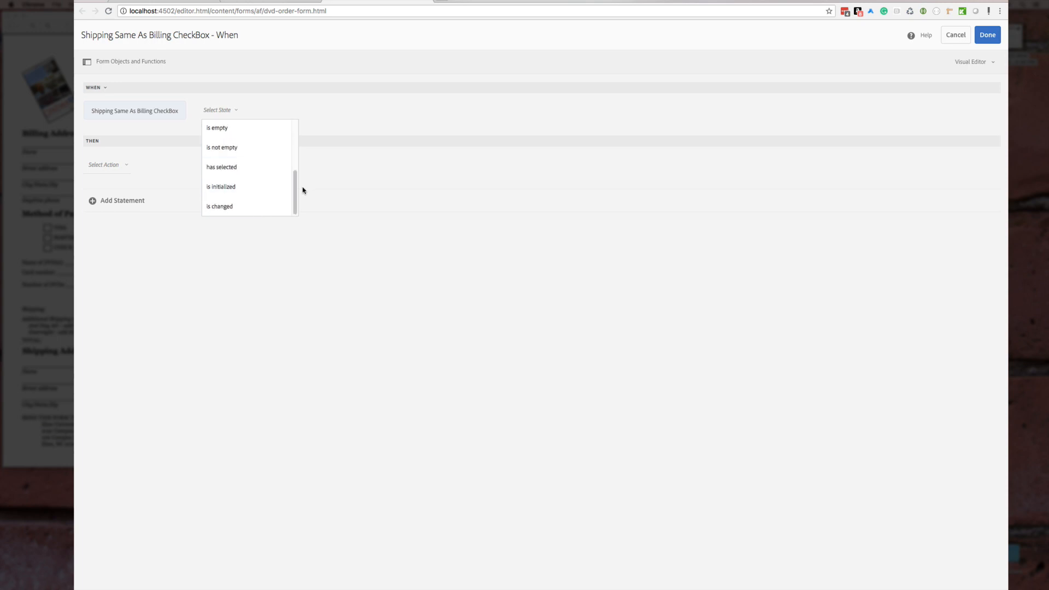
drag(295, 192, 293, 129)
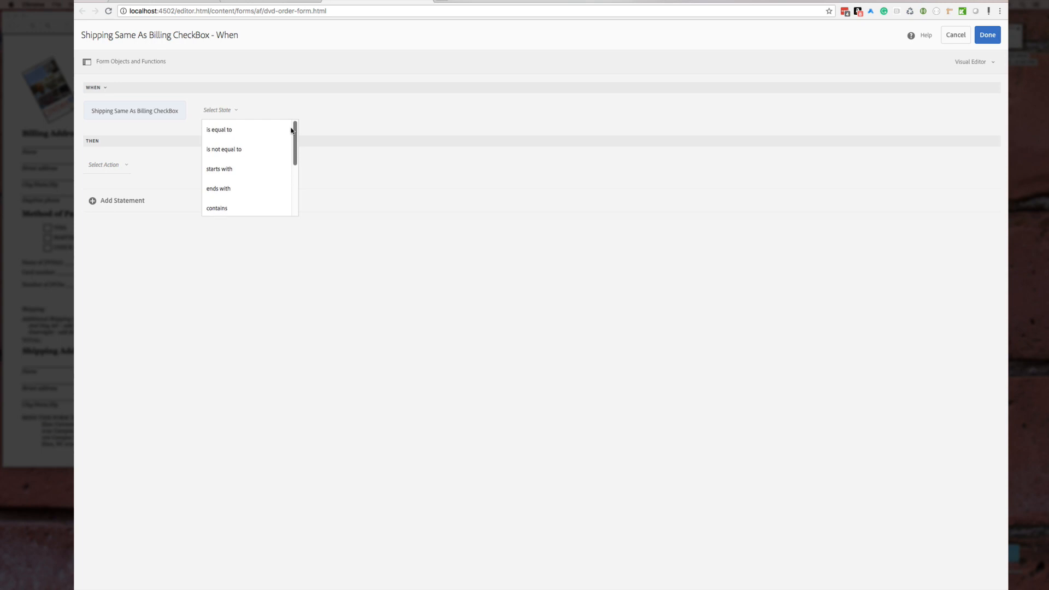
click(228, 132)
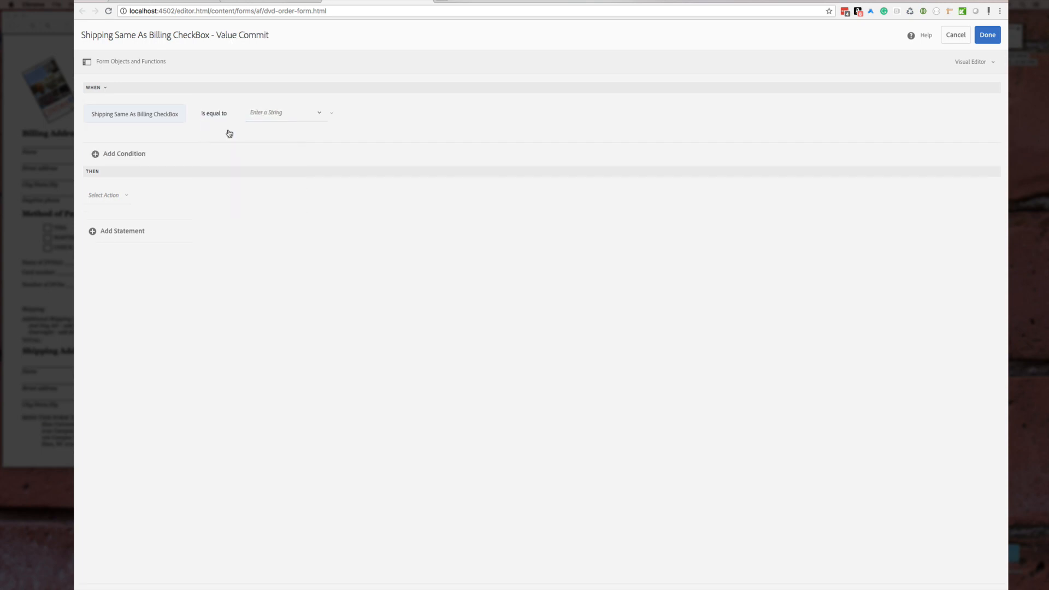
click(318, 114)
click(311, 133)
Set the rule's Then action to Hide the Shipping Address Panel and save the rule
click(119, 199)
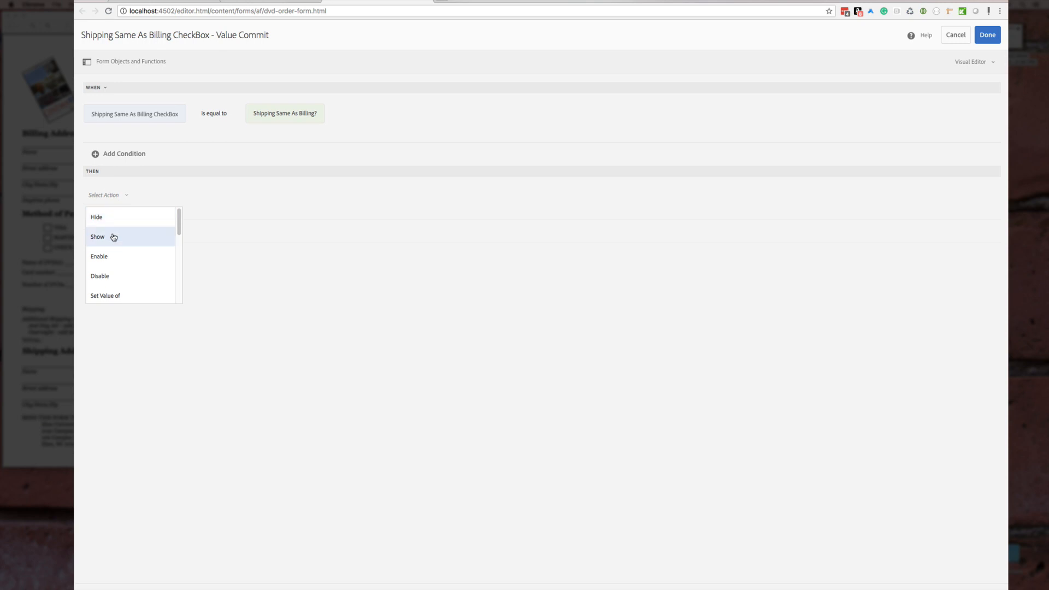
click(117, 222)
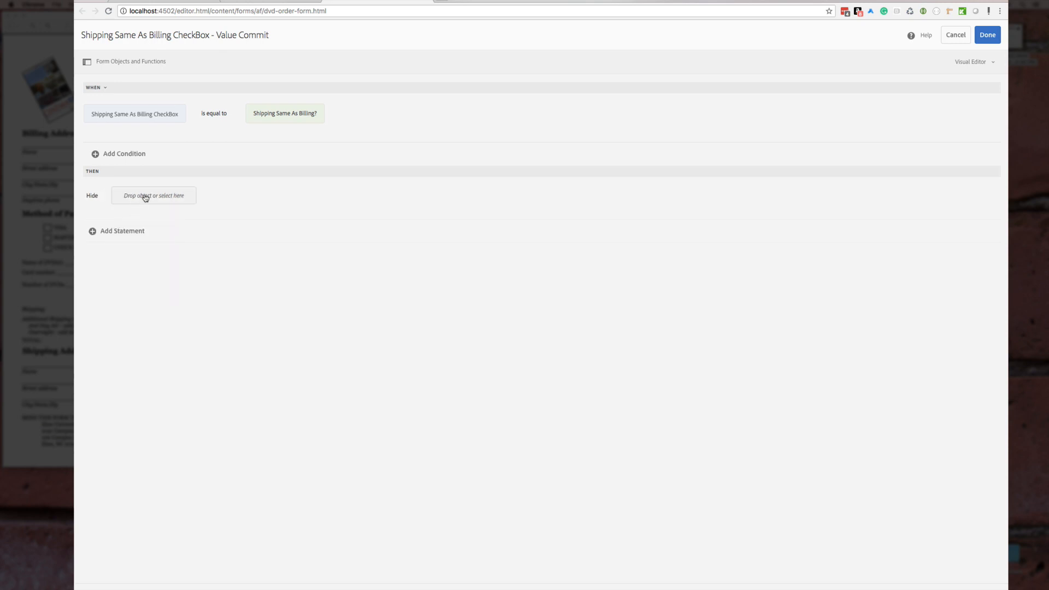
click(145, 197)
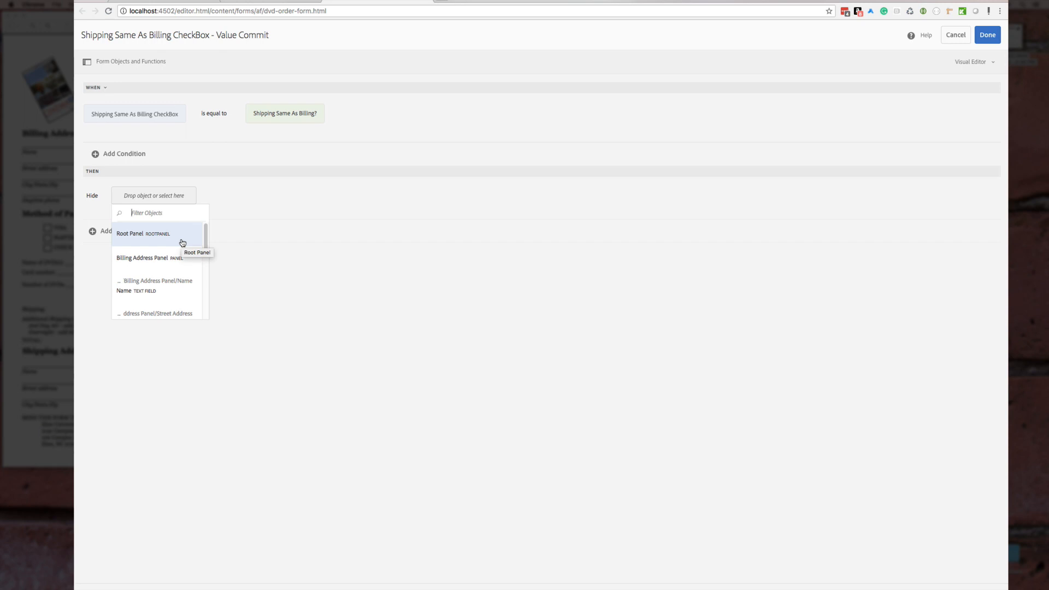
text(Shipping)
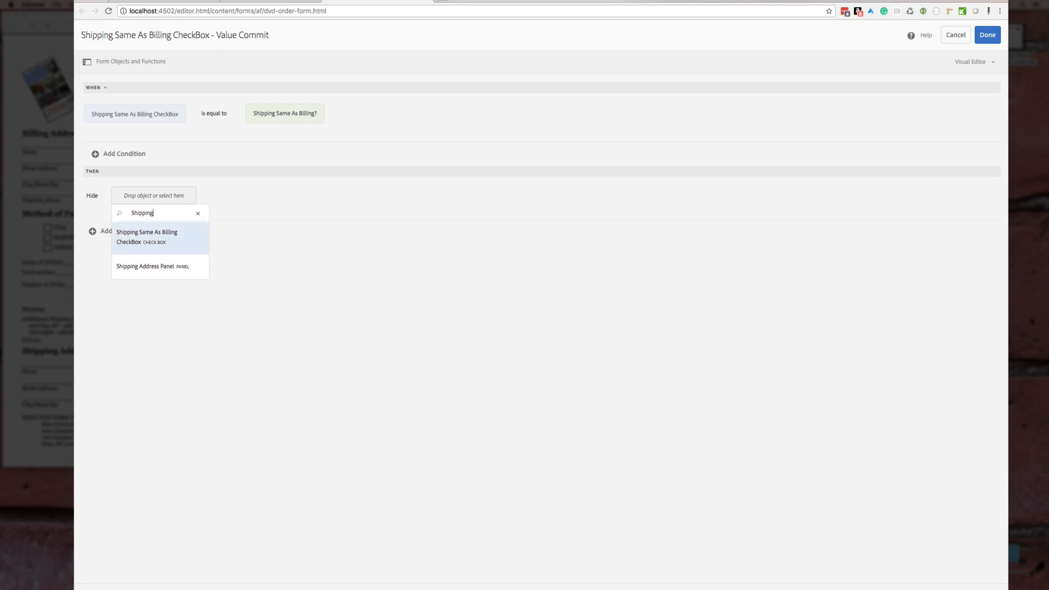
click(167, 273)
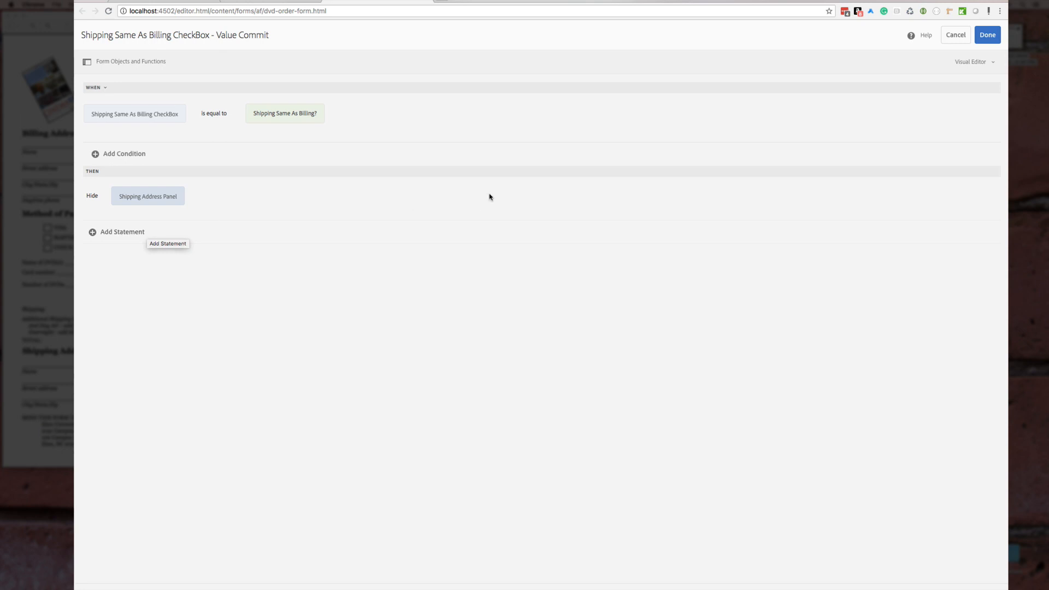
click(987, 36)
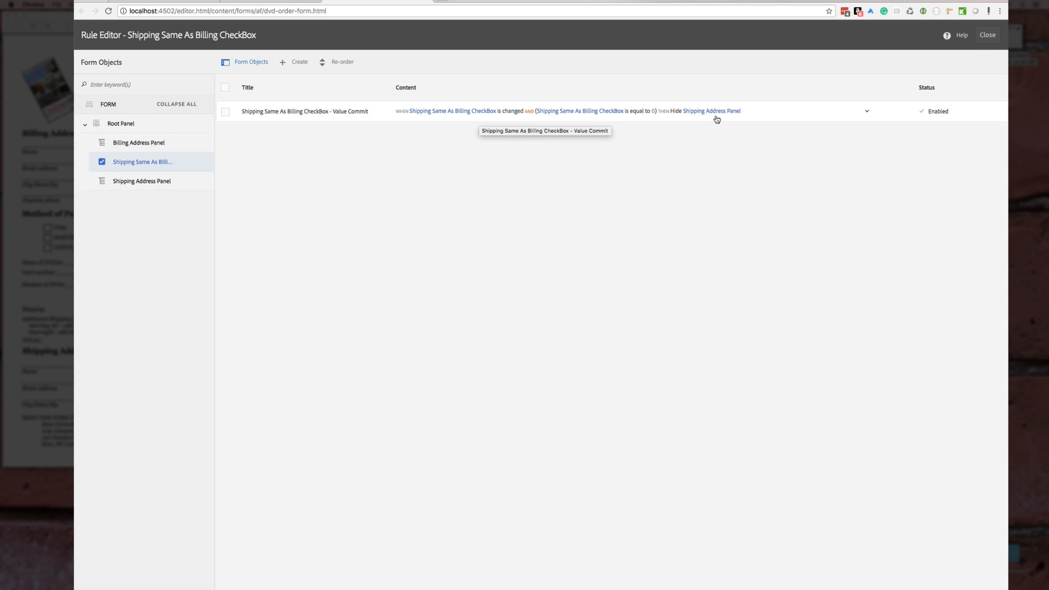
Create a second rule for the check box with the When condition "is not equal to" "Shipping Same As Billing?"
click(300, 64)
click(217, 111)
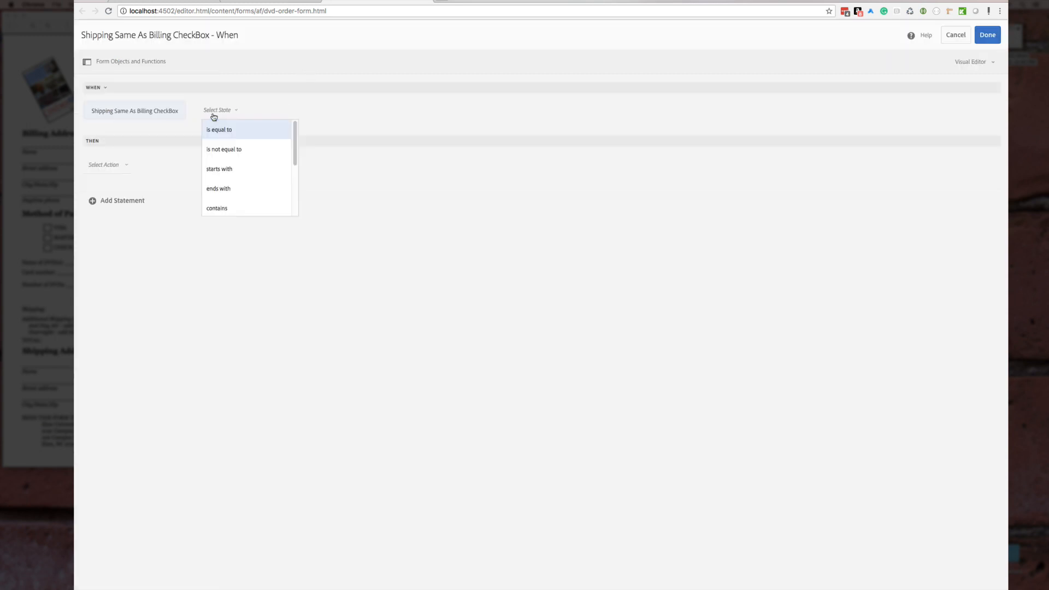
click(218, 148)
click(330, 112)
click(320, 131)
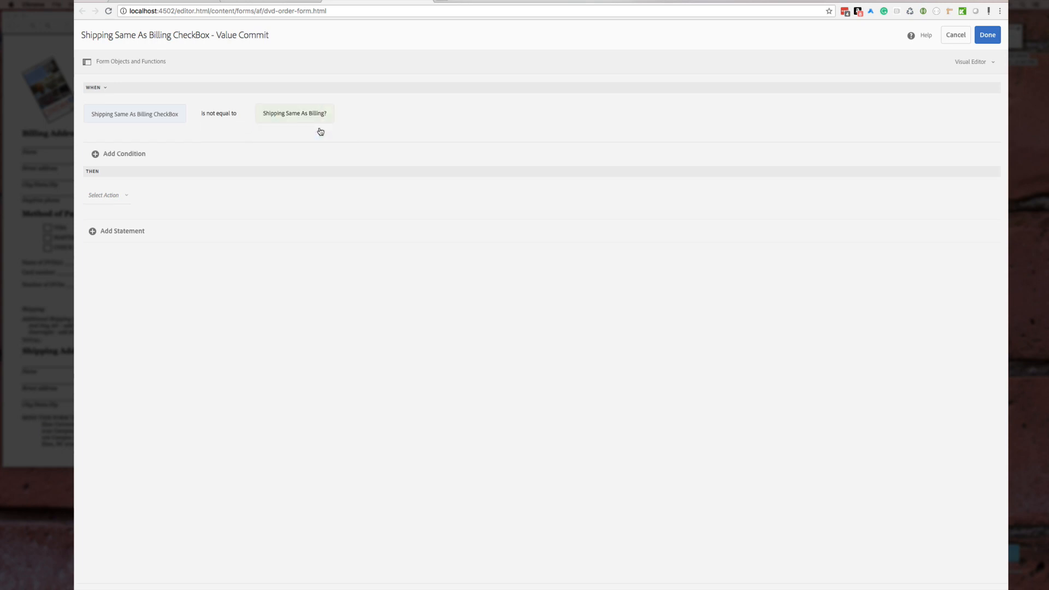
Set the second rule's Then action to Show the Shipping Address Panel and save the rule
click(108, 201)
click(98, 236)
click(182, 197)
text(Ship)
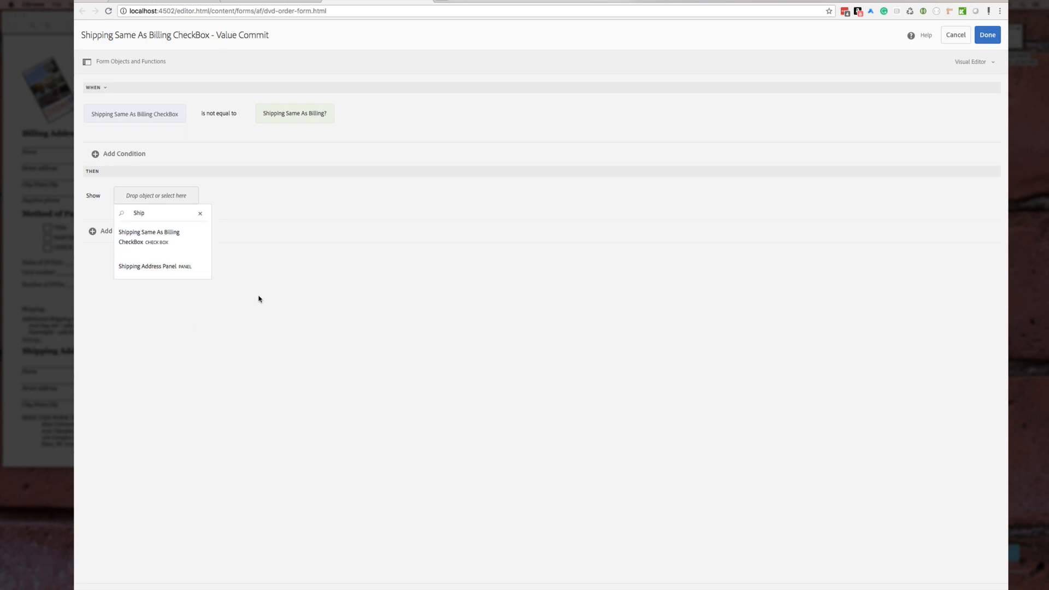
click(162, 271)
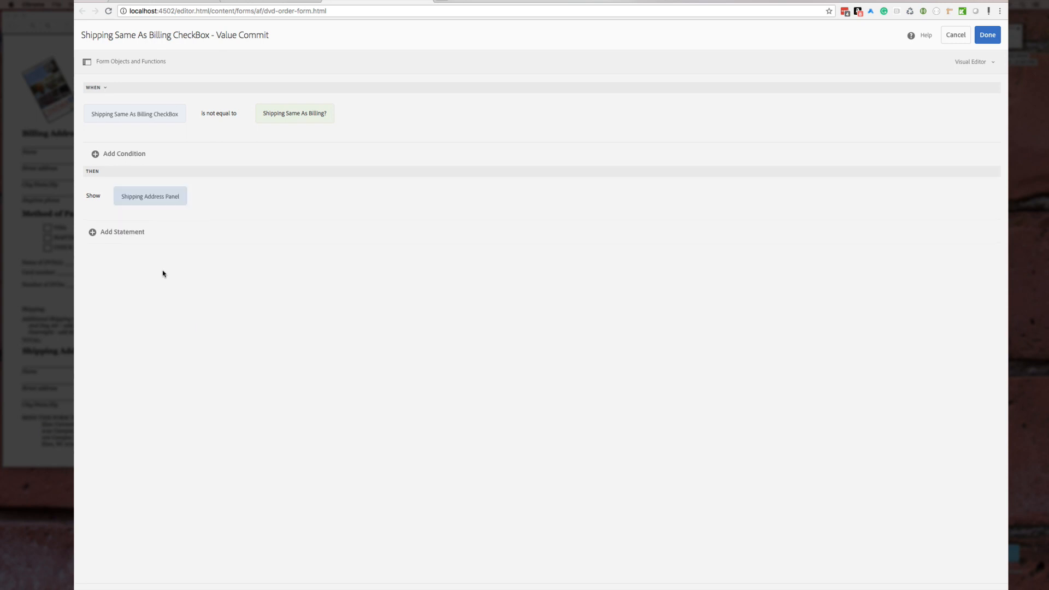
click(987, 34)
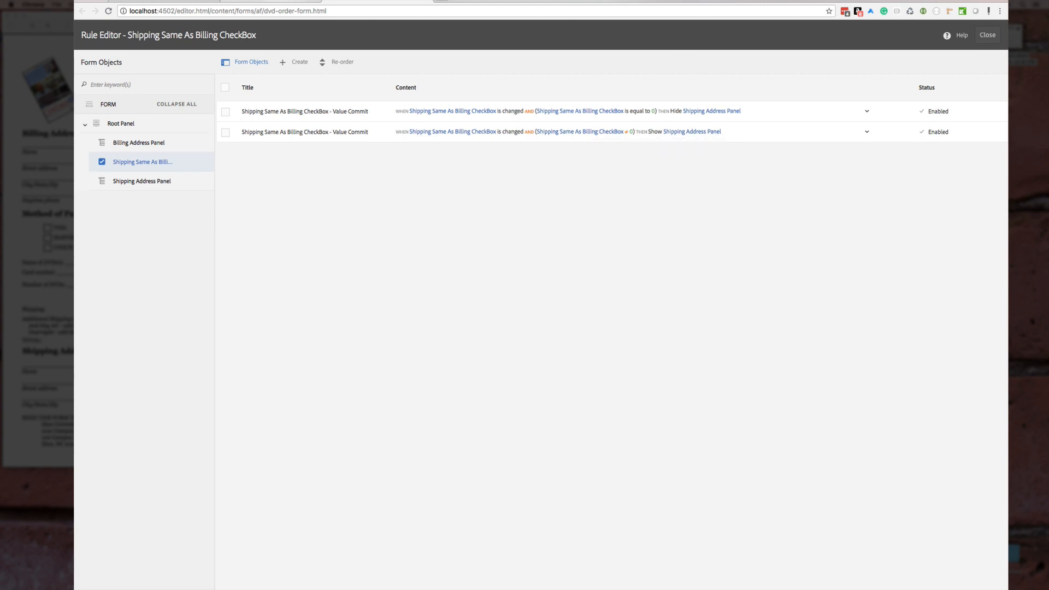
Reload the DVD Order Form preview and test the rules by checking and unchecking "Shipping Same As Billing?"
click(273, 1)
click(108, 11)
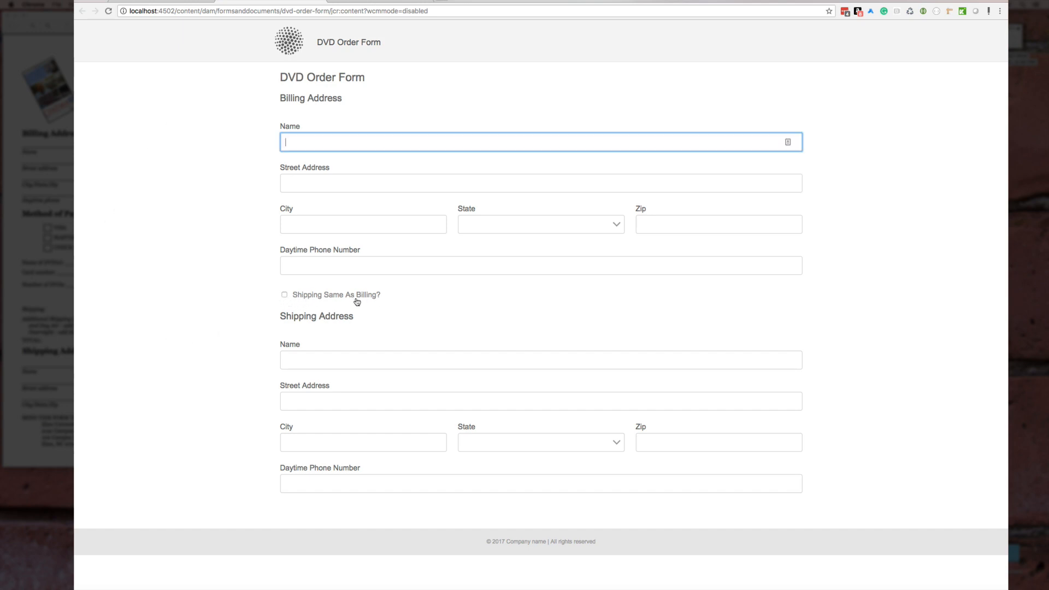
click(284, 295)
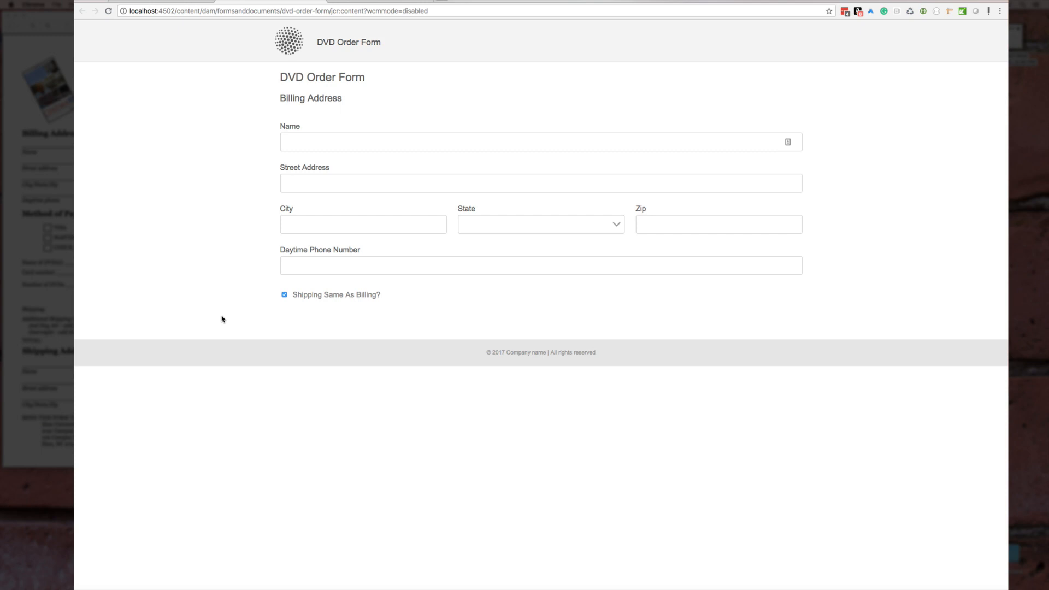
click(284, 296)
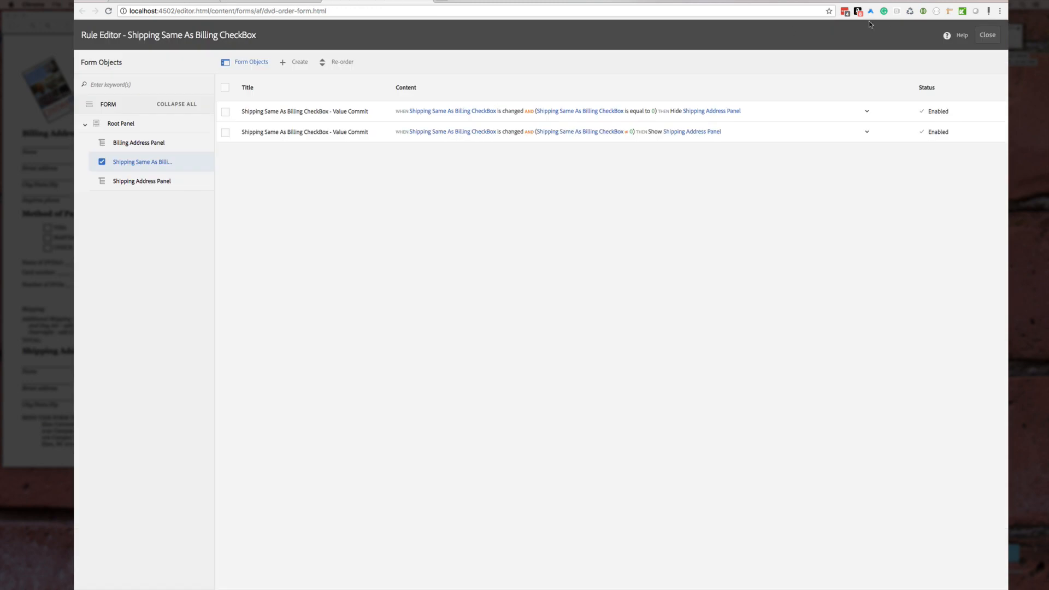
Close the rule editor, set the Shipping Same As Billing CheckBox's Default Value to 0 and save its properties
click(986, 39)
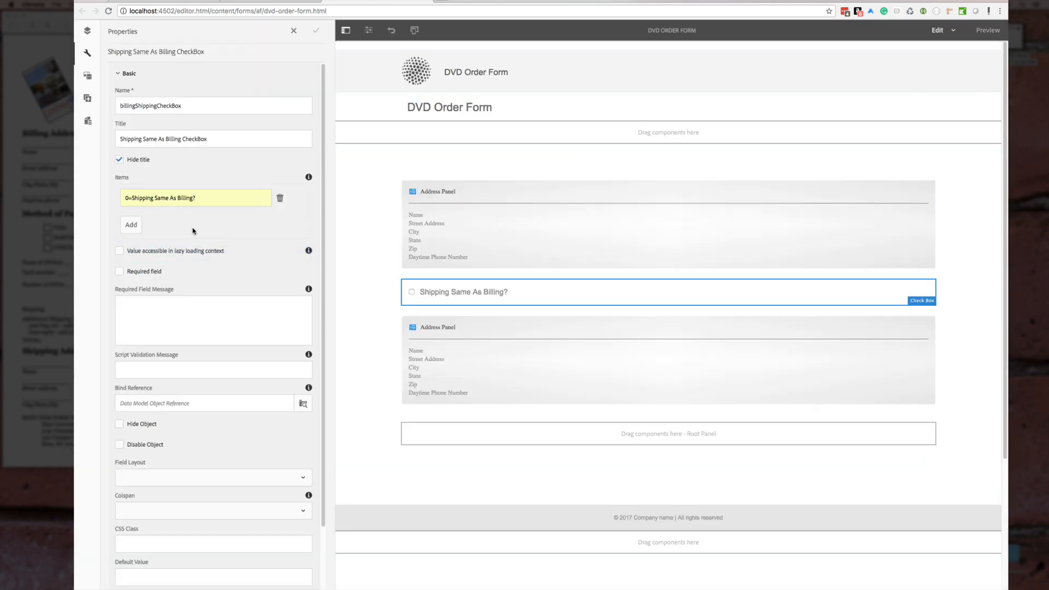
click(293, 31)
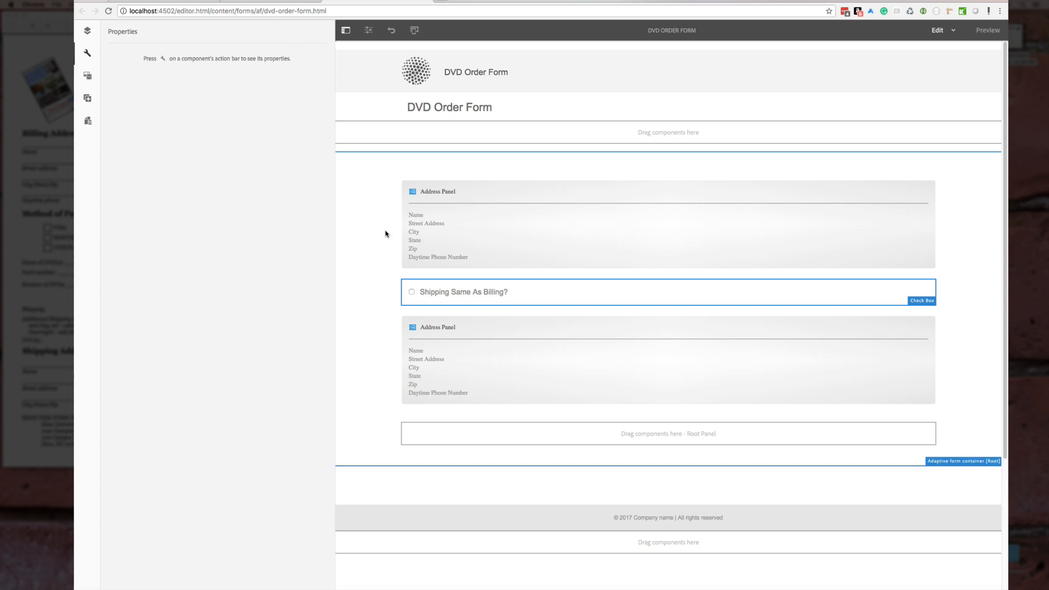
click(508, 293)
scroll(234, 273, down, 3)
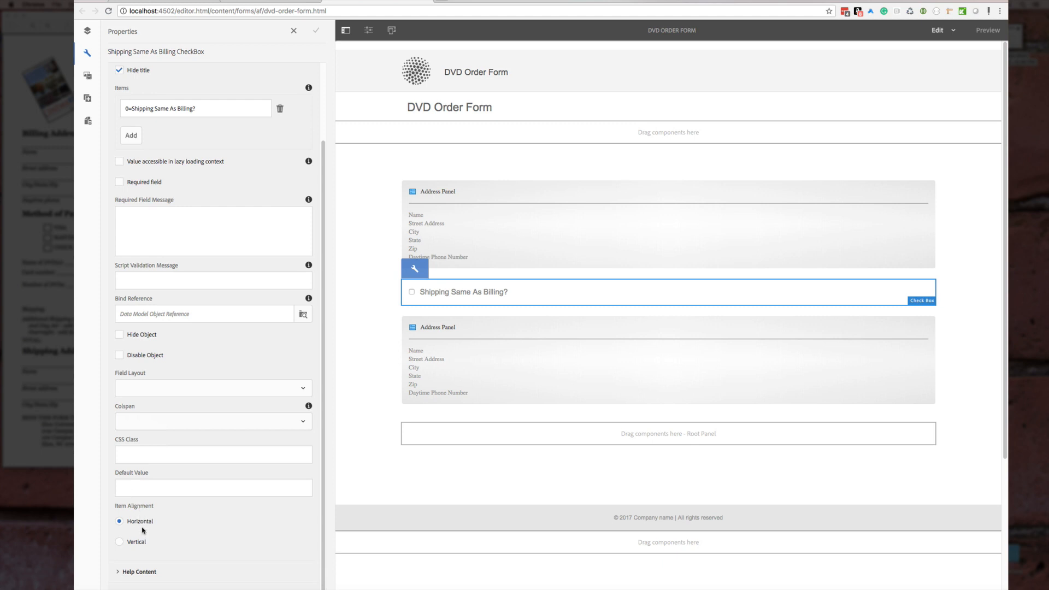
click(139, 485)
click(143, 503)
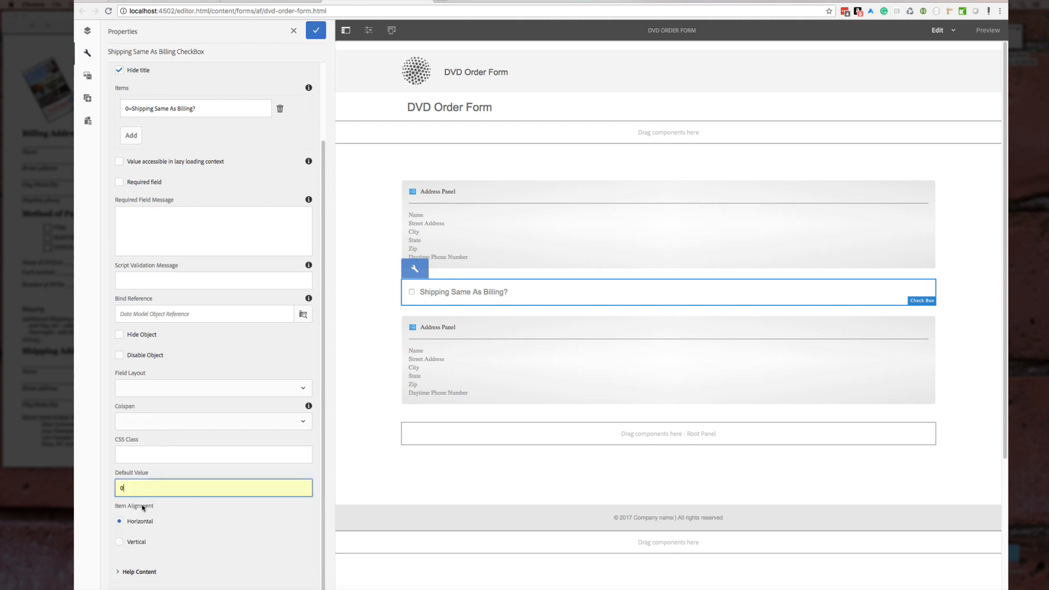
scroll(144, 127, up, 1)
click(315, 31)
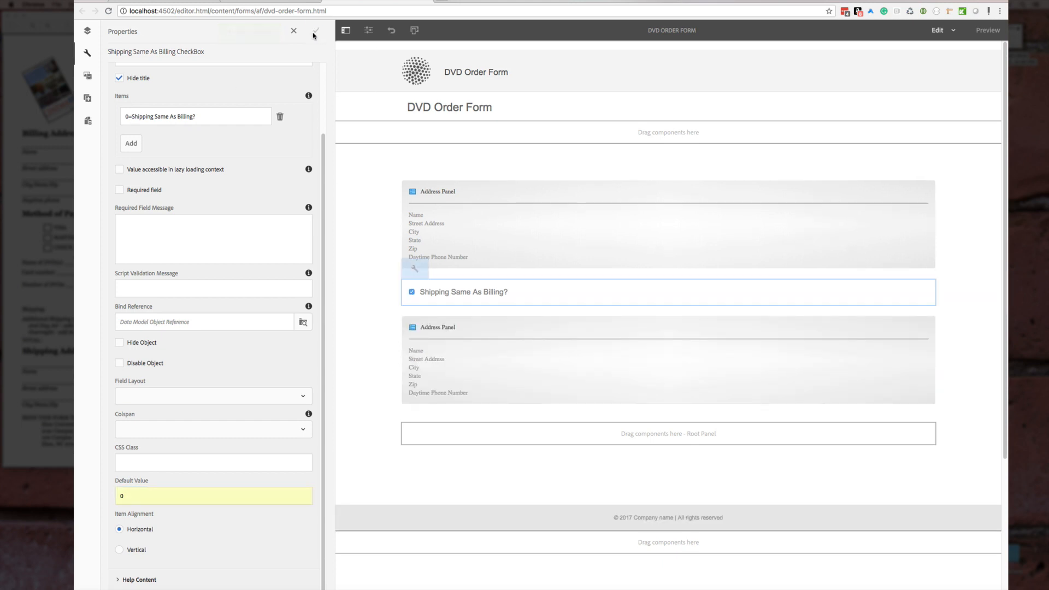
Enable Hide Object in the Shipping Address Panel's properties and save them
click(528, 309)
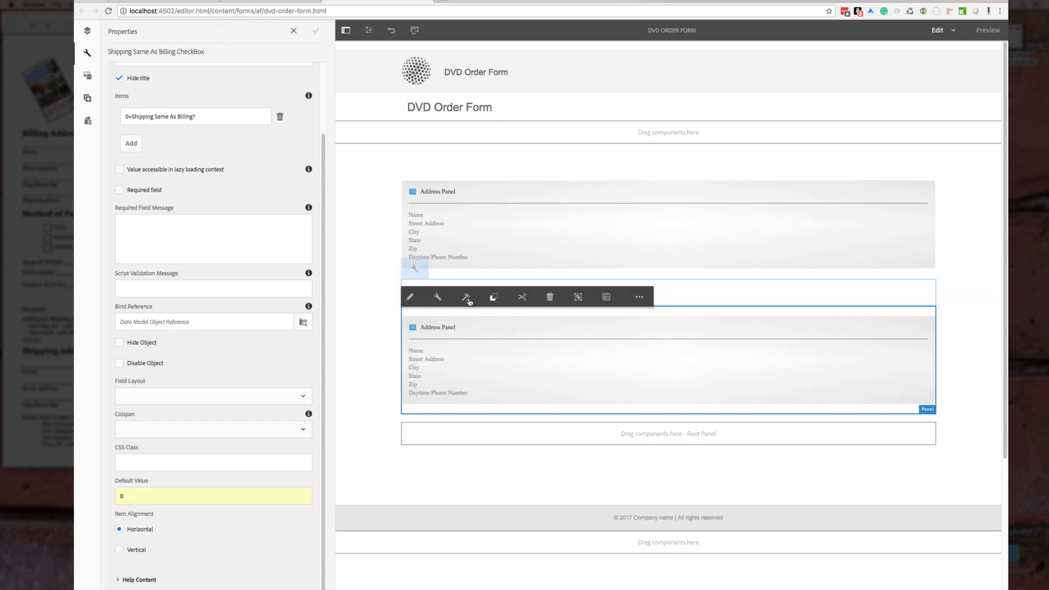
click(438, 298)
scroll(191, 358, down, 1)
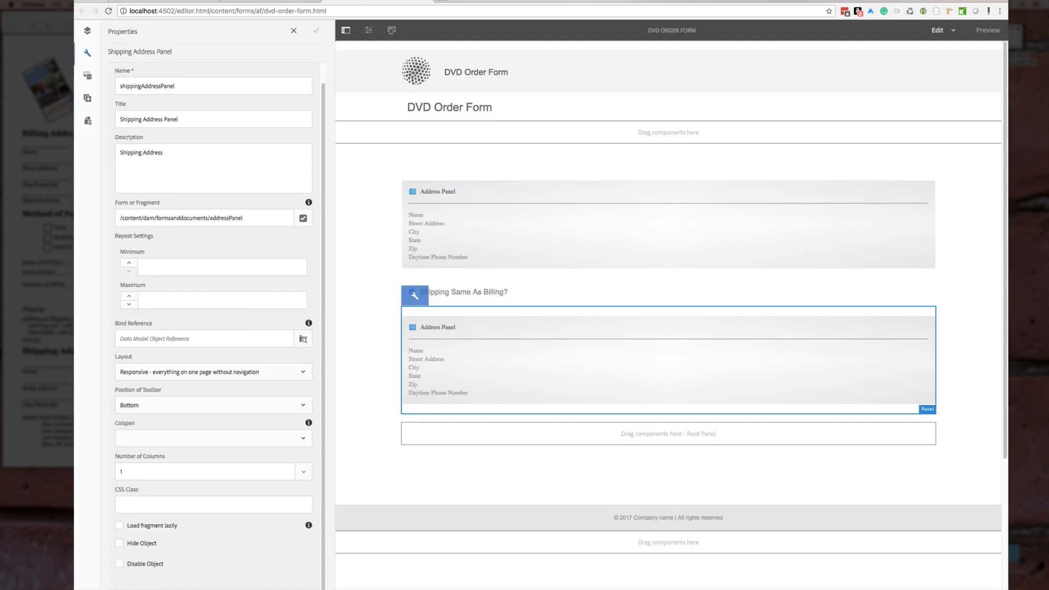
click(119, 543)
click(316, 30)
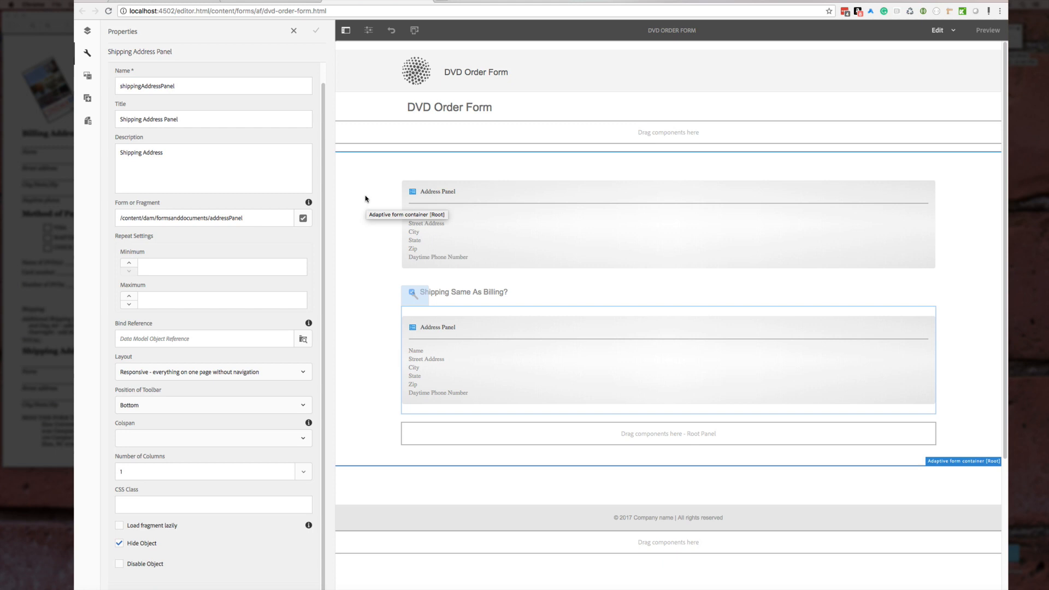
Reload the form preview and test the new defaults by unchecking and rechecking "Shipping Same As Billing?"
click(254, 6)
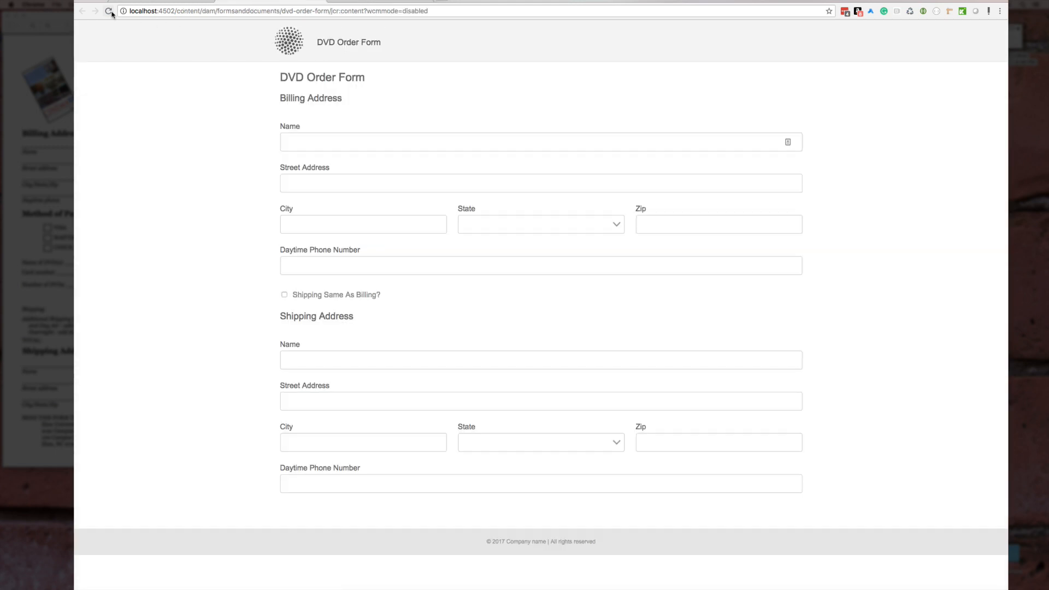
click(108, 11)
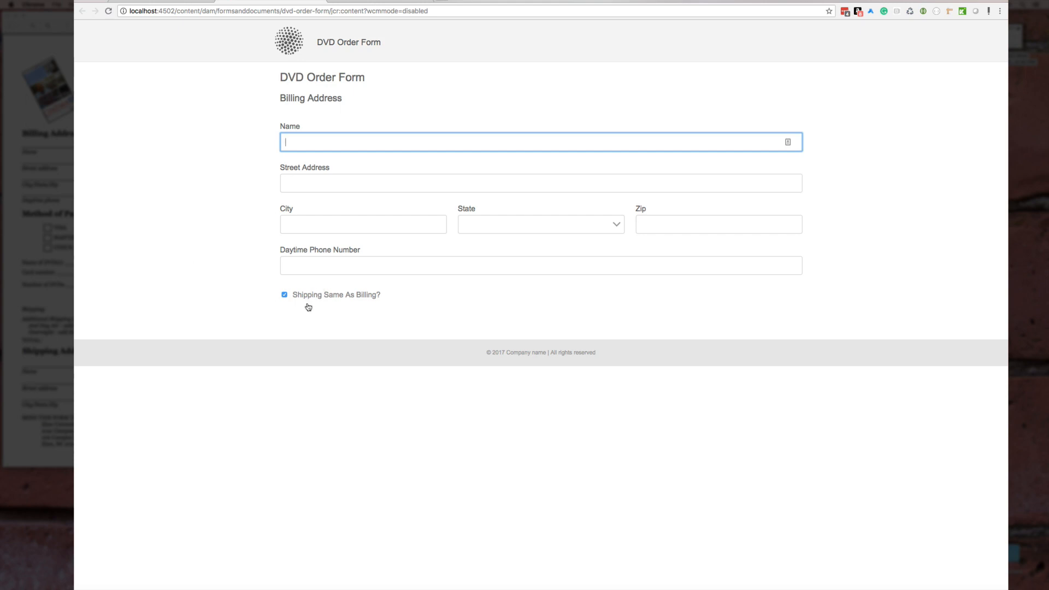
click(284, 296)
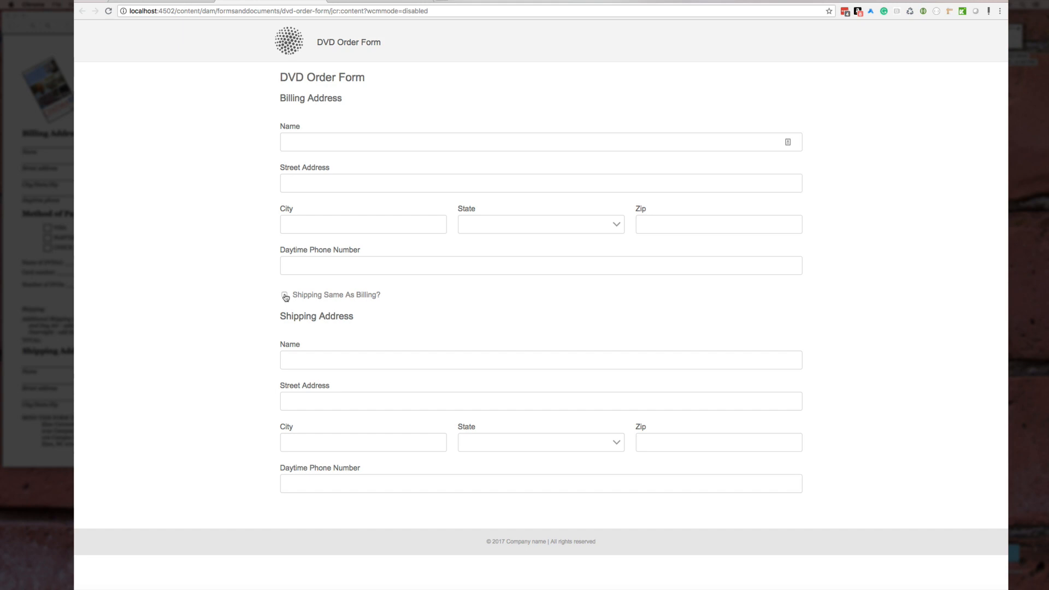
click(285, 295)
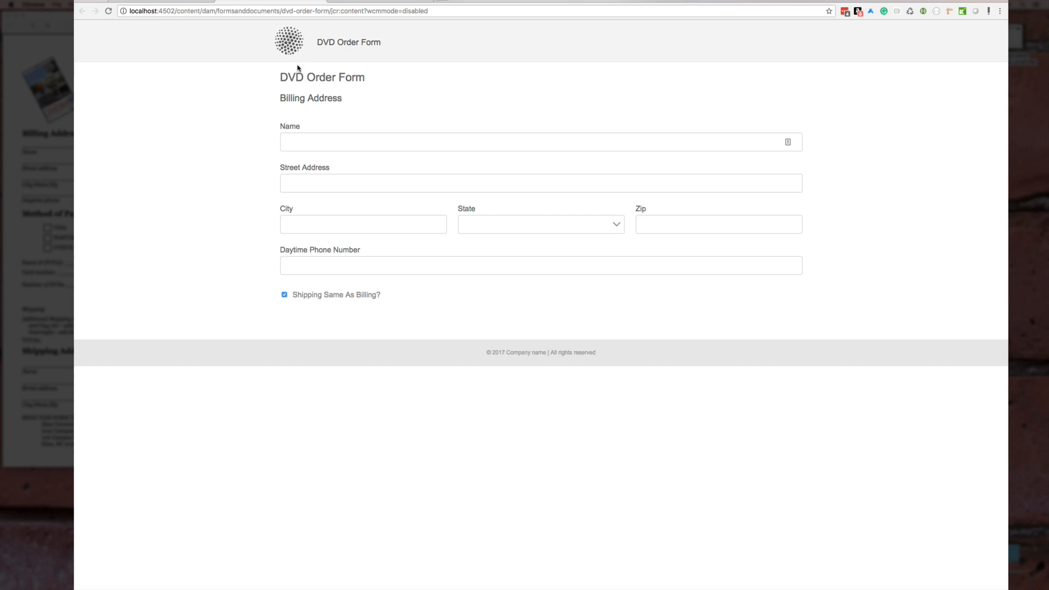
Return to the form editor and review the check box's "is equal to" rule in the rule editor without changing it
click(947, 0)
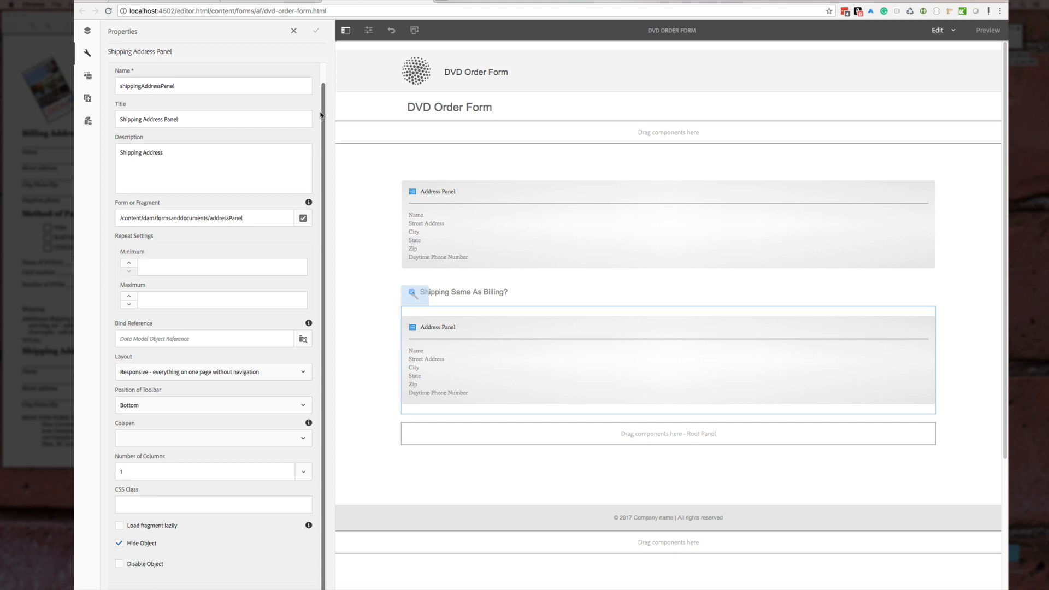
click(366, 304)
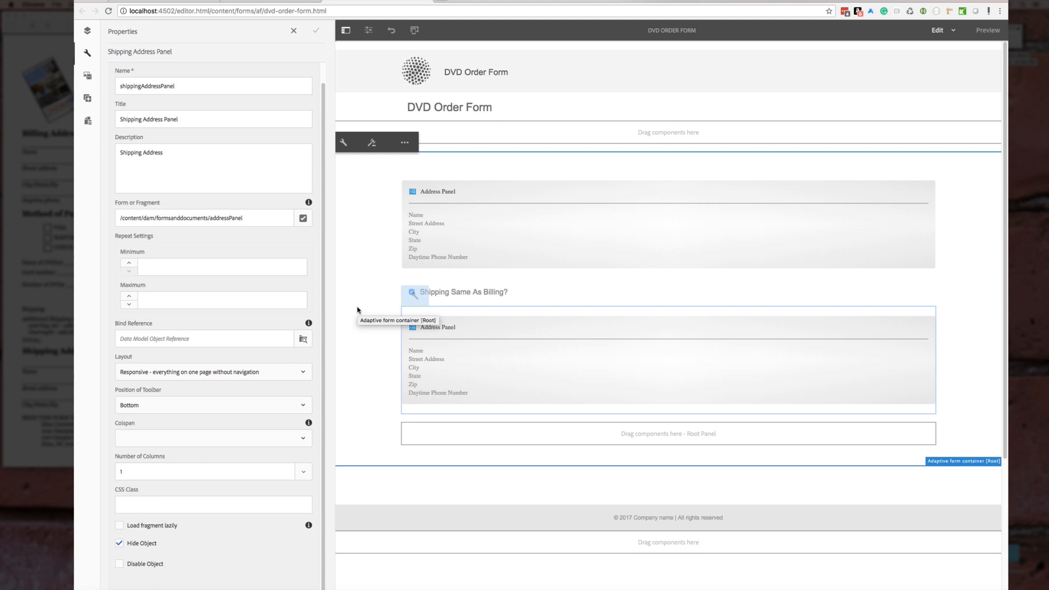
click(464, 298)
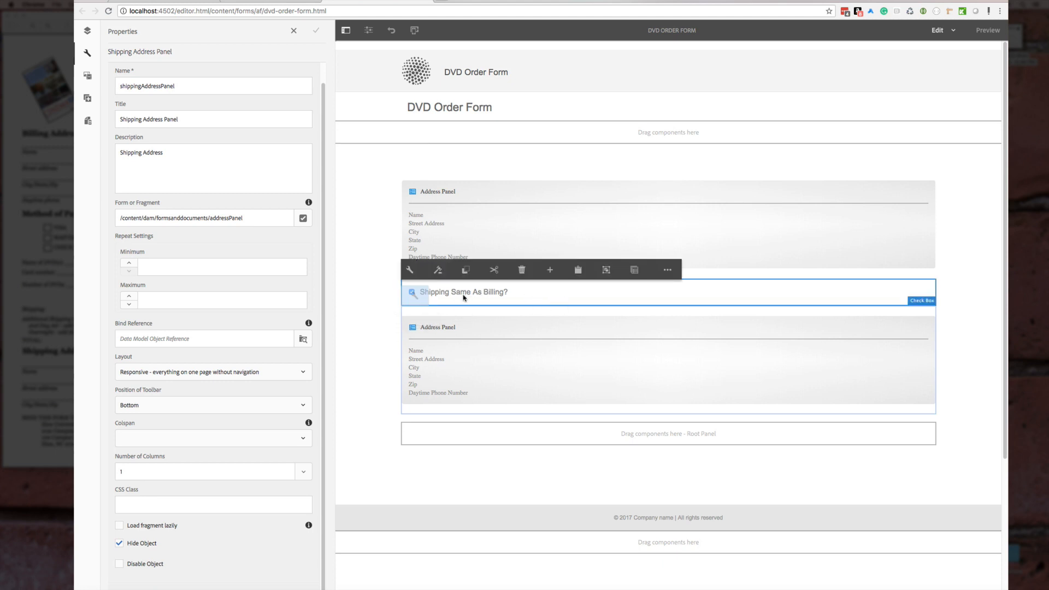
click(437, 270)
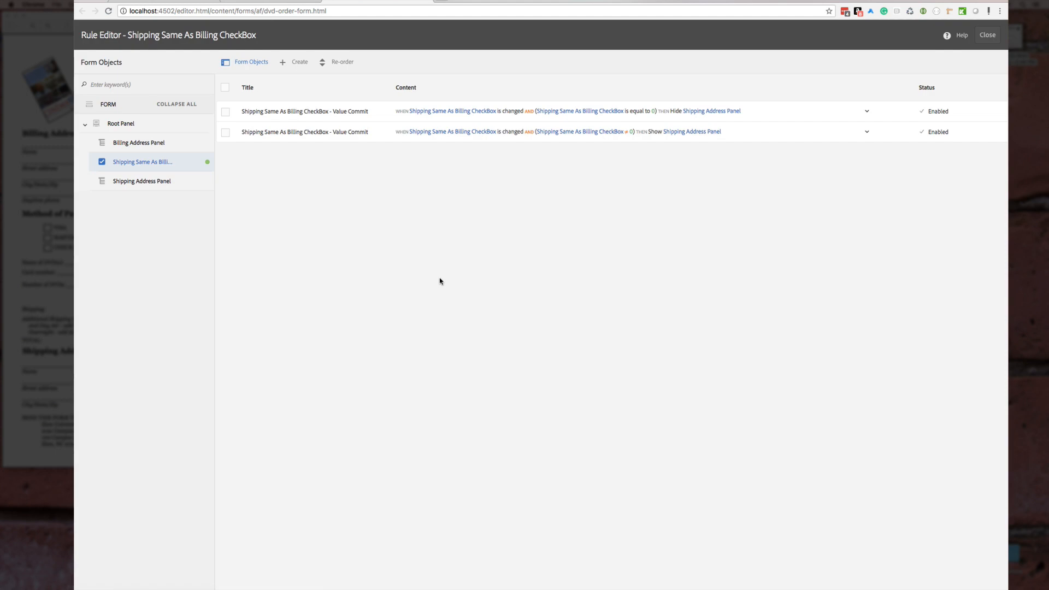
click(343, 112)
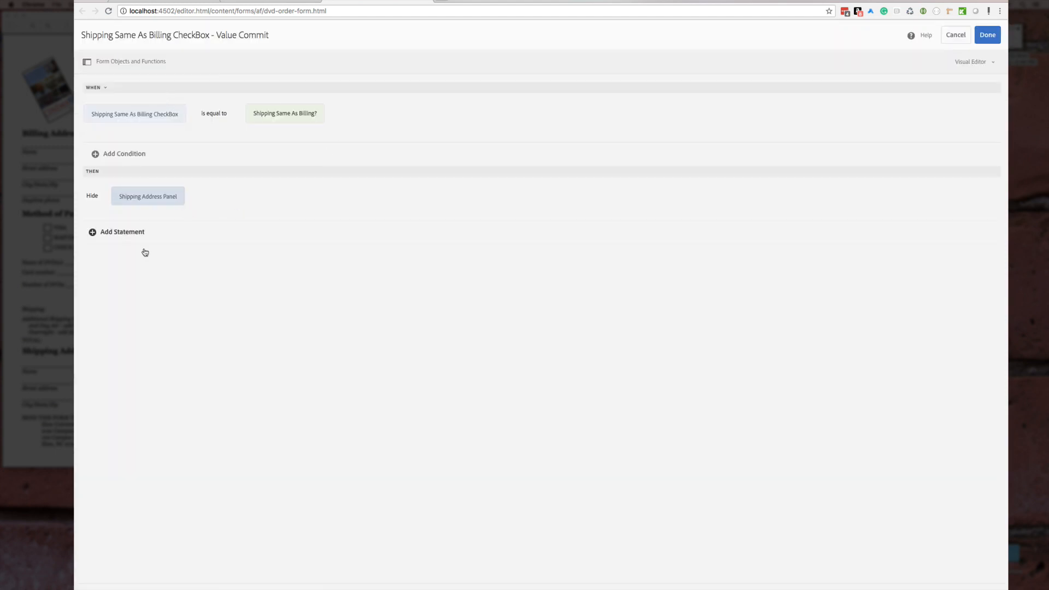
click(952, 35)
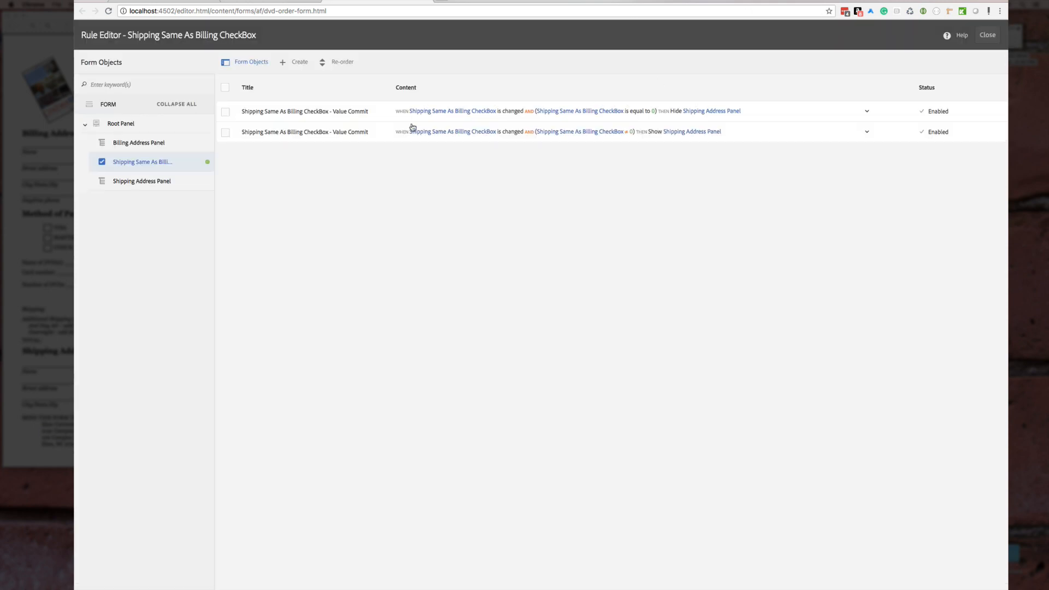
Open the check box's "is not equal to" rule and switch it to the Code Editor
click(331, 134)
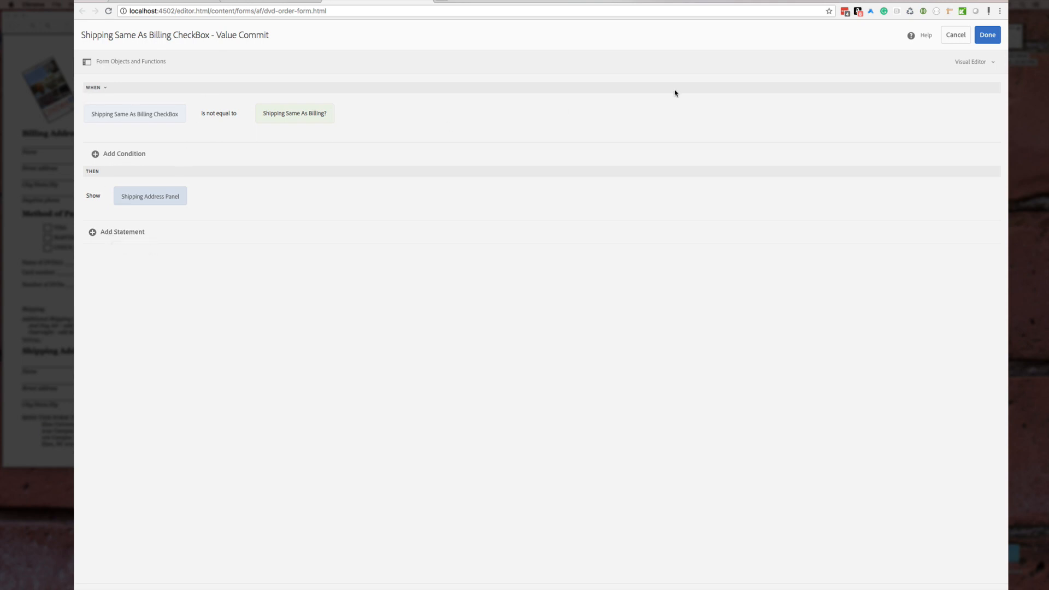
click(964, 68)
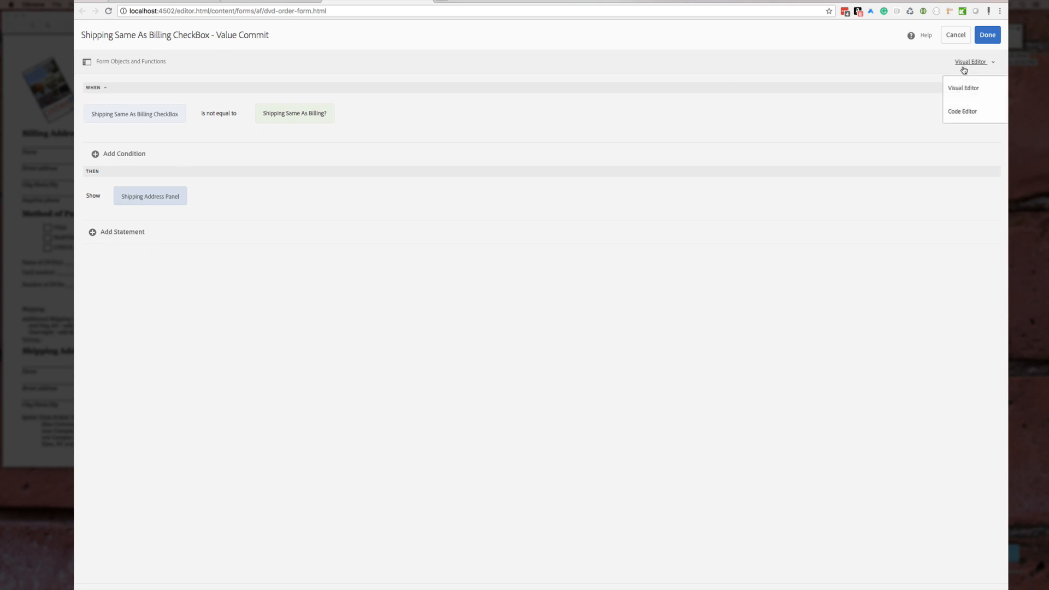
click(960, 112)
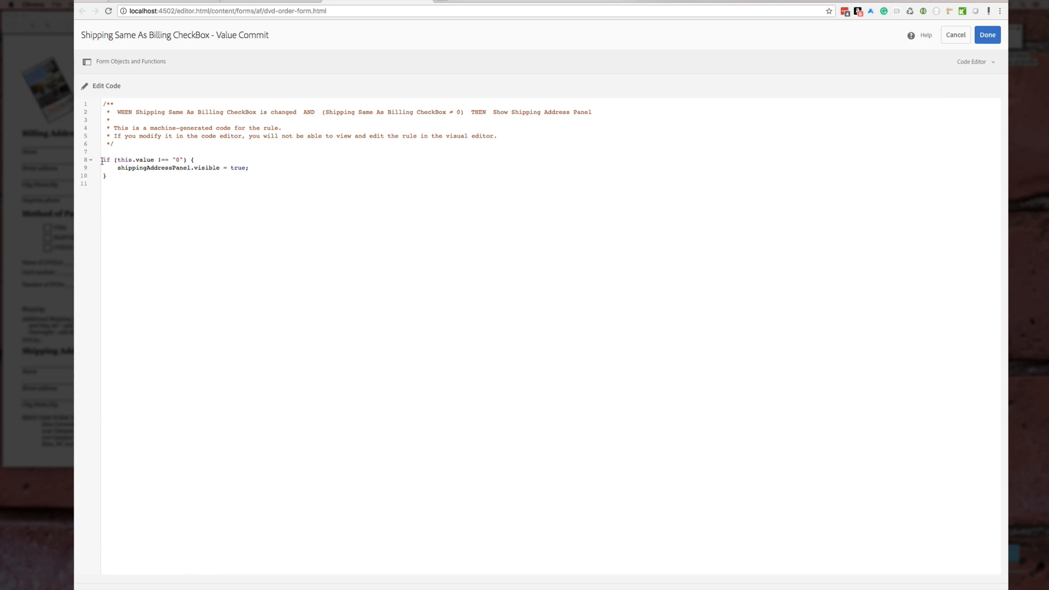
Examine the generated if statement, the shippingAddressPanel reference and the comment about modifying the rule in the code editor
drag(103, 161, 140, 180)
click(140, 179)
double_click(143, 168)
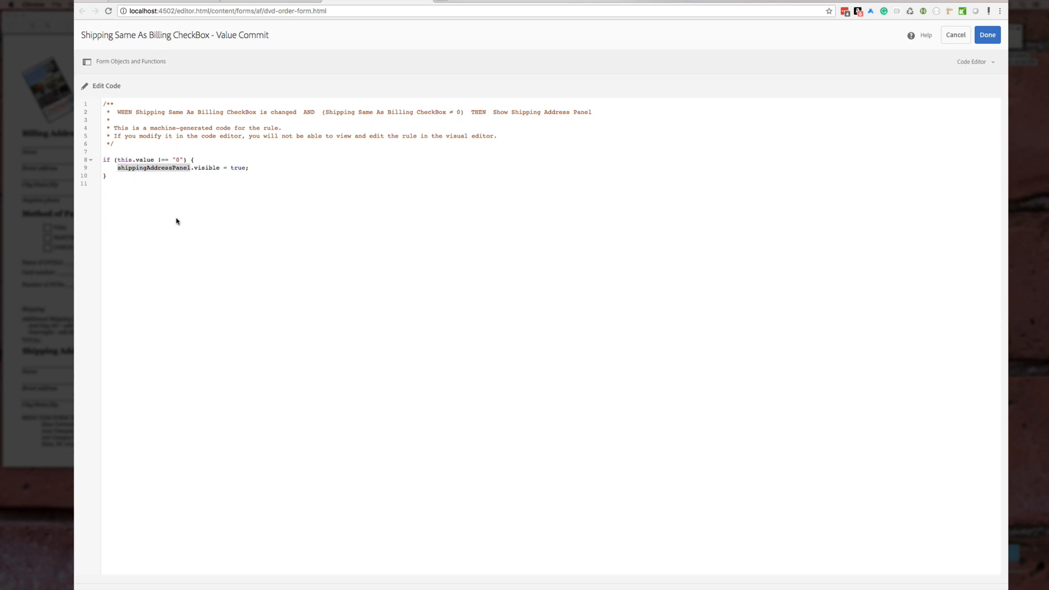
click(154, 212)
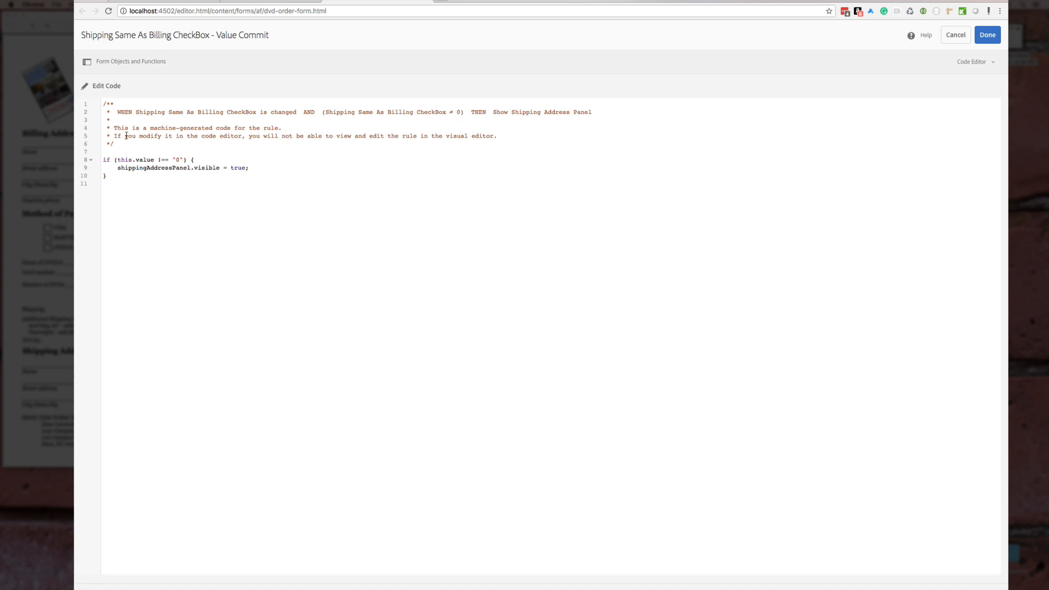
drag(113, 136, 518, 138)
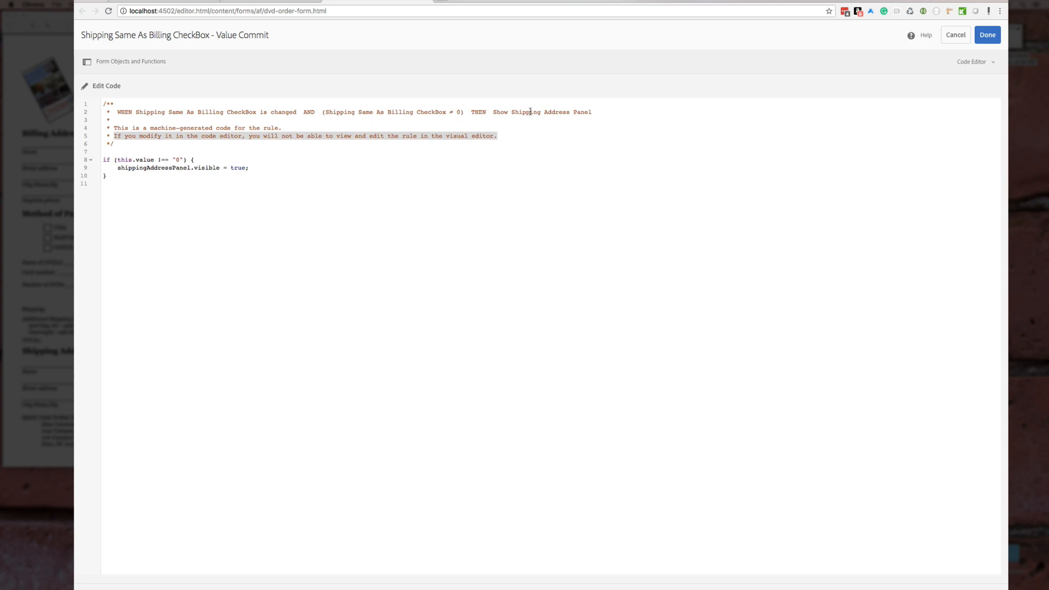
Convert the rule to editable code, accepting the Visual Editor restriction, and save it
click(108, 88)
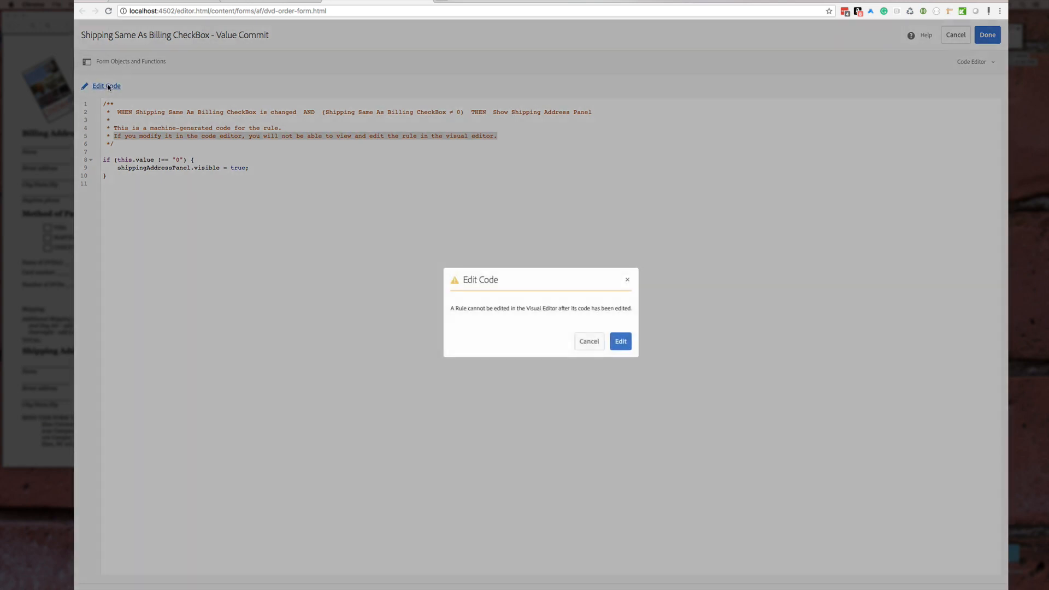
click(621, 341)
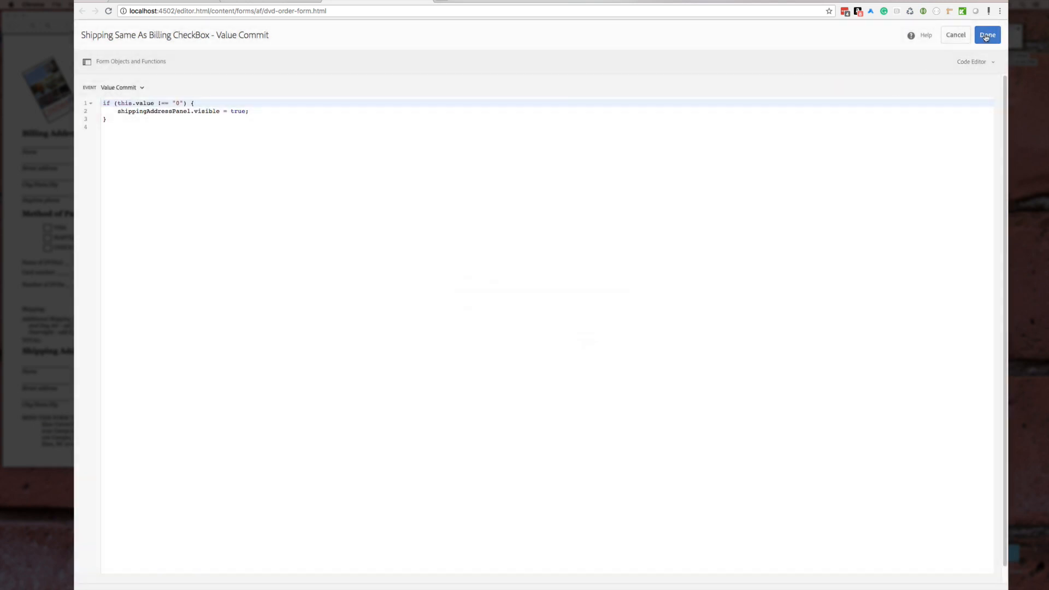
click(986, 35)
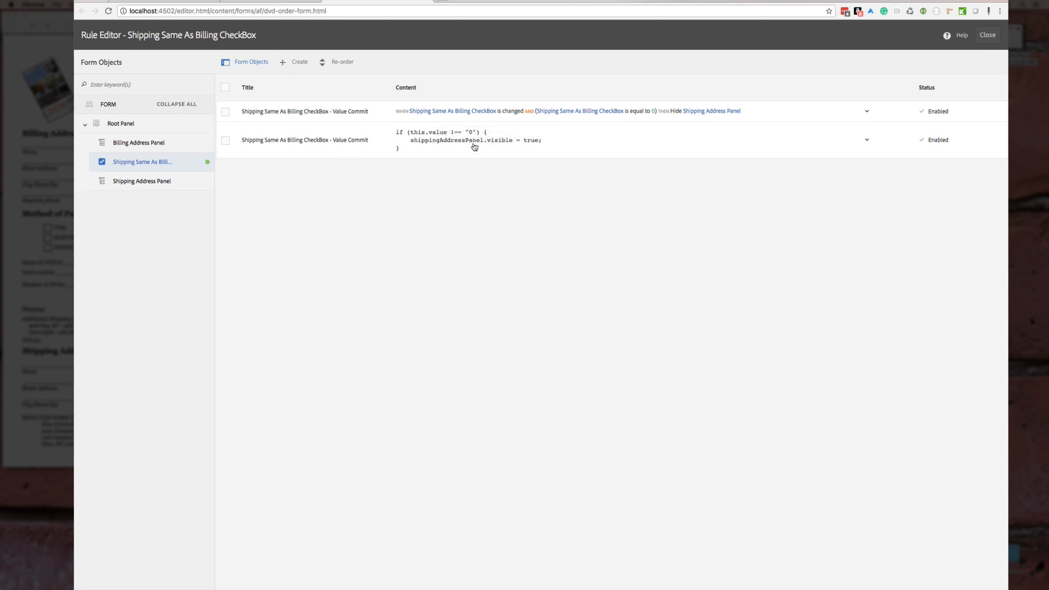
Open the check box's code rule and insert a shippingAddressPanel reference on a new line inside the if block using autocompletion
click(340, 143)
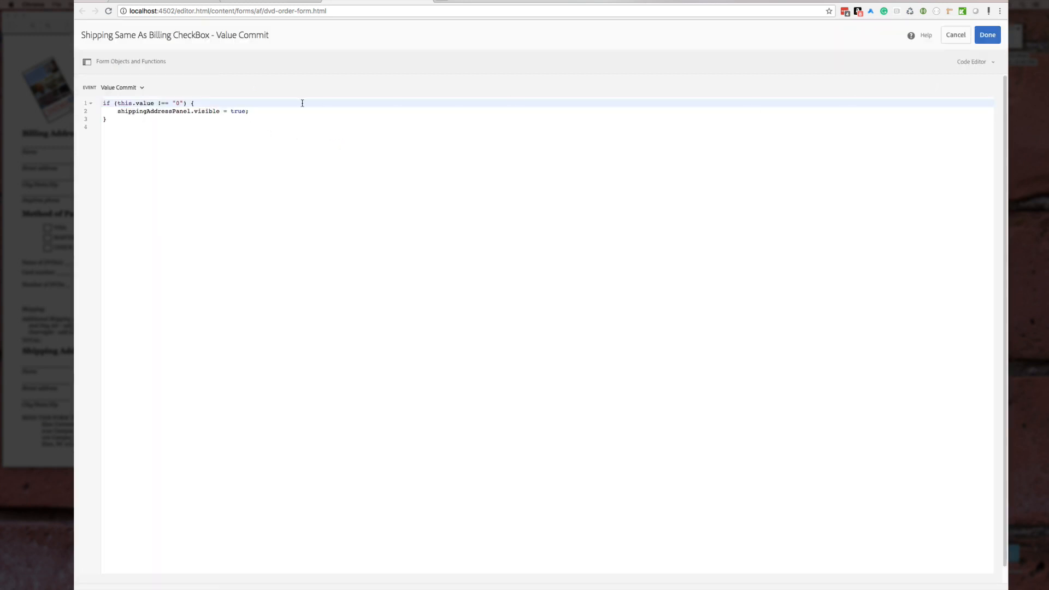
key(Return)
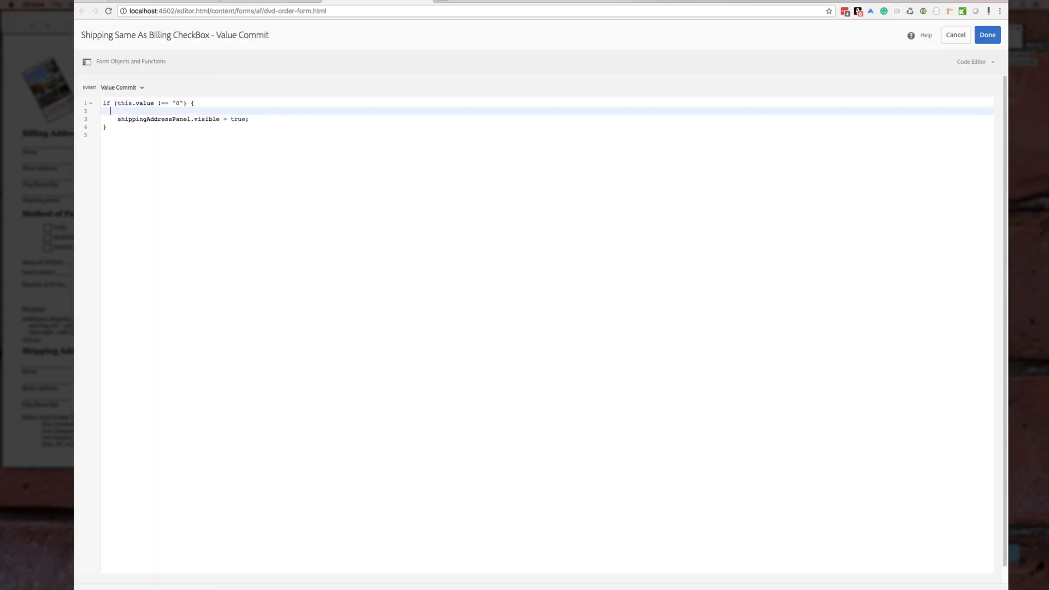
text(Sh)
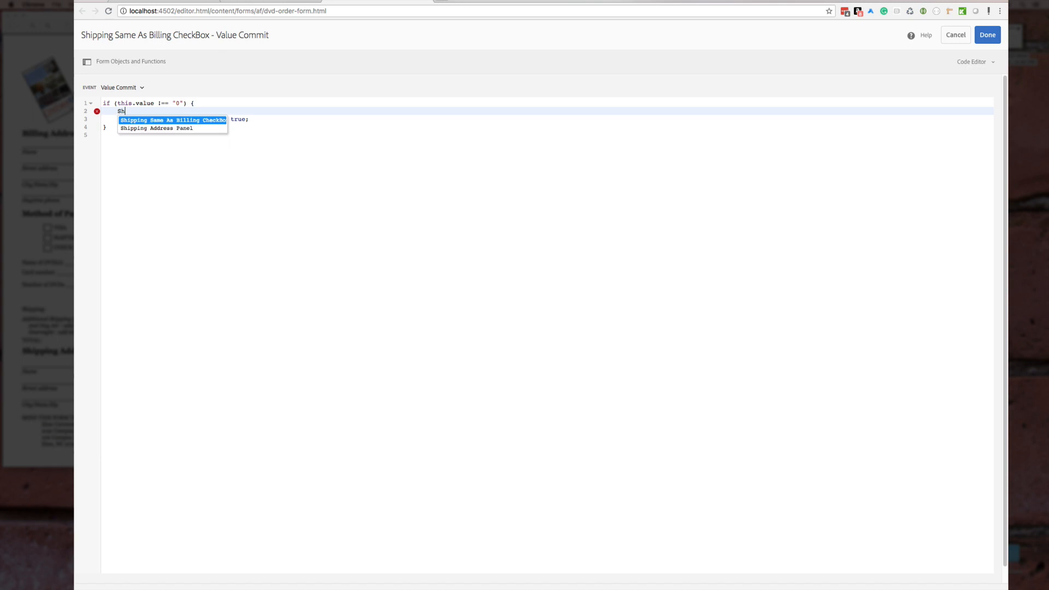
key(Down)
key(Return)
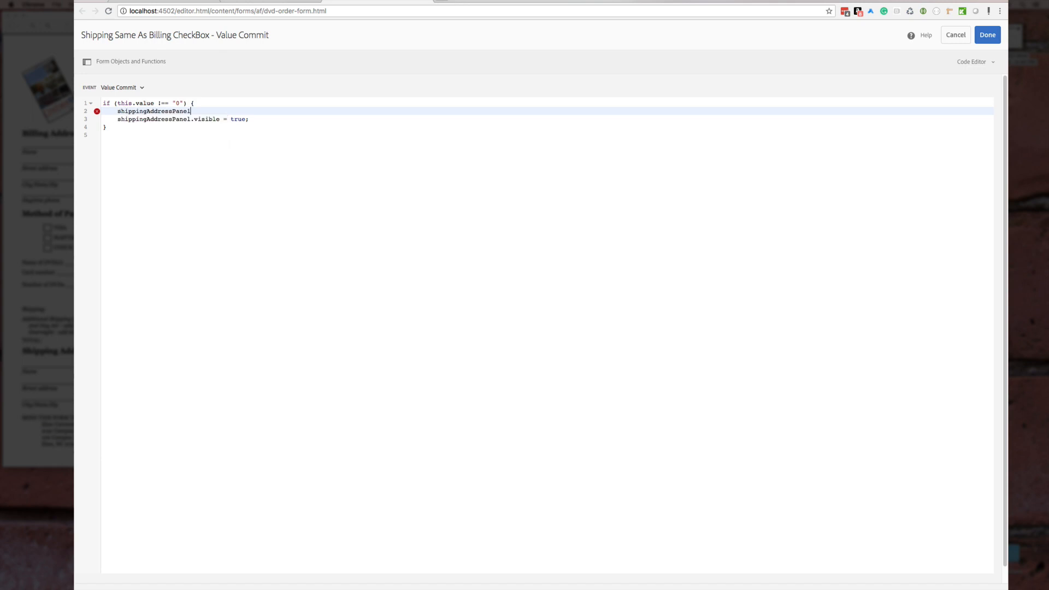
Examine the properties, methods and child fields that autocompletion offers for shippingAddressPanel
text(.)
key(Down)
key(Down)
key(Down)
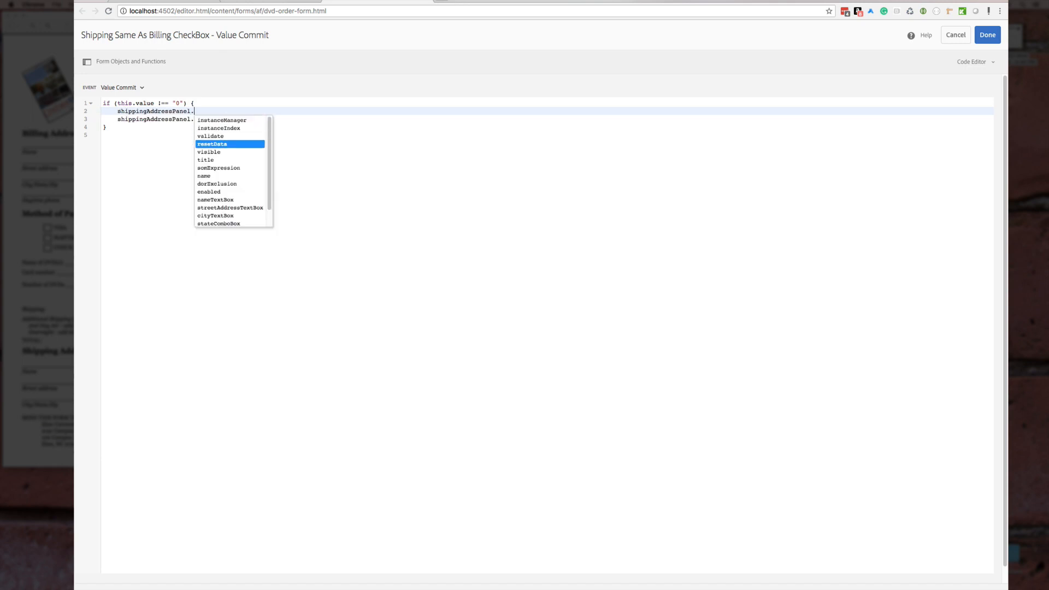
key(Down)
key(Down)
key(Down)
key(Down)
key(Down)
key(Down)
key(Down)
key(Down)
key(Down)
key(Down)
key(Down)
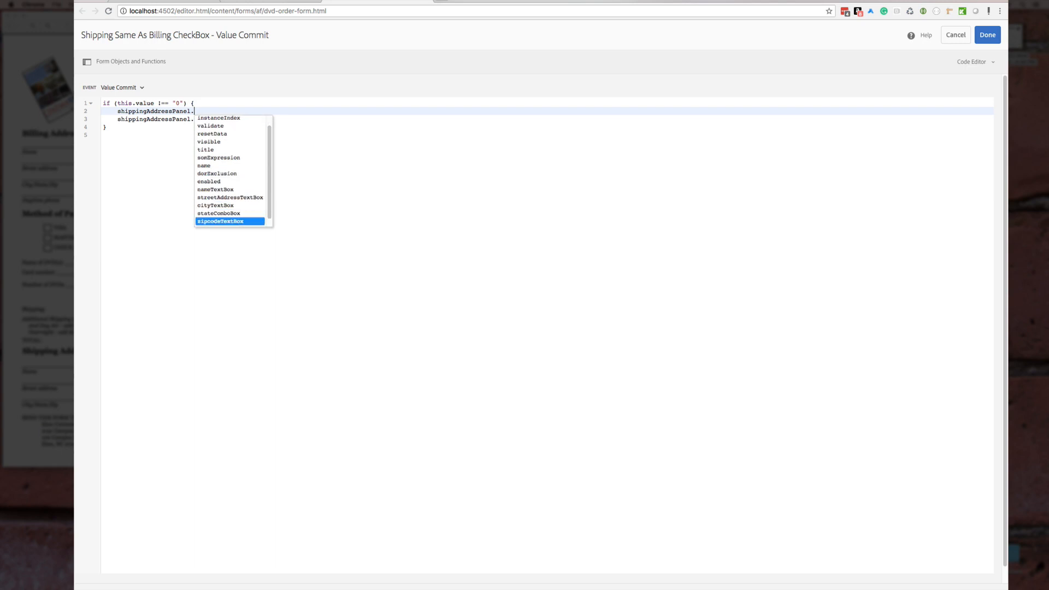
Remove the extra shippingAddressPanel line from the if block
double_click(166, 111)
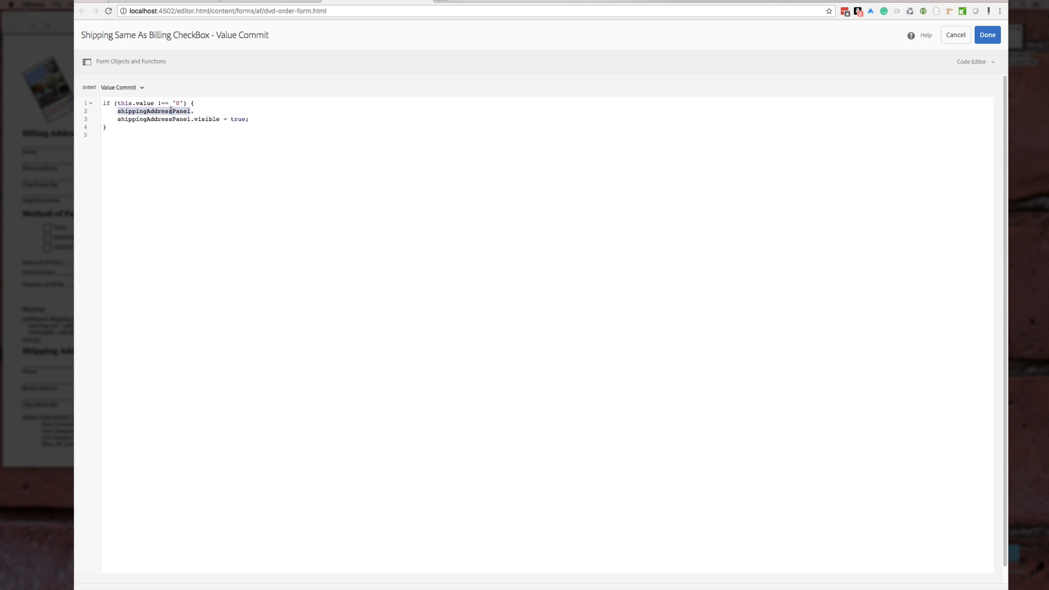
key(BackSpace)
drag(184, 113, 97, 113)
key(BackSpace)
key(BackSpace)
click(242, 145)
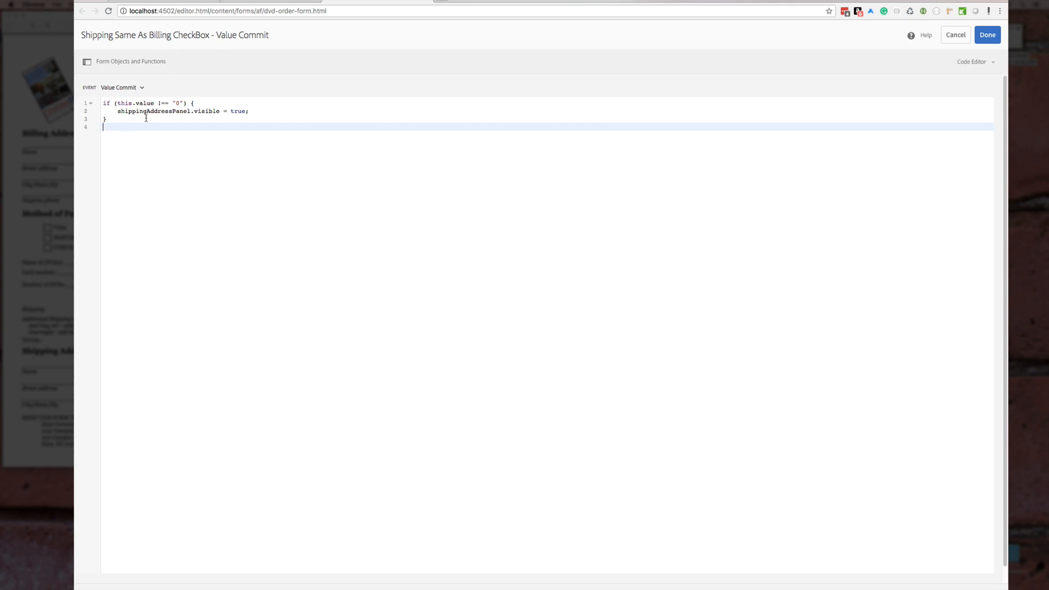
Review the event types available for the code rule, keep Value Commit and finish editing the rule
click(140, 89)
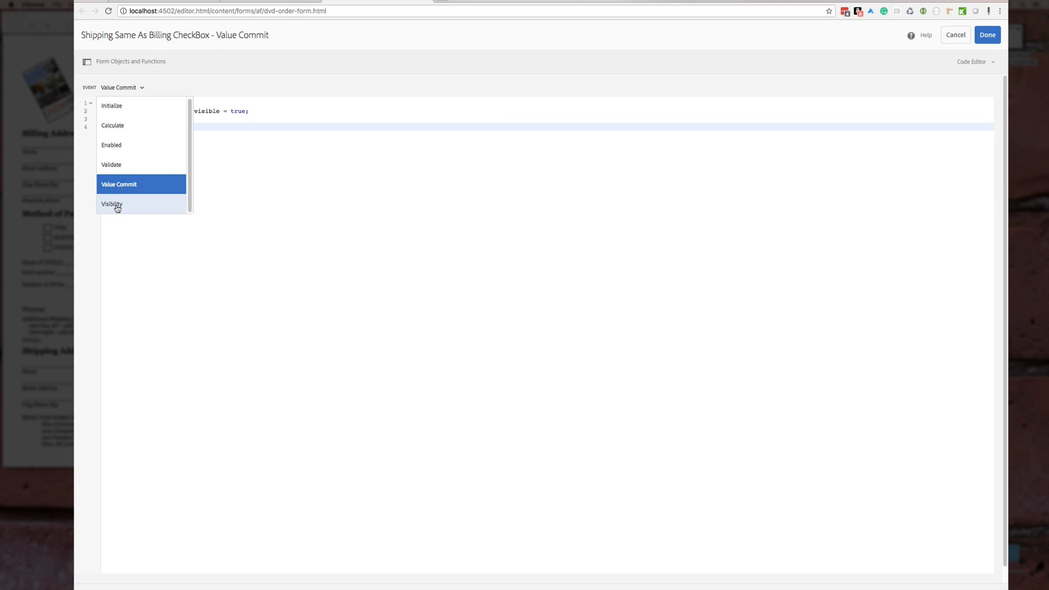
click(486, 136)
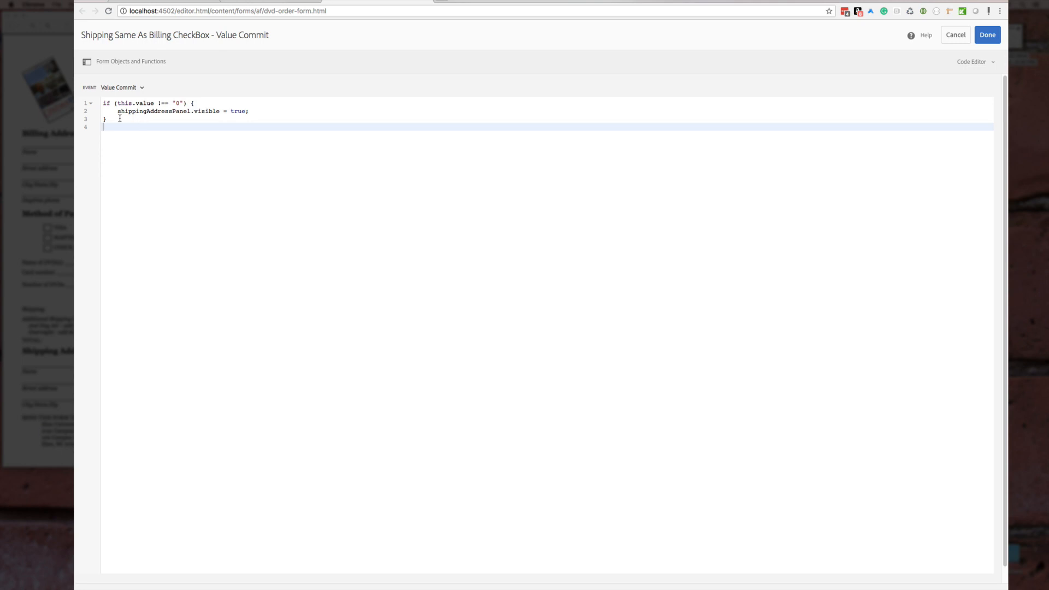
click(983, 35)
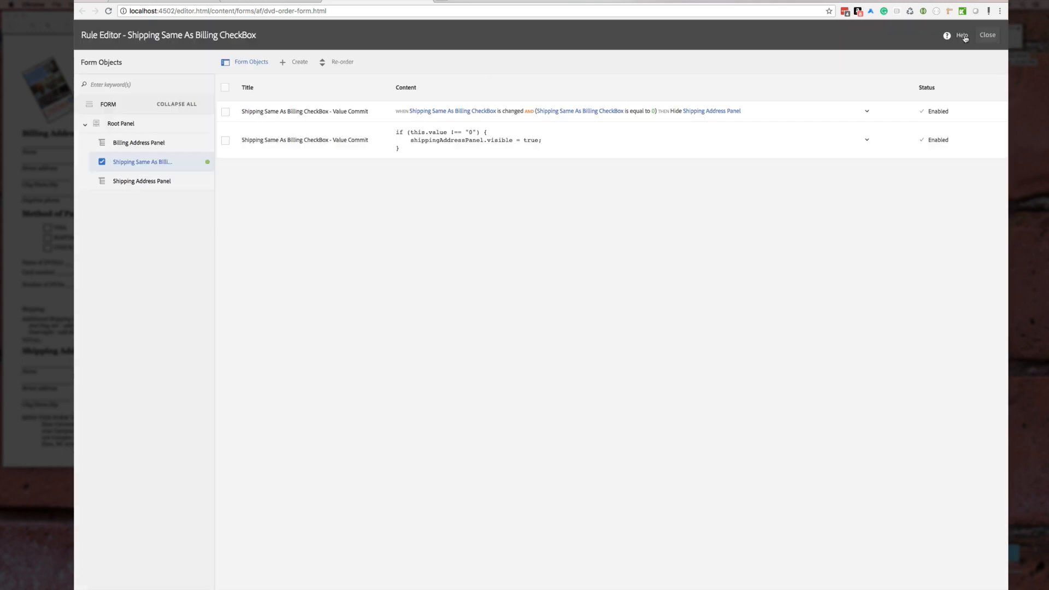
Compare the code-based rule with the visual hide rule in the check box's rule list, and close the rule editor
drag(395, 135, 438, 157)
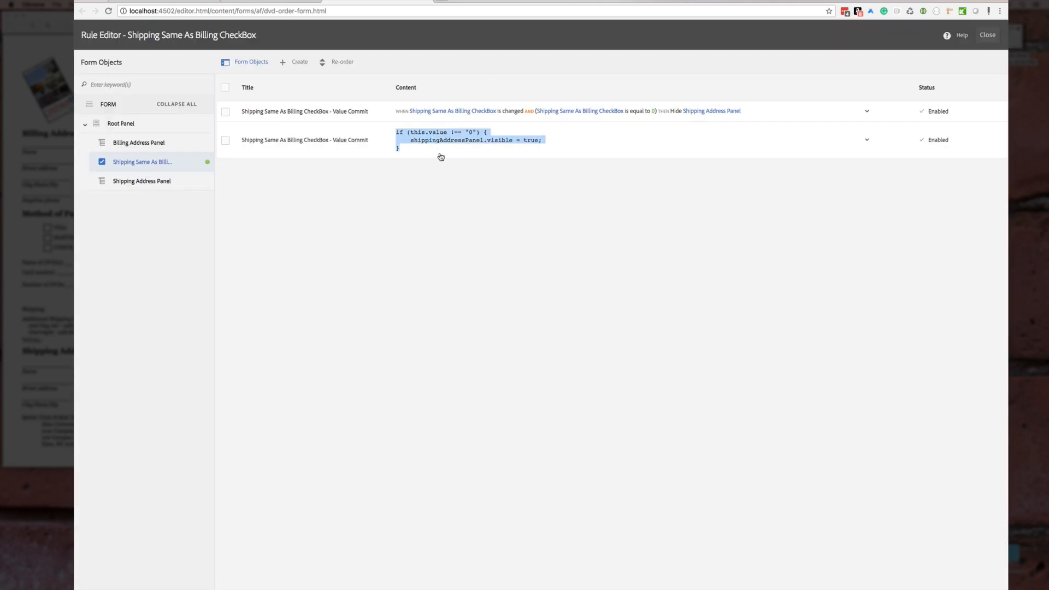
click(437, 157)
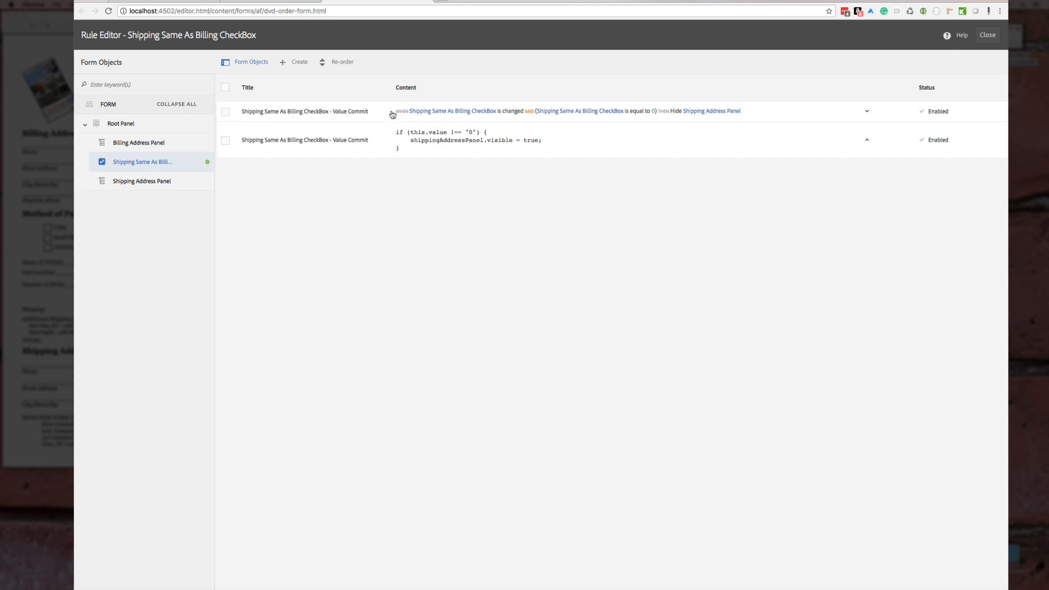
drag(392, 114, 786, 112)
click(771, 154)
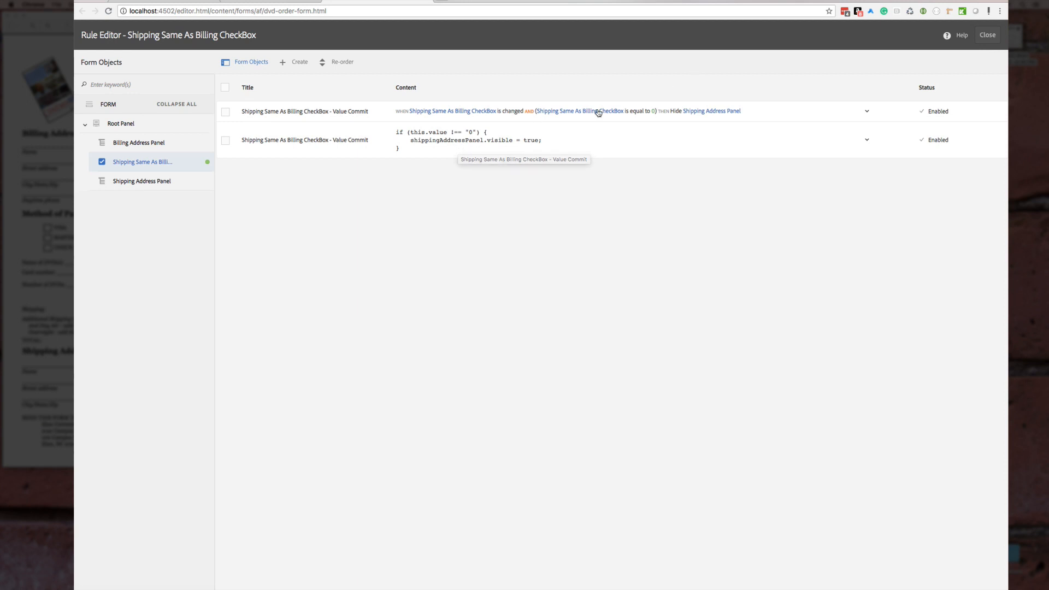
click(990, 41)
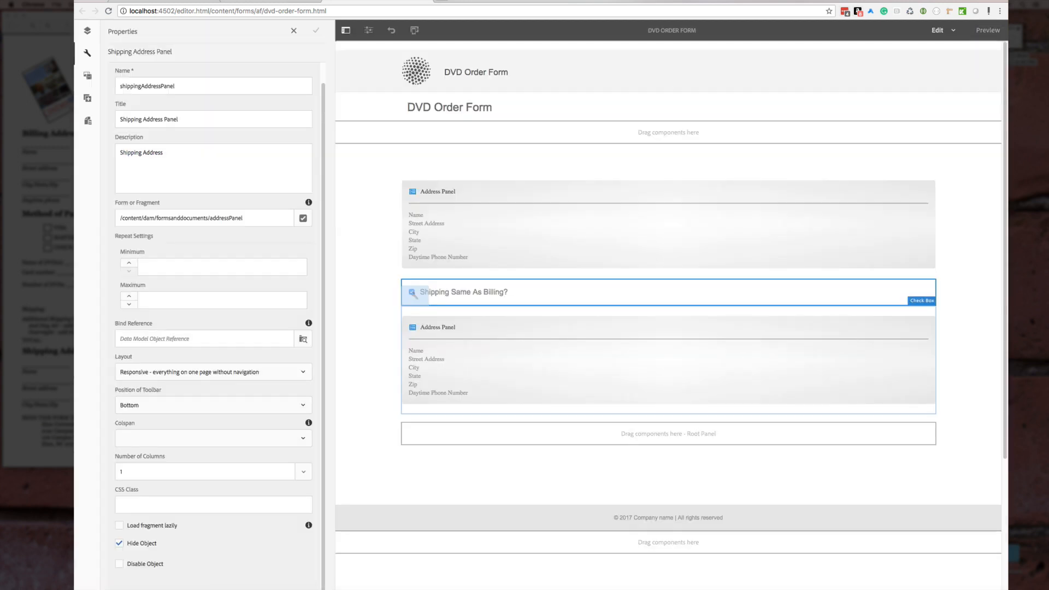
Reload the DVD Order Form preview and test the "Shipping Same As Billing?" check box by clearing and reselecting it
click(270, 1)
click(108, 10)
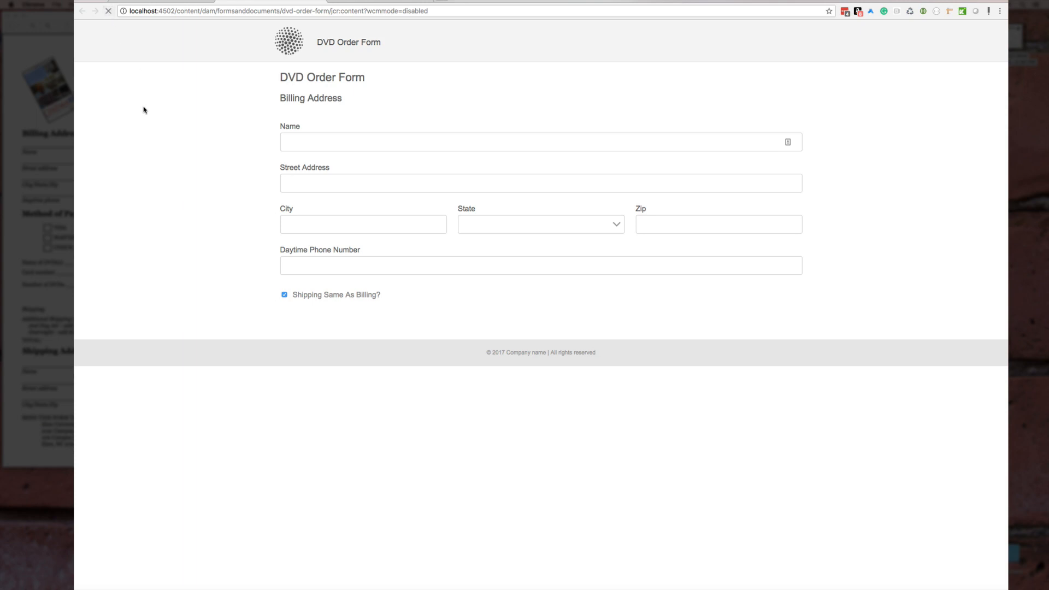
click(284, 297)
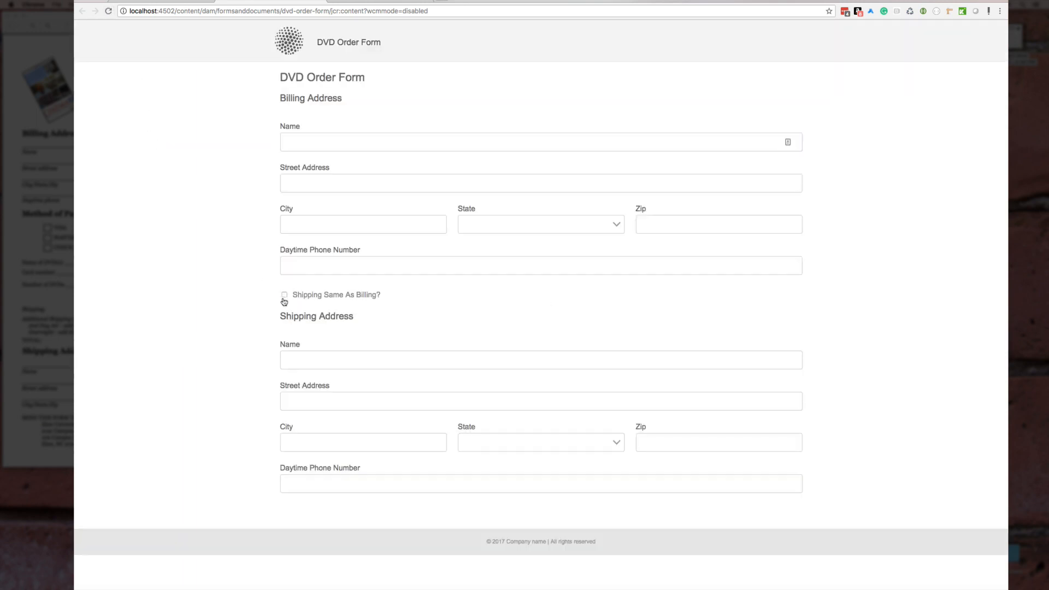
click(284, 296)
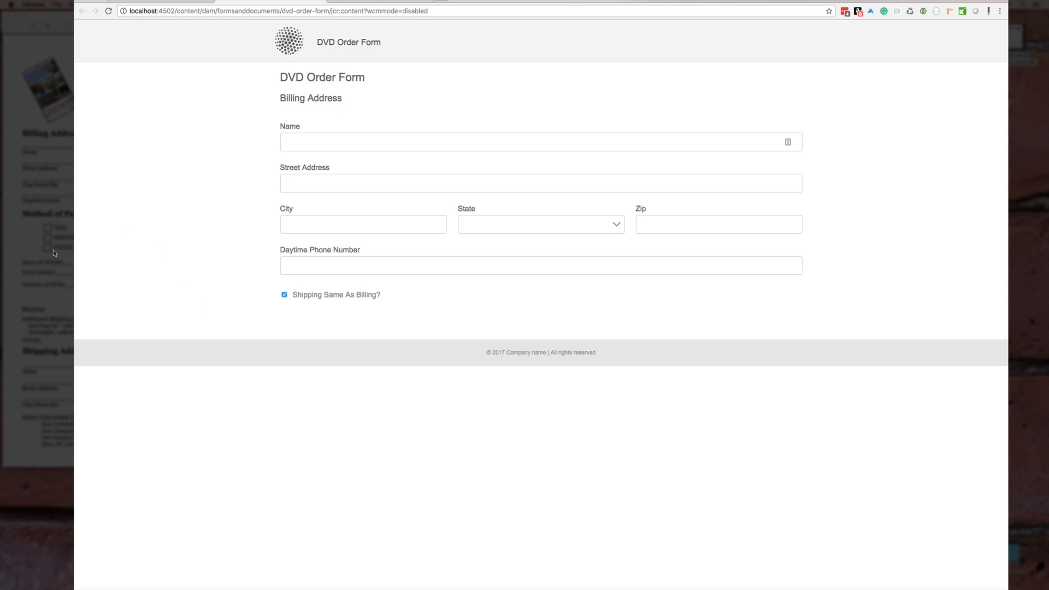
Switch to the paper order form image in Preview, examine its payment and DVD pricing sections, and return to the browser's form preview
click(28, 273)
drag(17, 226, 377, 382)
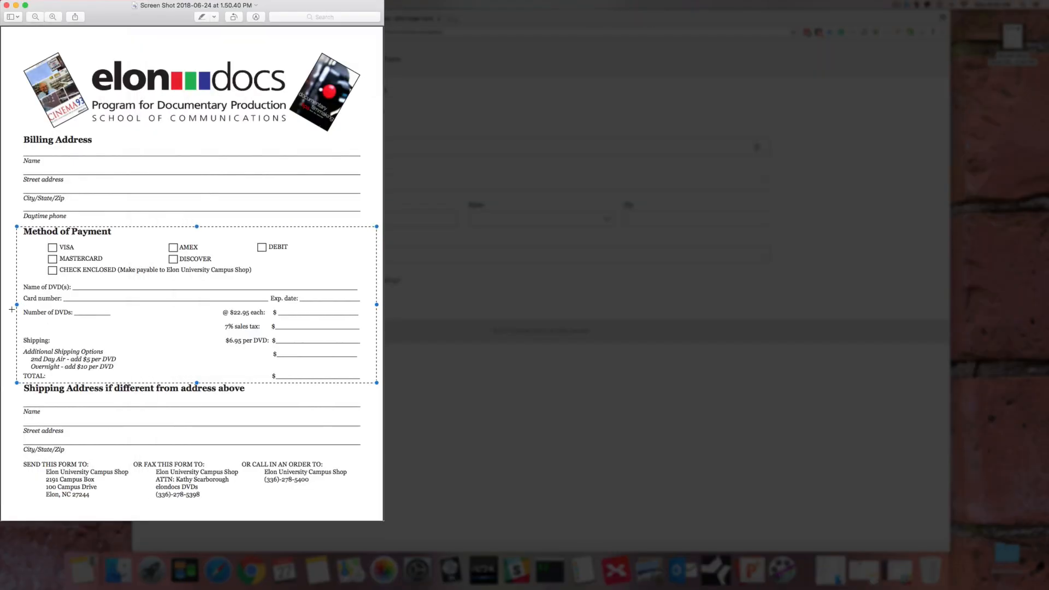
click(12, 309)
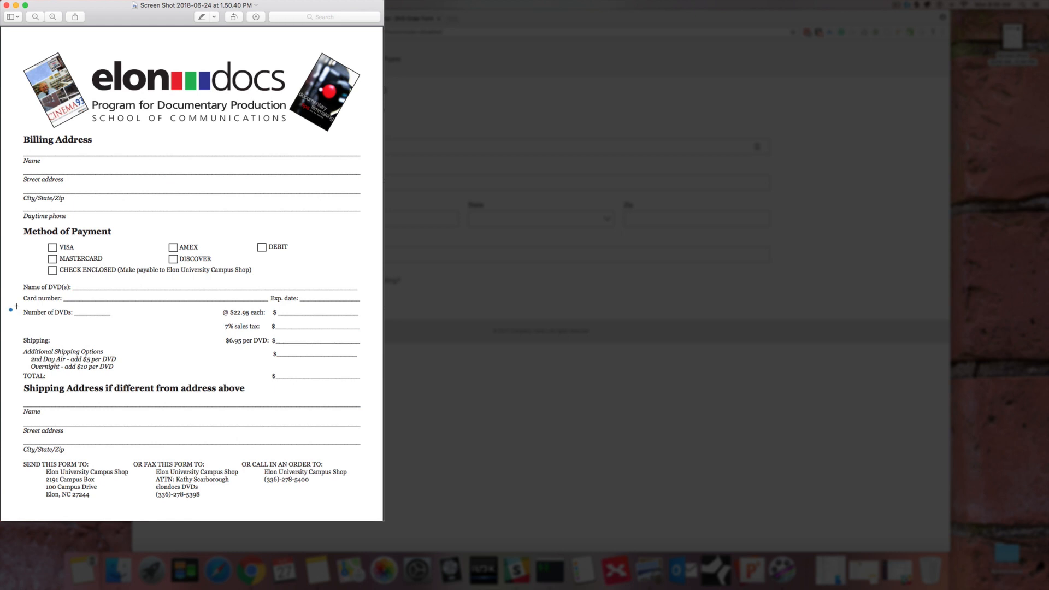
drag(309, 354, 371, 382)
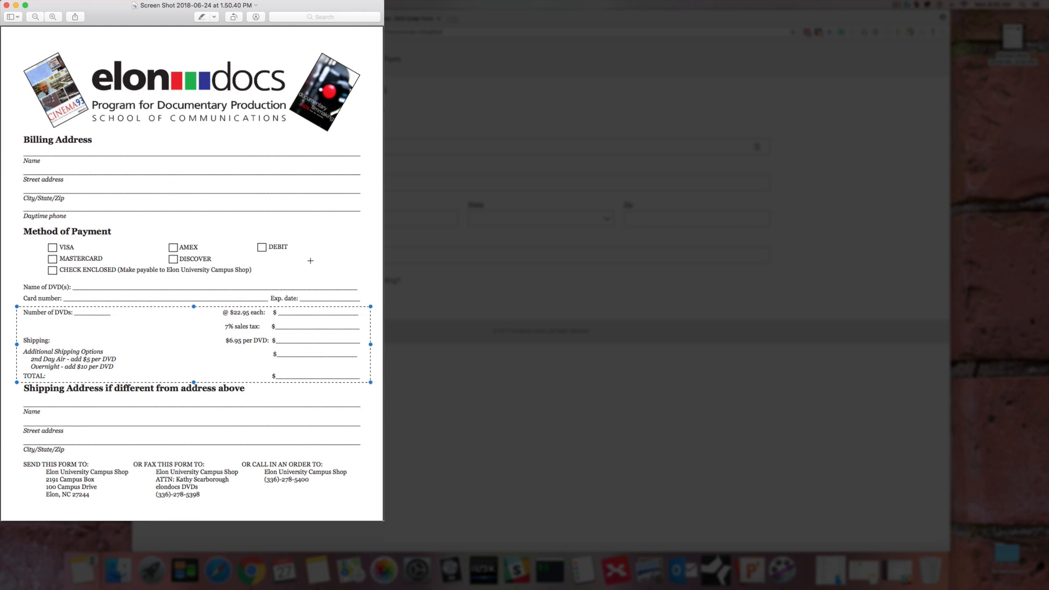
drag(15, 226, 378, 304)
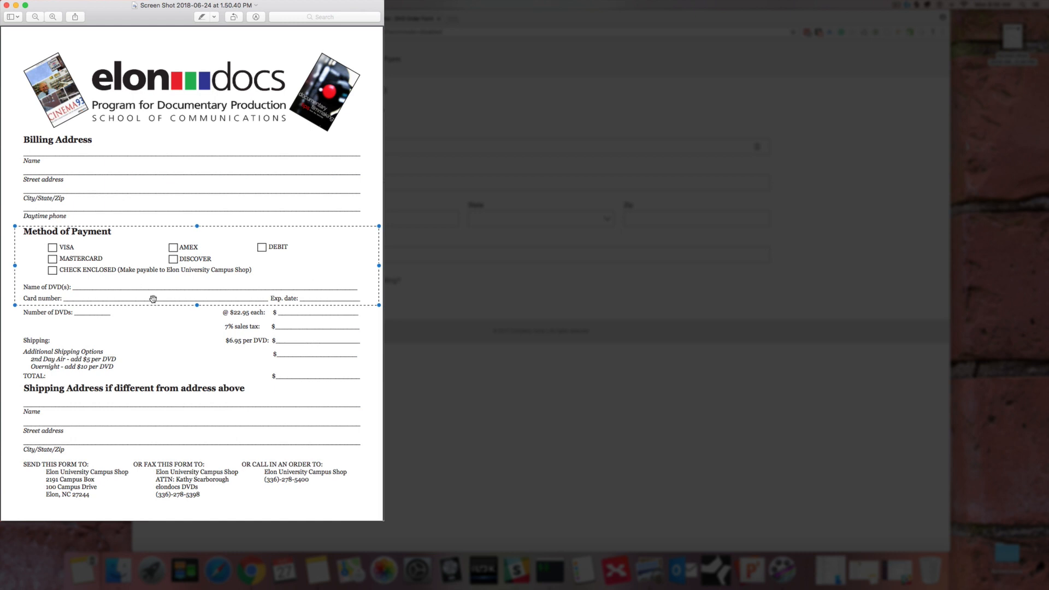
click(389, 433)
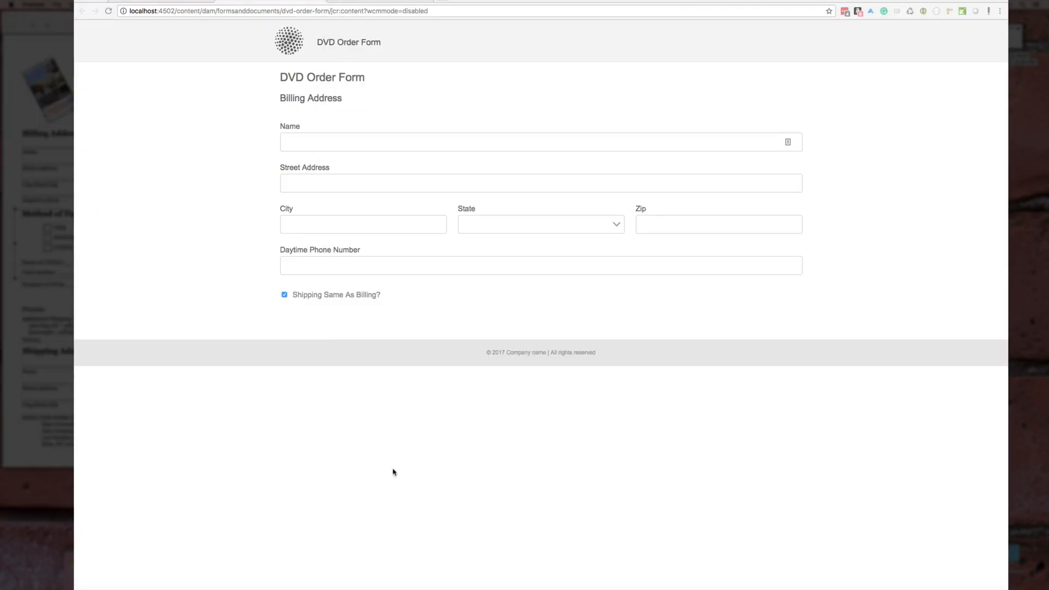
click(108, 13)
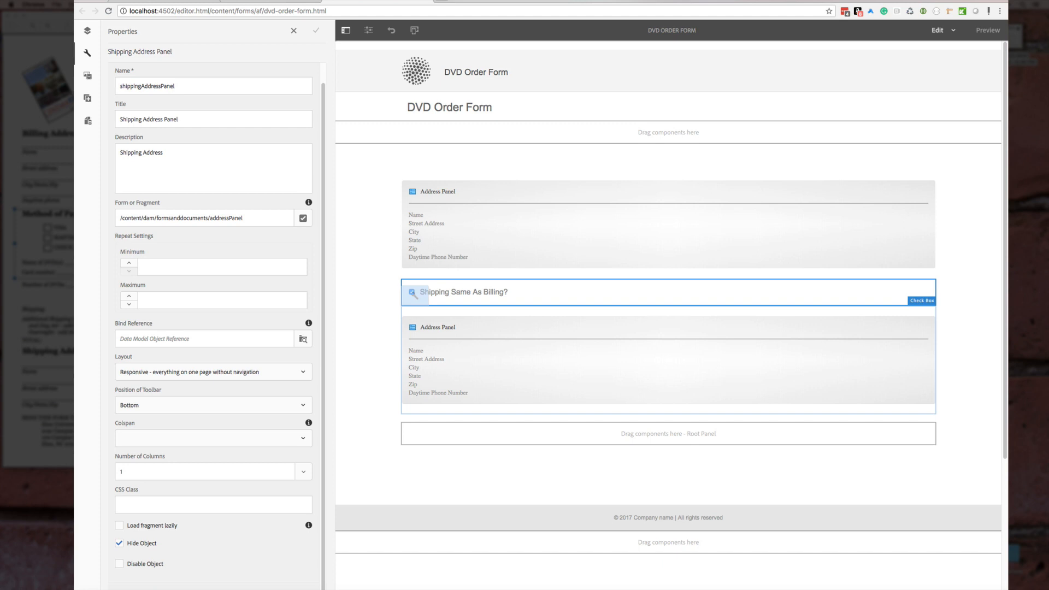
click(947, 0)
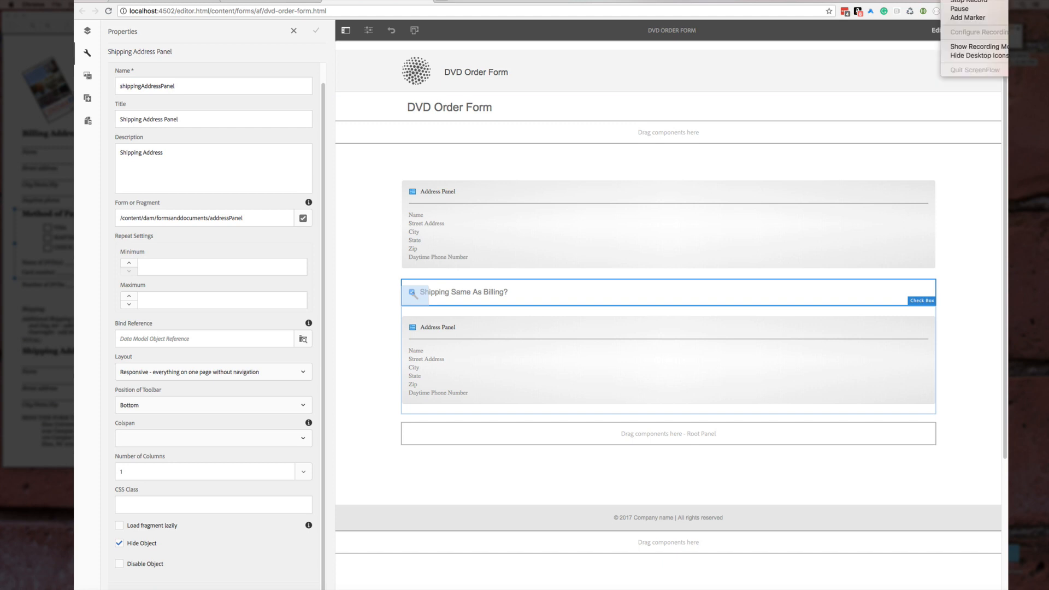